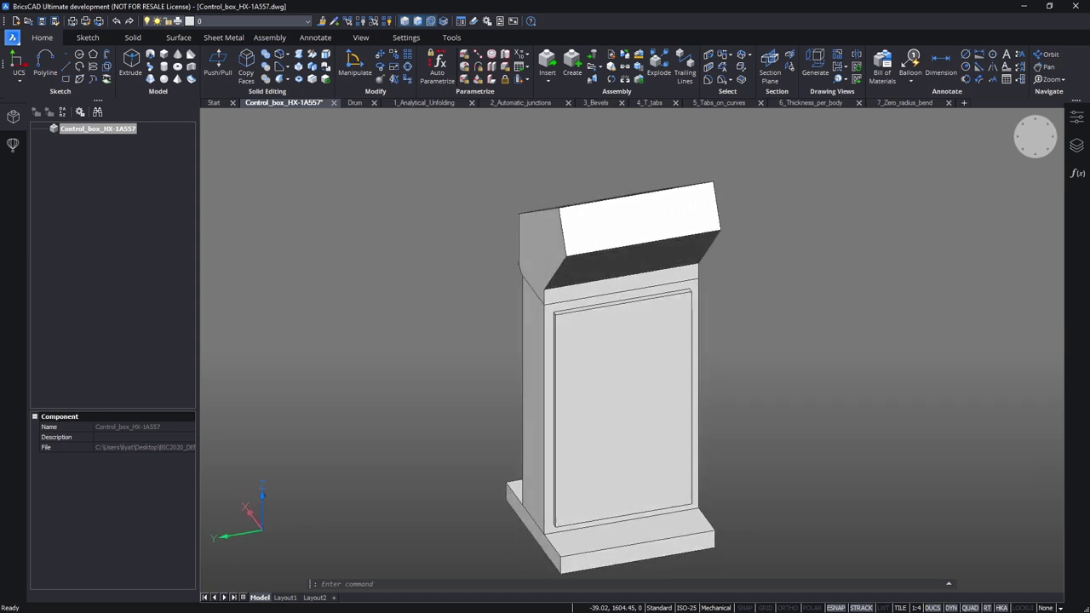
Step: Shell the base plate with a 2 mm offset, removing its bottom face
middle_click_drag(609, 358, 647, 366, "shift")
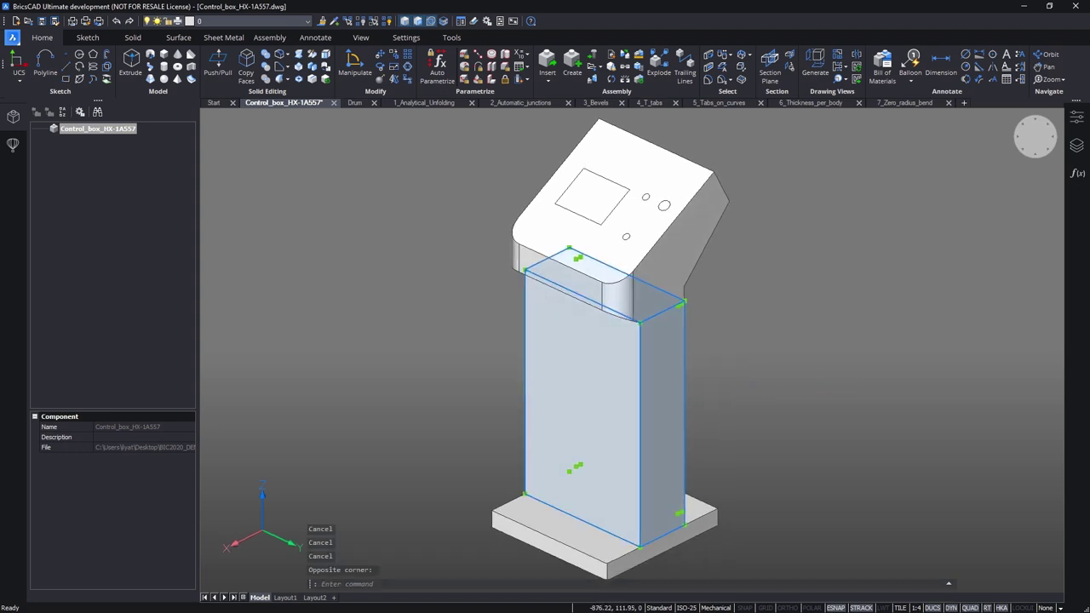
key("Escape")
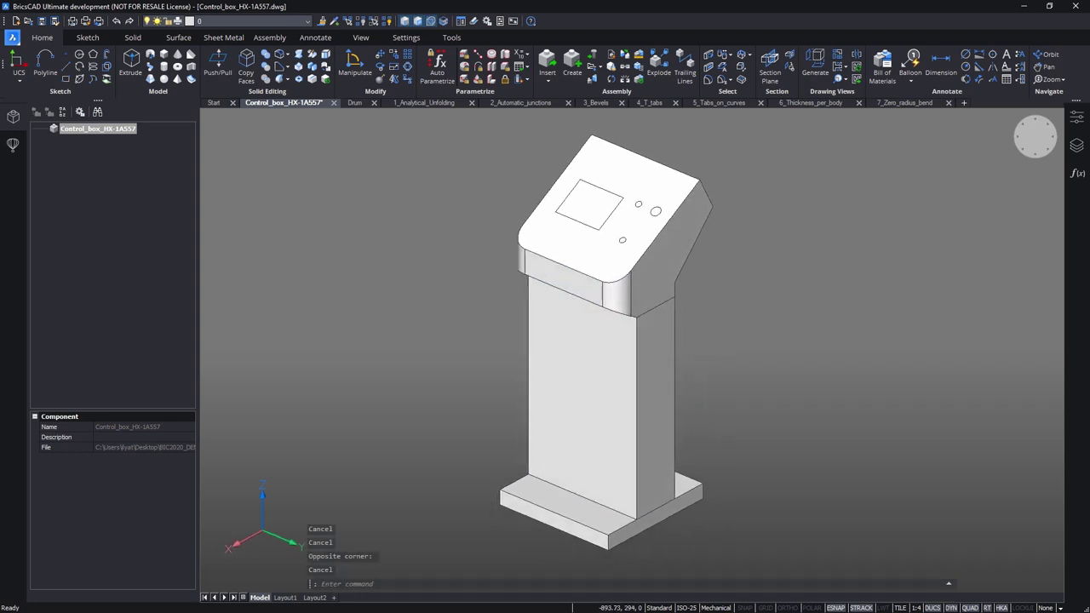
middle_click_drag(824, 396, 819, 365, "shift")
left_click(832, 369)
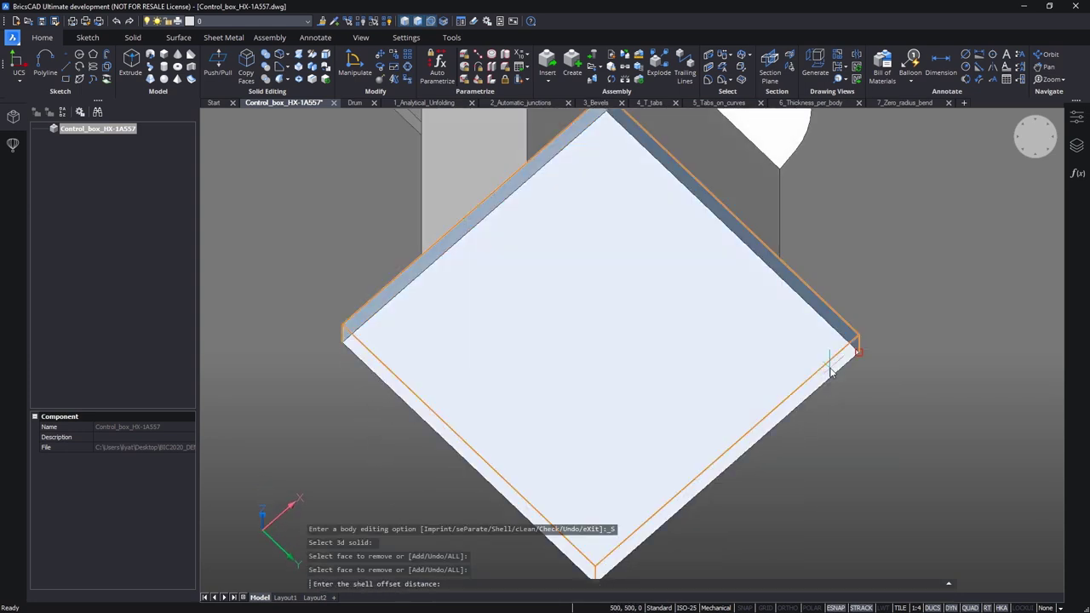
type("2")
key("Return")
key("Return")
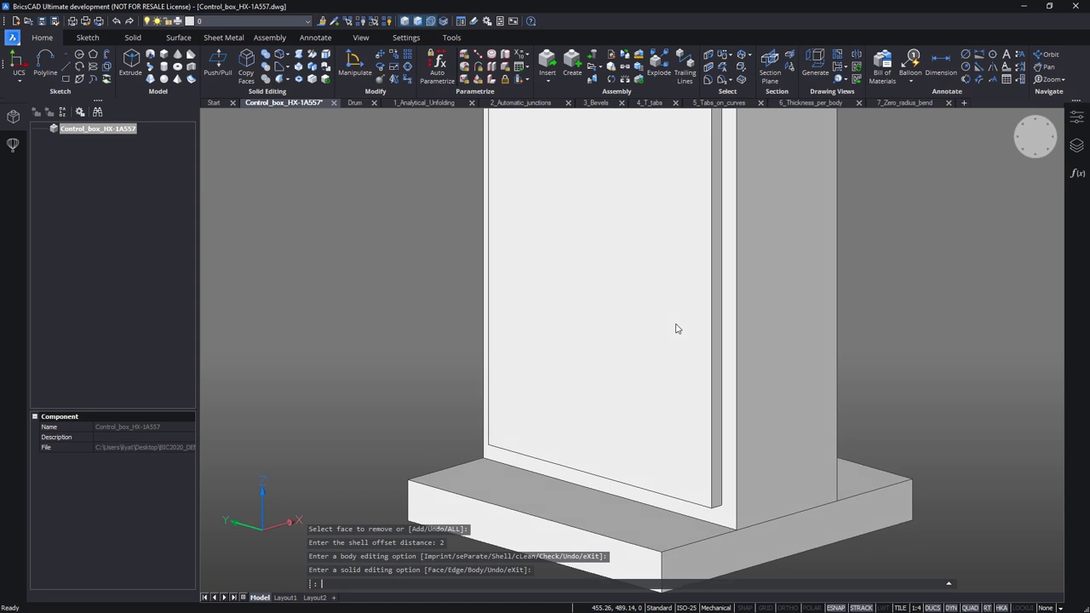
Step: Shell the column with its rear panel face removed, and shell the slanted head, both with a 2 mm offset
scroll(702, 328, "down", 10)
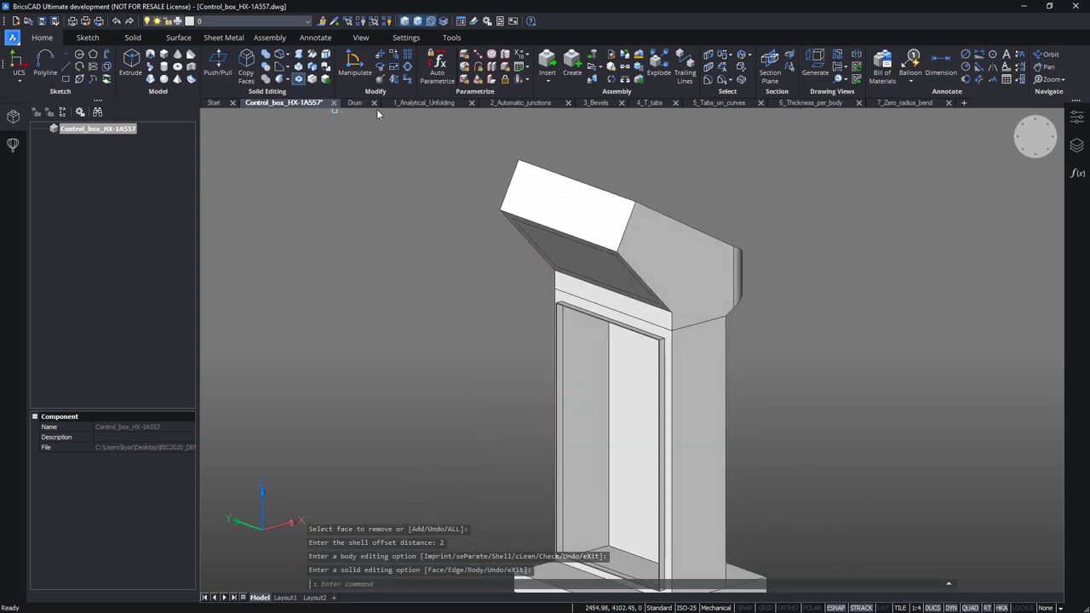
left_click(545, 206)
key("Return")
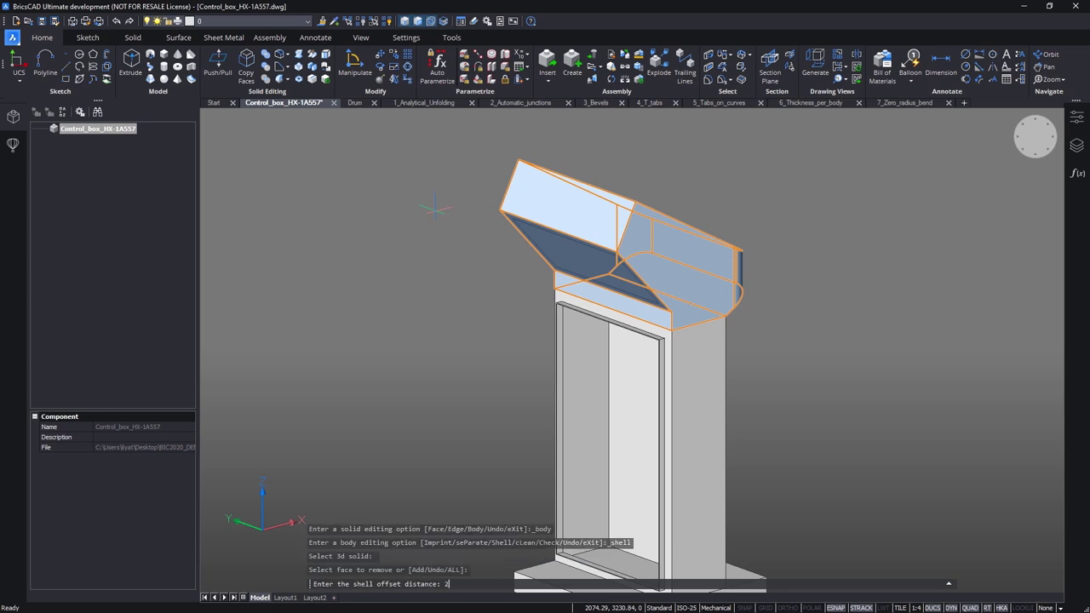
key("Return")
key("Escape")
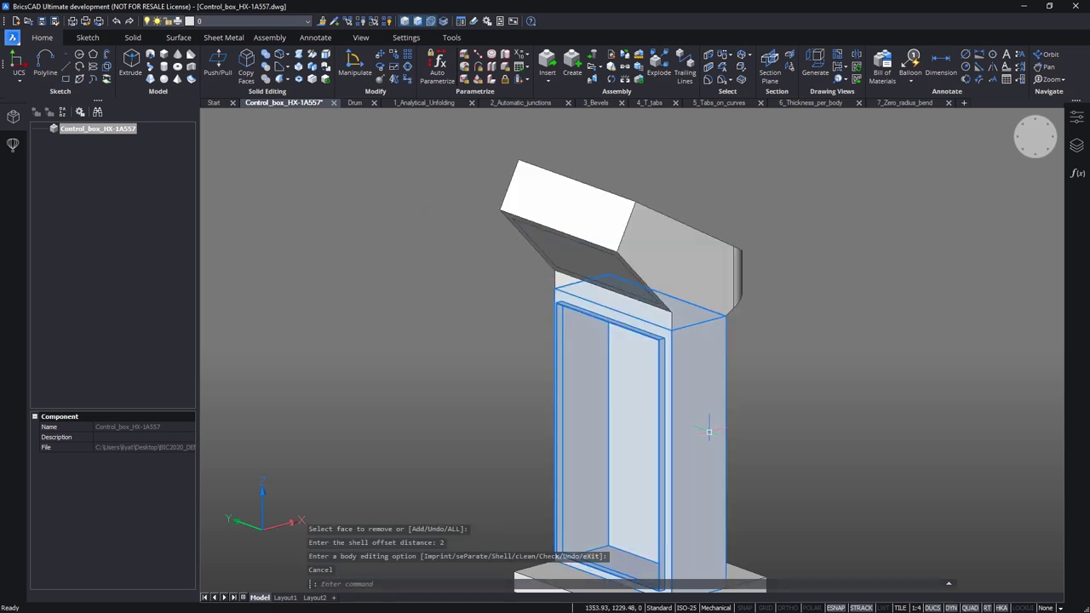
Step: Hide the column and cut the rectangular openings into the head's slanted rear face and its underside
key("Delete")
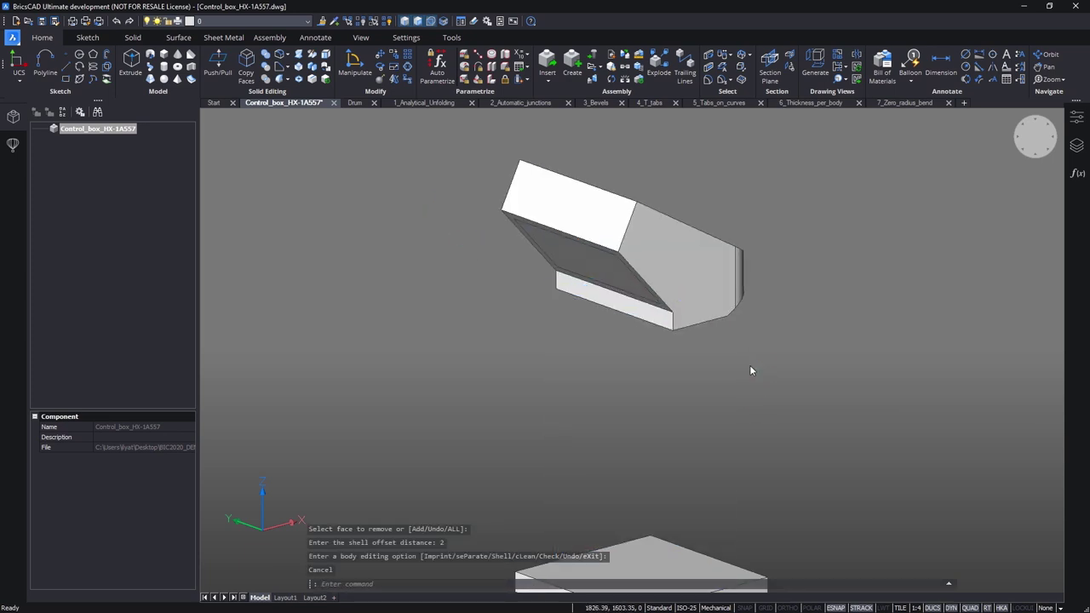
middle_click_drag(751, 370, 690, 280, "shift")
scroll(691, 281, "up", 3)
mouse_move(705, 256)
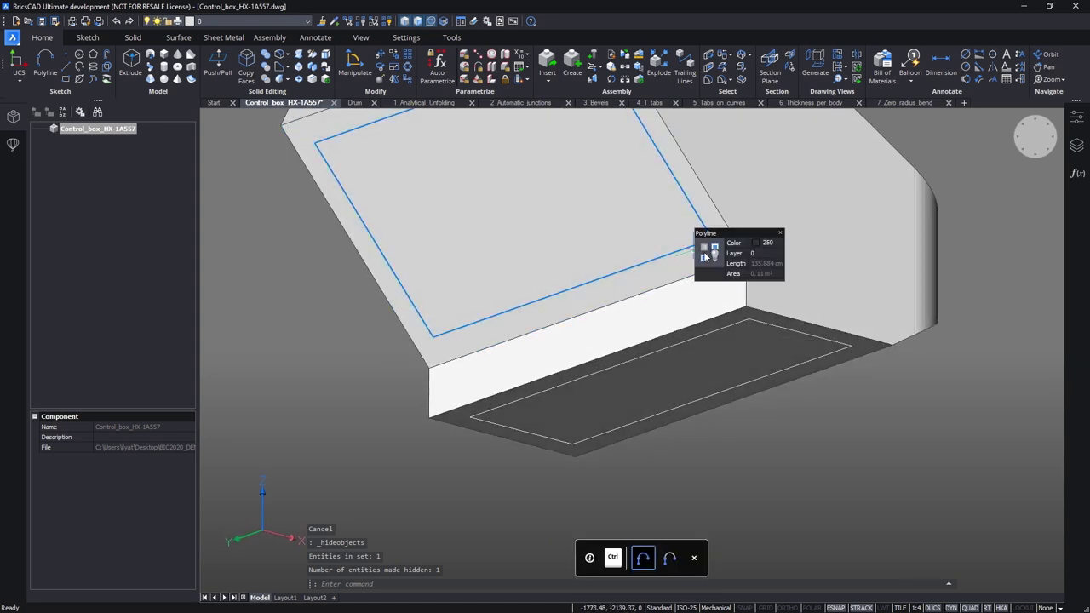
left_click(780, 260)
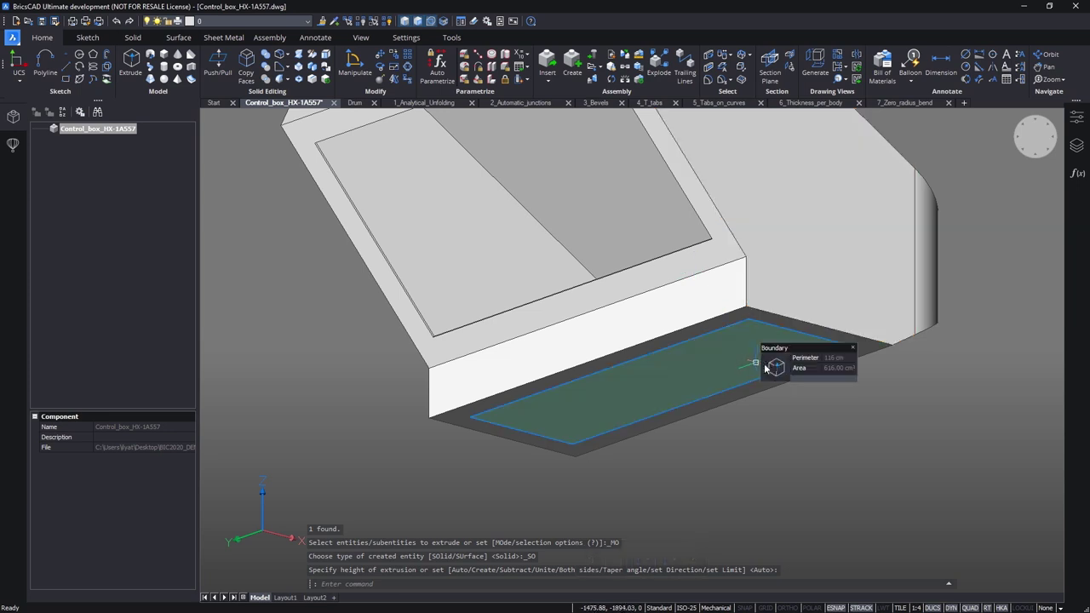
left_click(784, 306)
Step: Cut the rectangular display opening through the head's sloped control-panel face
middle_click_drag(878, 228, 760, 327, "shift")
mouse_move(750, 328)
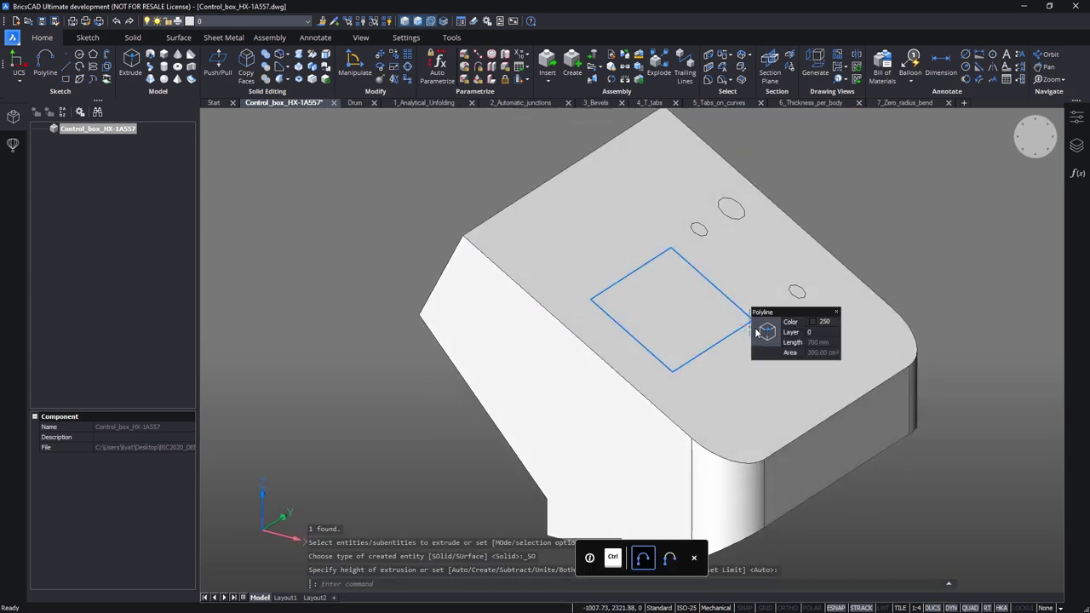
left_click(733, 349)
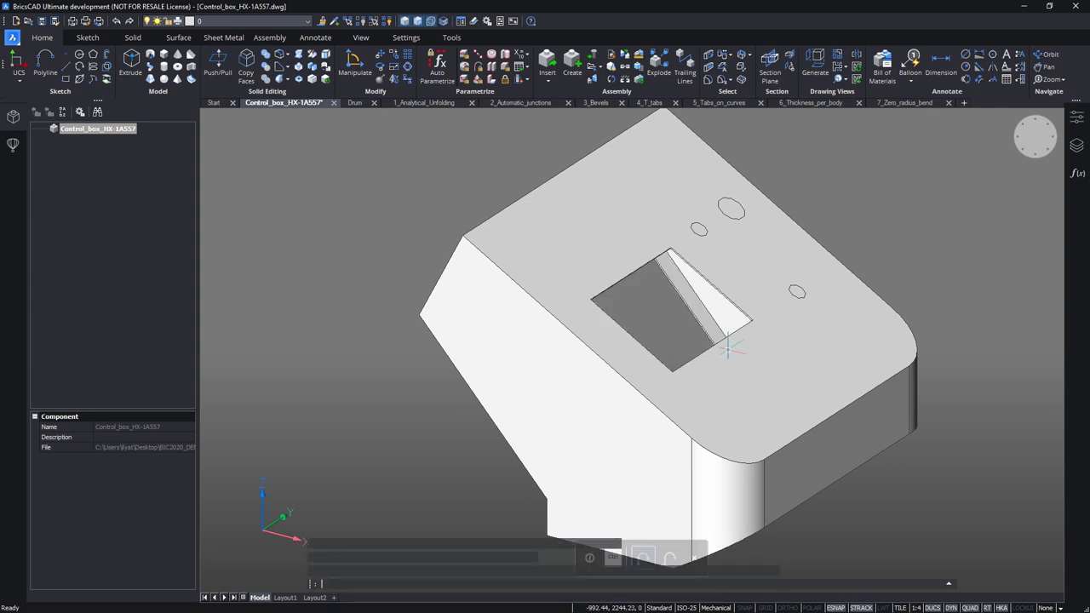
Step: Extrude the three circles on the control-panel face into the head to cut round holes
mouse_move(718, 196)
middle_mouse_down("shift")
mouse_move(693, 230)
mouse_move(682, 224)
middle_mouse_up("shift")
left_click(560, 157)
left_click(817, 364)
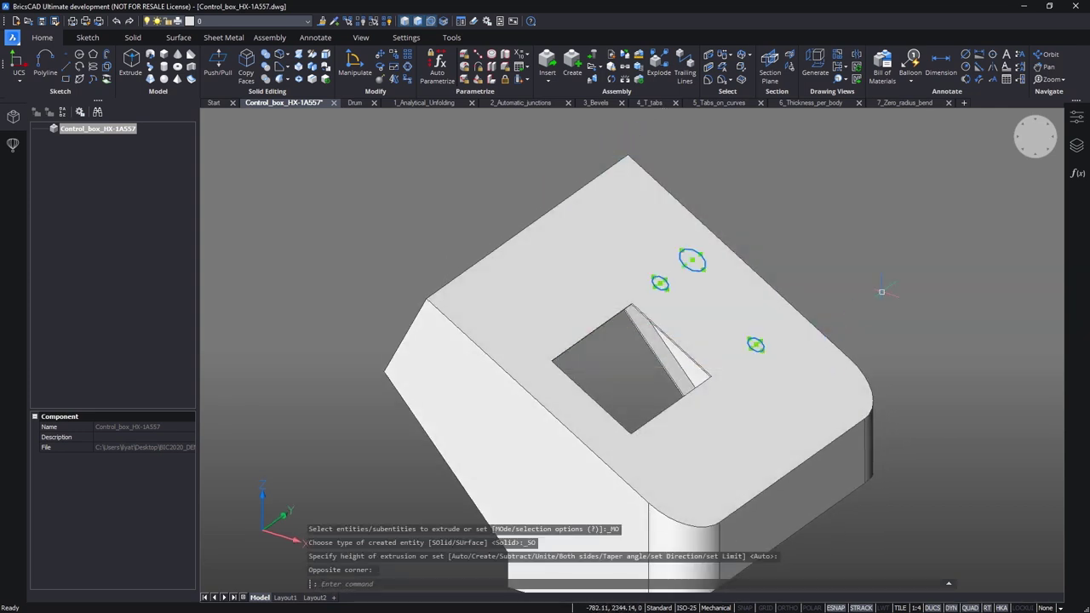
key("Return")
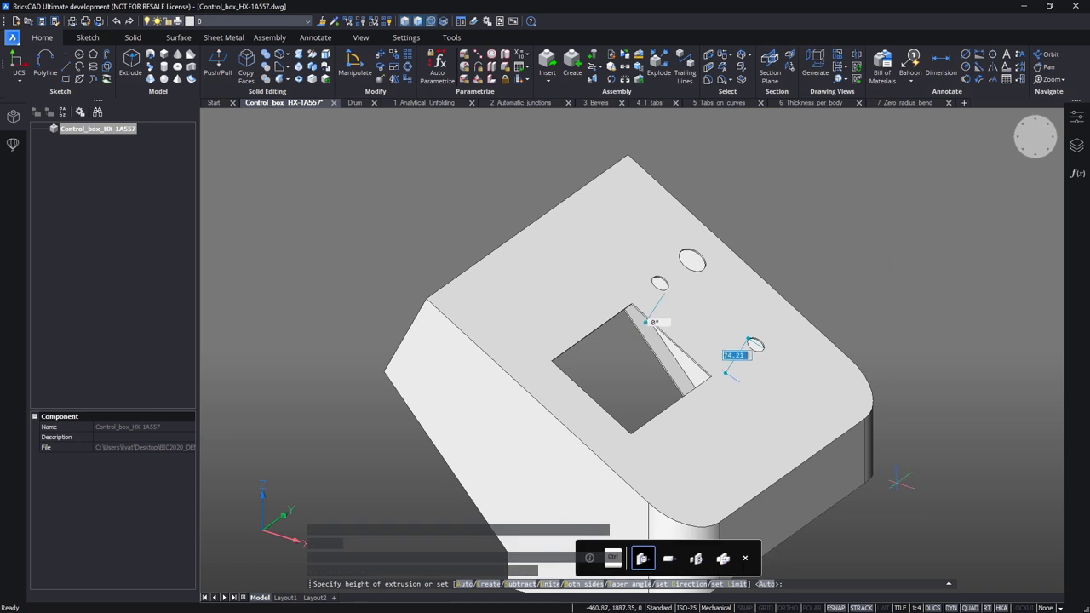
scroll(895, 358, "down", 4)
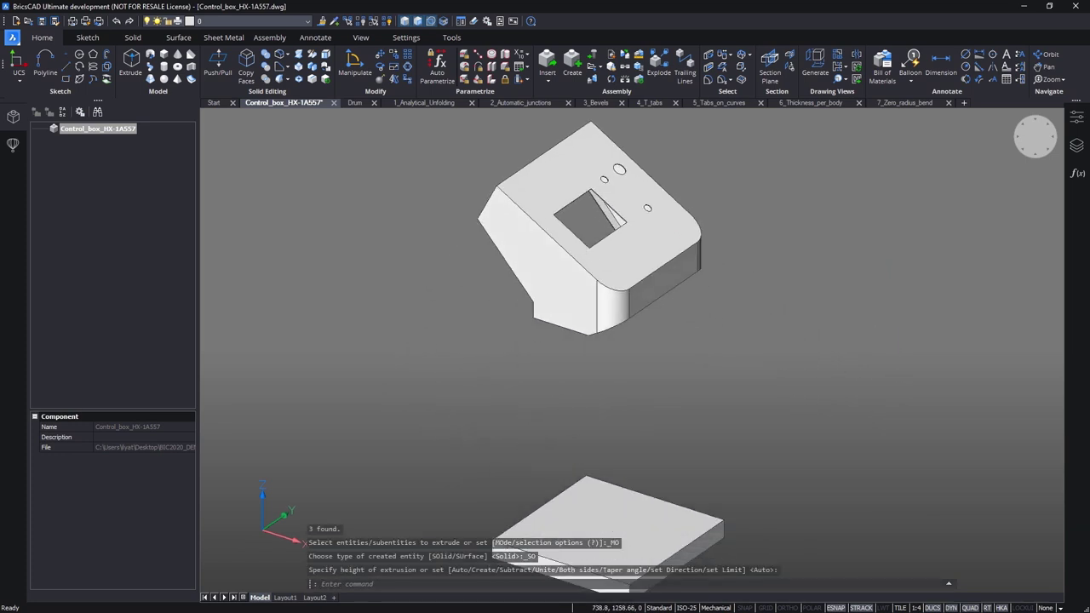
Step: Show the hidden column again and cut the rectangular opening through its top face
left_click(877, 346)
middle_click_drag(829, 331, 720, 310, "shift")
scroll(677, 305, "up", 3)
left_click(694, 306)
left_click(678, 412)
middle_click_drag(886, 465, 977, 434, "shift")
Step: Convert the entire model to sheet metal
key("ctrl+Home")
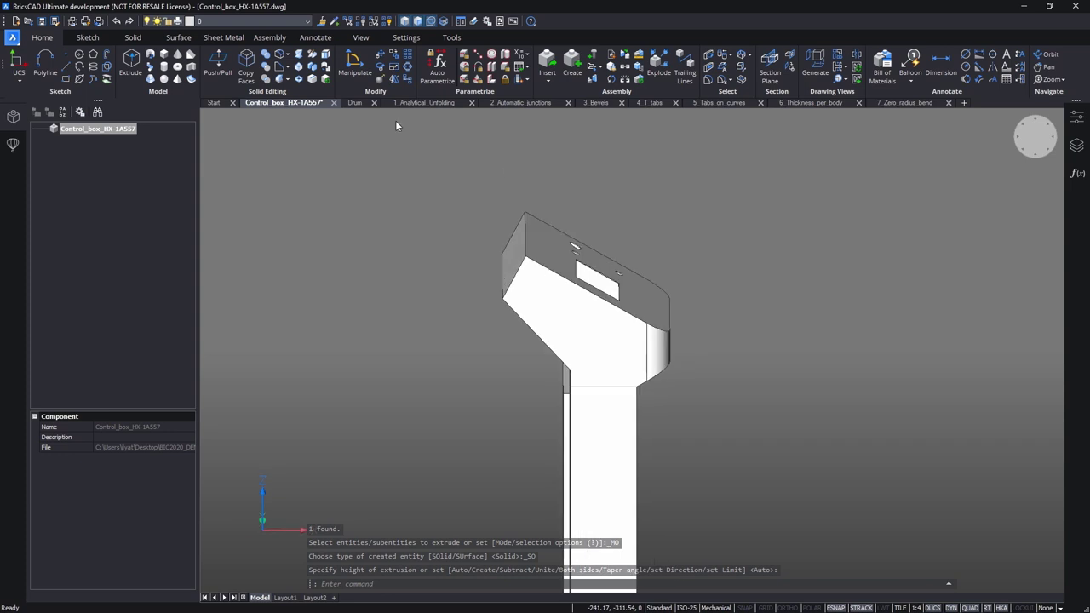
left_click(244, 41)
left_click(299, 64)
key("Return")
Step: Enable face selection and create bends around the top face of the base plate
left_click(430, 19)
middle_click_drag(430, 327, 401, 234)
scroll(429, 283, "up", 8)
middle_click_drag(567, 371, 690, 377, "shift")
mouse_move(747, 388)
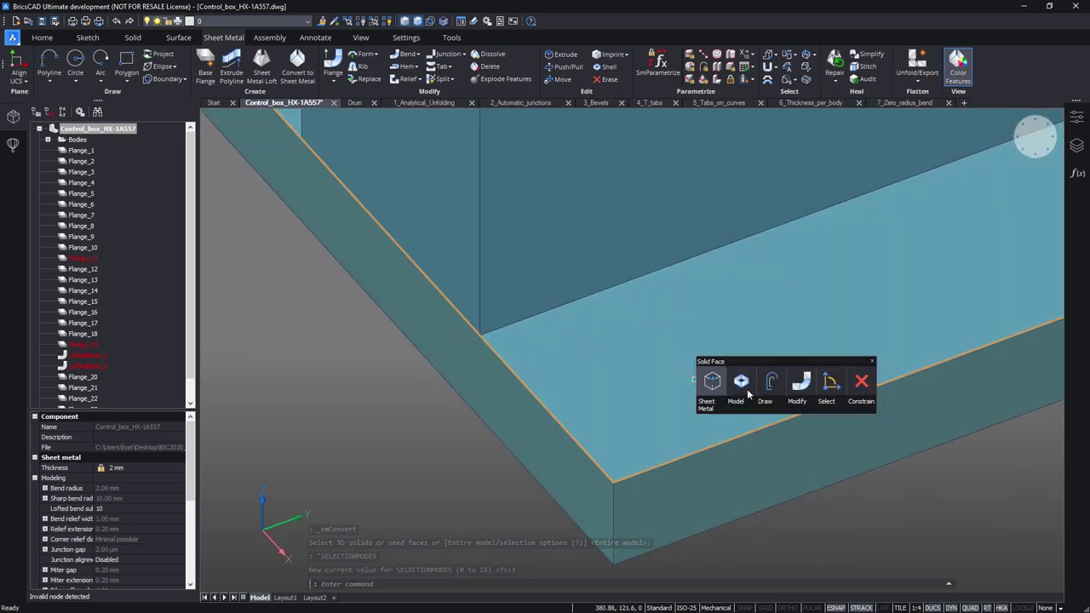
left_click(797, 390)
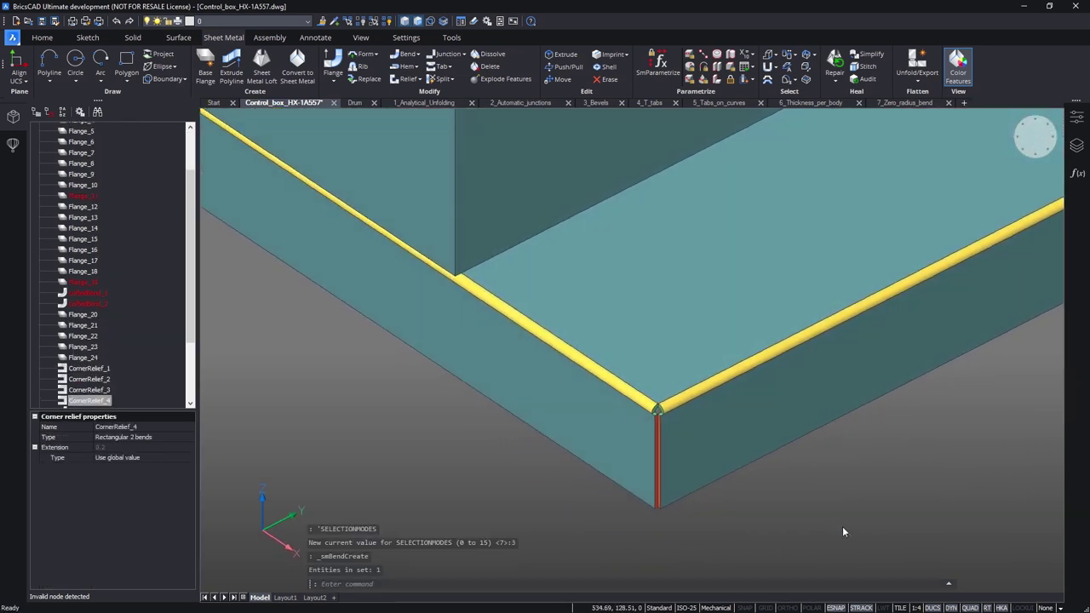
scroll(843, 527, "down", 4)
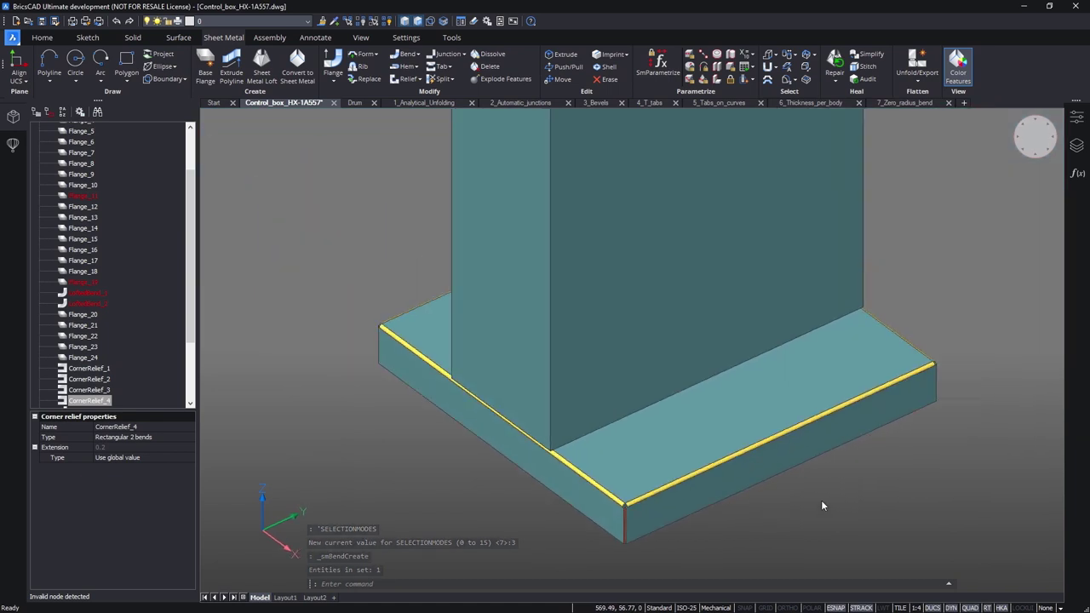
Step: Isolate the column and create bends along the edges of its large front face and its rear door frame
scroll(803, 487, "down", 4)
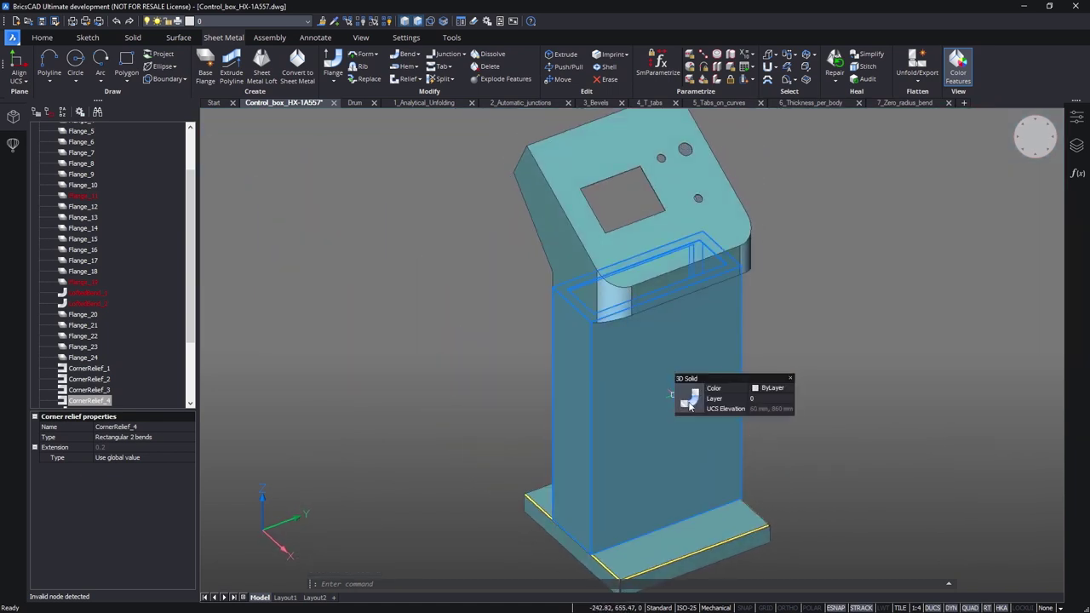
left_click(749, 397)
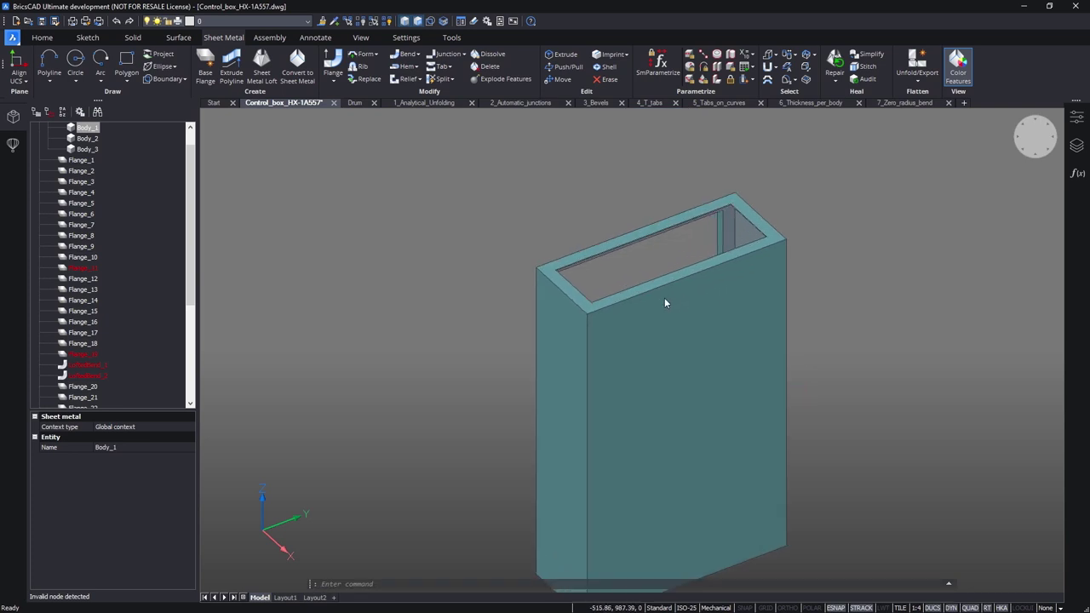
scroll(651, 303, "up", 5)
left_click(720, 253)
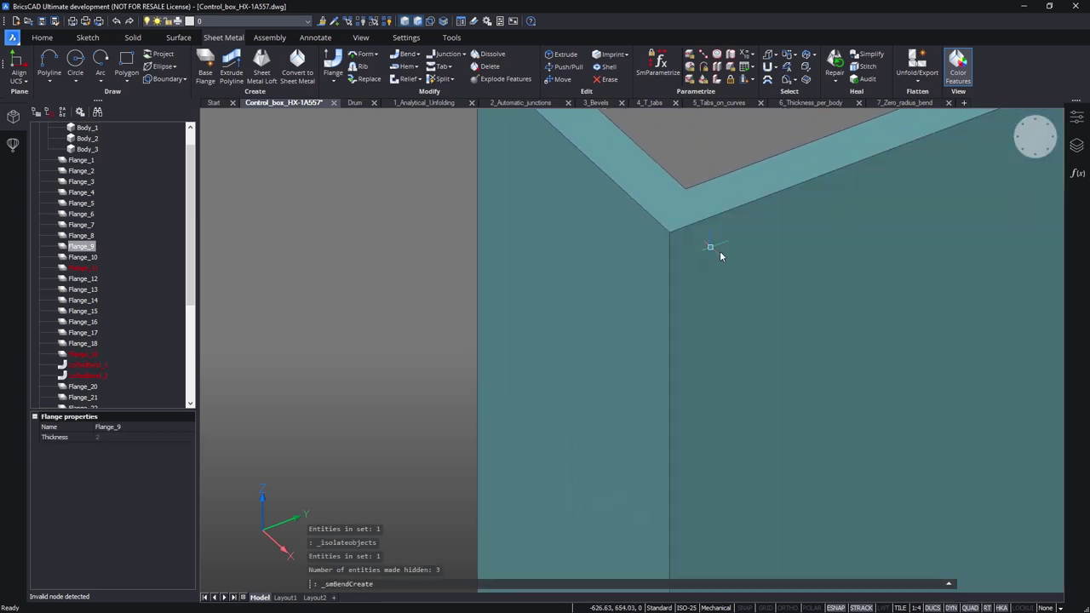
middle_click_drag(687, 143, 379, 277, "shift")
left_click(486, 315)
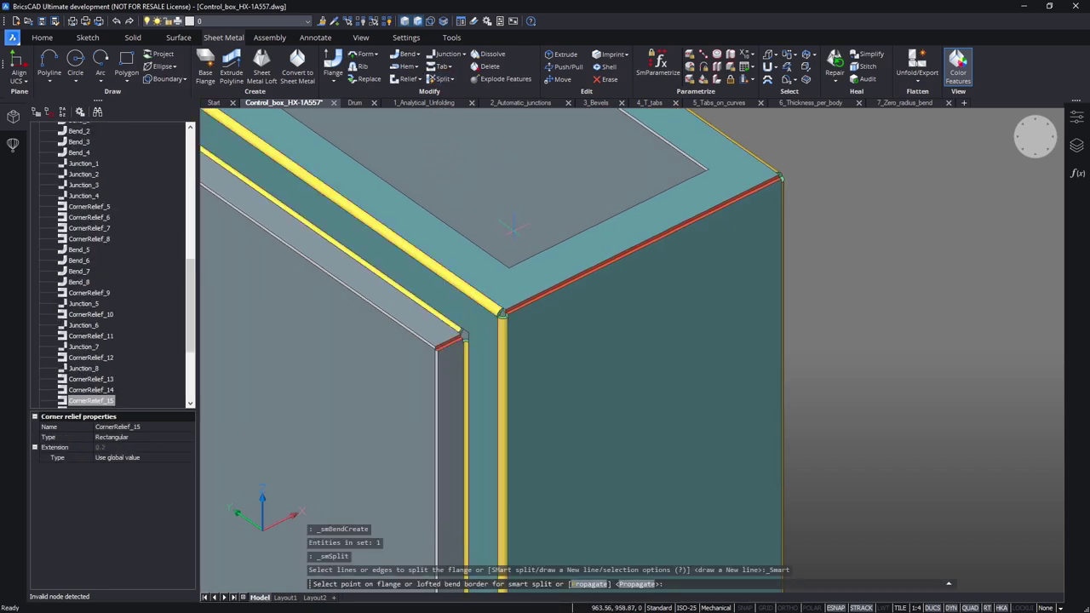
Step: Apply a smart split at the column's upper rear corner, propagated to all four corners of the rear frame
left_click(467, 330)
scroll(467, 331, "down", 5)
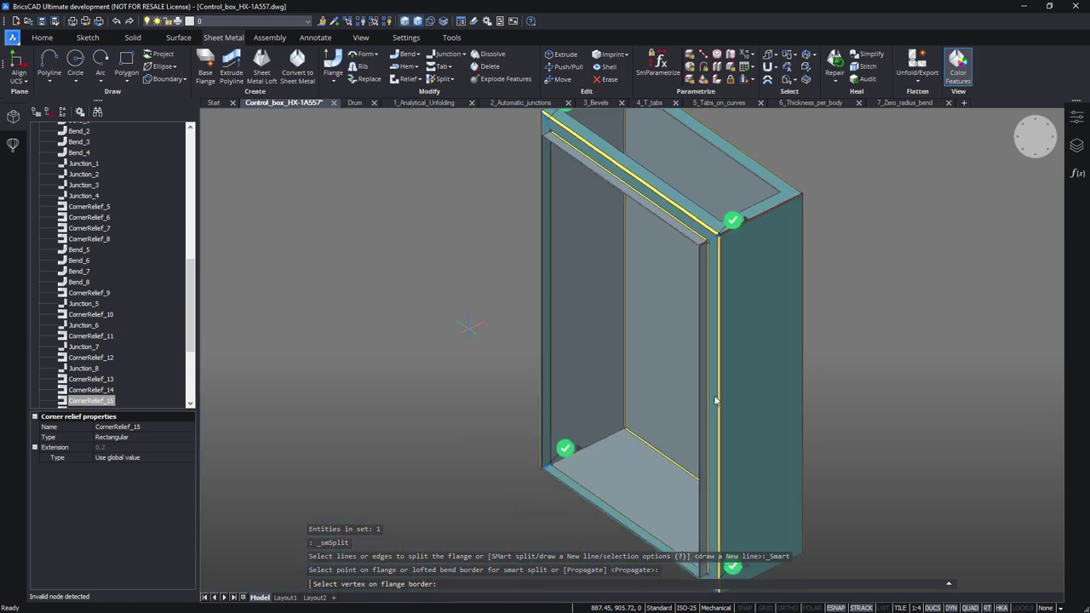
middle_click_drag(863, 364, 889, 361, "shift")
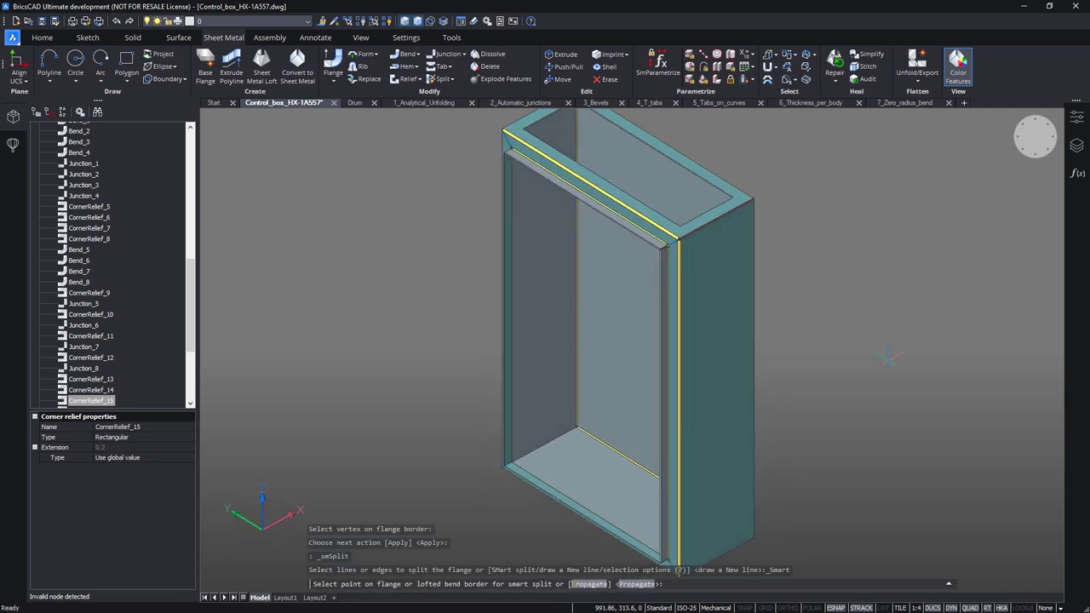
key("Escape")
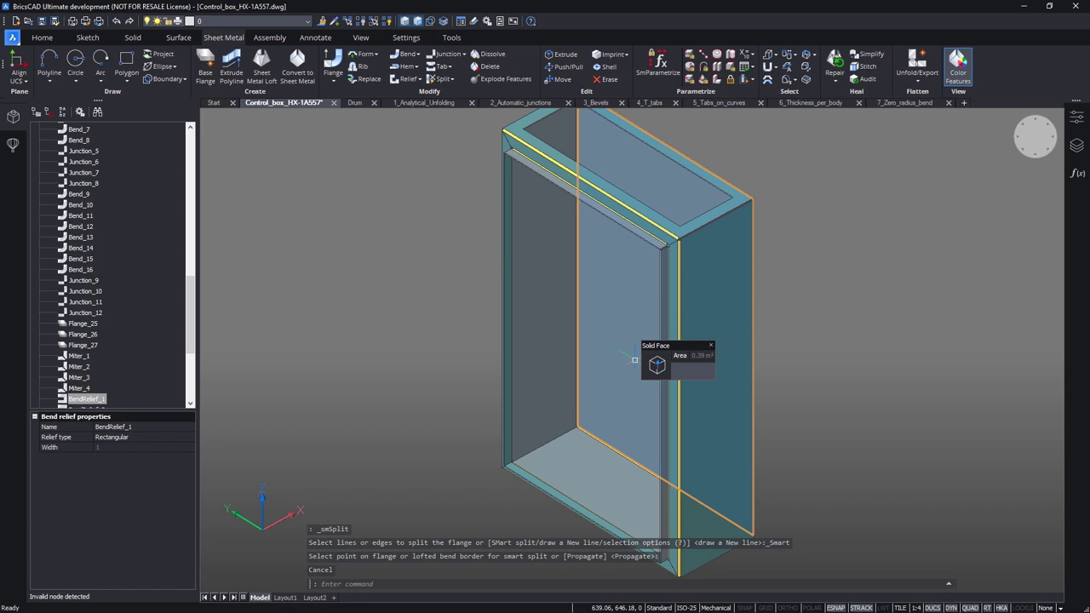
Step: Unfold the column from its large front face beside the body to check the flat pattern
mouse_move(654, 374)
left_click(688, 375)
left_click(904, 363)
scroll(899, 400, "down", 3)
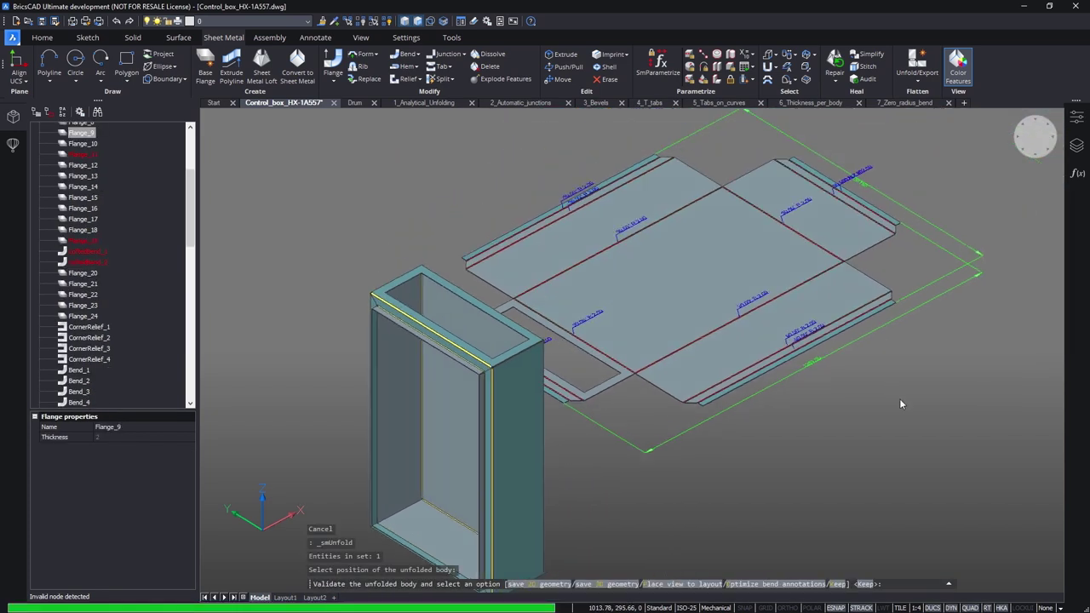
key("Escape")
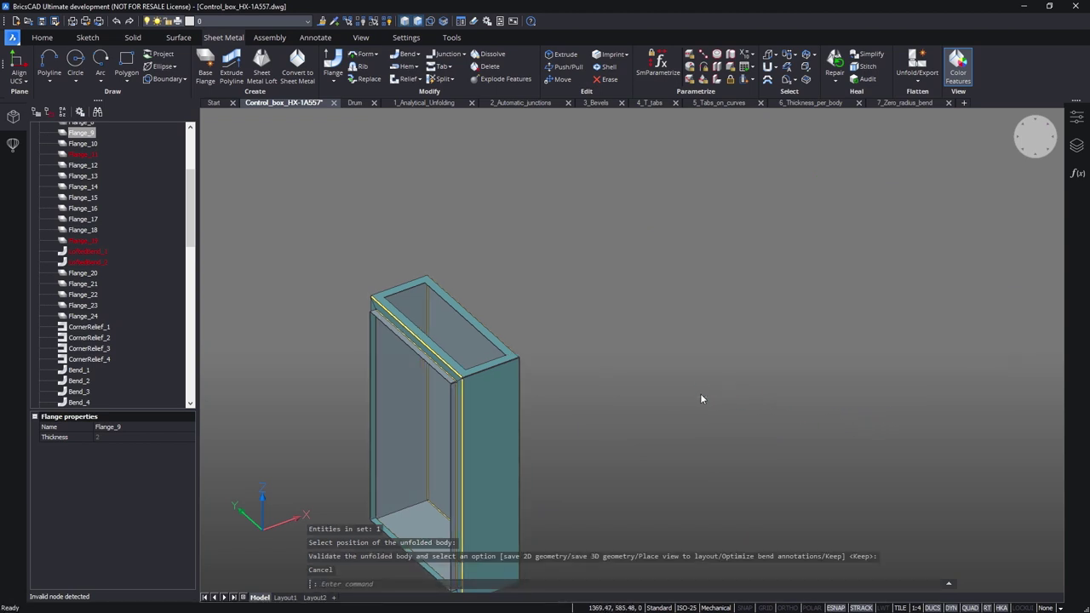
Step: Show all hidden parts and isolate the slanted head
right_click(740, 327)
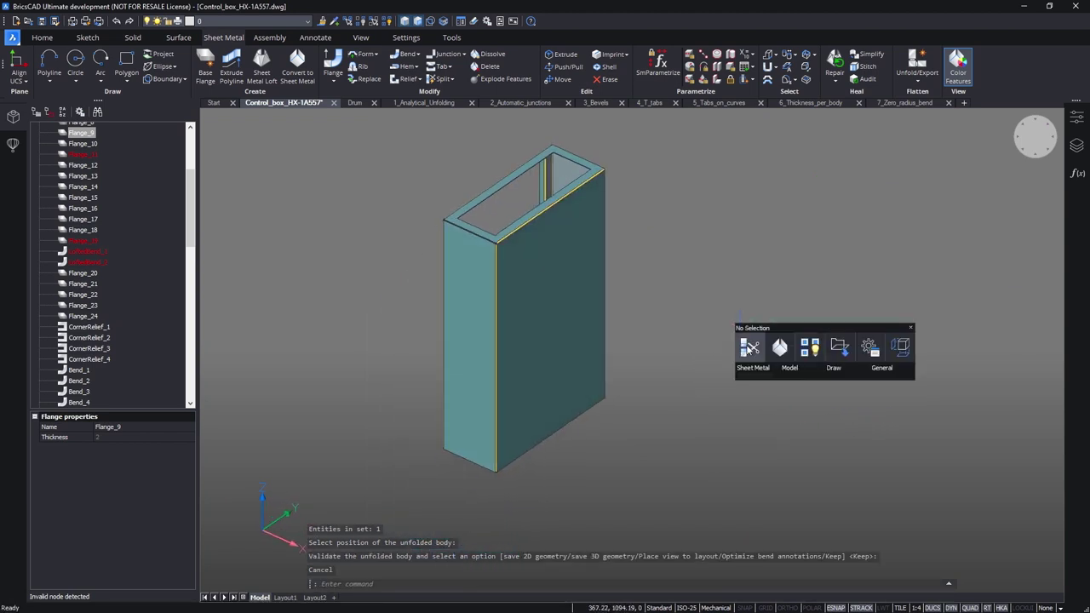
left_click(810, 349)
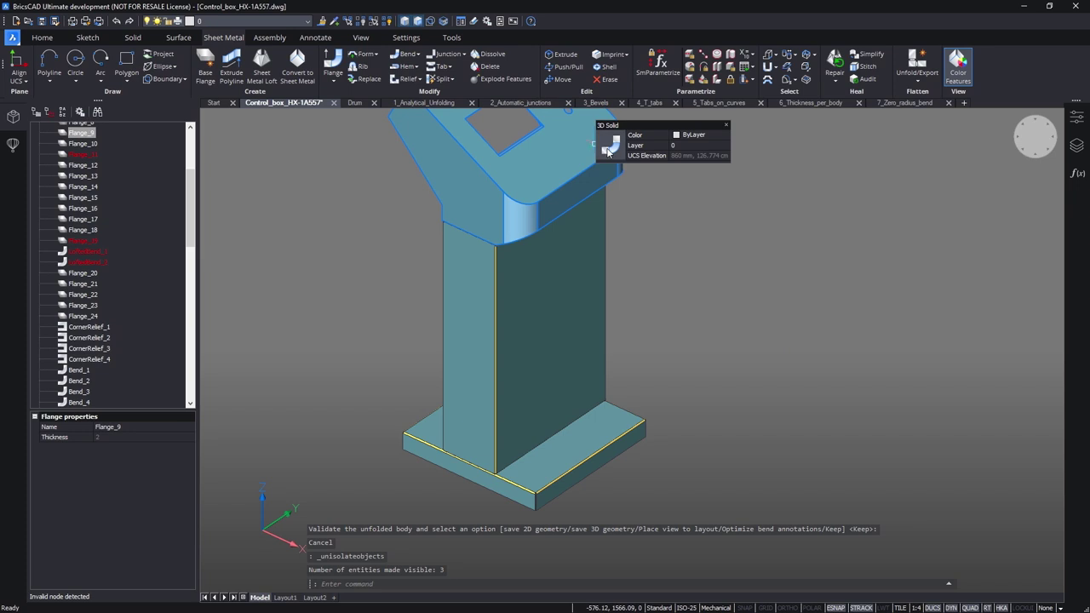
left_click(699, 150)
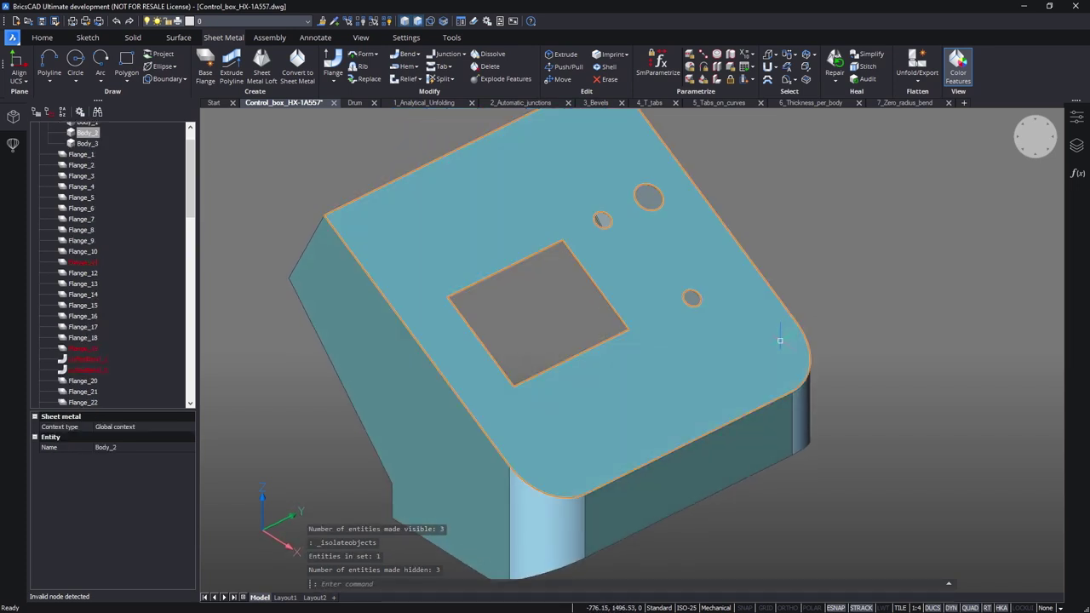
Step: Create bends around the head's sloped control-panel face and its bottom face
mouse_move(798, 346)
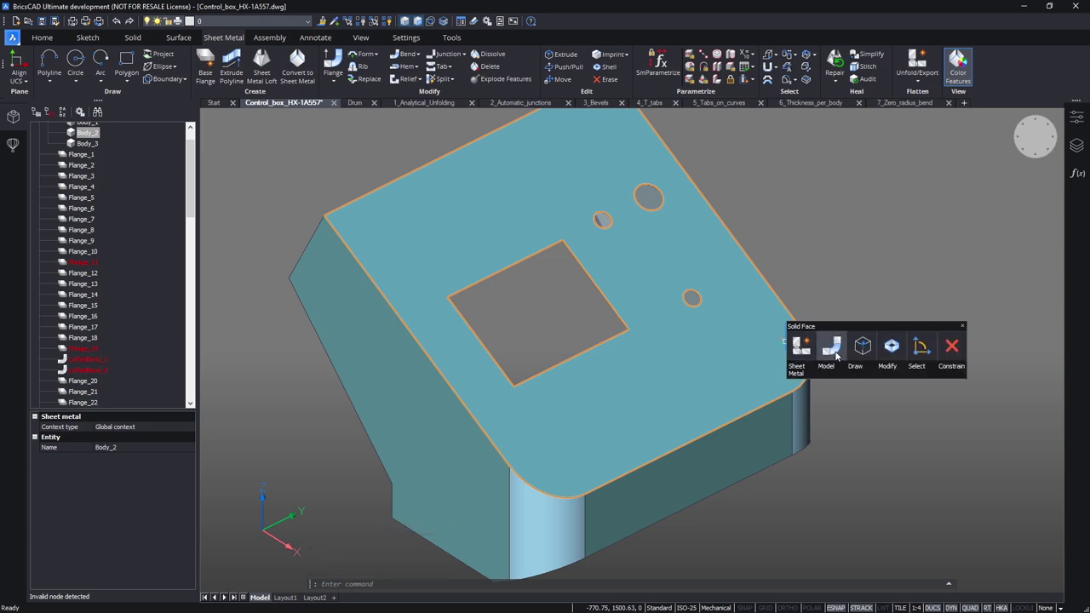
left_click(835, 355)
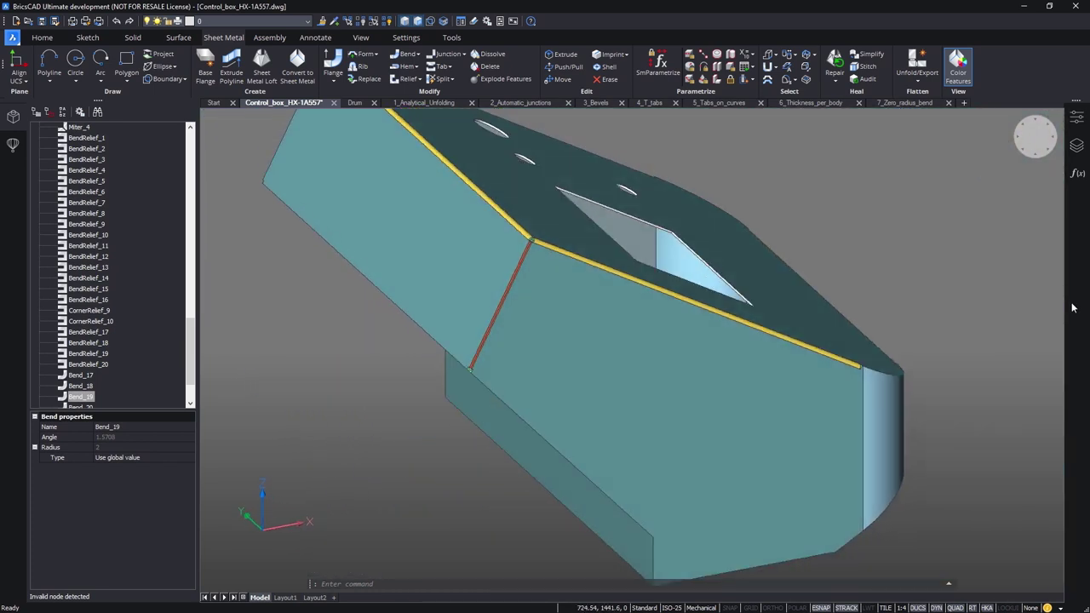
scroll(680, 356, "up", 3)
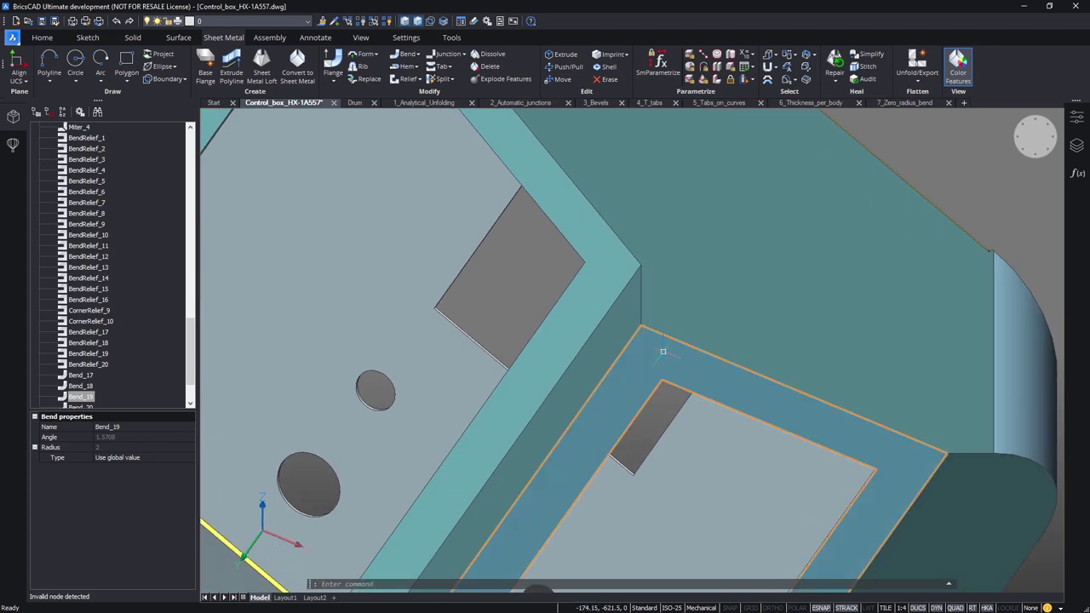
left_click(640, 331)
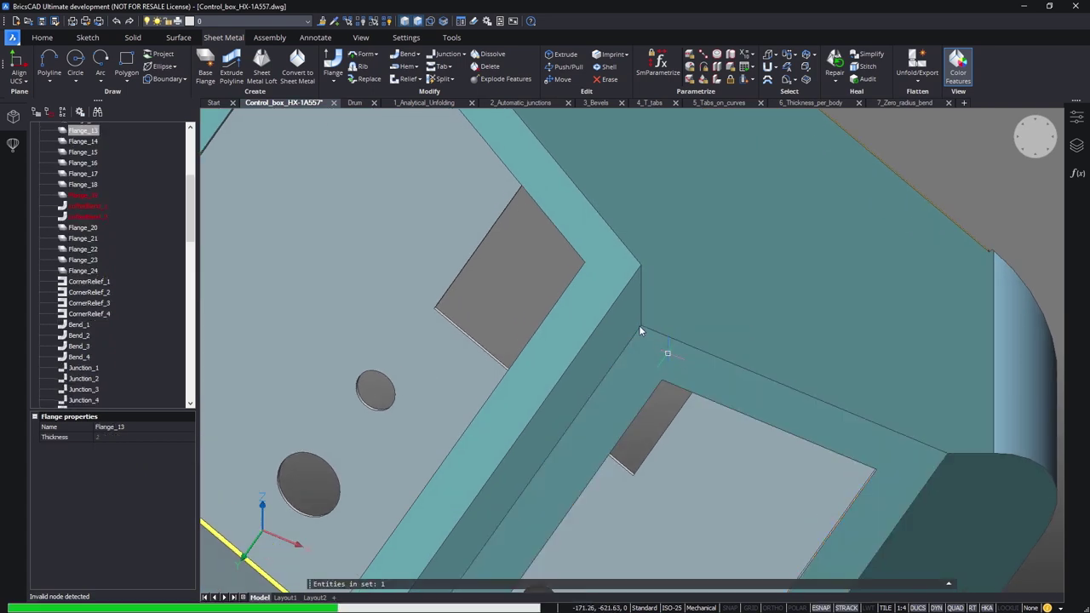
Step: Create bends around the head's rear frame face and smart split the corners of its rear and bottom opening frames with propagation
left_click(619, 275)
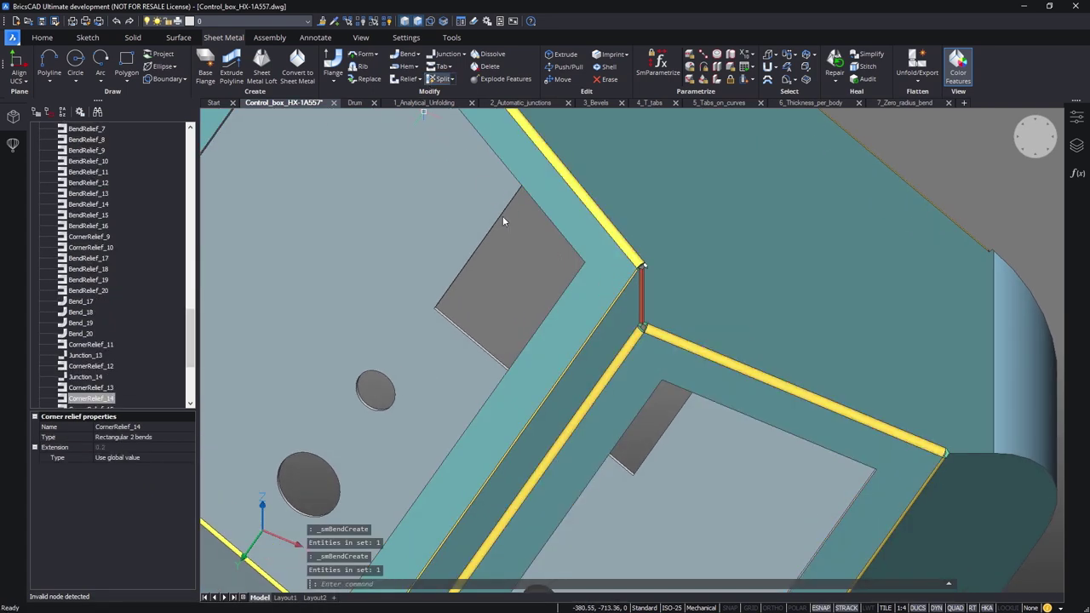
left_click(584, 261)
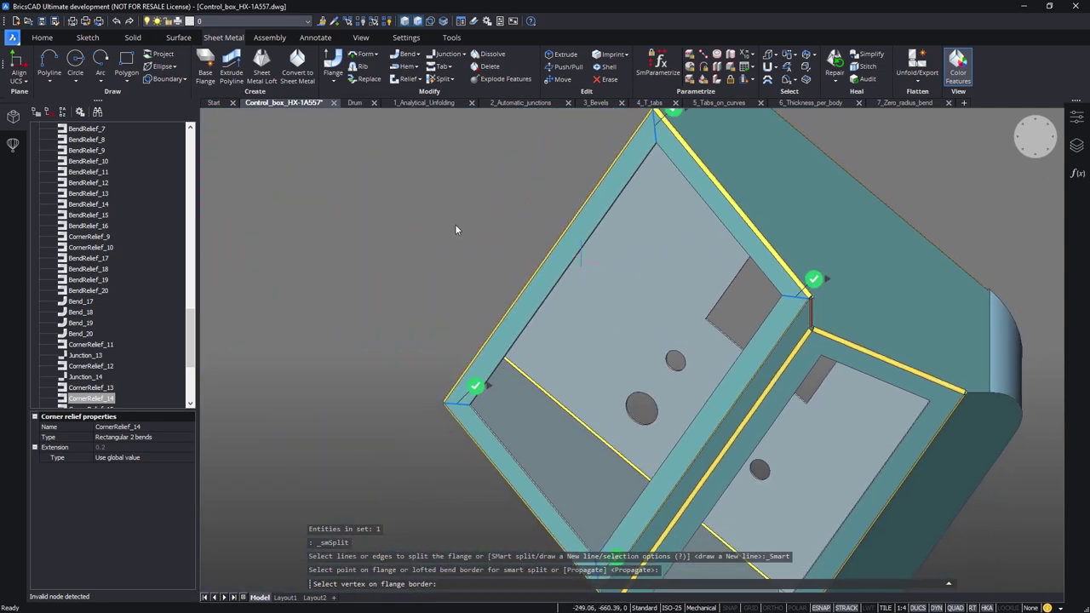
key("Return")
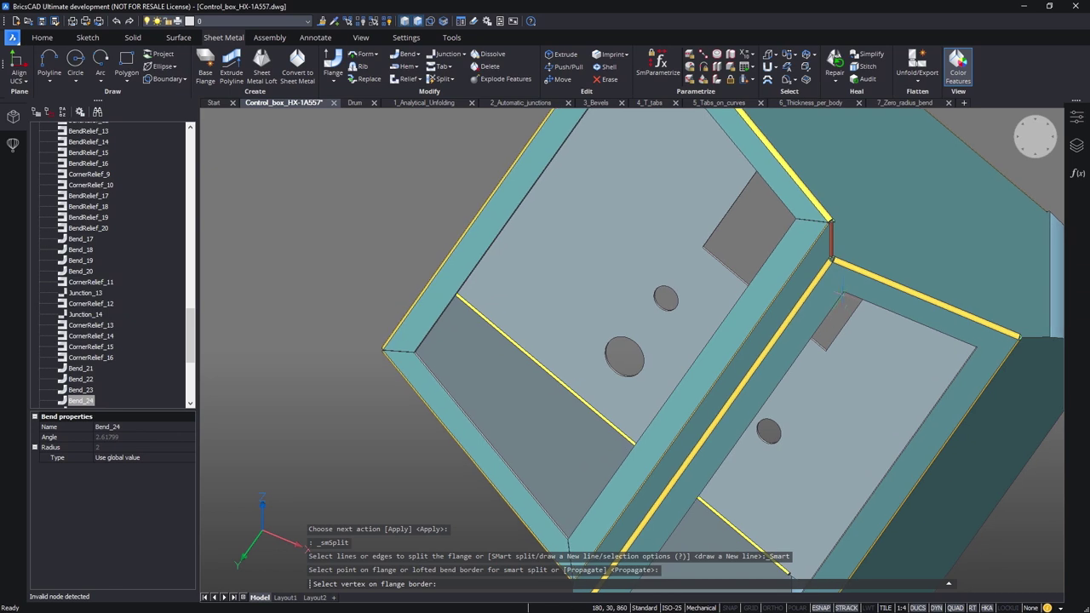
left_click(842, 293)
key("Return")
Step: Create junctions around the head's bottom face and its sloped control-panel face
middle_click_drag(915, 325, 540, 312, "shift")
scroll(540, 312, "up", 2)
mouse_move(503, 317)
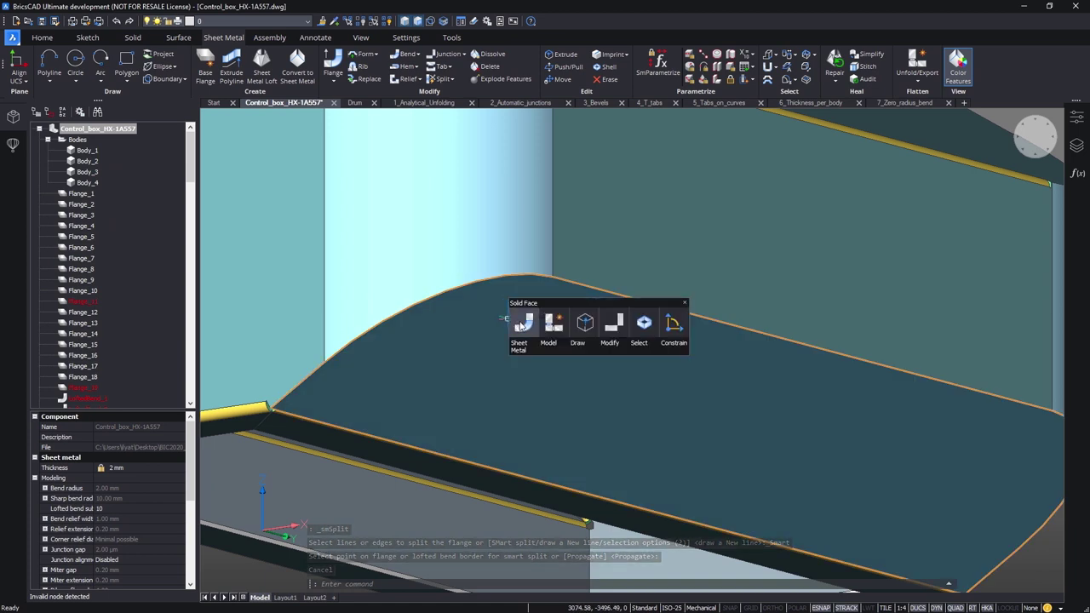
left_click(620, 327)
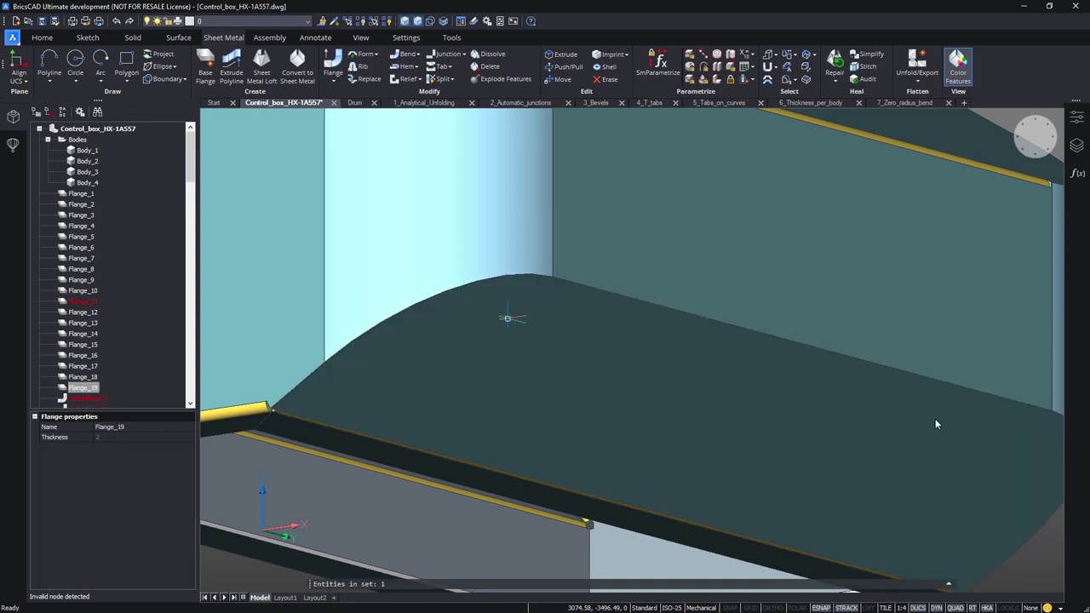
scroll(1015, 579, "down", 2)
middle_click_drag(1014, 579, 930, 438, "shift")
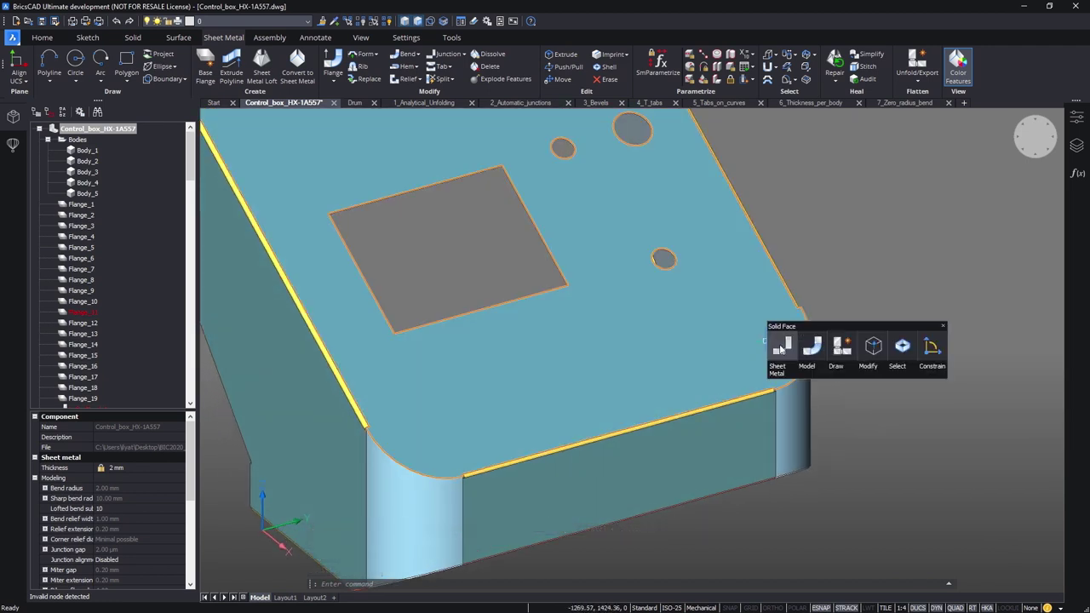
left_click(781, 349)
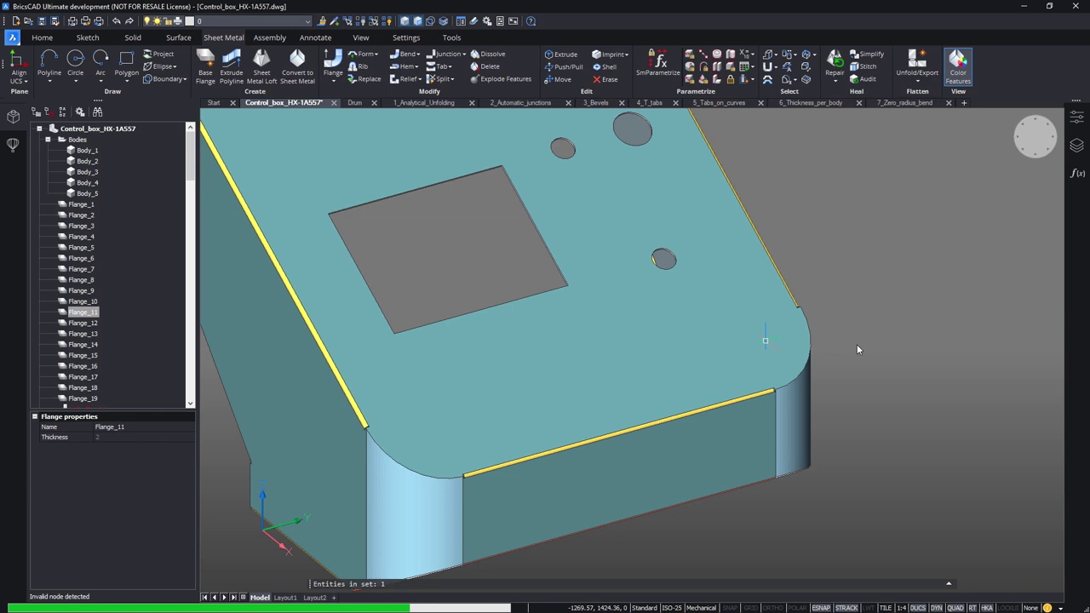
Step: Convert the bends along both long side edges of the head's control panel to junctions
scroll(877, 356, "up", 3)
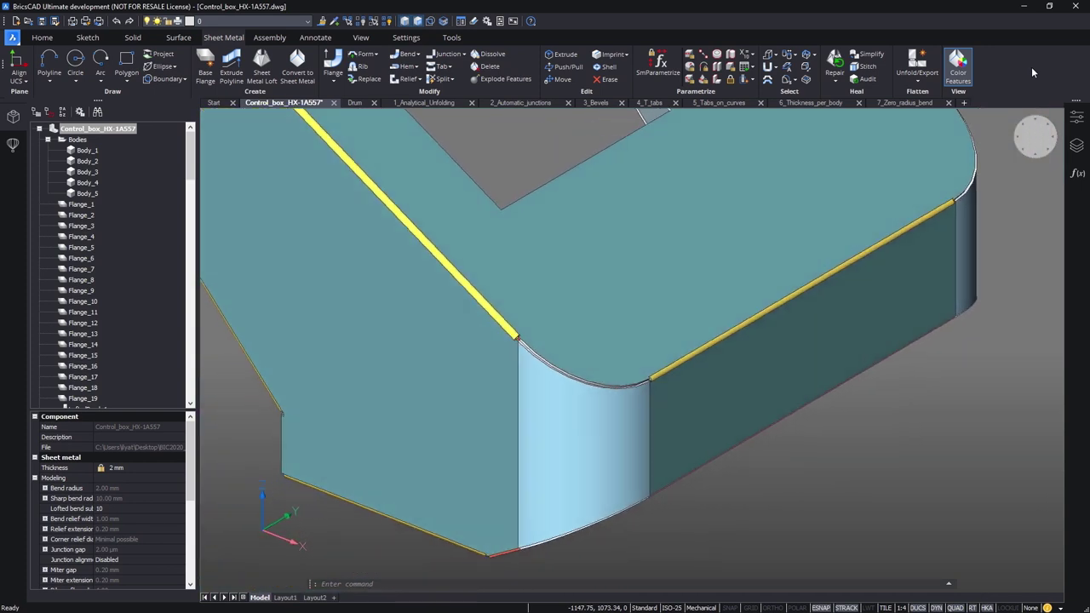
scroll(765, 152, "up", 10)
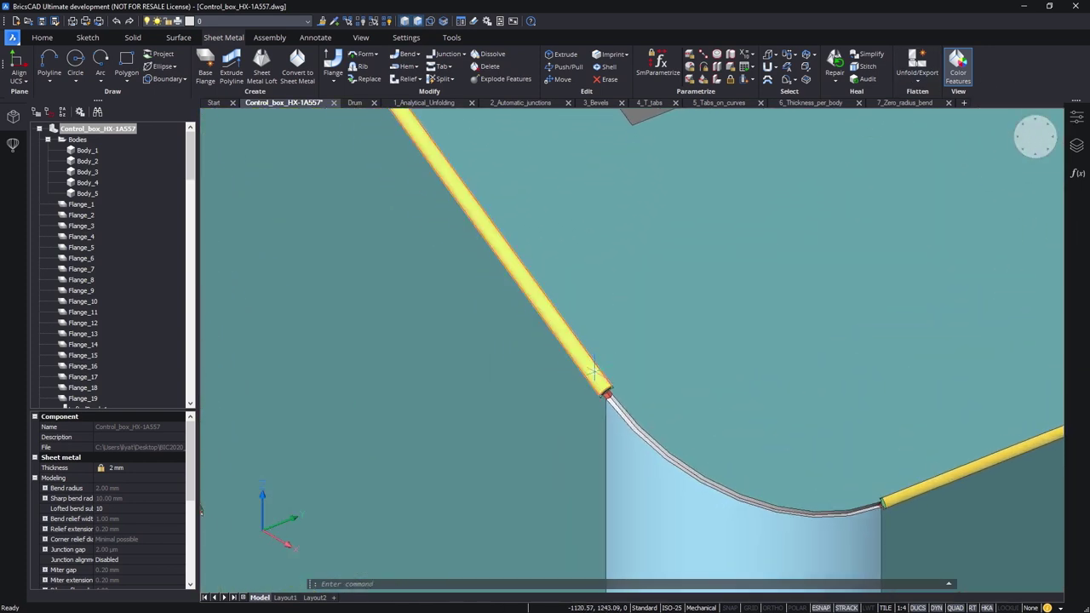
left_click(609, 381)
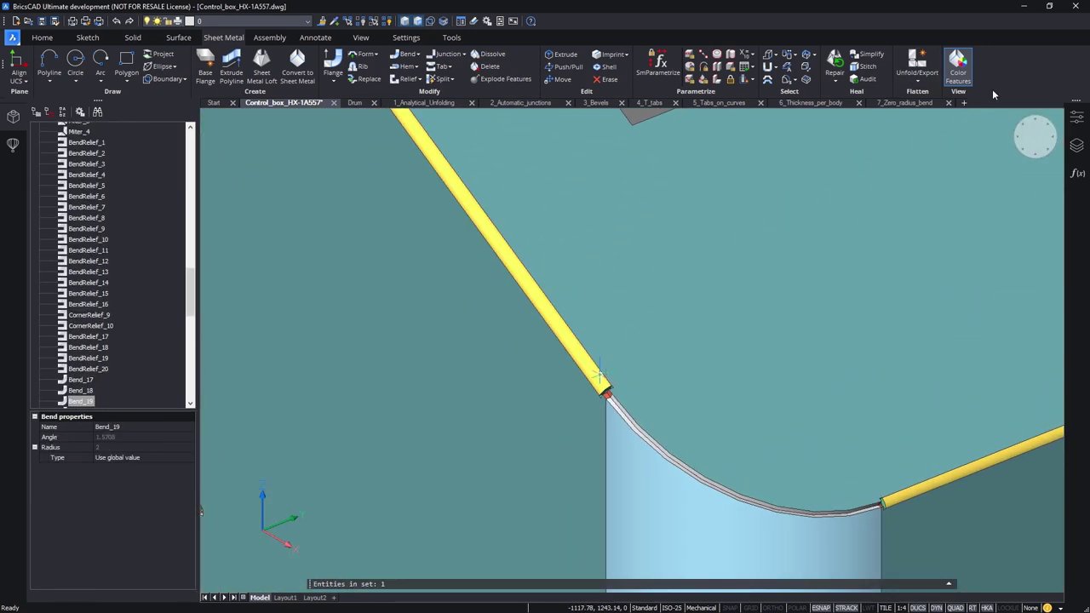
key("Return")
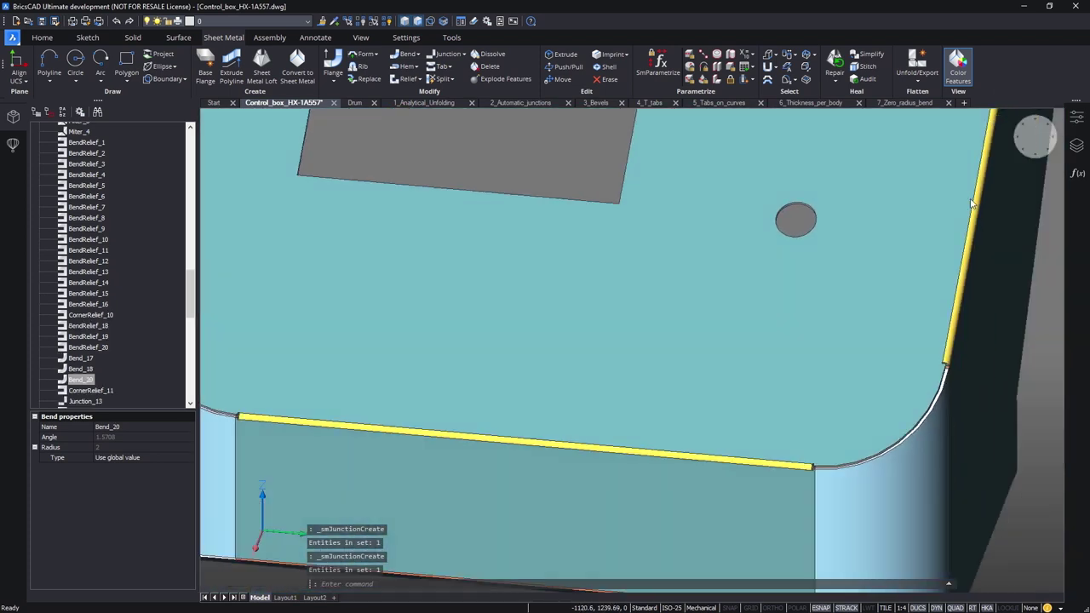
middle_click_drag(776, 356, 744, 317, "shift")
left_click(731, 321)
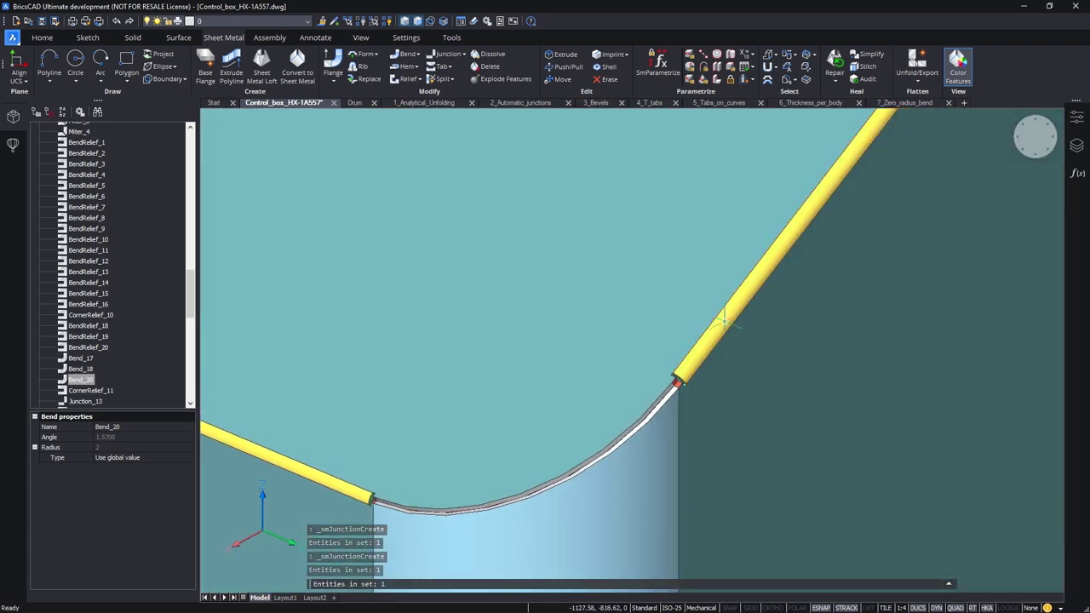
Step: Zoom to the extents of the head and show all hidden parts of the control box
middle_click(816, 333)
middle_click(816, 333)
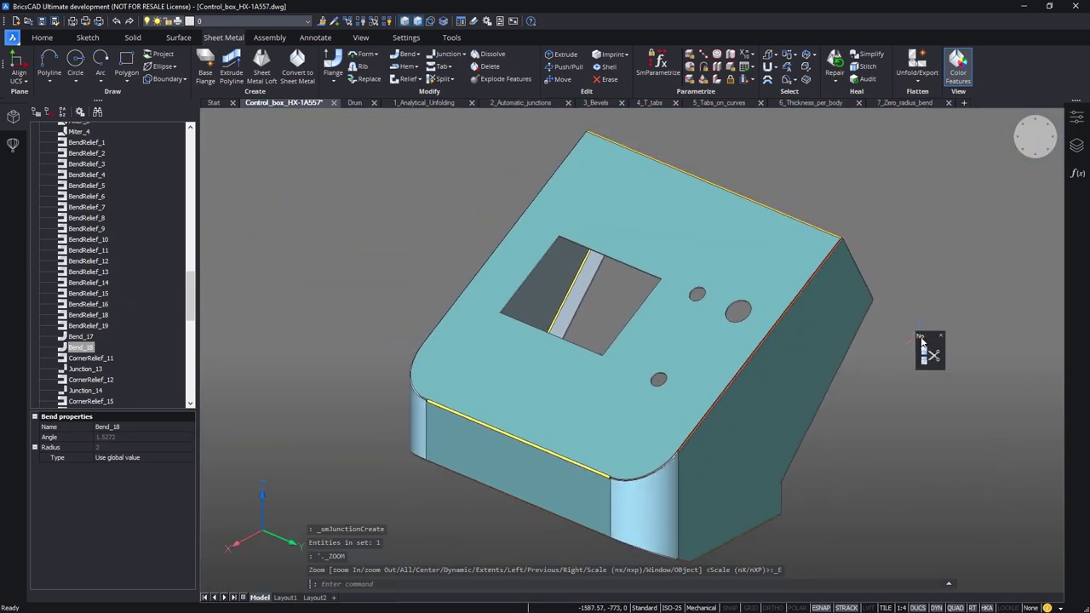
mouse_move(924, 349)
left_click(952, 375)
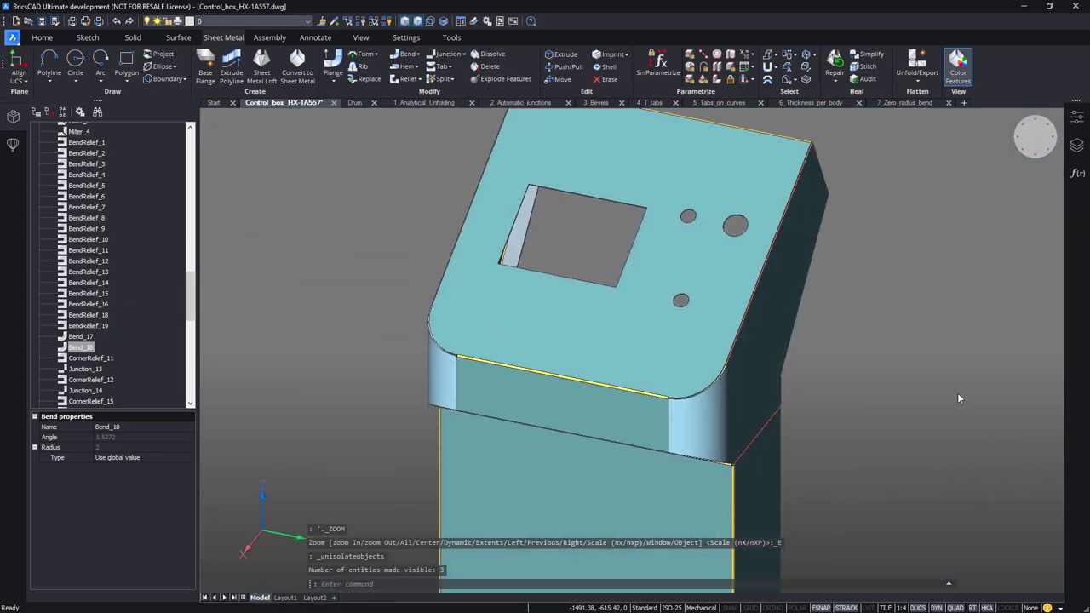
Step: Give the base plate body its own sheet metal context with Context for solid and set its thickness to 4 mm
left_click(1015, 146)
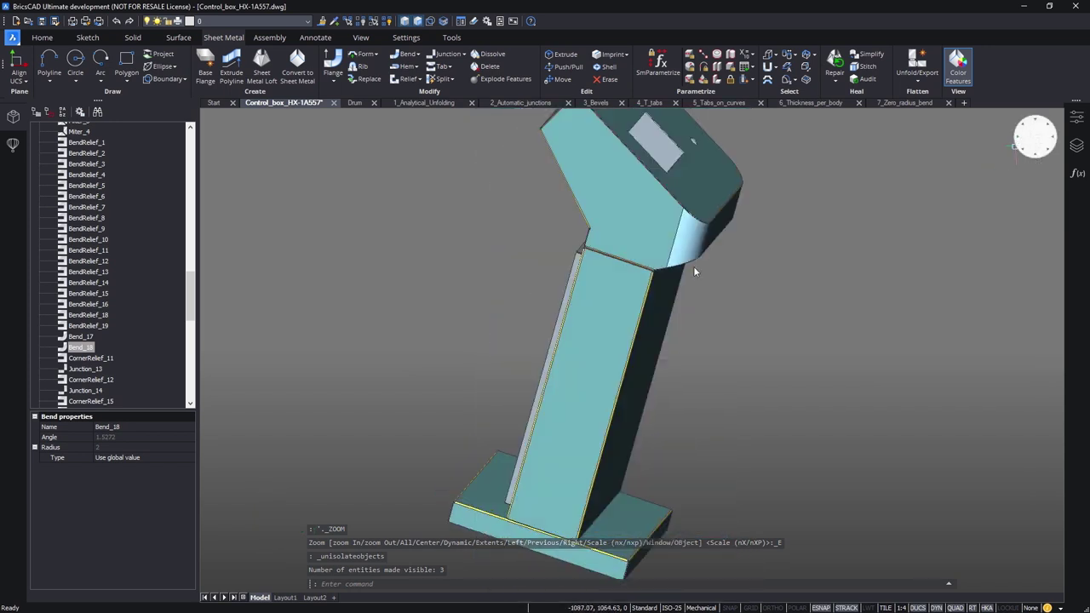
middle_click_drag(550, 397, 559, 236)
scroll(597, 446, "up", 5)
scroll(146, 235, "up", 10)
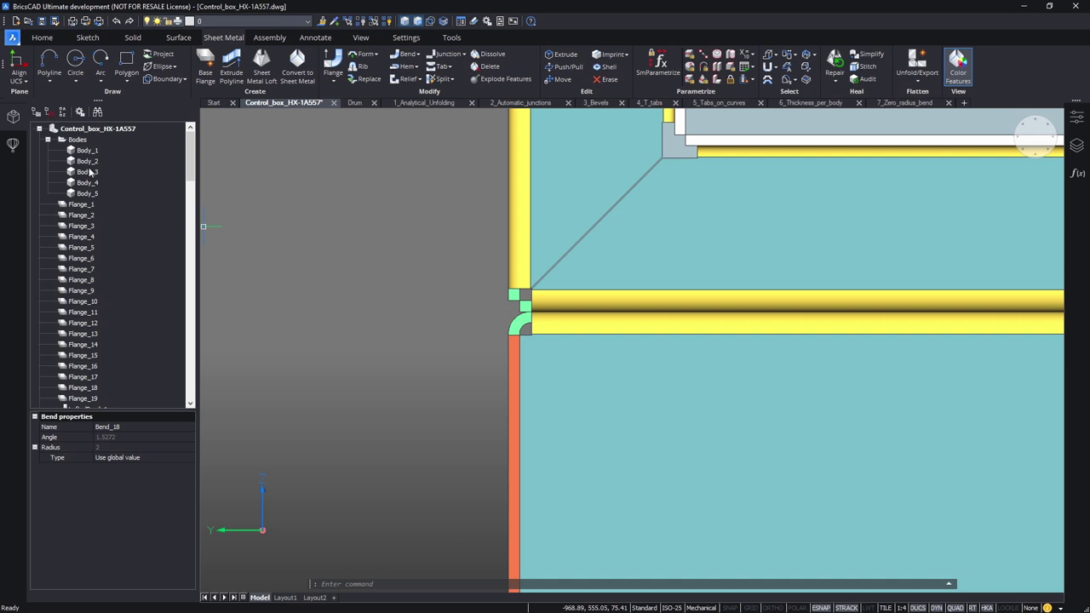
left_click(89, 172)
left_click(188, 427)
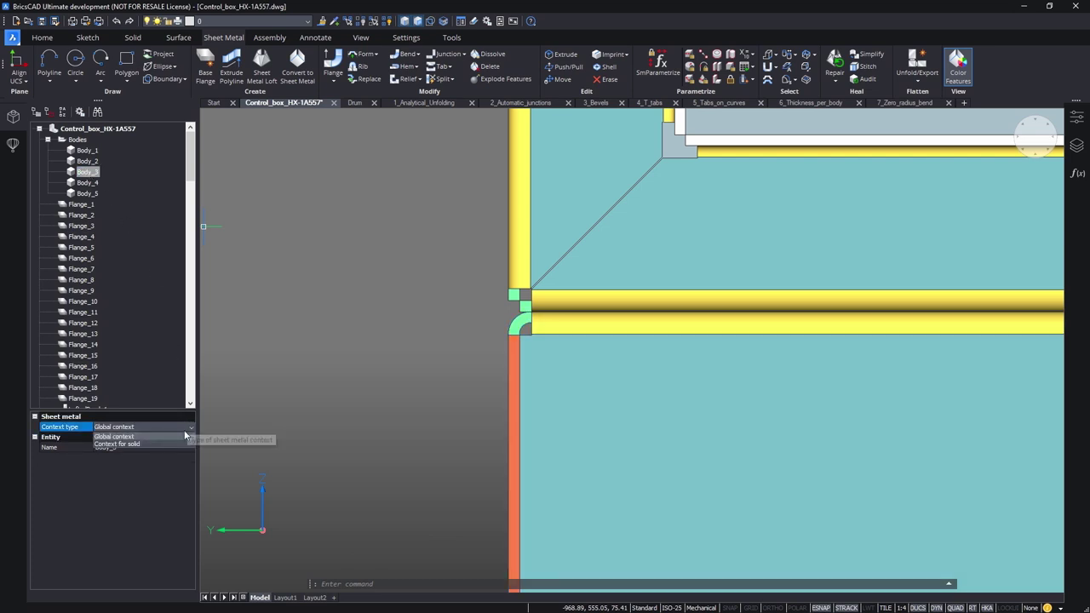
left_click(181, 443)
left_click(151, 437)
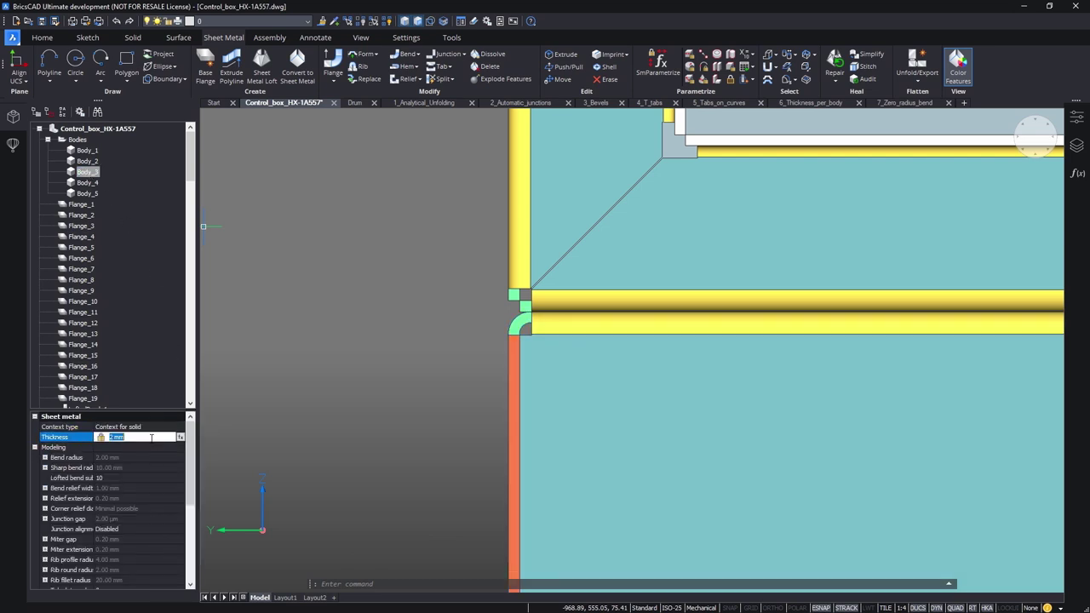
key("Return")
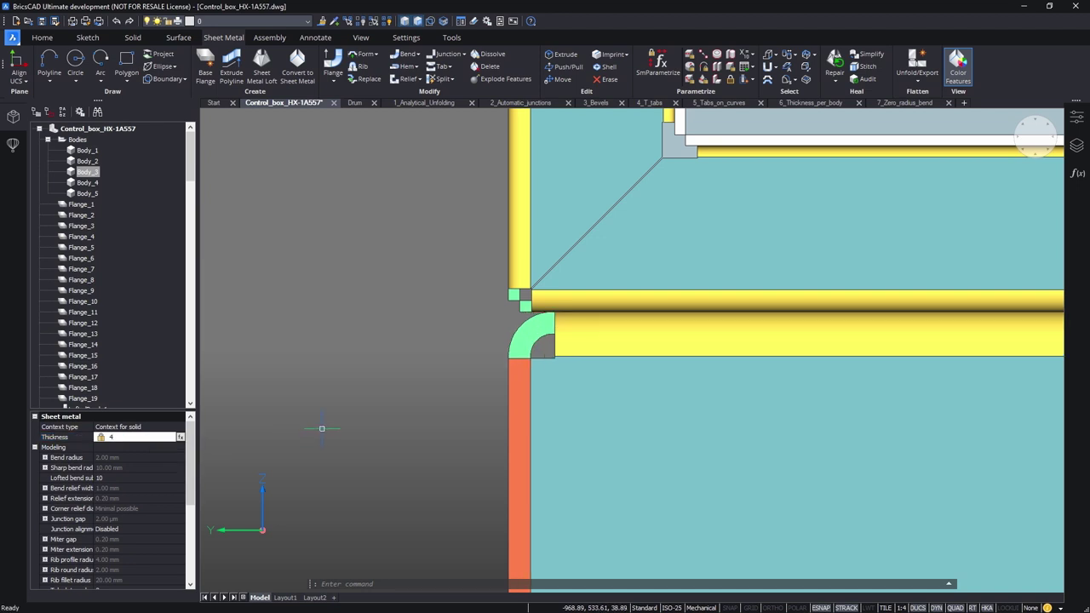
Step: Unfold the base plate from its large face and place the flat pattern beside the model
scroll(322, 429, "down", 8)
middle_click_drag(341, 422, 517, 435, "shift")
left_click(534, 440)
left_click(687, 303)
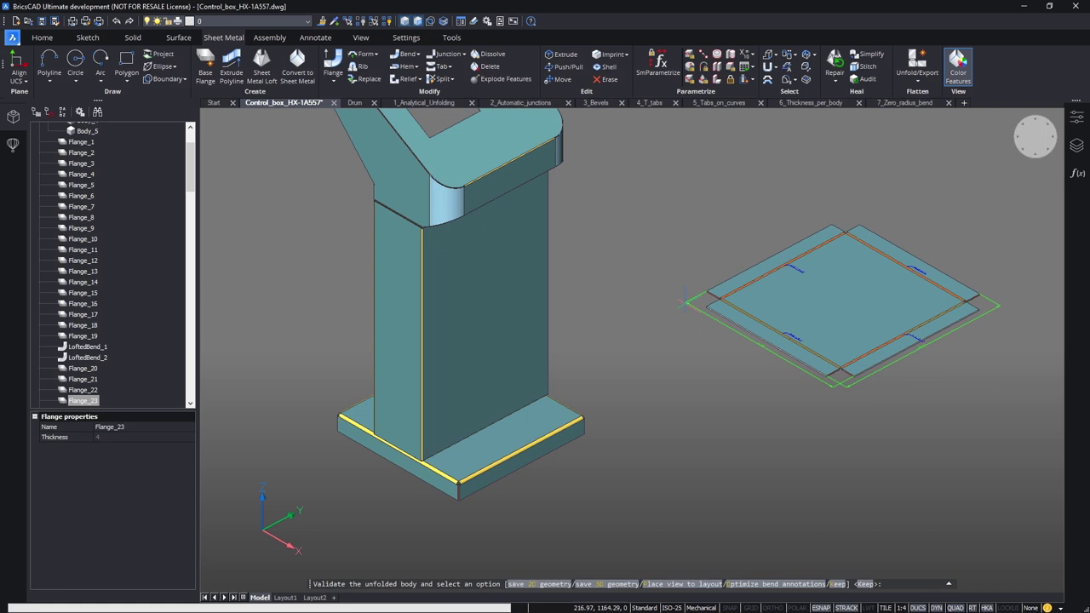
Step: Unfold the column from its large front face, place the pattern beside the base's flat pattern and keep it
left_click(479, 334)
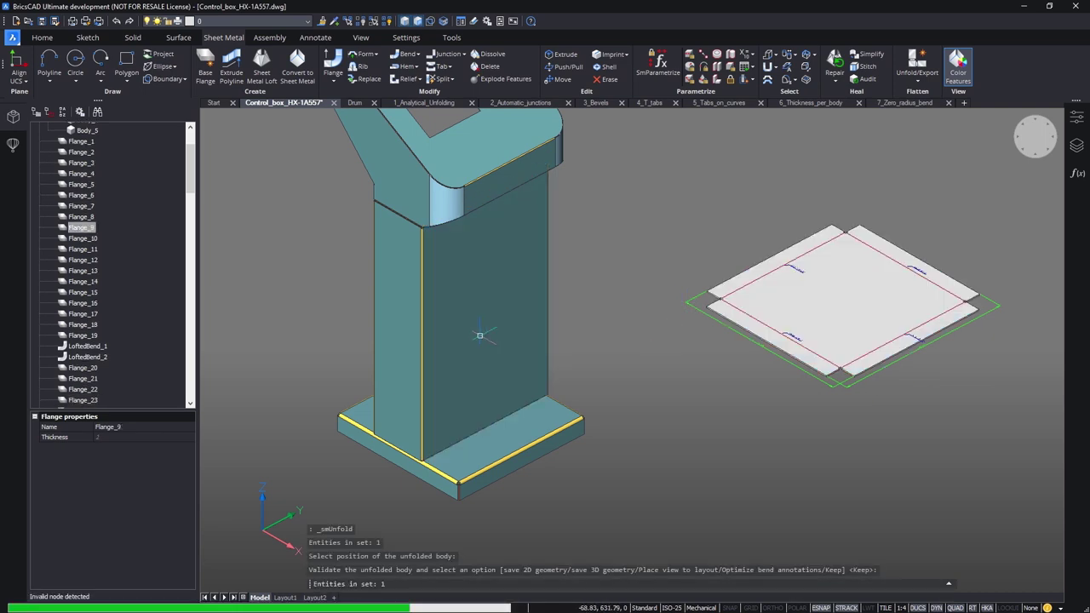
left_click(871, 404)
key("Return")
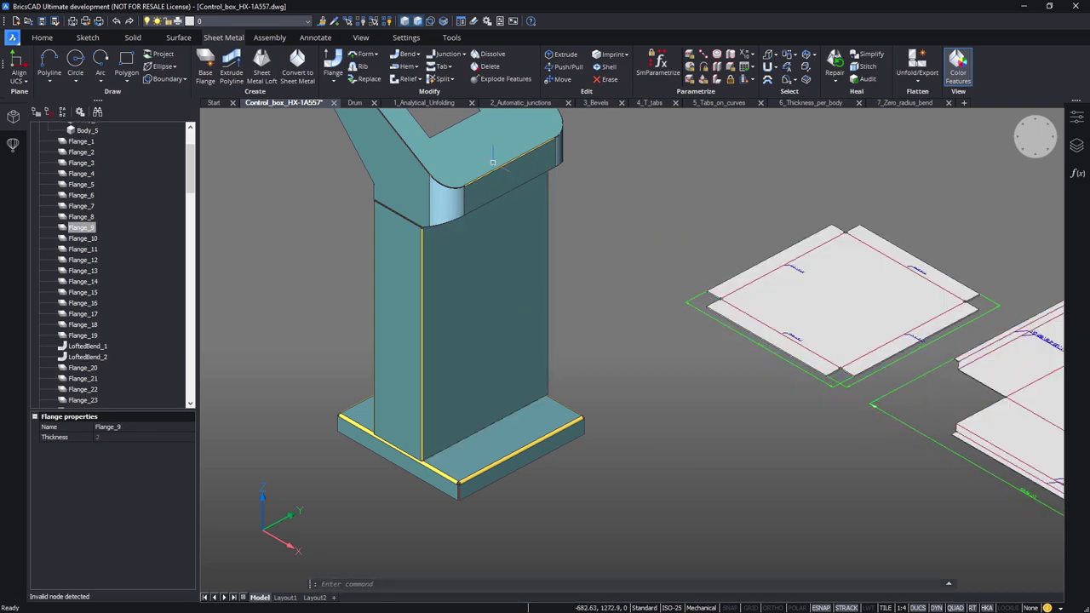
Step: Unfold the head from its control-panel face, place the pattern behind the other two flat patterns and keep it
left_click(473, 141)
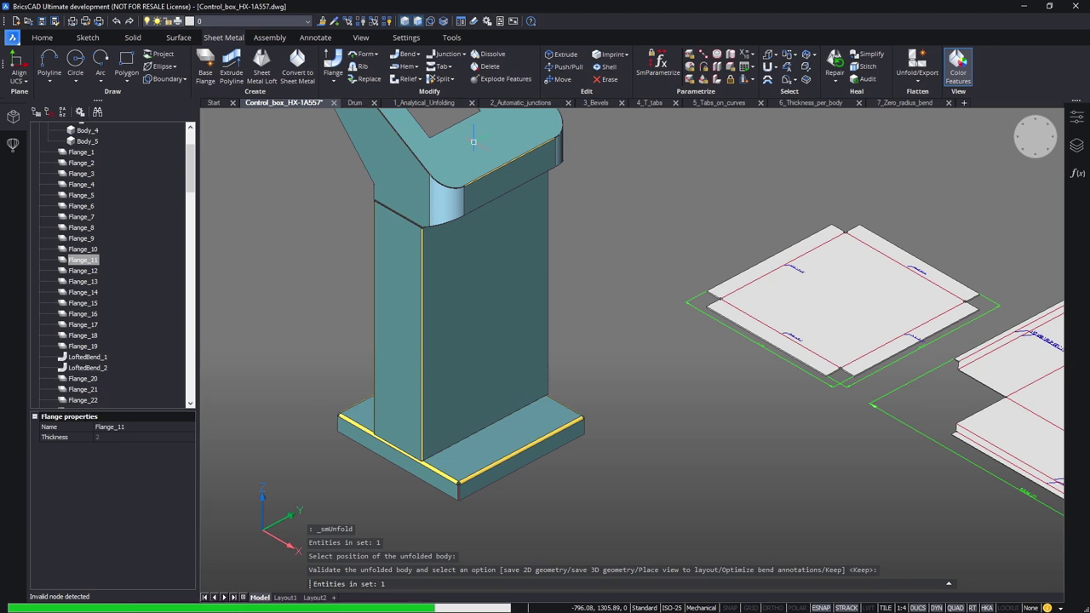
scroll(674, 163, "down", 2)
left_click(649, 160)
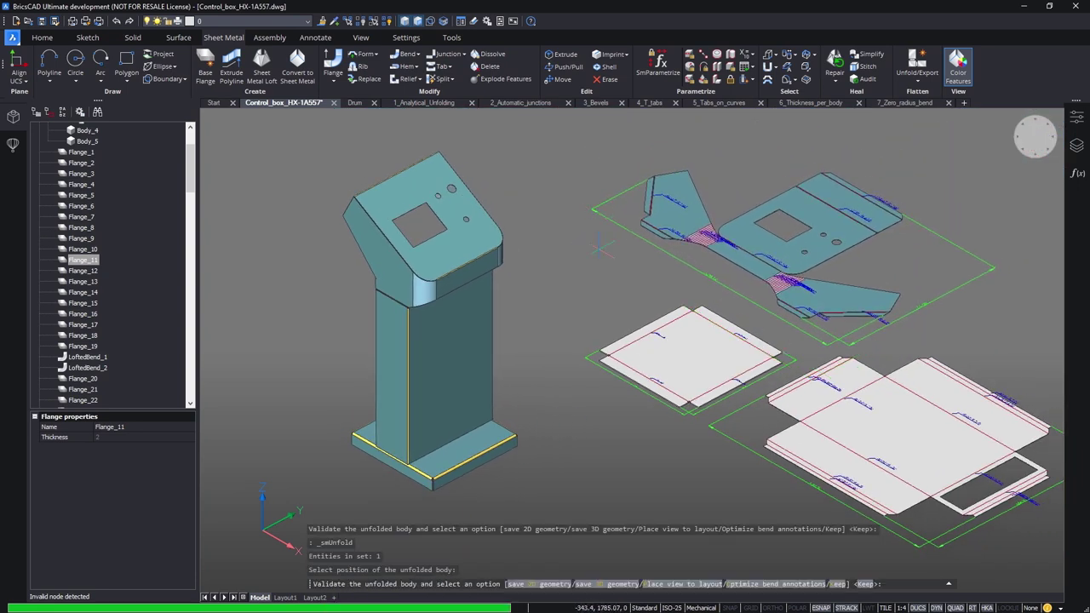
key("Return")
scroll(714, 457, "up", 3)
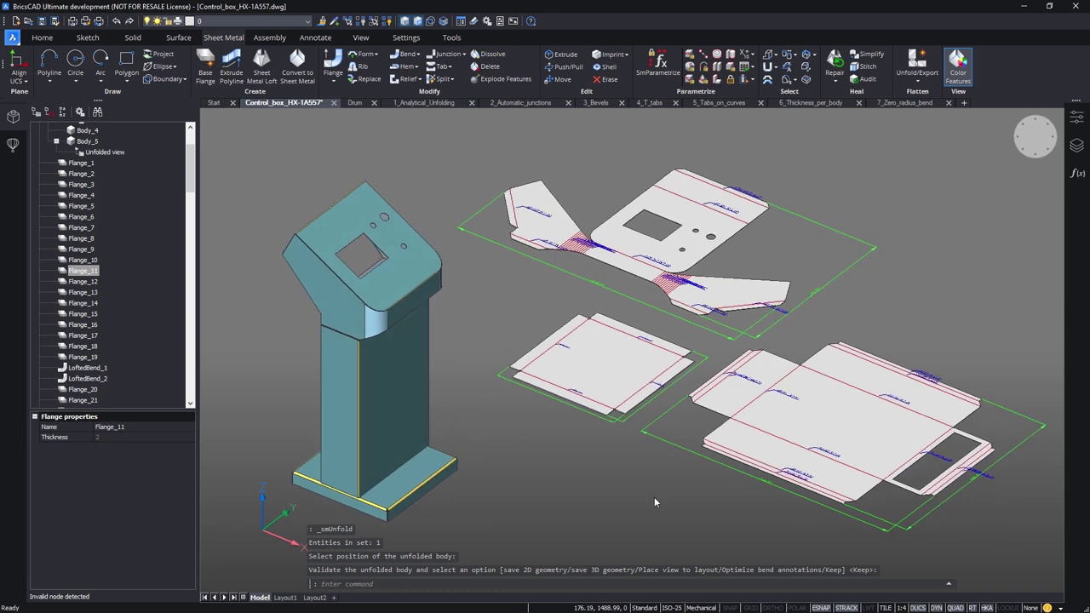
middle_click_drag(636, 497, 641, 497, "shift")
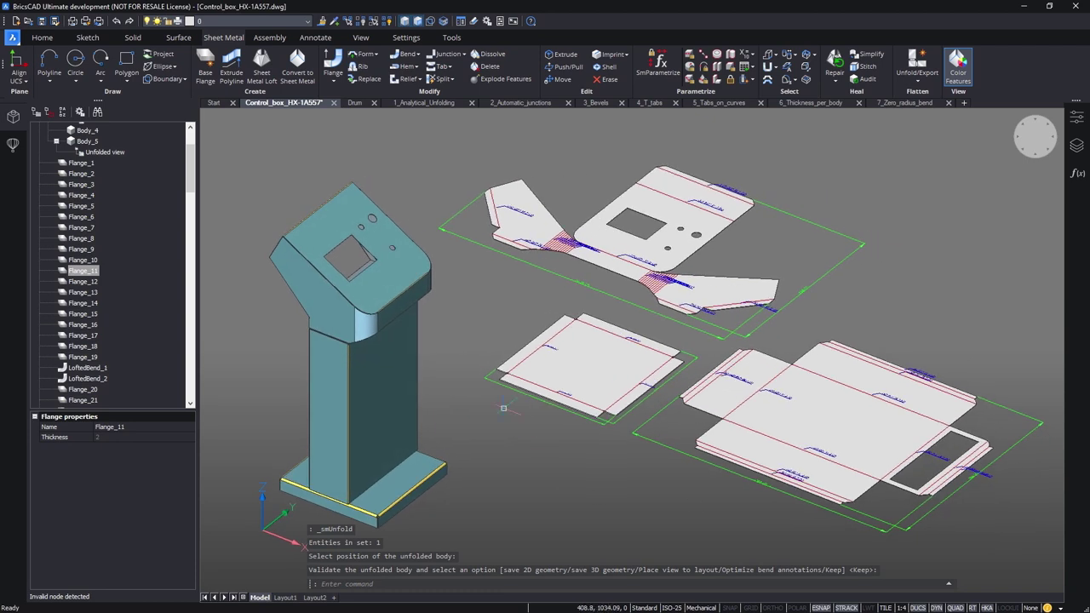
Step: Switch to the Drum drawing and convert the entire model to sheet metal
left_click(355, 103)
middle_click_drag(891, 367, 914, 378, "shift")
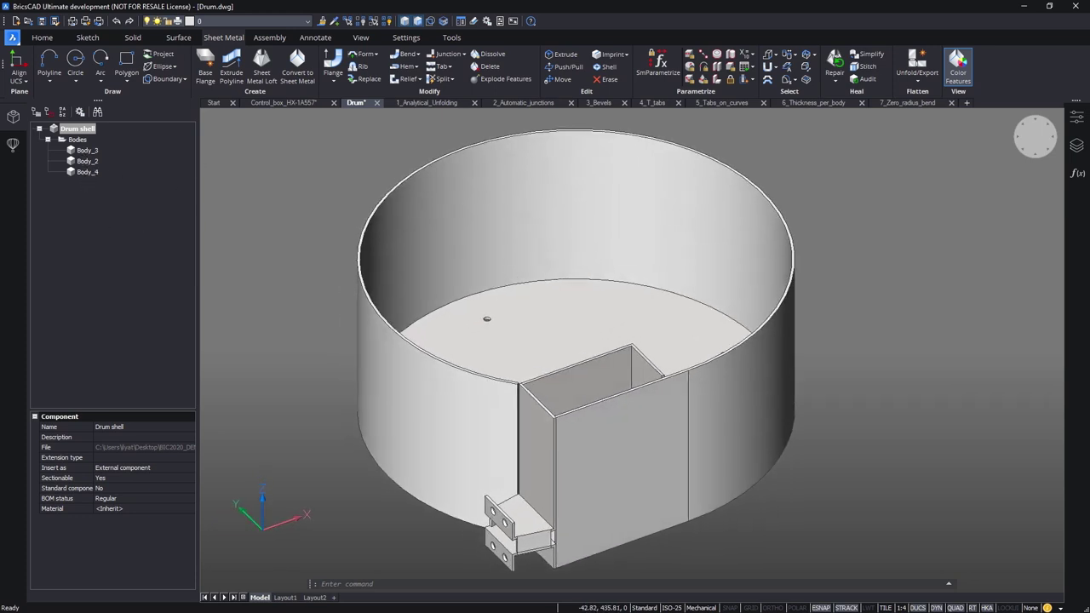
left_click(294, 83)
key("Return")
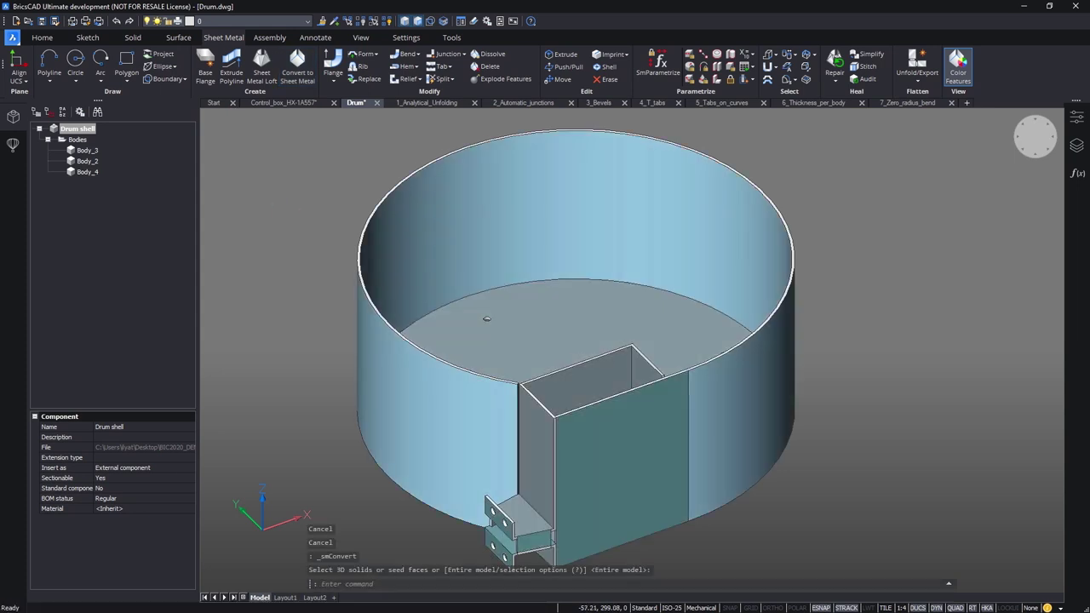
Step: Bend the inner vertical corner of the drum's rectangular pocket and connect the pocket's short end wall to the flat outer plate
scroll(520, 287, "up", 6)
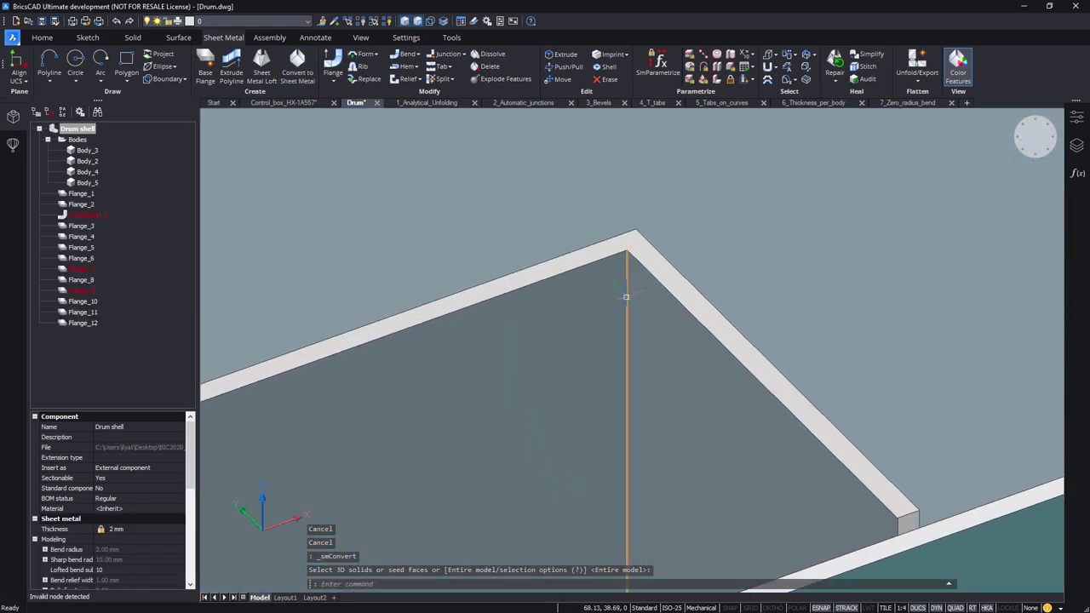
left_click(681, 304)
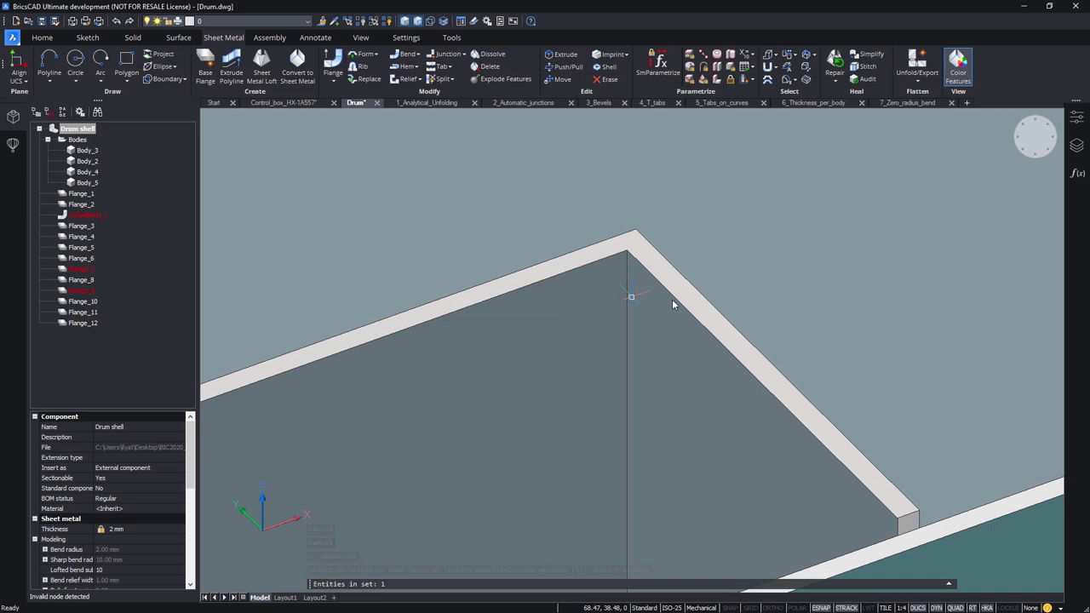
middle_click_drag(750, 276, 1038, 350, "shift")
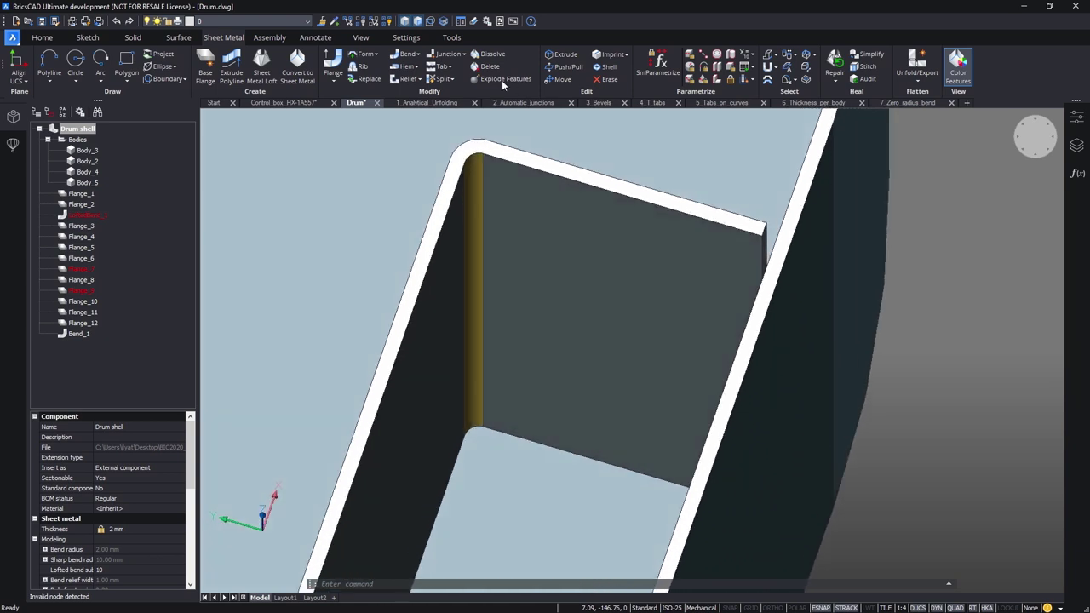
left_click(453, 56)
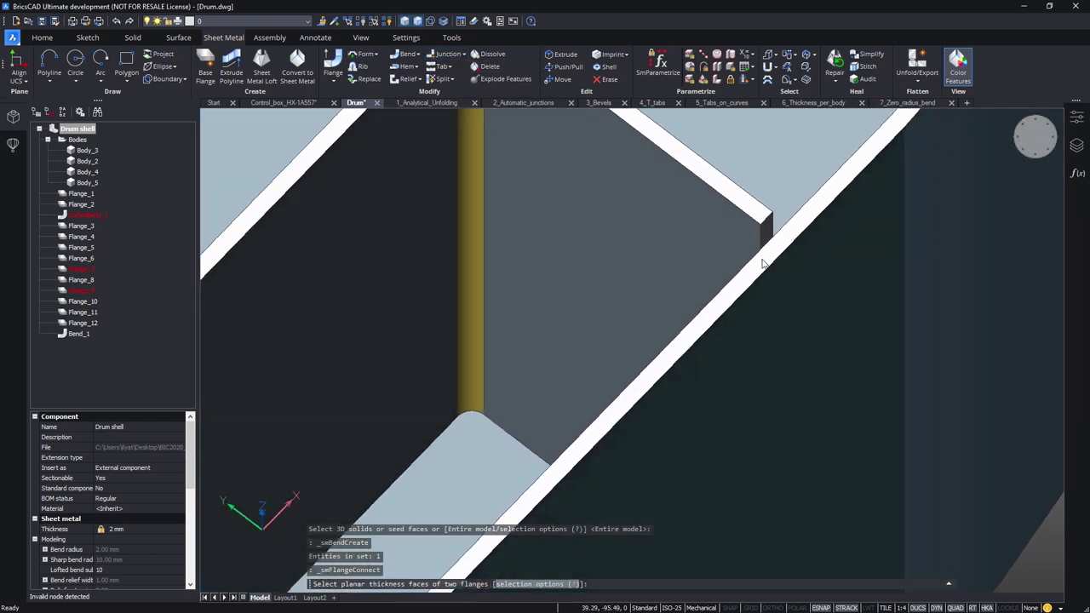
left_click(757, 224)
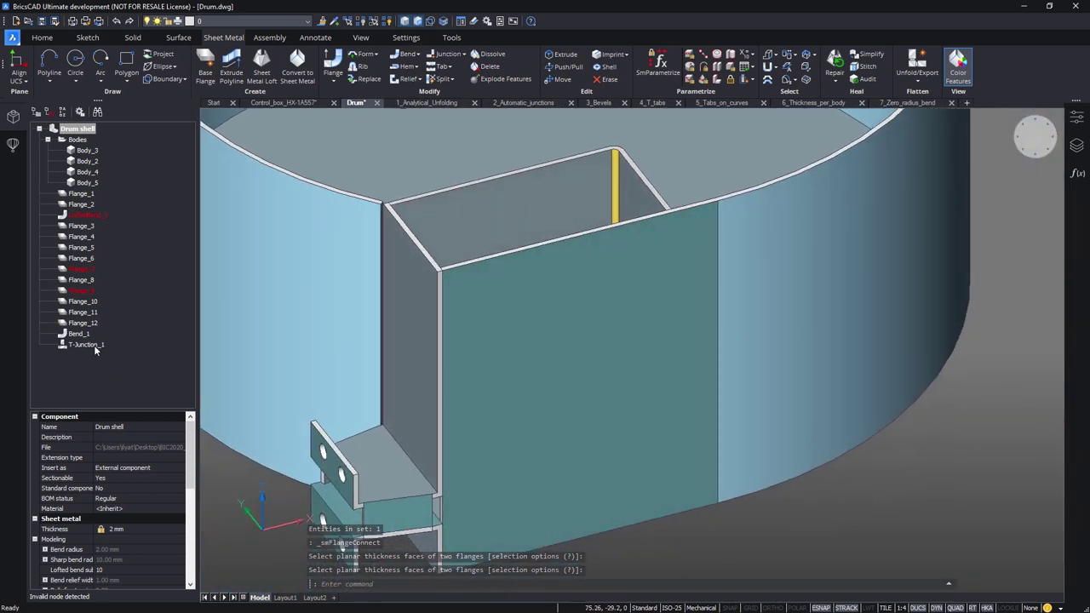
Step: Switch the T-junction between the pocket's end wall and the outer plate to a tab
left_click(93, 344)
right_click(96, 349)
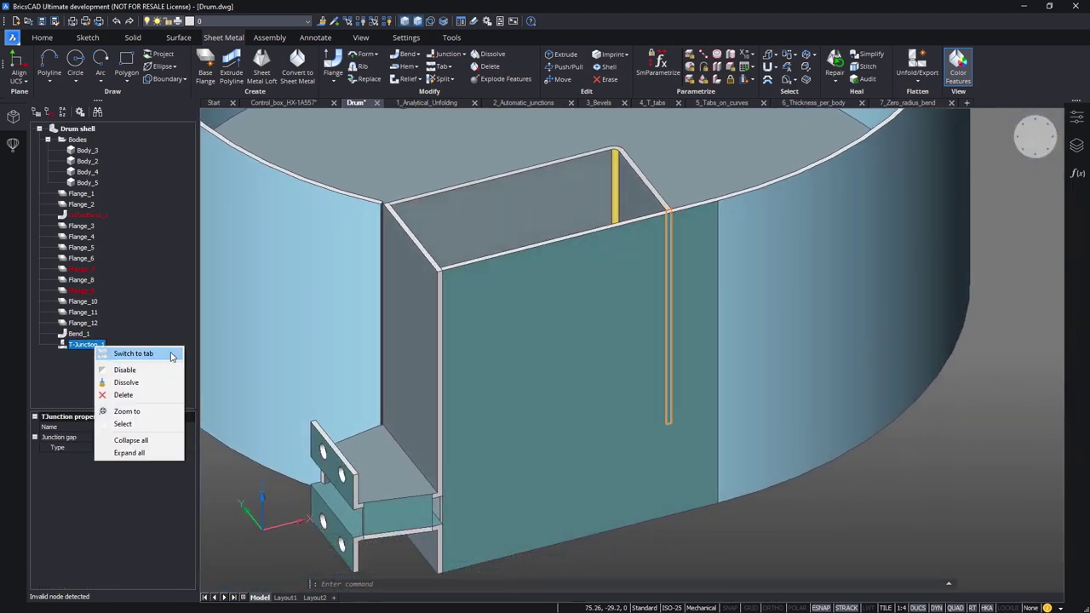
left_click(134, 354)
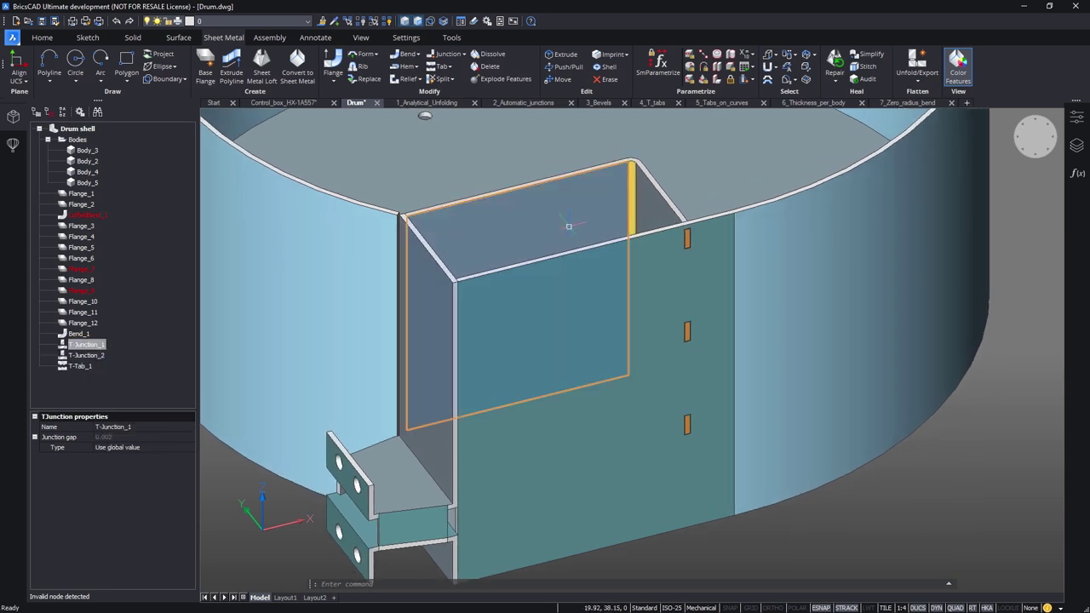
Step: Isolate the bent pocket body, set its T-tab's slot number to 2, and bring back the hidden bodies
key("Tab")
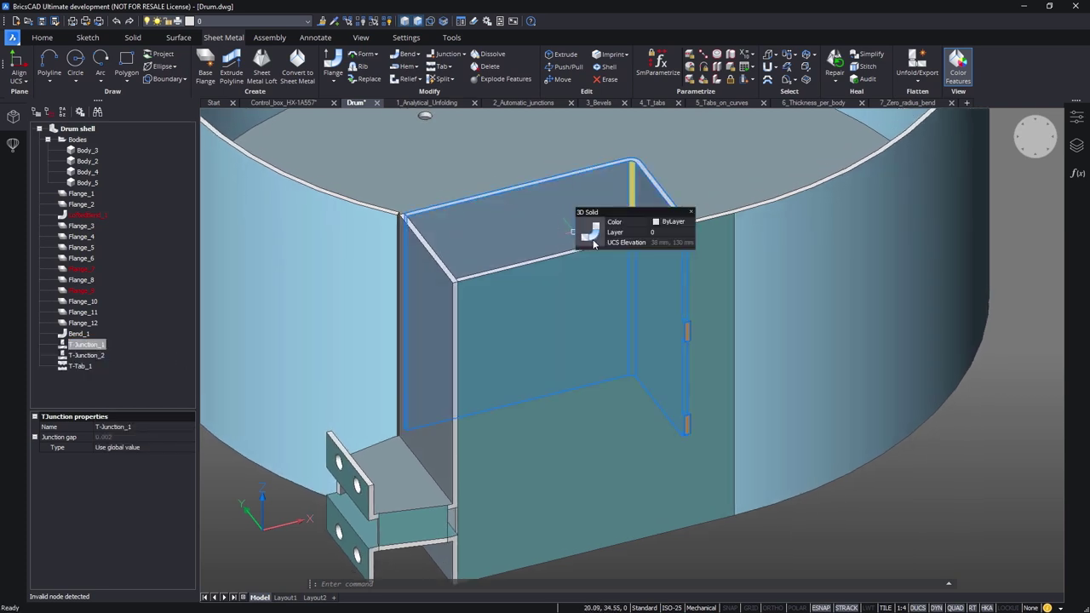
mouse_move(594, 243)
left_click(651, 234)
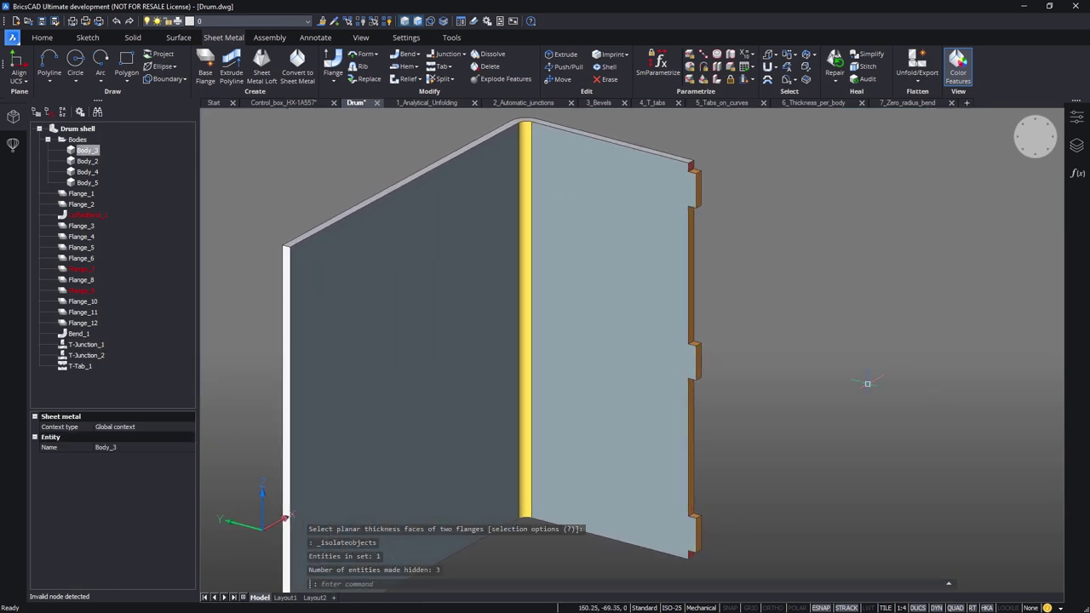
left_click(82, 367)
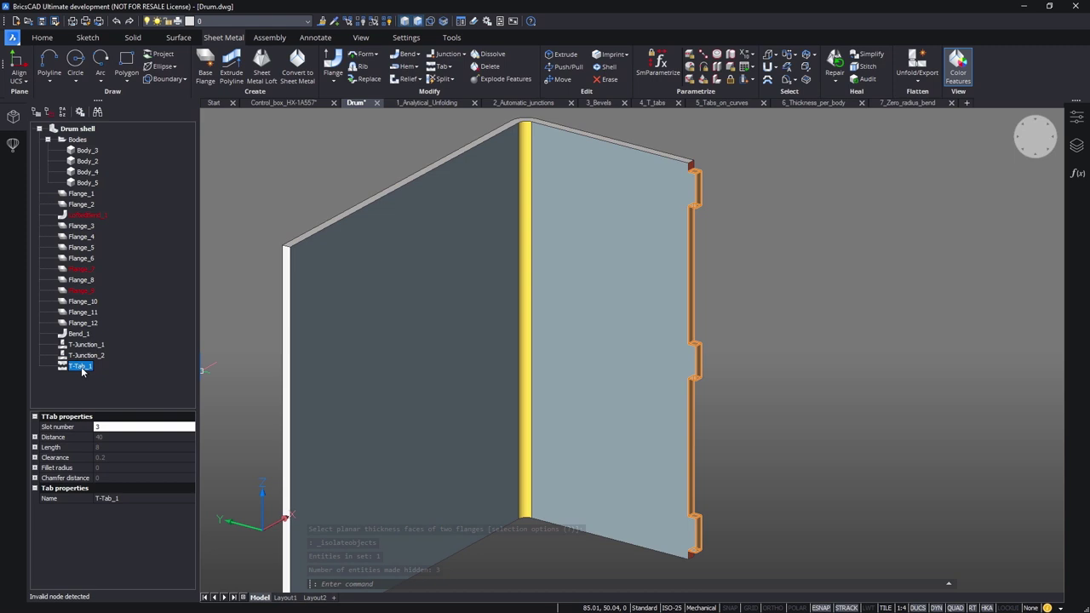
left_click(106, 428)
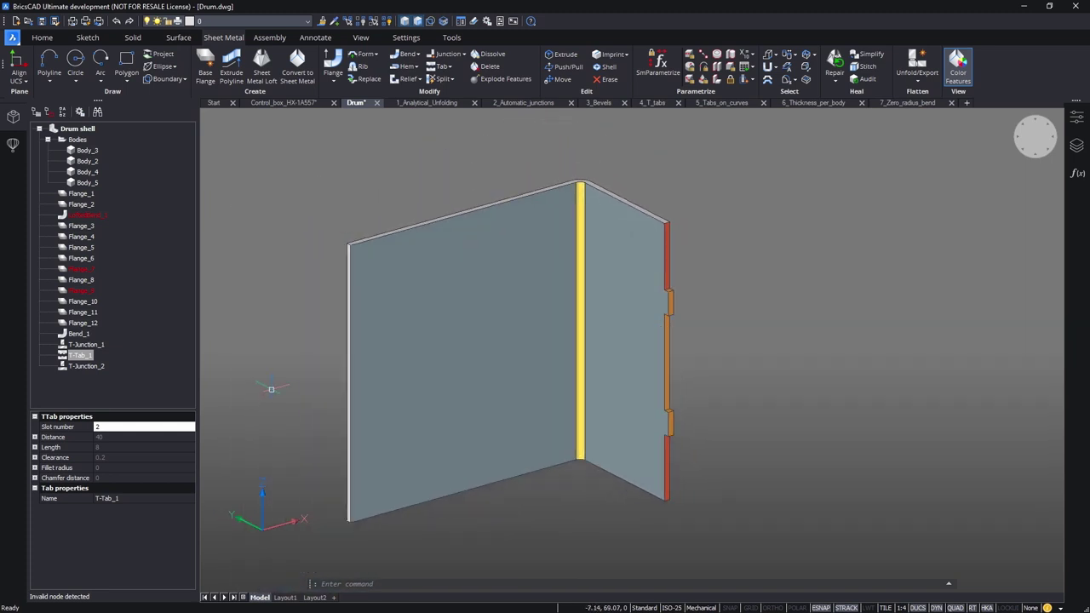
mouse_move(277, 409)
left_click(375, 417)
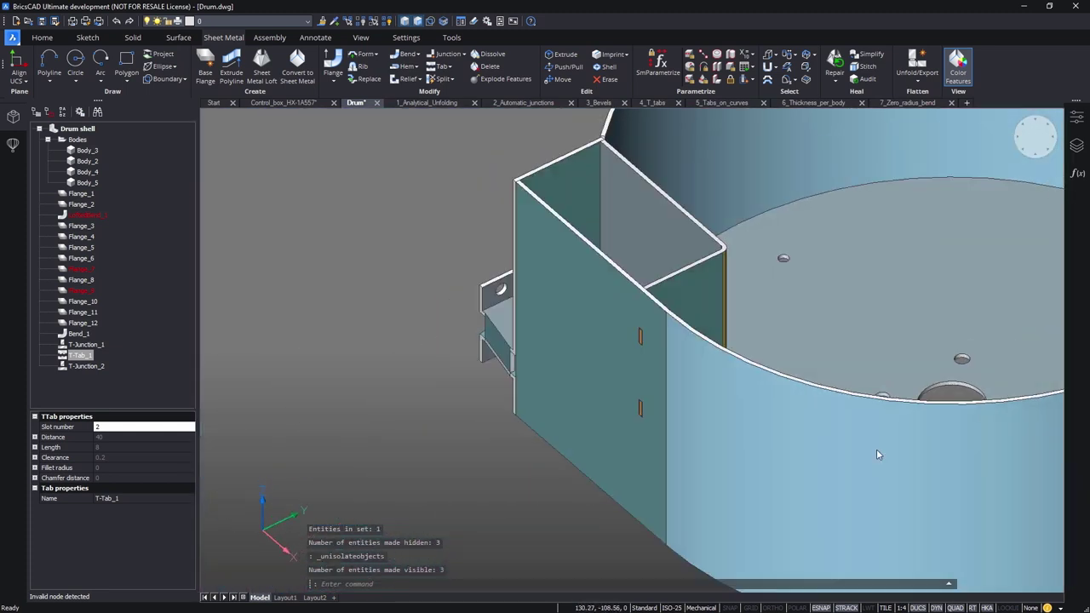
Step: Add a 12 mm flange at 90° on the pocket end wall's vertical edge above the tabs
middle_click_drag(877, 450, 580, 286, "shift")
scroll(576, 283, "up", 4)
mouse_move(543, 248)
left_click(591, 242)
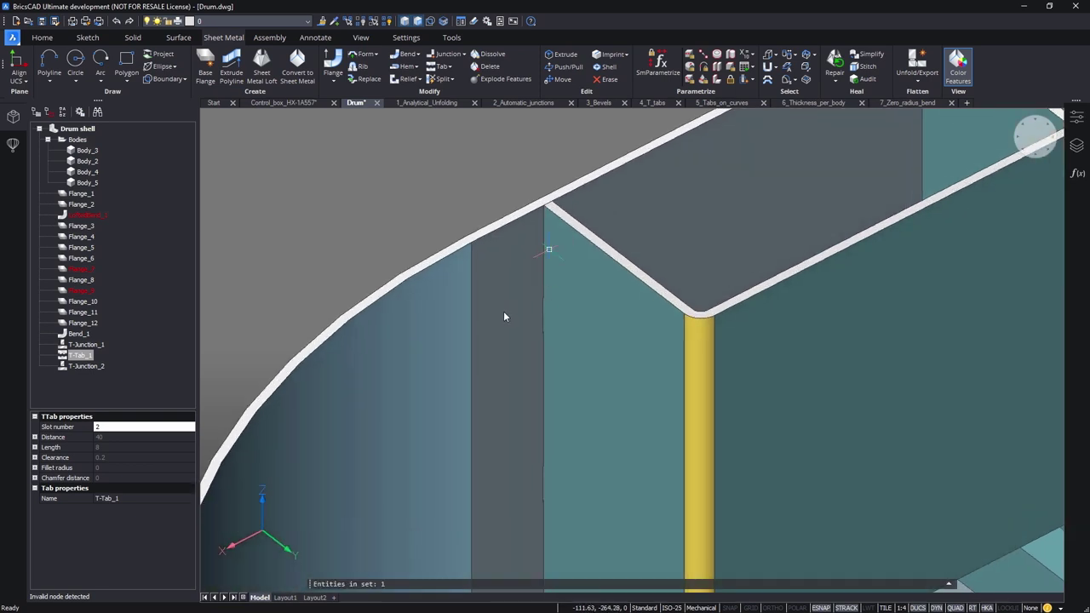
type("12")
key("Tab")
type("90")
key("Return")
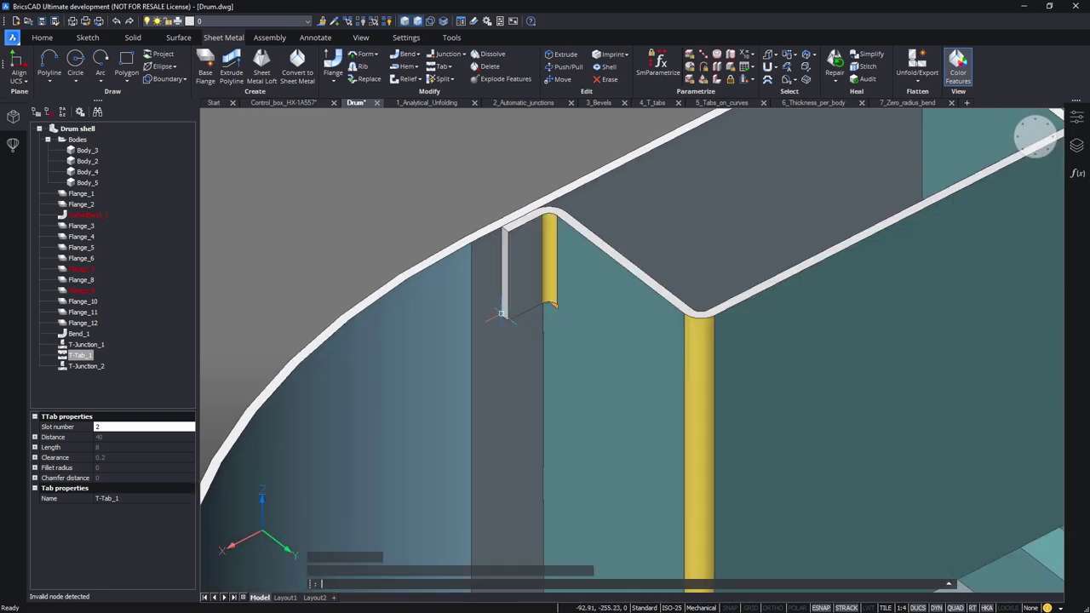
Step: Add a second small flange on the end wall's vertical edge below the tabs, bent into the pocket
middle_click_drag(502, 314, 628, 424, "shift")
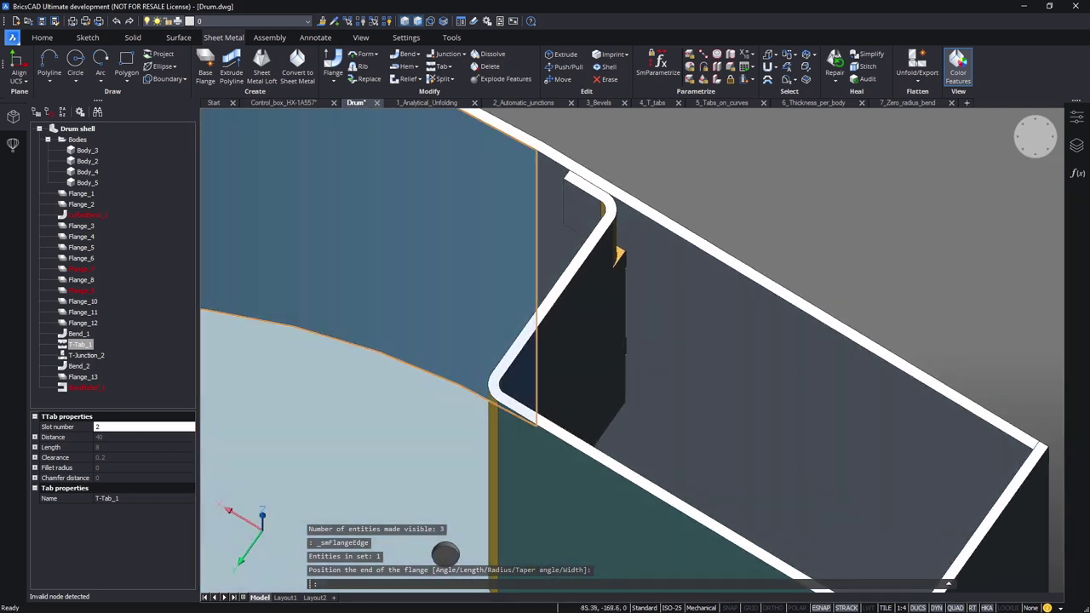
mouse_move(626, 385)
left_click(648, 402)
left_click(630, 394)
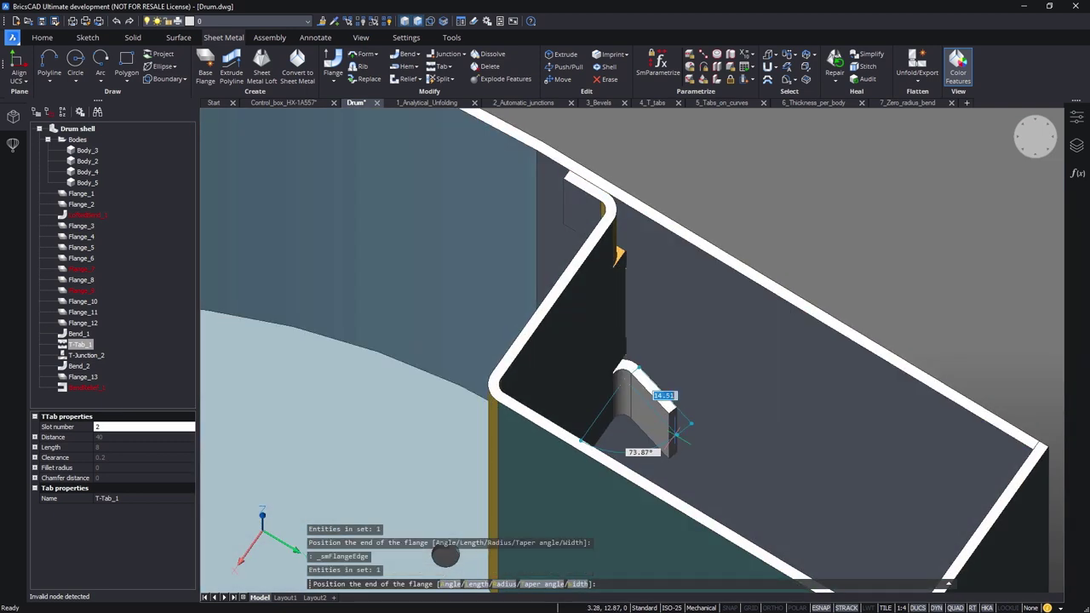
key("Return")
Step: Apply 10 mm distance constraints between the pocket's end wall and the end faces of the two small flanges
middle_click_drag(673, 433, 586, 393, "shift")
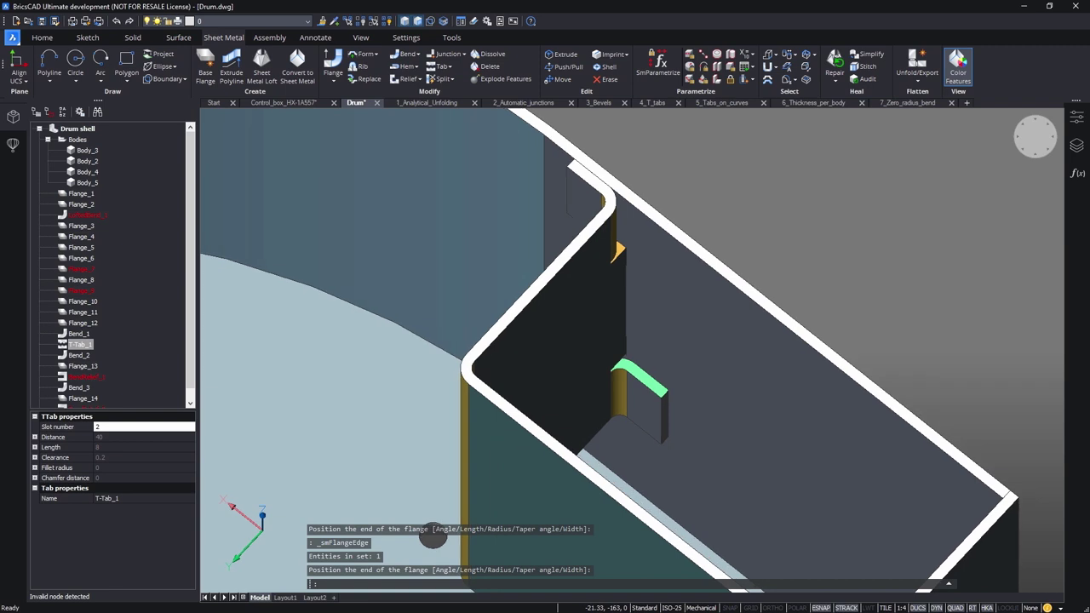
left_click(565, 365)
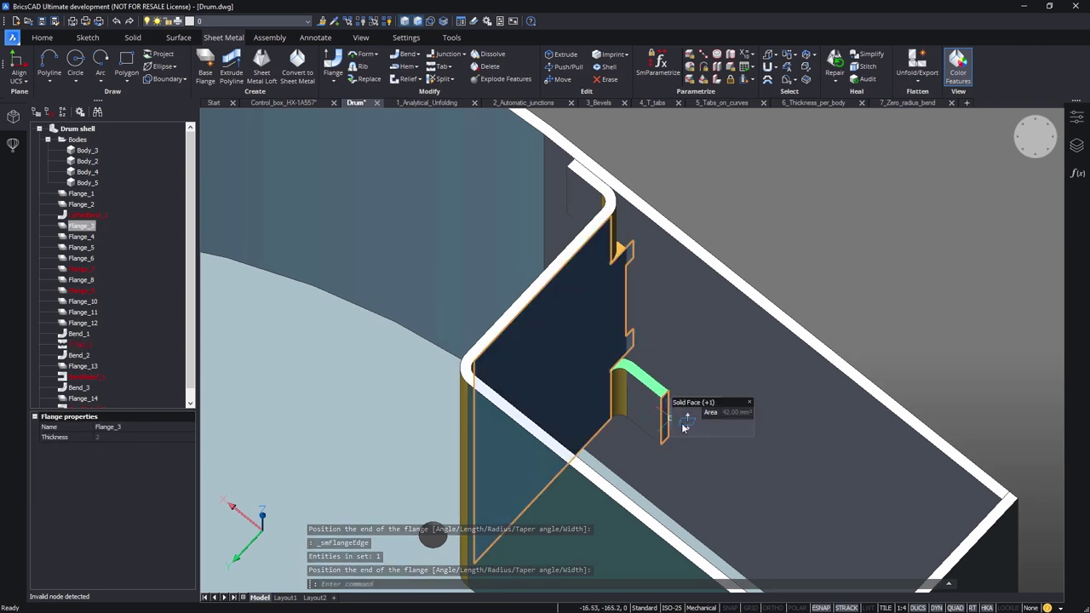
left_click(686, 423)
key("Return")
middle_click_drag(827, 256, 555, 258, "shift")
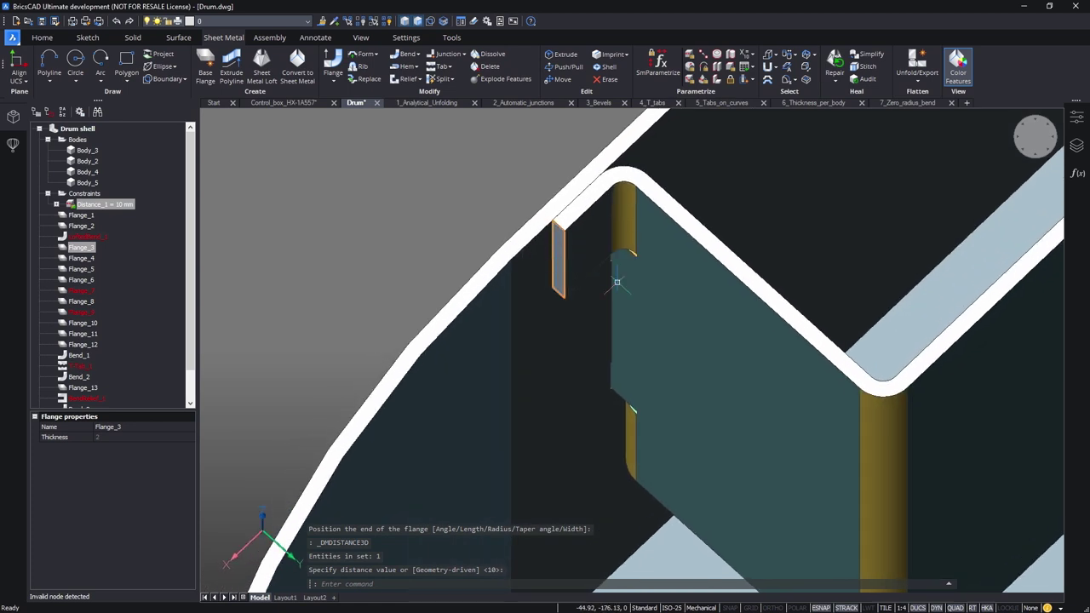
left_click(701, 310)
key("Return")
Step: Fix the outer plate's face with a constraint and push/pull the pocket's end wall along the plate
middle_click_drag(343, 206, 569, 277, "shift")
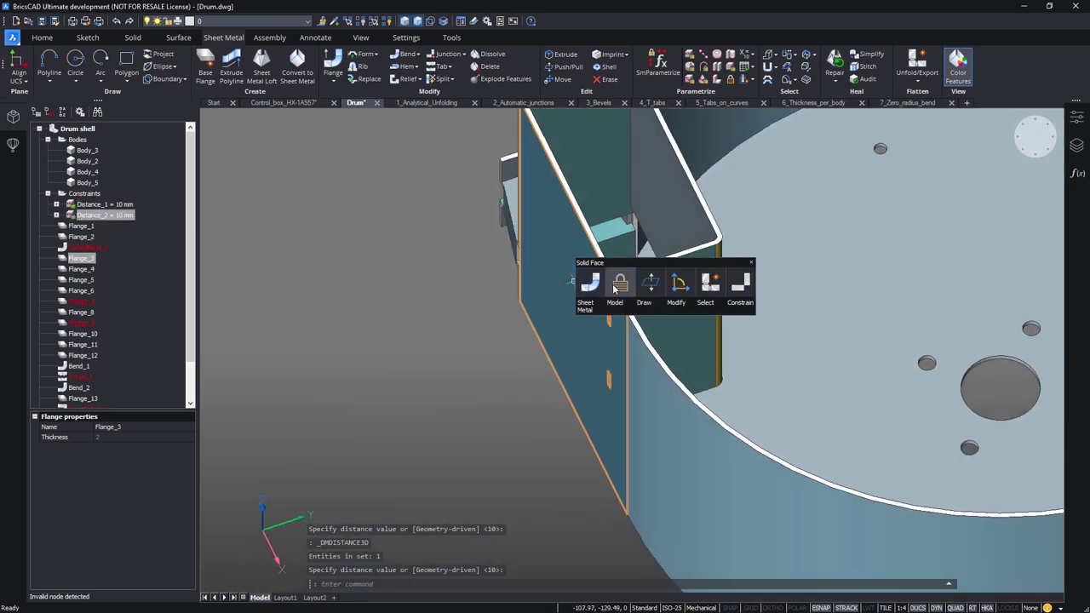
left_click(620, 284)
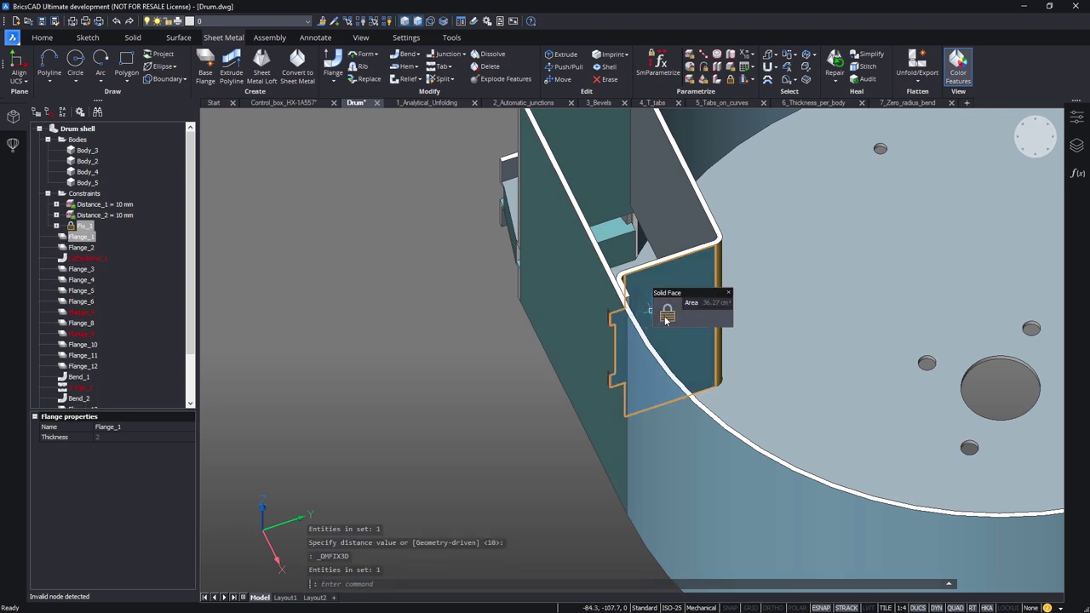
left_click(722, 321)
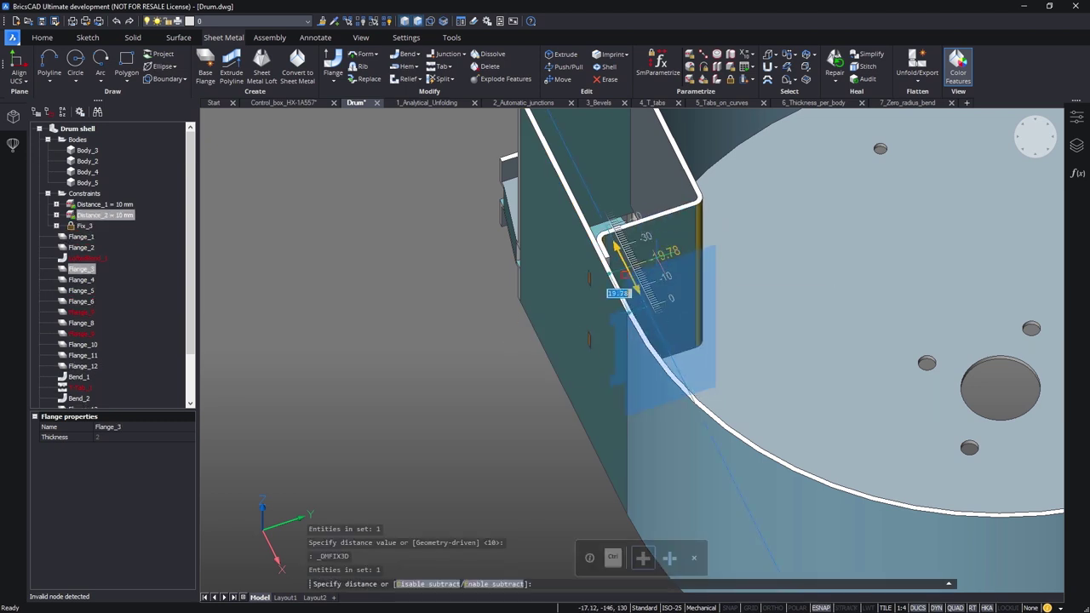
middle_click_drag(635, 234, 680, 274, "shift")
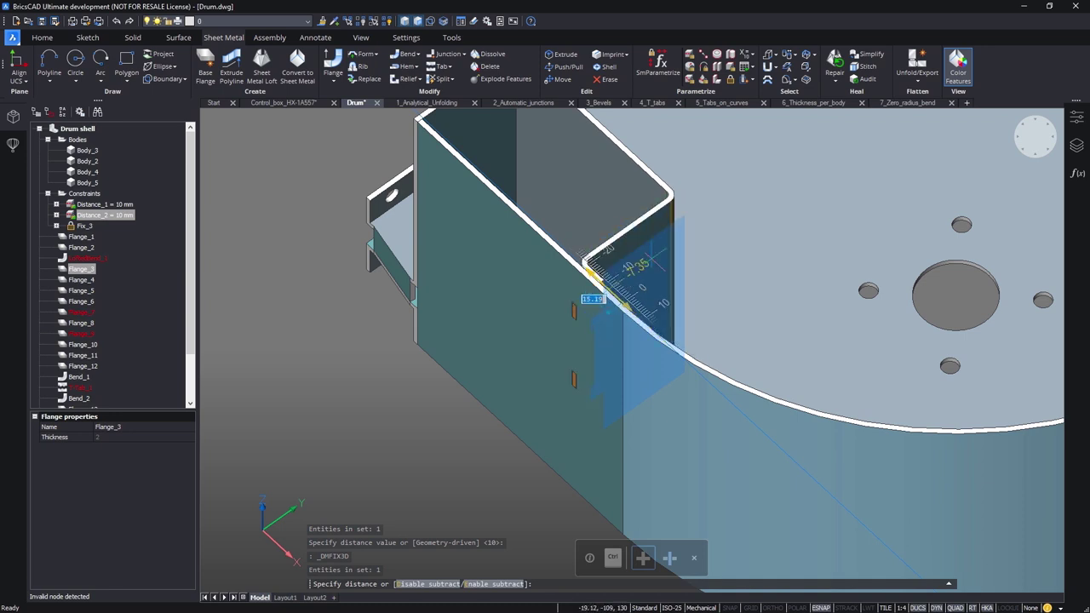
key("Return")
Step: Rotate the pocket's end wall by 8° about its vertical direction using the manipulator
middle_click_drag(623, 242, 728, 417, "shift")
left_click(734, 423)
middle_click_drag(434, 385, 661, 394, "shift")
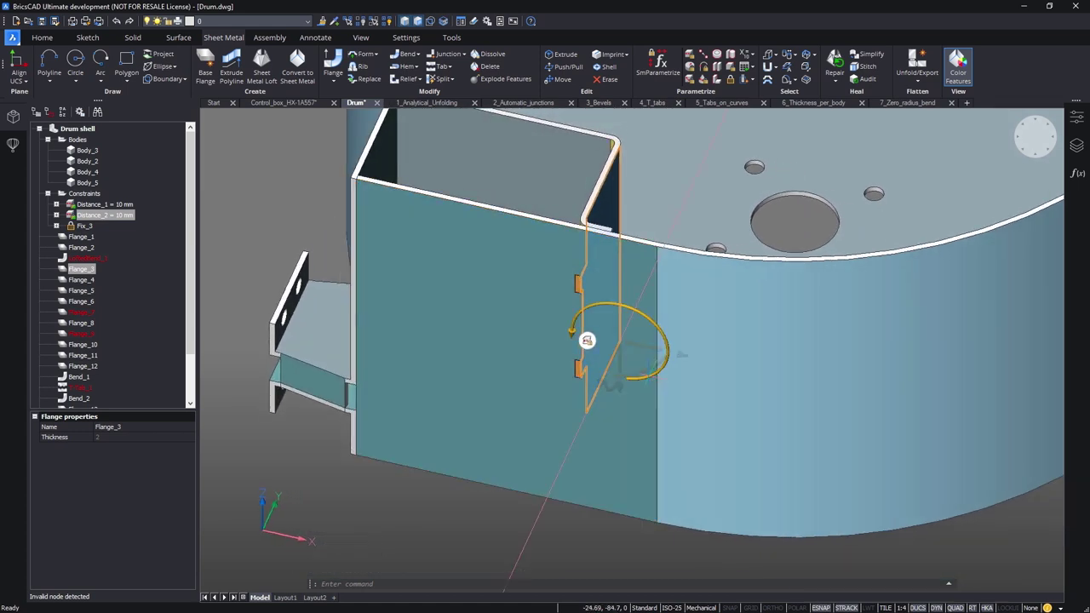
left_click(649, 376)
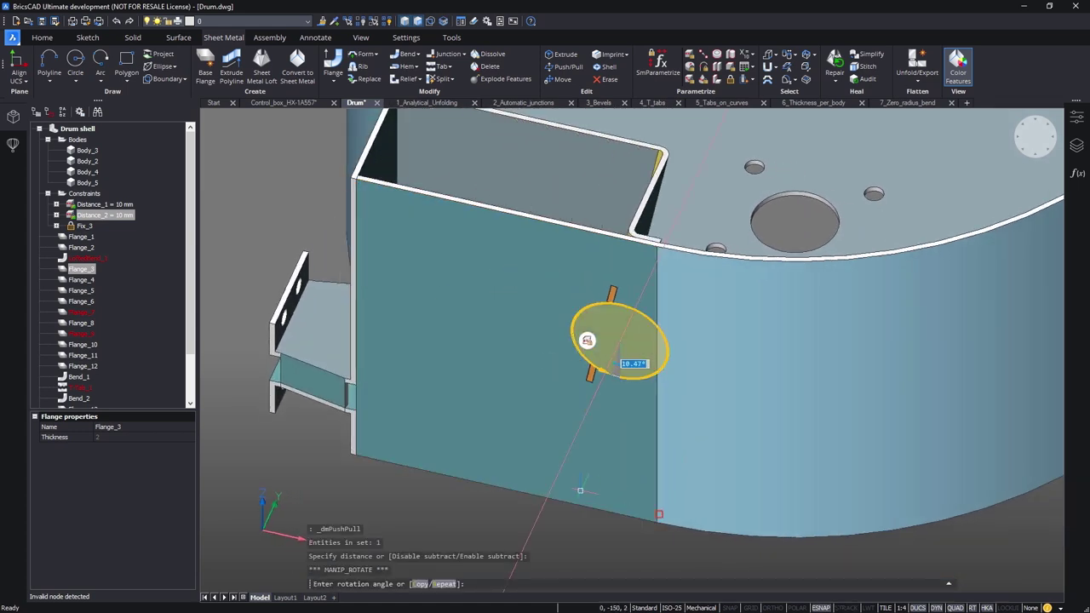
type("8")
key("Return")
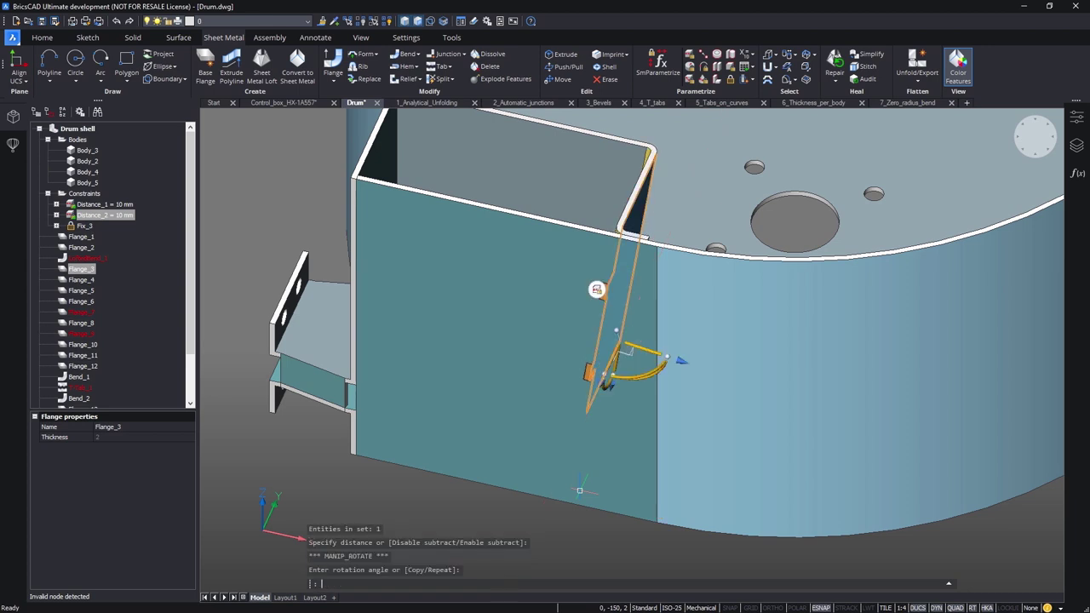
key("Escape")
Step: Examine the bend reliefs of the two small flanges on the pocket's end wall
scroll(376, 501, "up", 3)
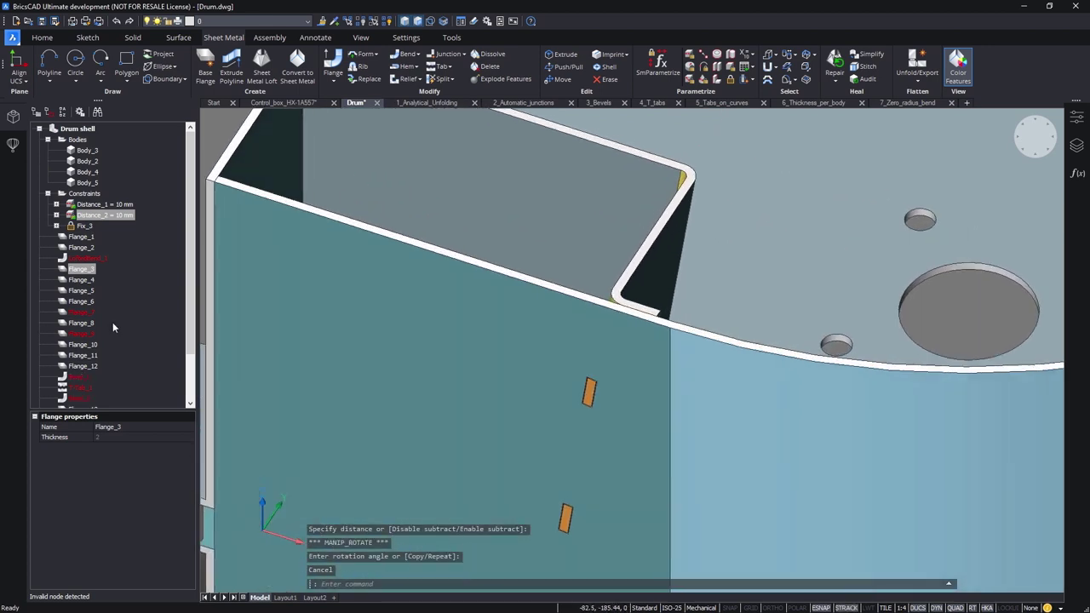
scroll(113, 324, "down", 2)
left_click(97, 365)
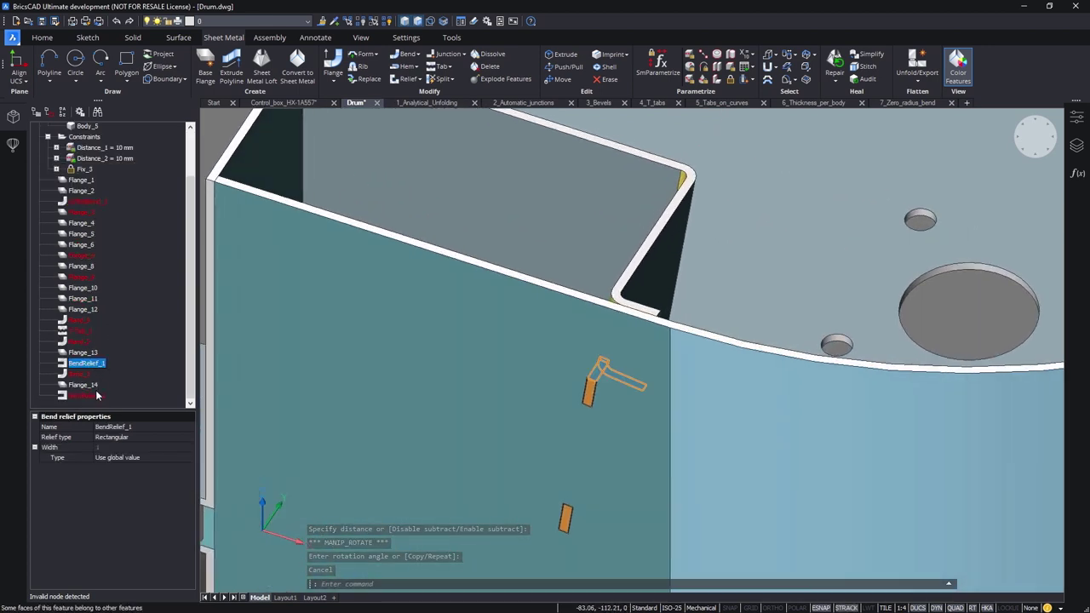
left_click(96, 395, "ctrl")
right_click(96, 395)
left_click(126, 452)
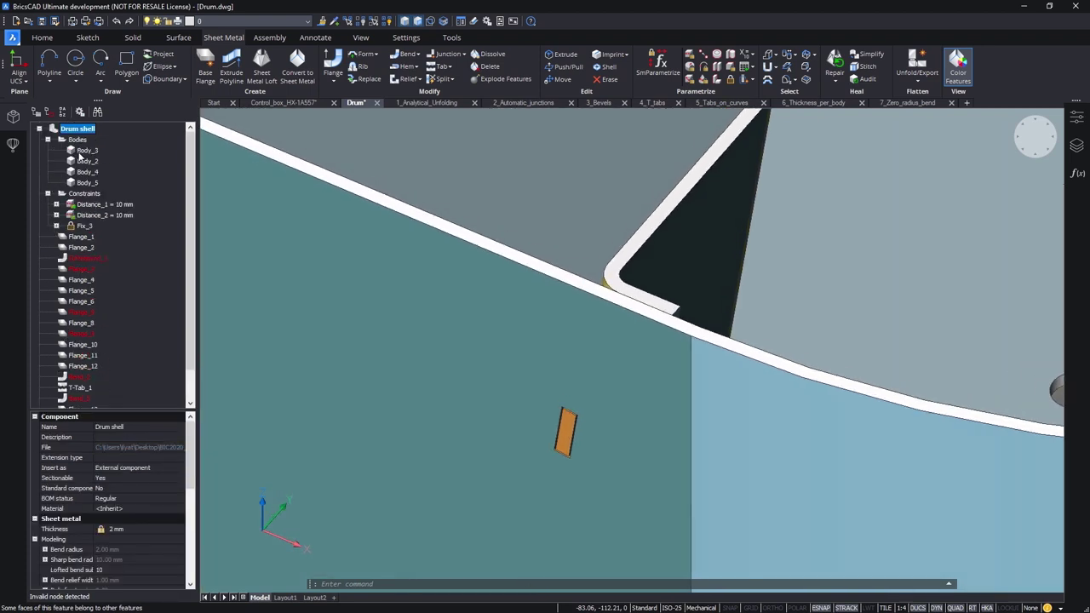
Step: Give the bent pocket body its own sheet metal context for the solid and set its thickness to 3 mm
left_click(79, 151)
left_click(152, 427)
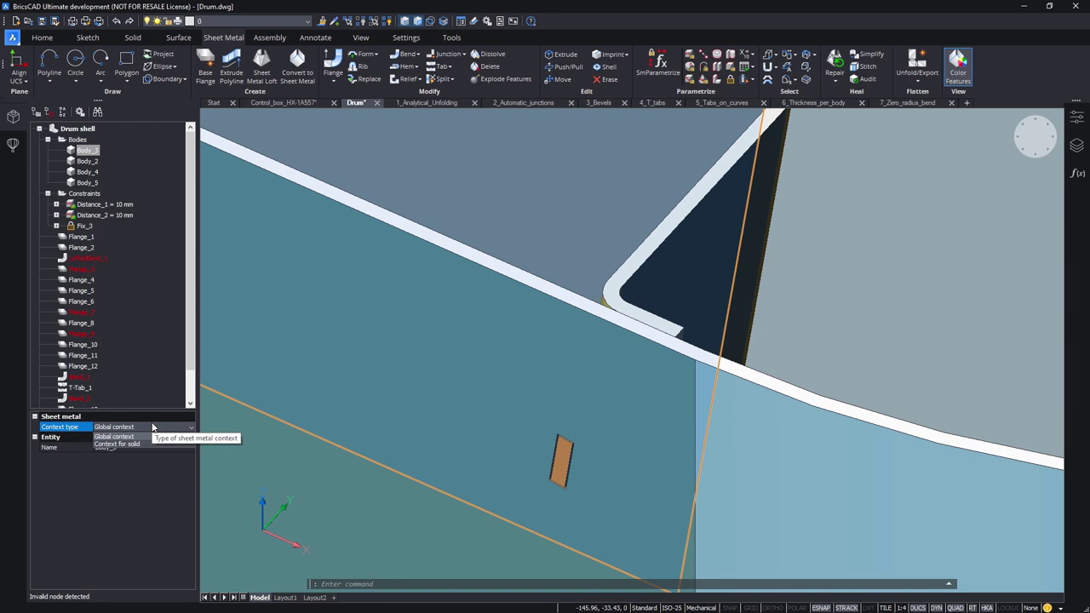
left_click(150, 444)
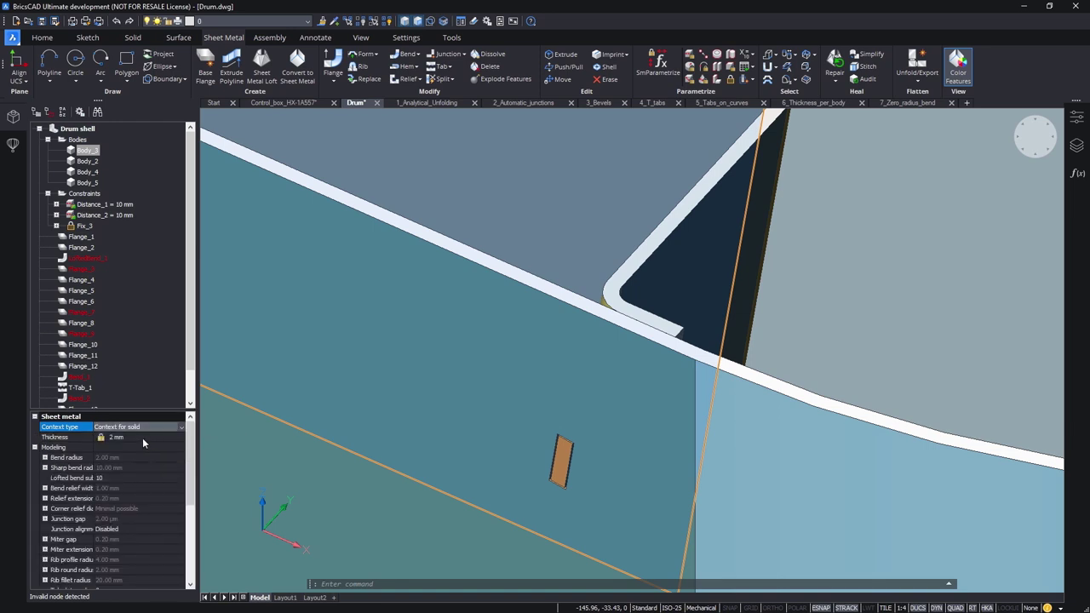
key("Return")
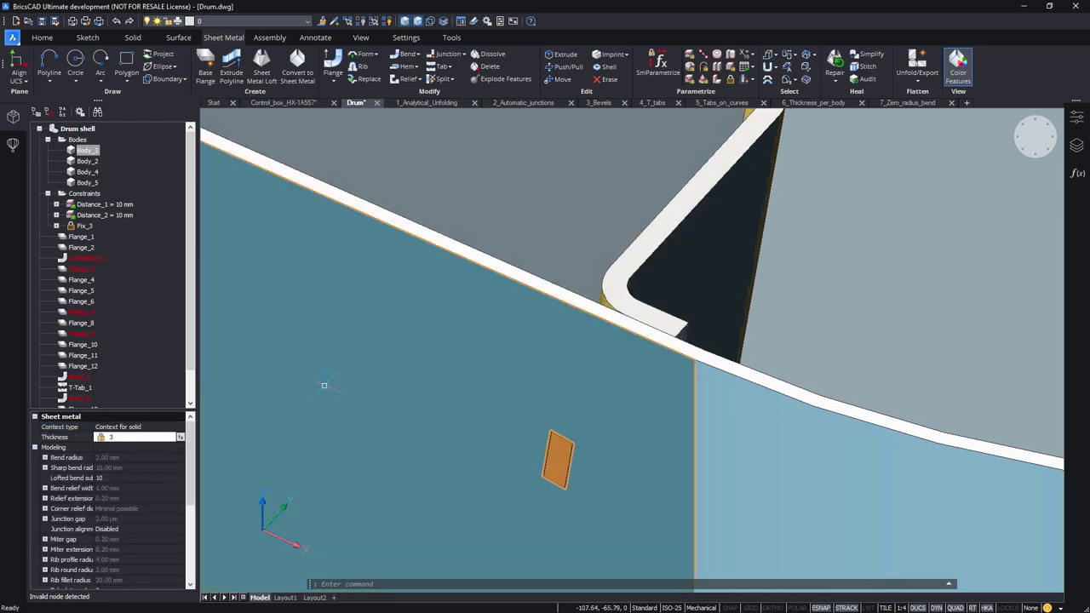
Step: Preview the pocket body unfolded from its long wall face beside the drum and cancel without keeping it
middle_click_drag(623, 375, 434, 334, "shift")
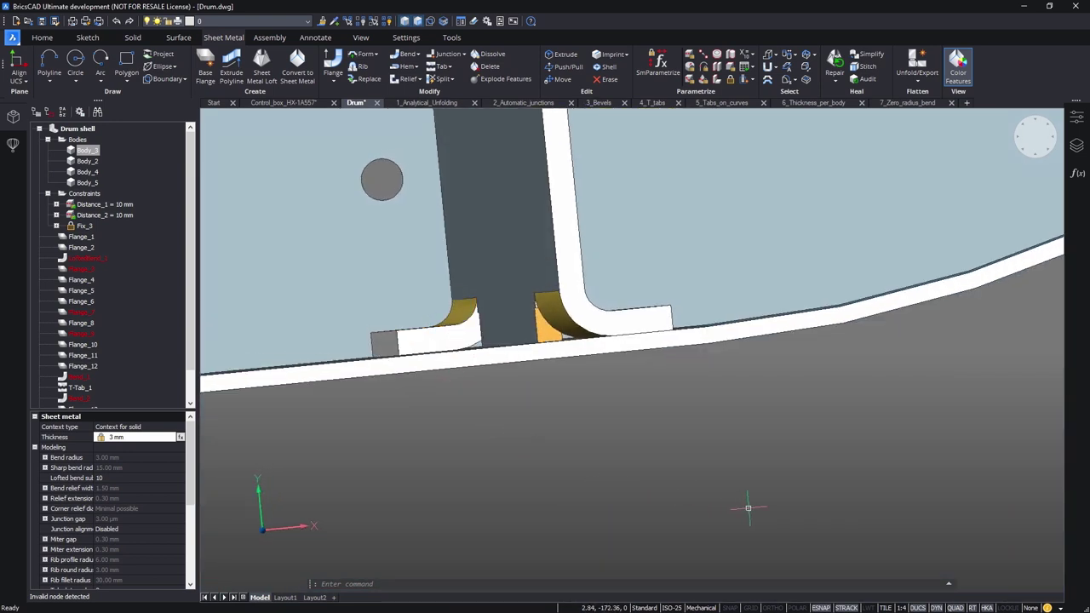
middle_click_drag(749, 509, 587, 321, "shift")
scroll(748, 505, "down", 5)
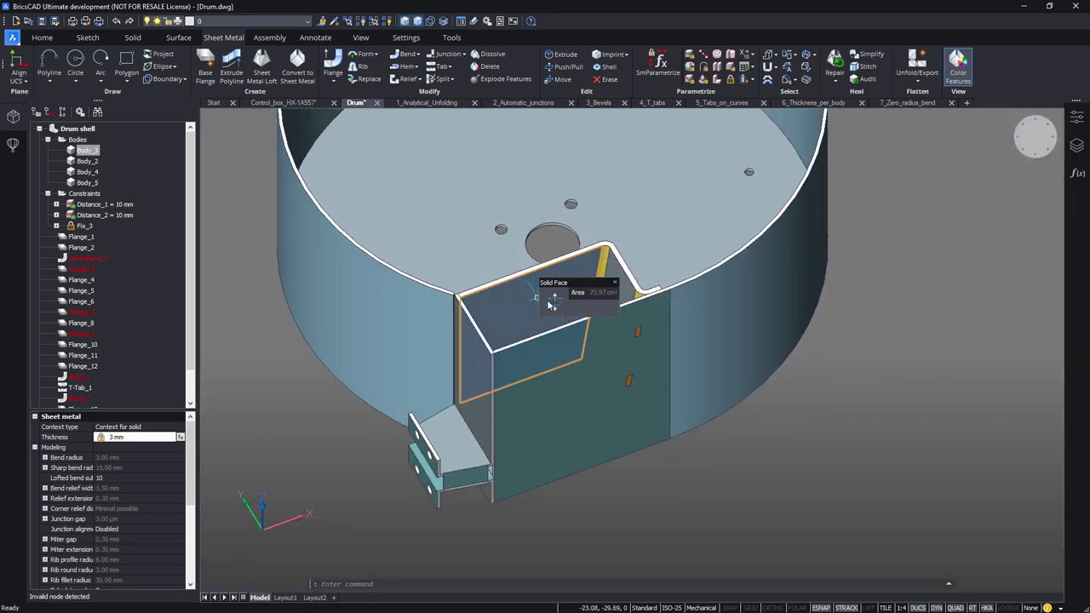
mouse_move(554, 304)
left_click(643, 304)
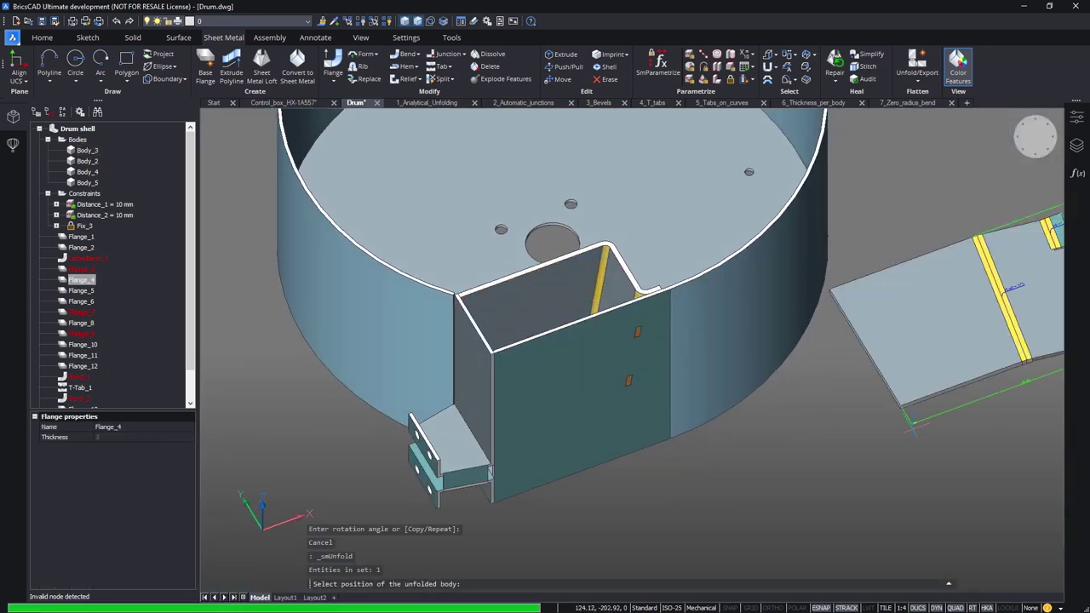
left_click(909, 474)
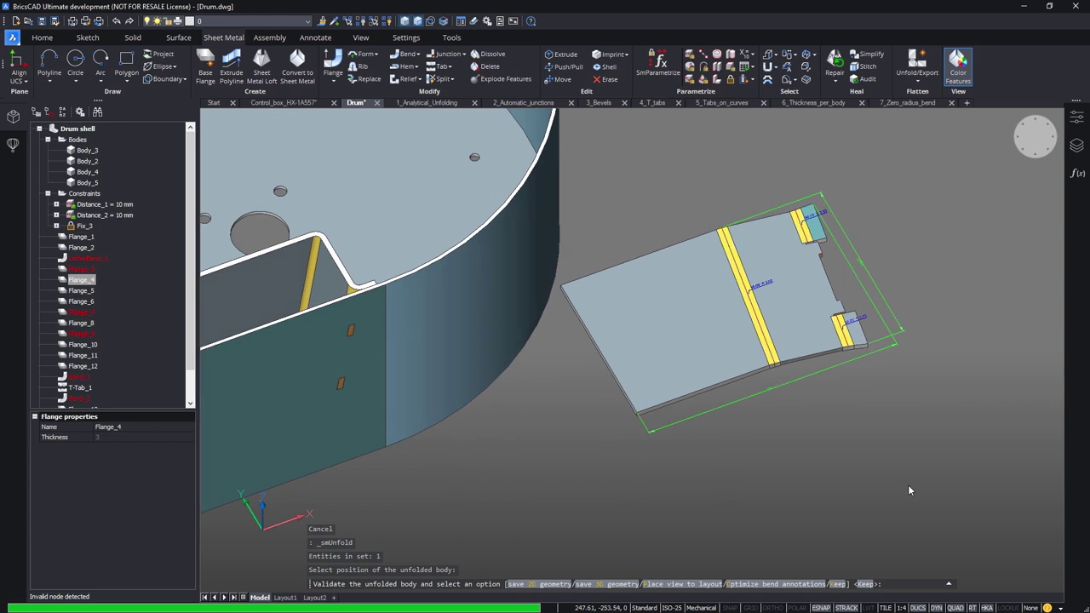
key("Escape")
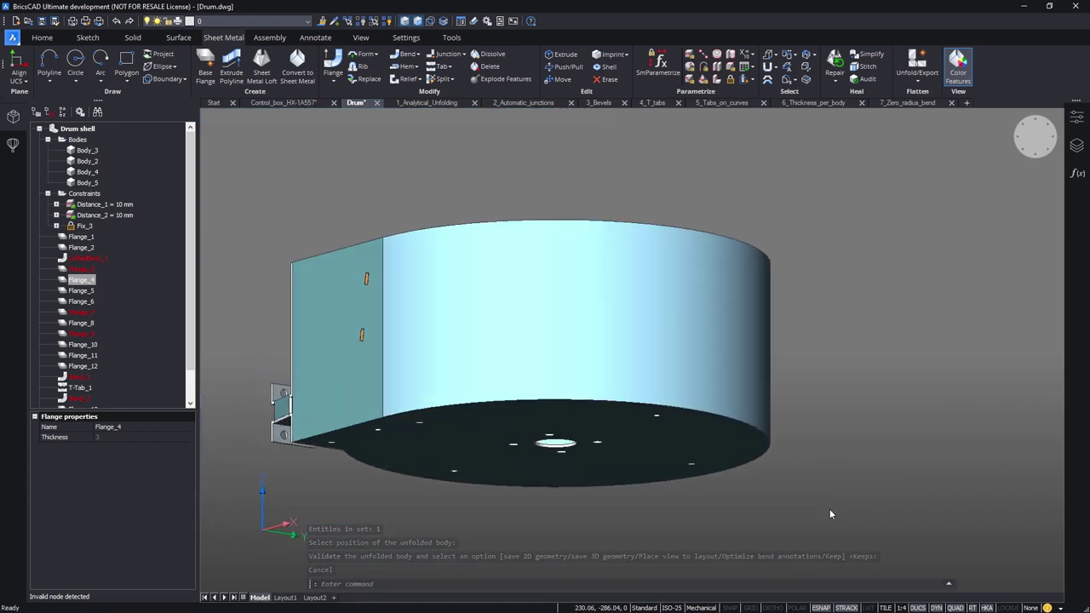
Step: Set the drum shell's default tab slot number to 0 and its tab distance to a thickness ratio of 100
left_click(81, 129)
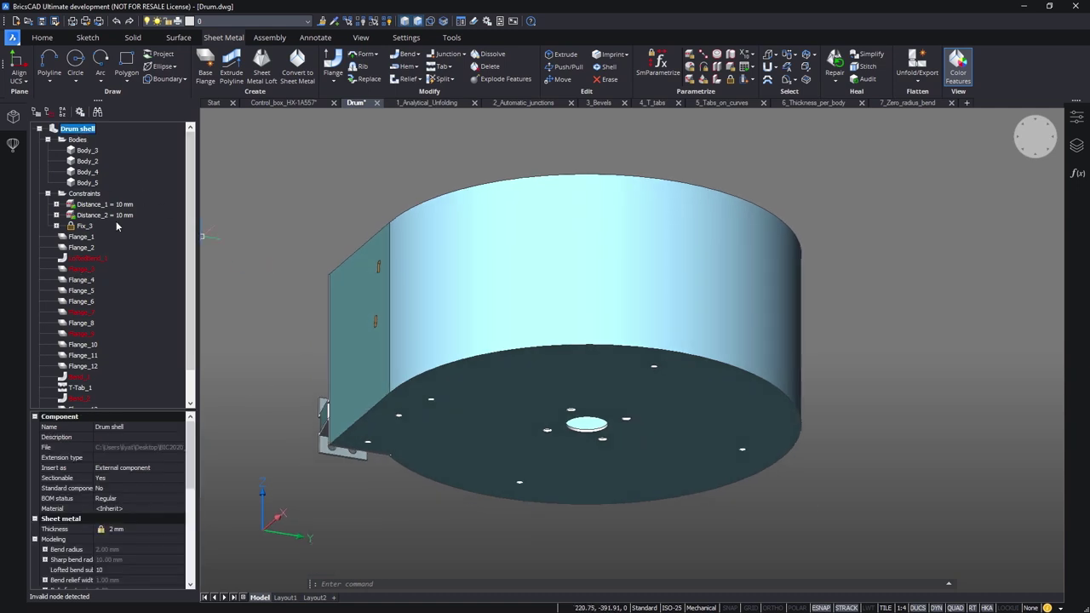
scroll(170, 489, "down", 3)
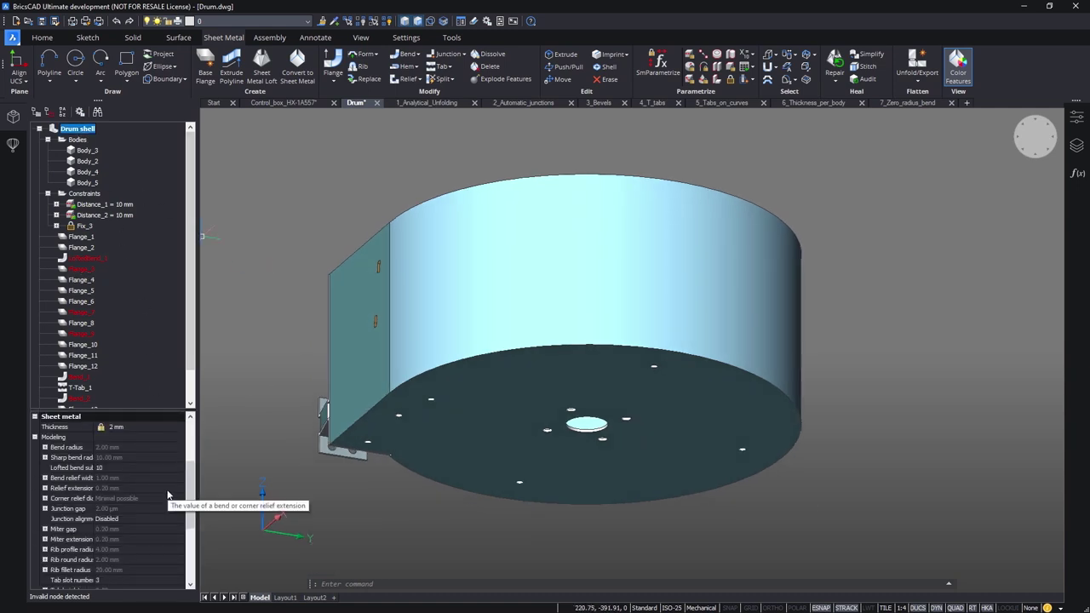
scroll(133, 526, "down", 2)
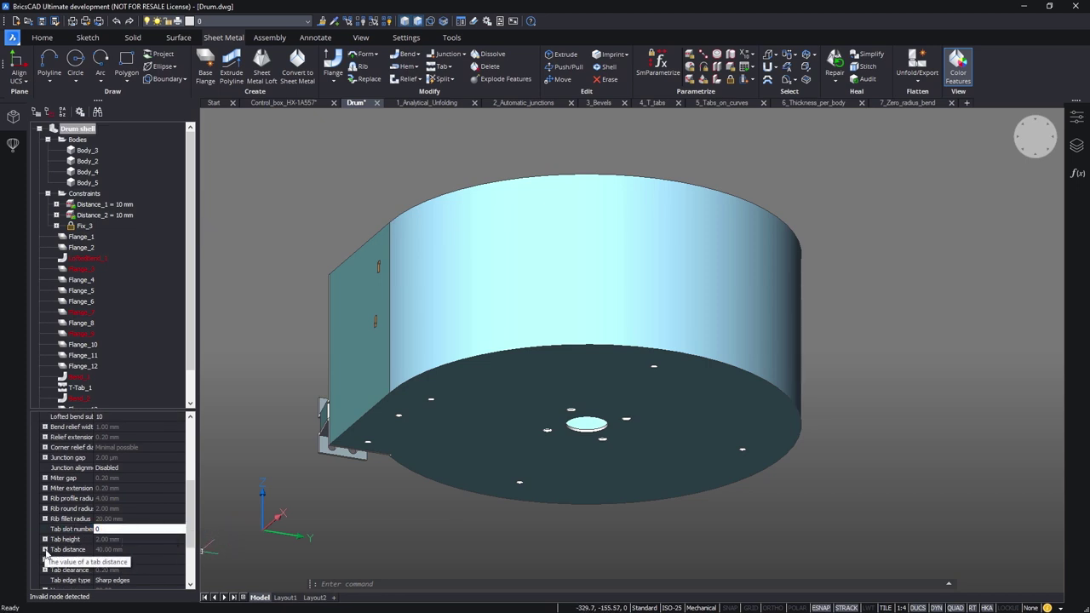
scroll(122, 559, "down", 2)
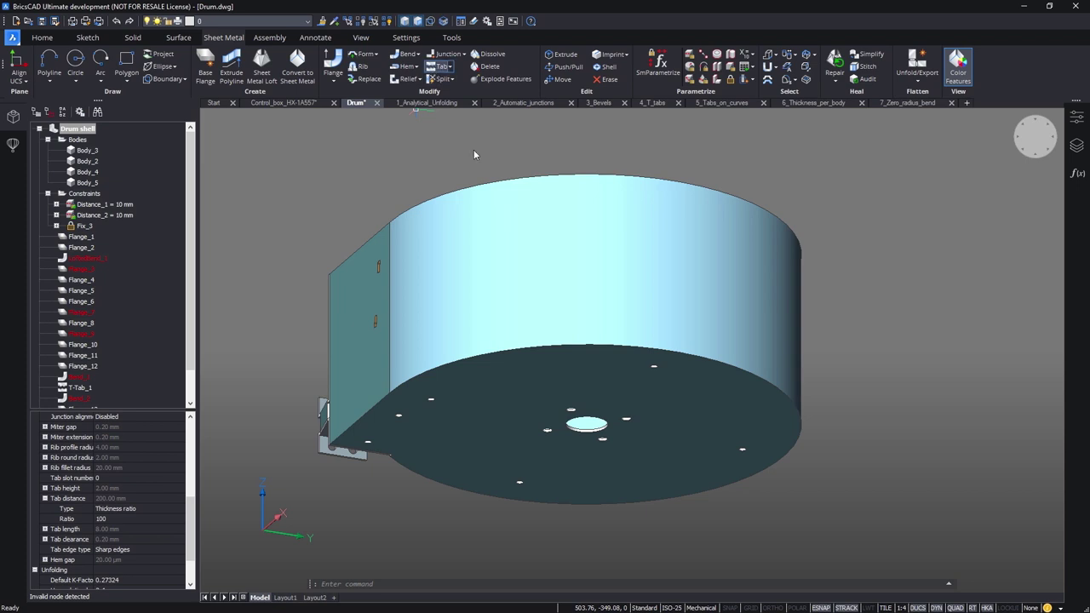
Step: Create an array of tabs along the curved hard edge between the drum's base plate and its cylindrical wall
left_click(556, 347)
scroll(833, 492, "up", 5)
middle_click_drag(940, 587, 934, 586, "shift")
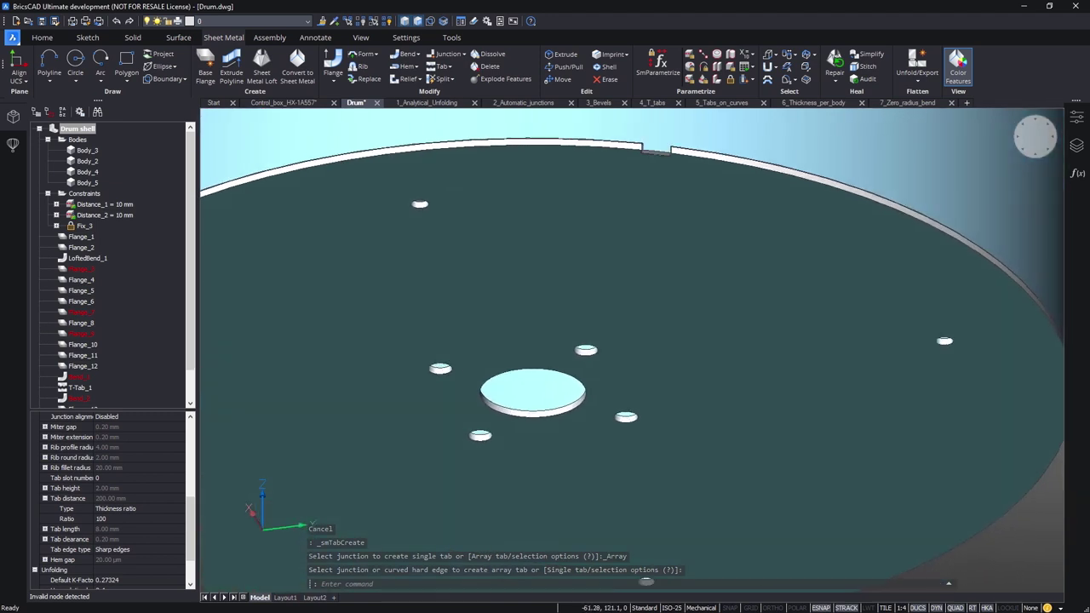
Step: Create a junction on the straight hard edge between the drum's base plate and the flat section of its wall
middle_click_drag(632, 341, 682, 350, "shift")
middle_click_drag(596, 349, 822, 349, "shift")
middle_click_drag(782, 483, 785, 483, "shift")
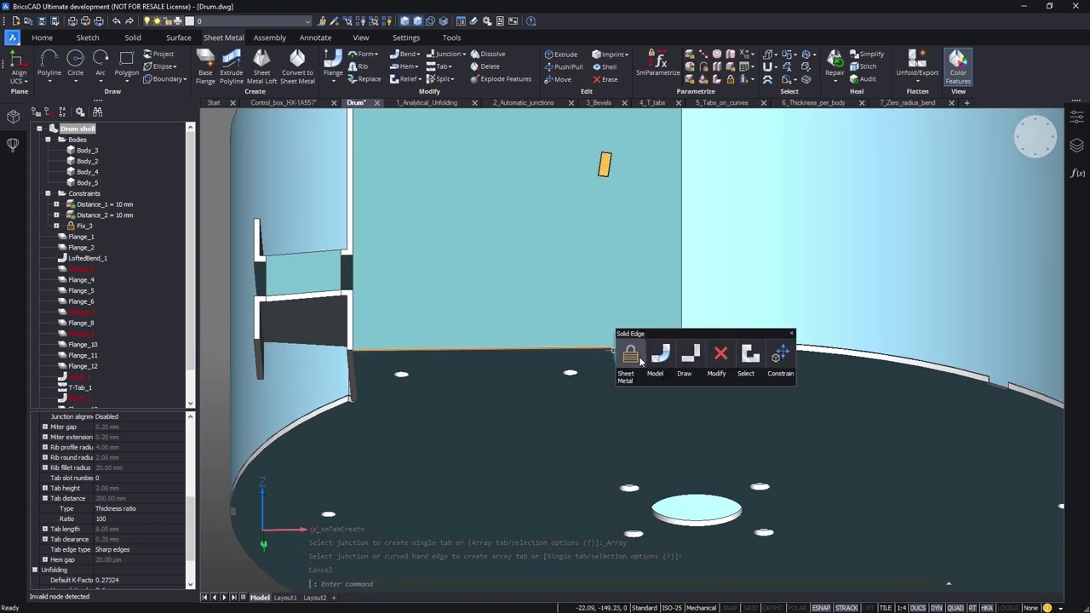
left_click_drag(690, 447, 676, 424, "shift")
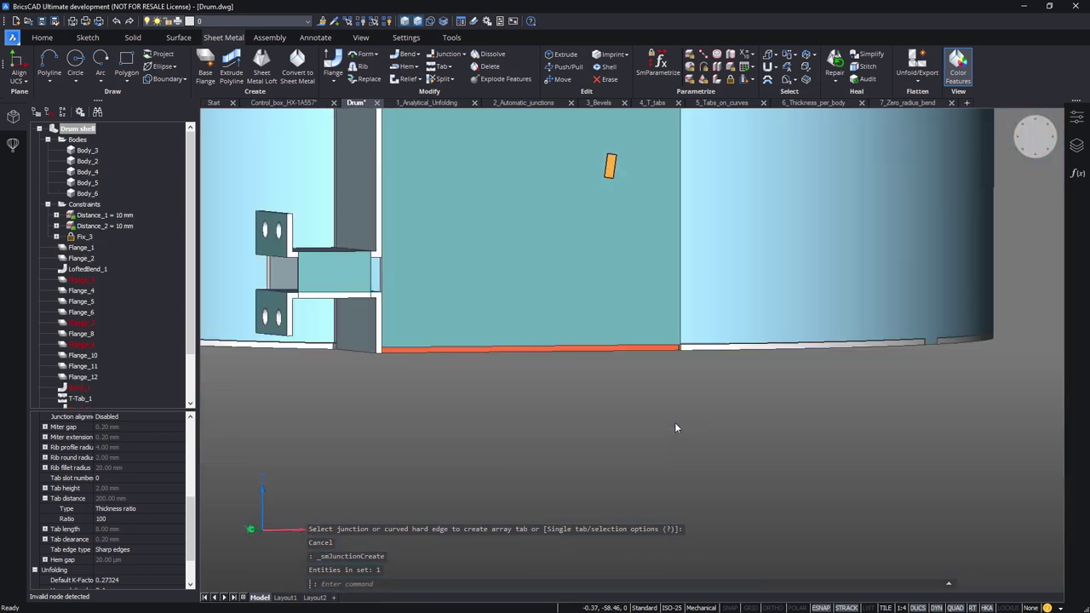
middle_click_drag(675, 423, 810, 479, "shift")
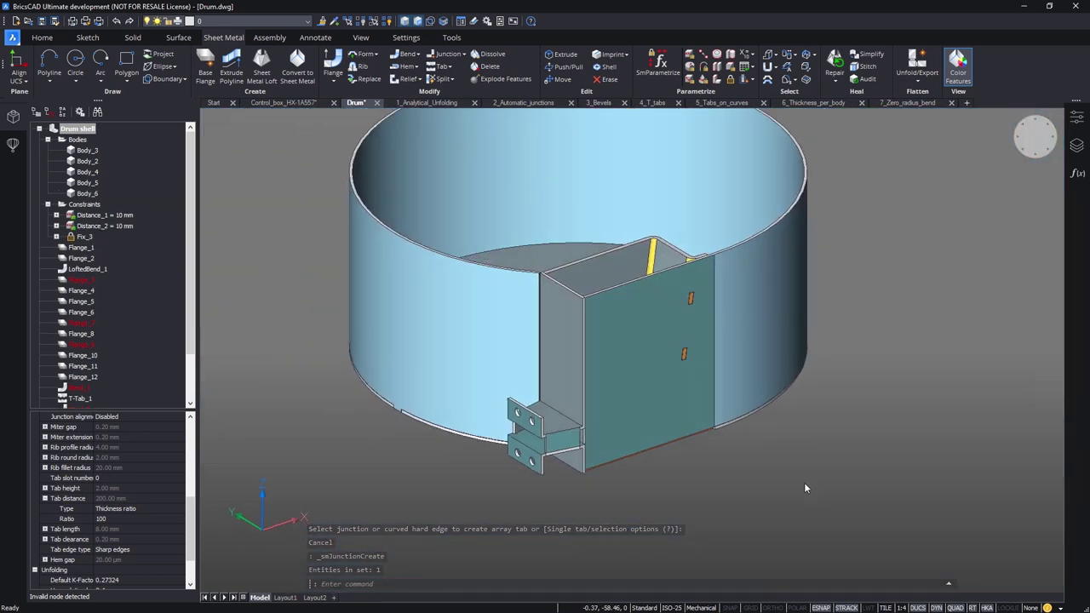
Step: Select the two bracket bodies beside the drum pocket and create bends on their hard edges
left_click_drag(467, 230, 629, 497)
scroll(687, 517, "up", 5)
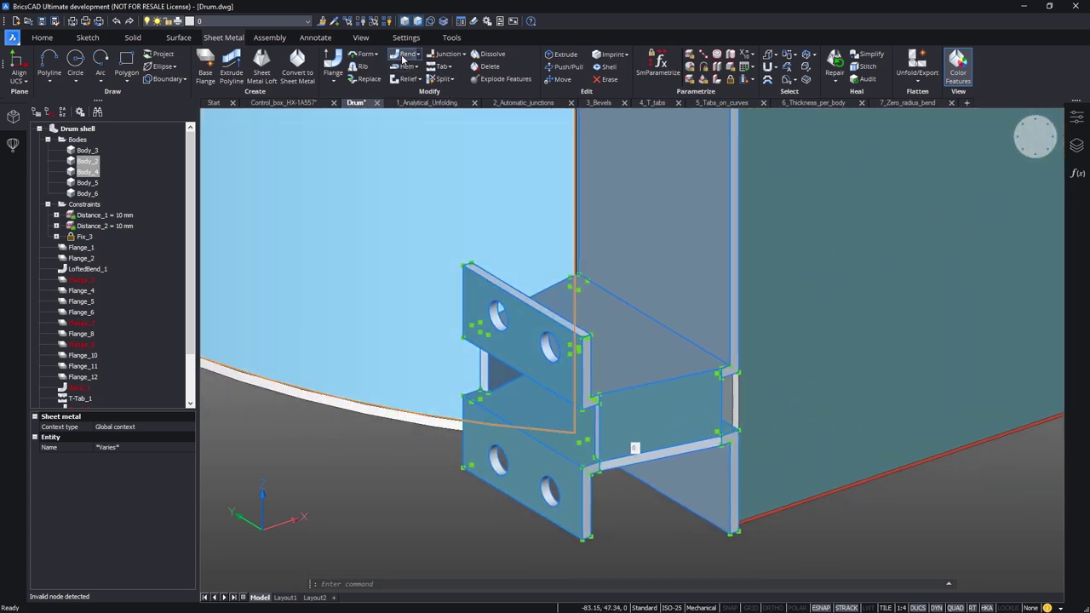
left_click(404, 56)
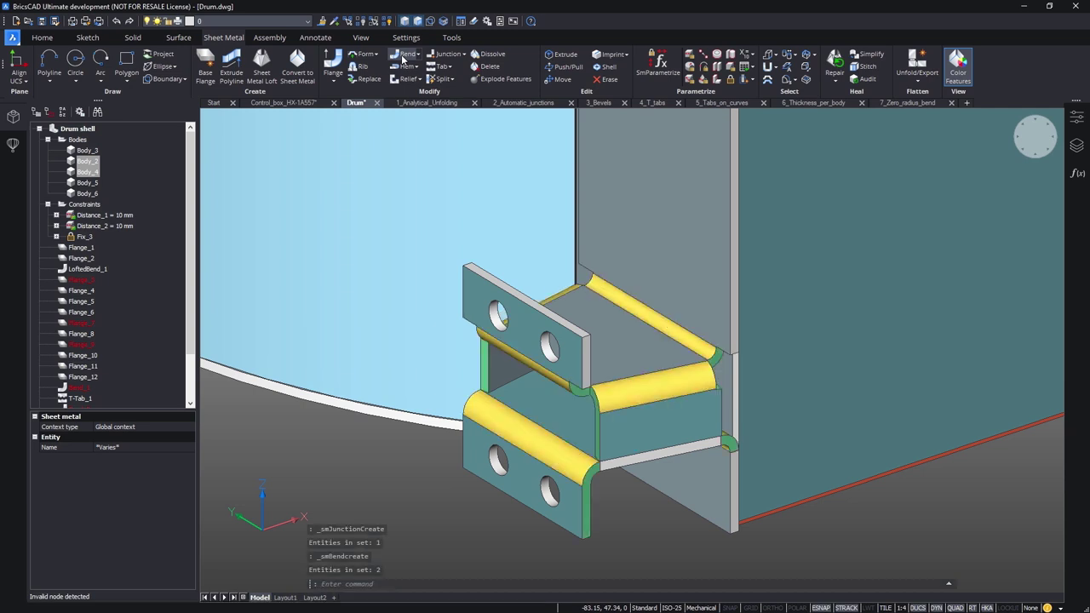
Step: Unfold the two bracket bodies and the bent pocket body, keeping their flat patterns side by side next to the drum
left_click(570, 417)
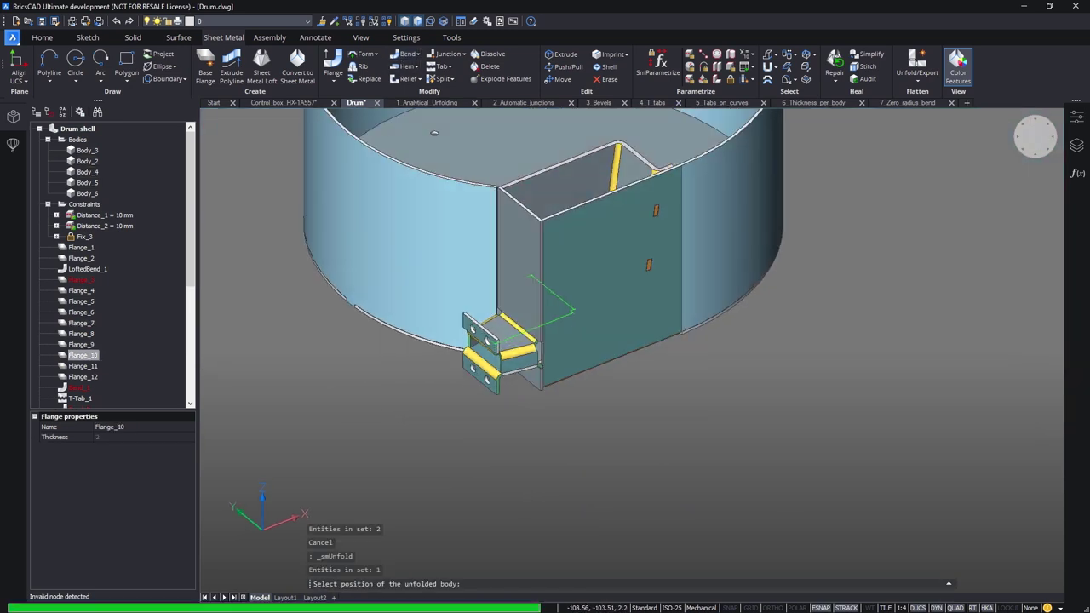
left_click(712, 341)
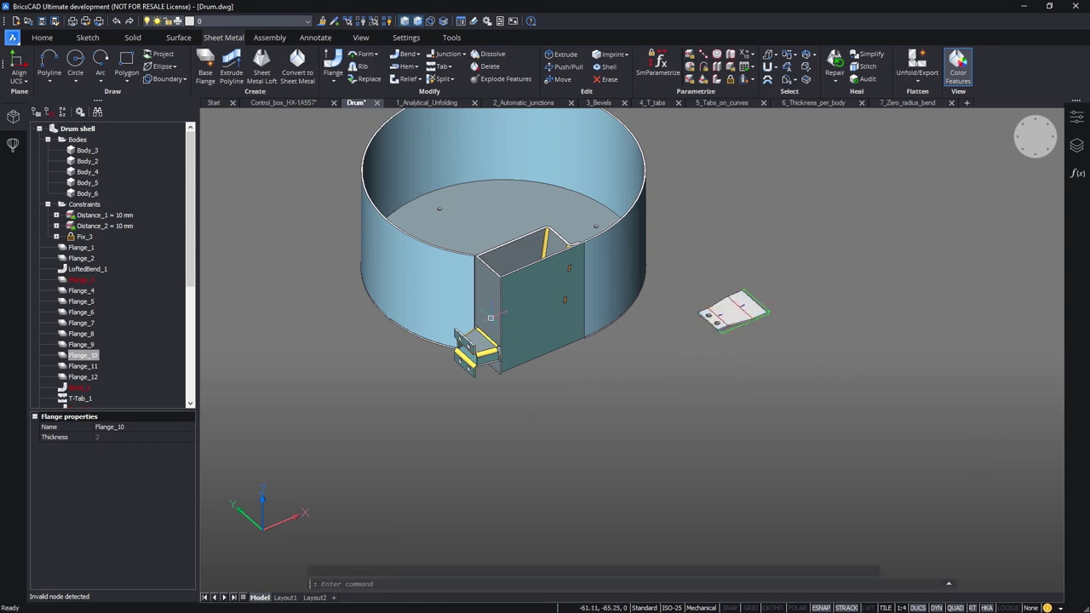
left_click(763, 375)
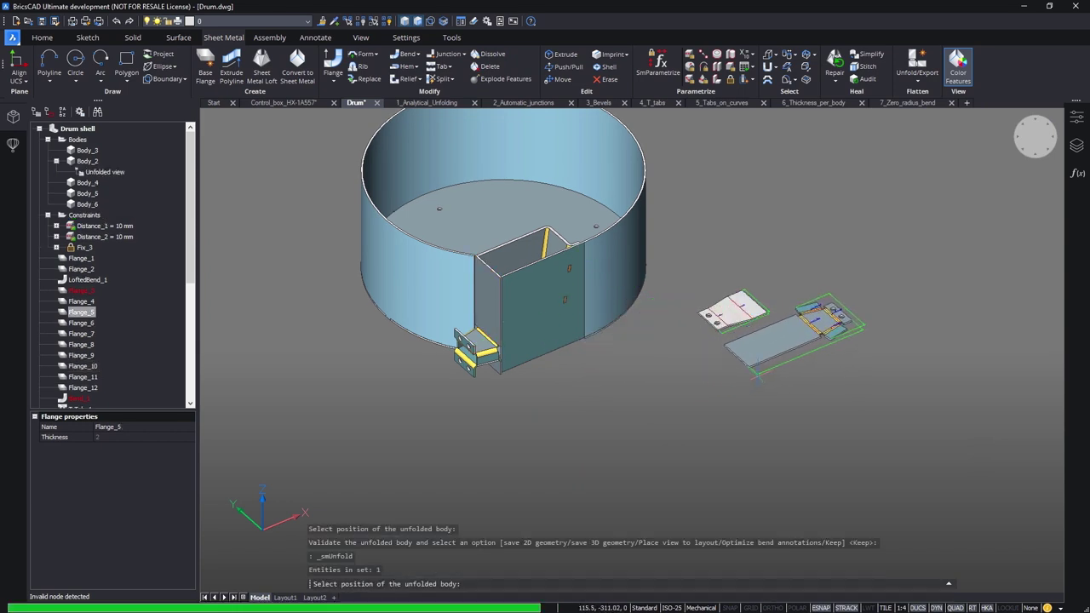
key("Return")
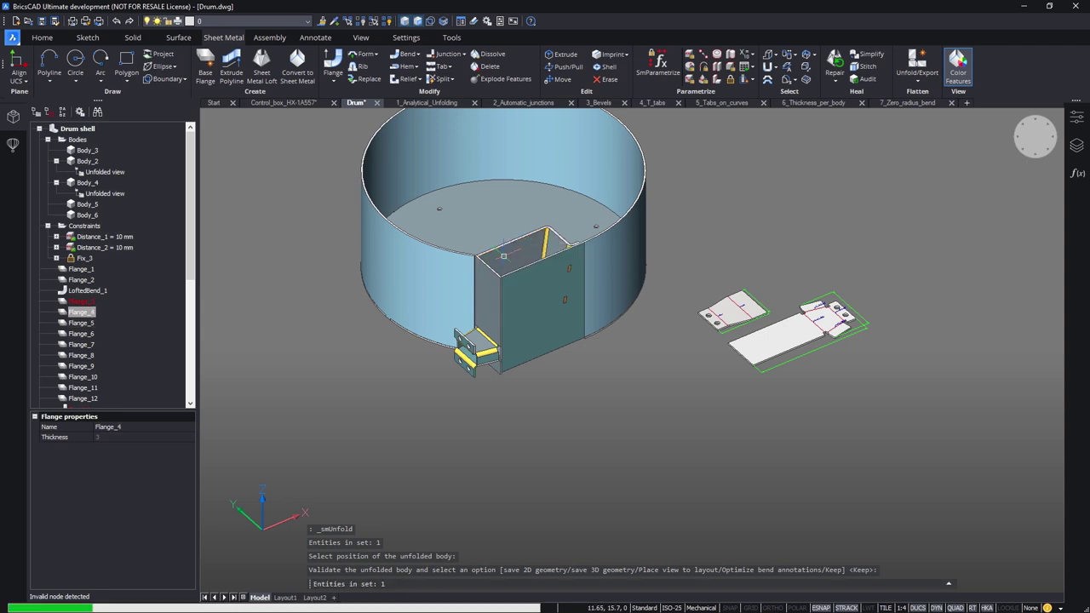
left_click(579, 268)
key("Return")
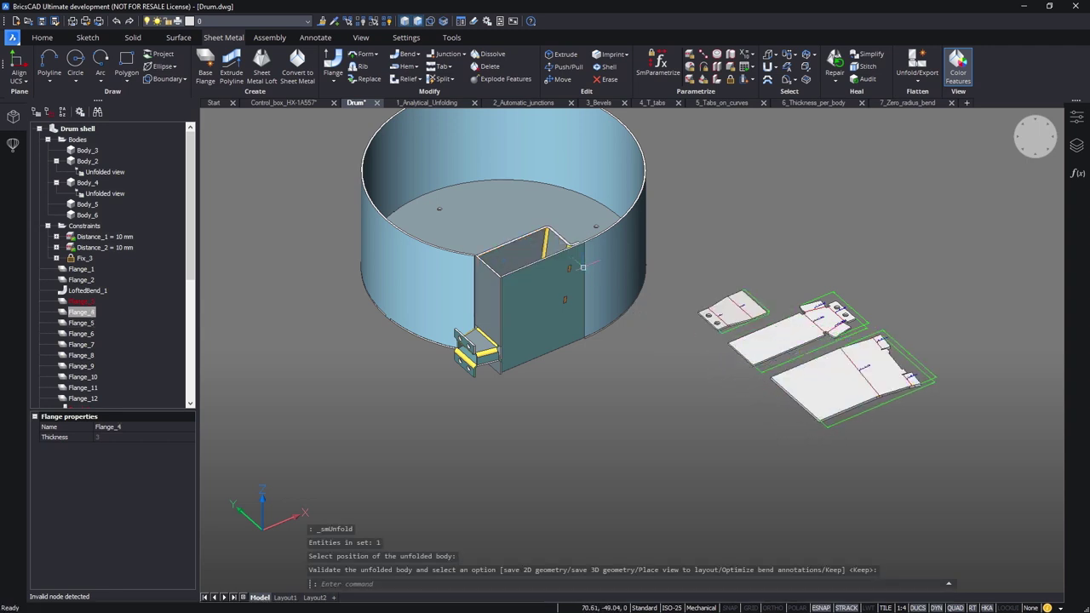
Step: Unfold the drum's cylindrical wall and its base plate, keeping both flat patterns beside the other unfolded bodies
left_click(550, 279)
key("Return")
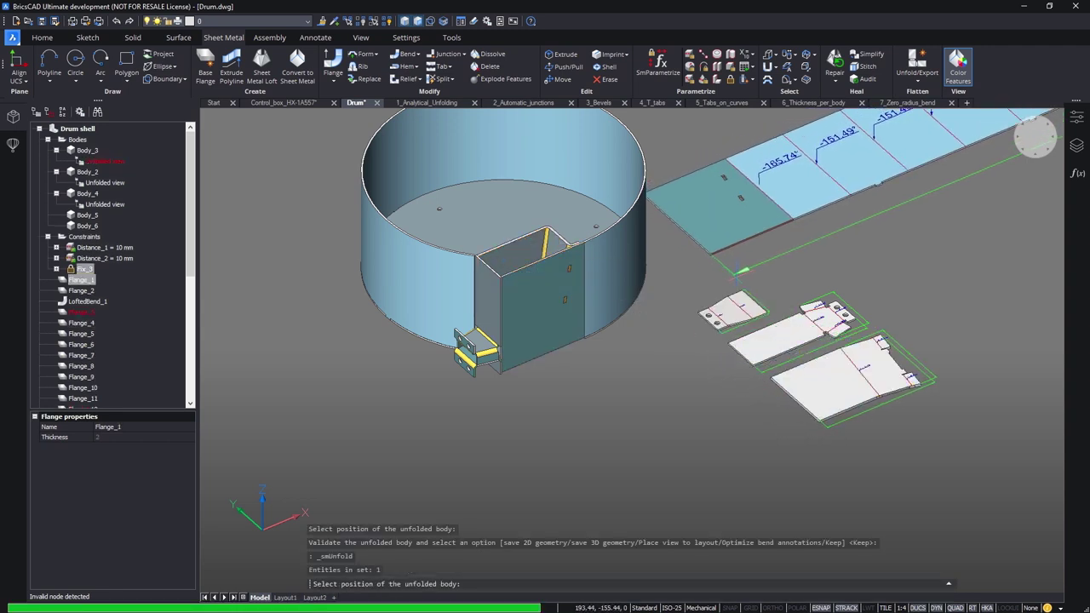
left_click(743, 271)
key("Return")
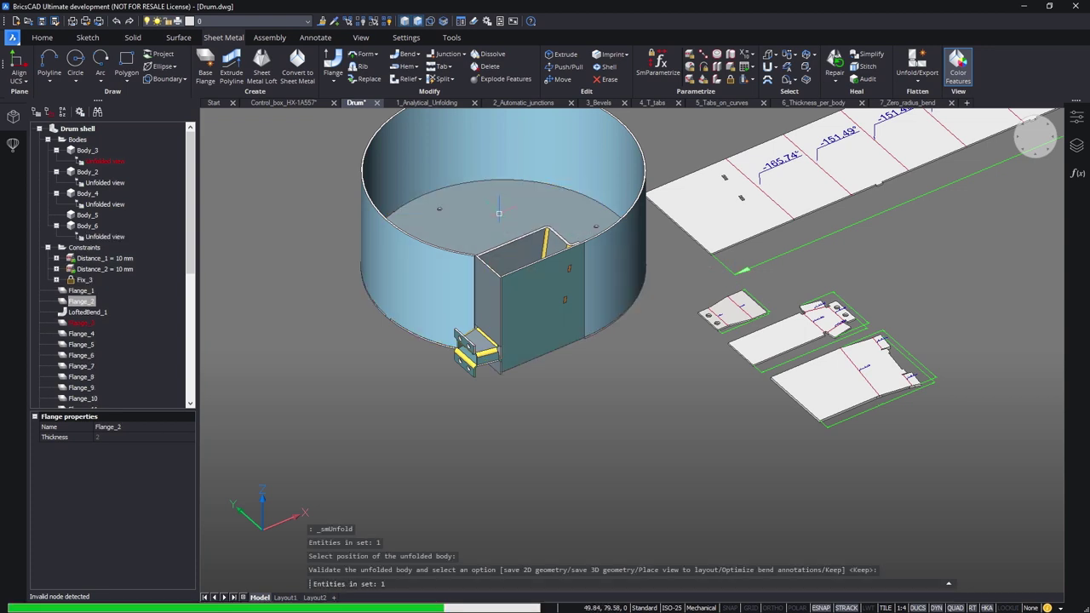
left_click(988, 388)
key("Return")
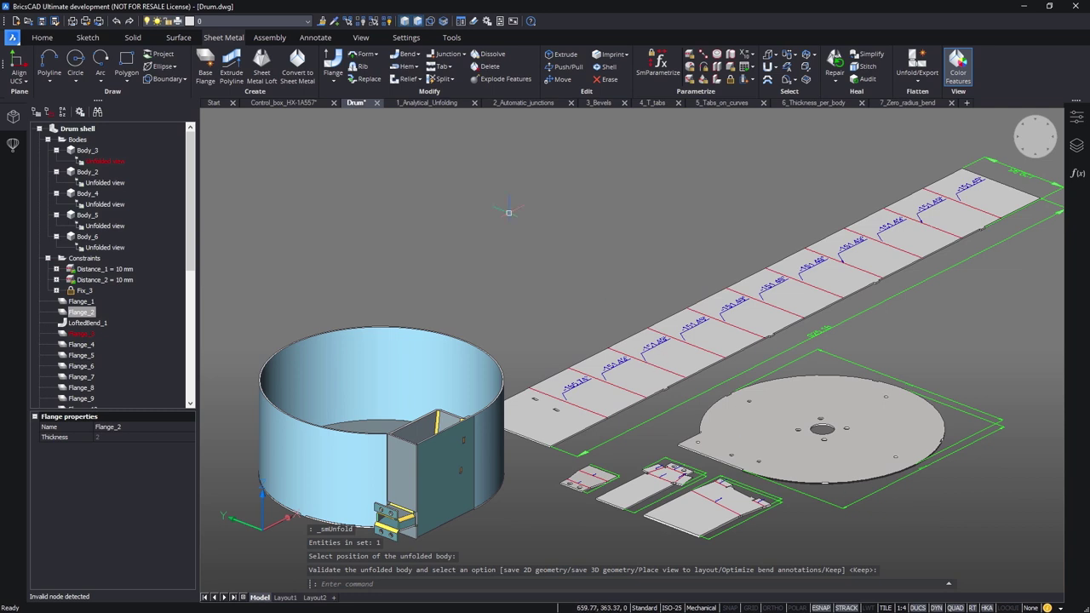
Step: In the 1_Analytical_Unfolding drawing, unfold the lofted-bend part and keep the flat pattern beside it
left_click(428, 102)
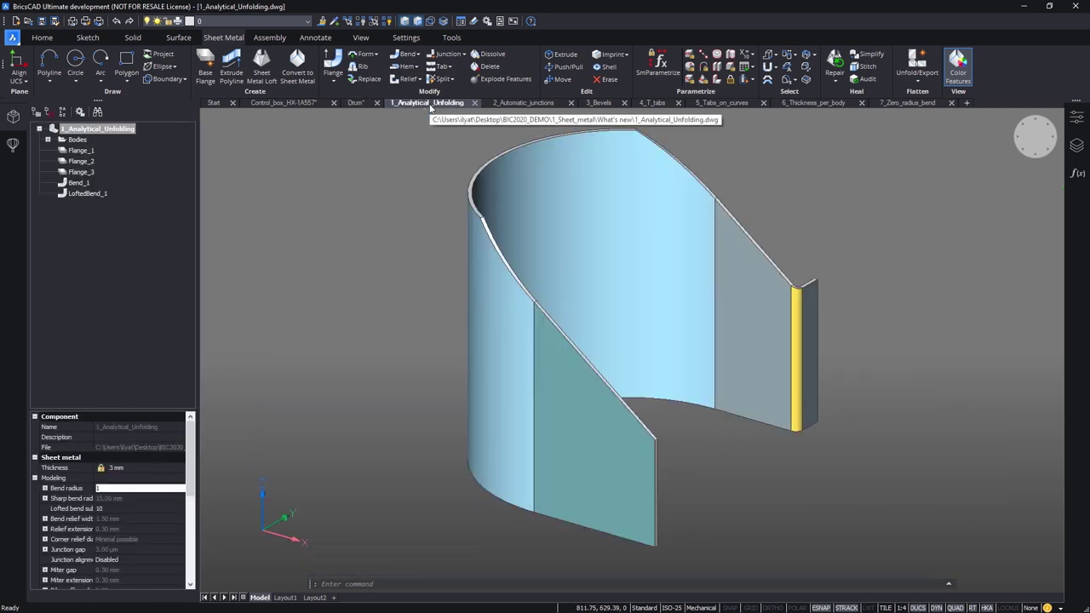
middle_click_drag(354, 157, 350, 162, "shift")
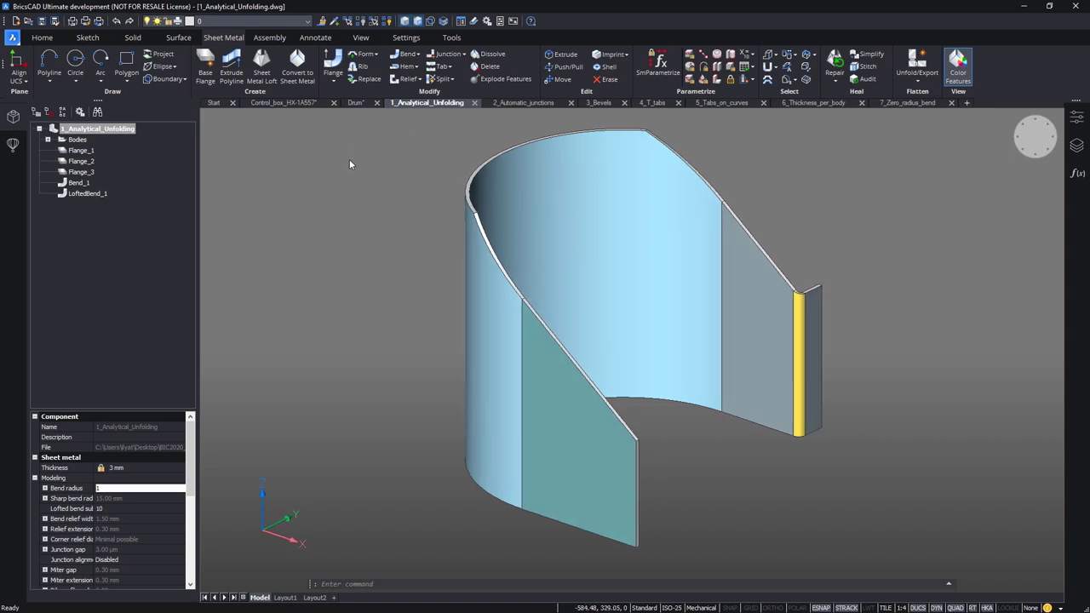
scroll(554, 326, "down", 3)
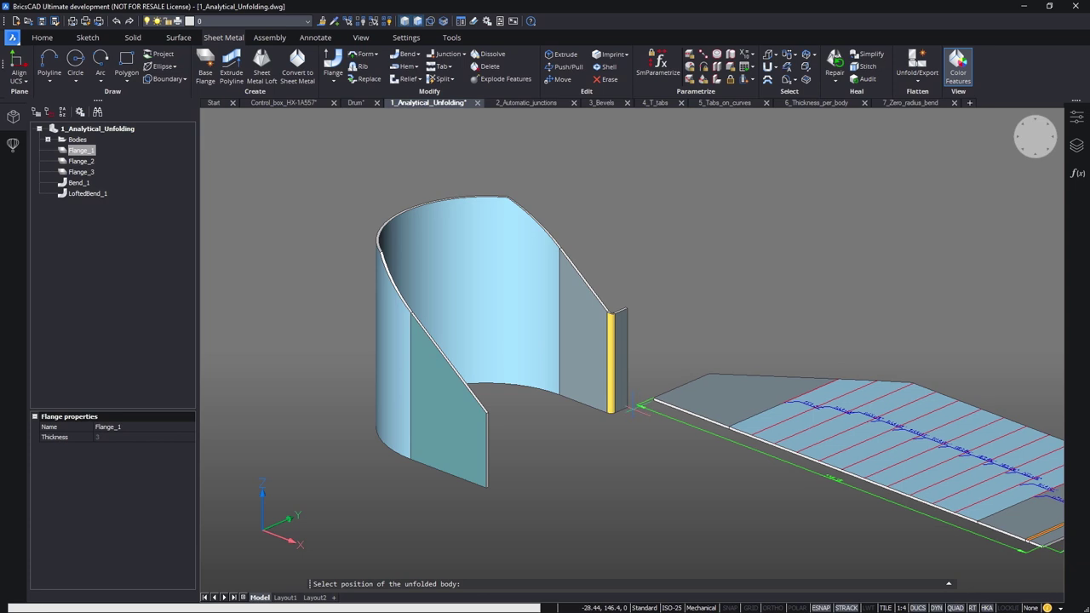
left_click(675, 385)
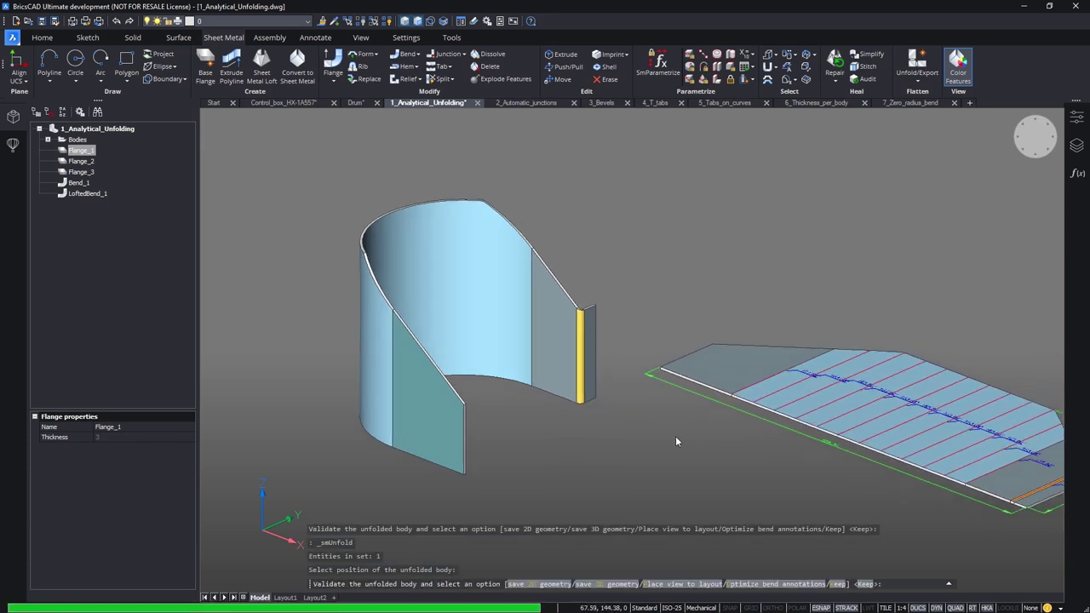
key("Return")
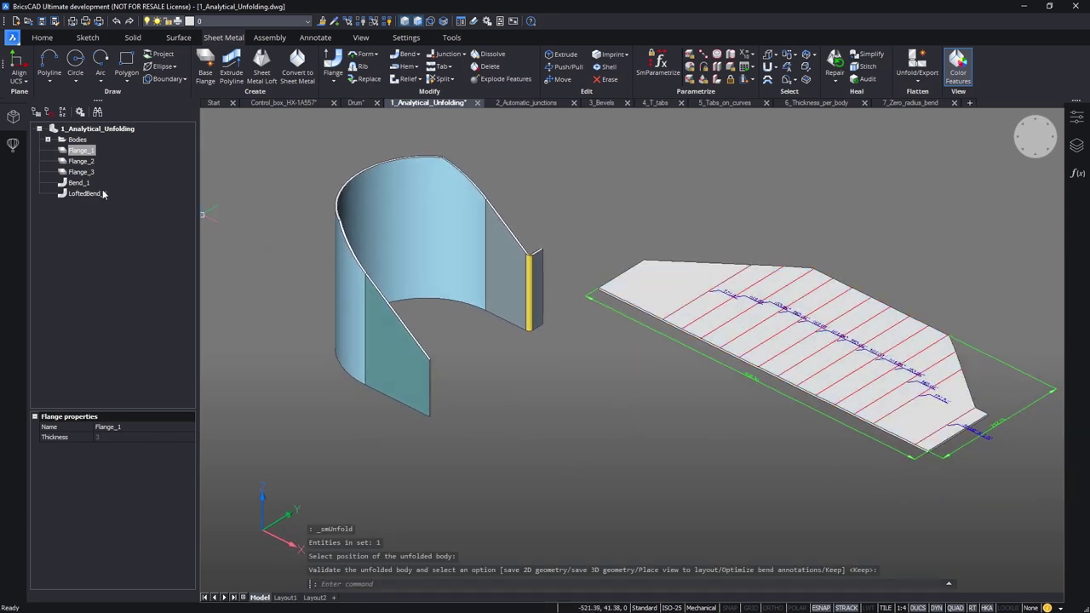
Step: Set the lofted bend's unfolding mode to Analytical and unfold the part again next to the first flat pattern to compare their lengths
left_click(182, 449)
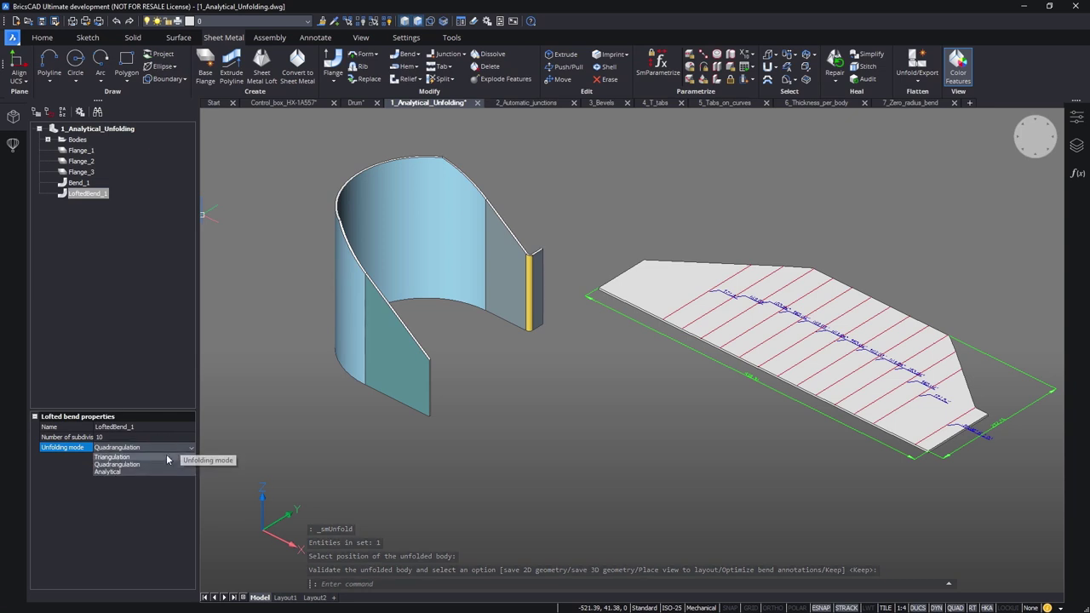
left_click(164, 471)
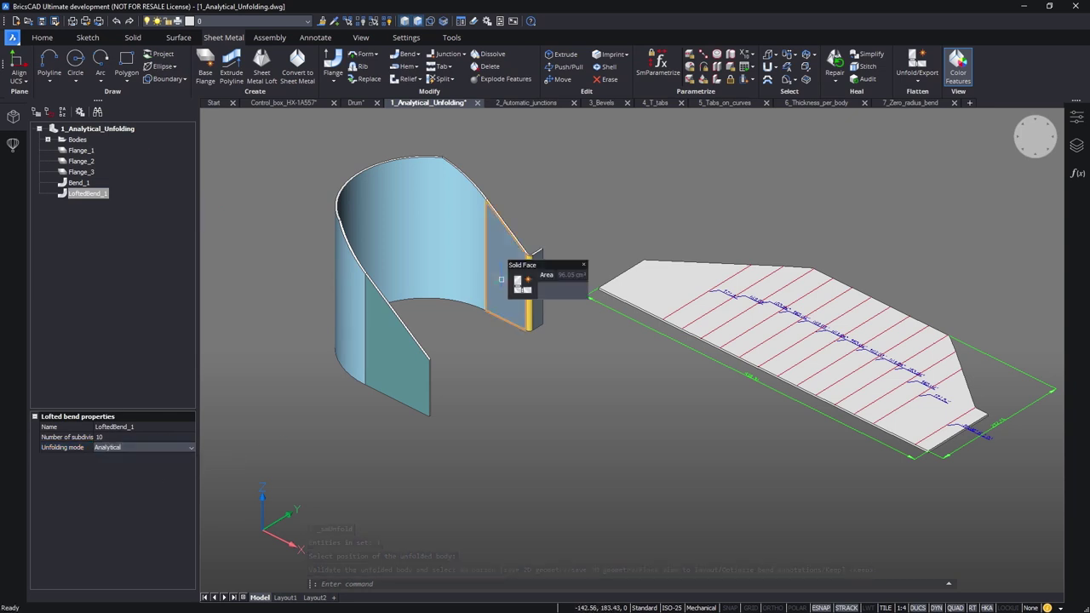
left_click(789, 278)
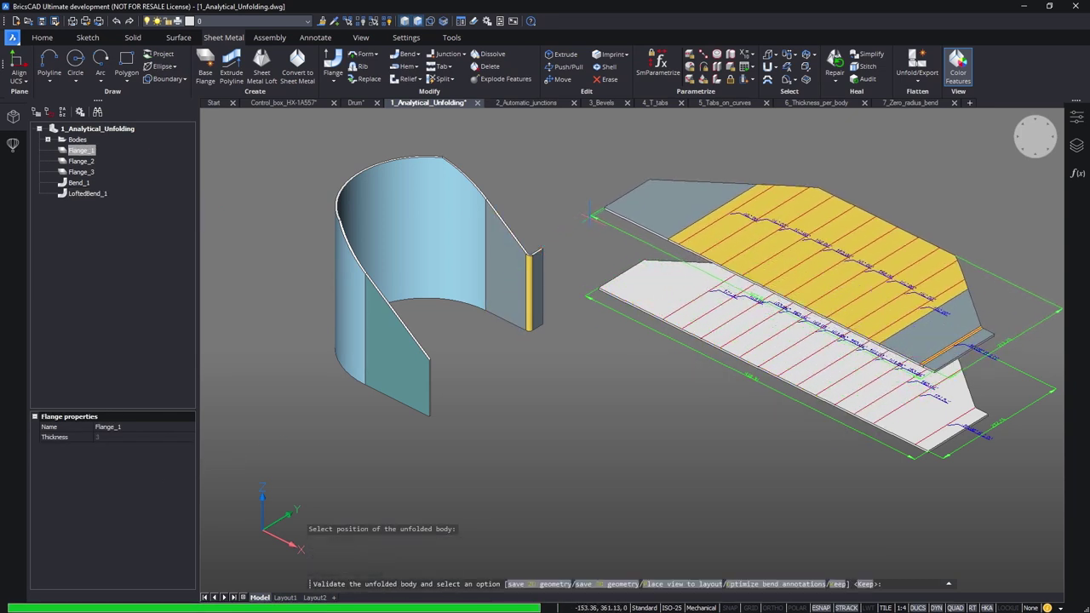
scroll(724, 453, "up", 10)
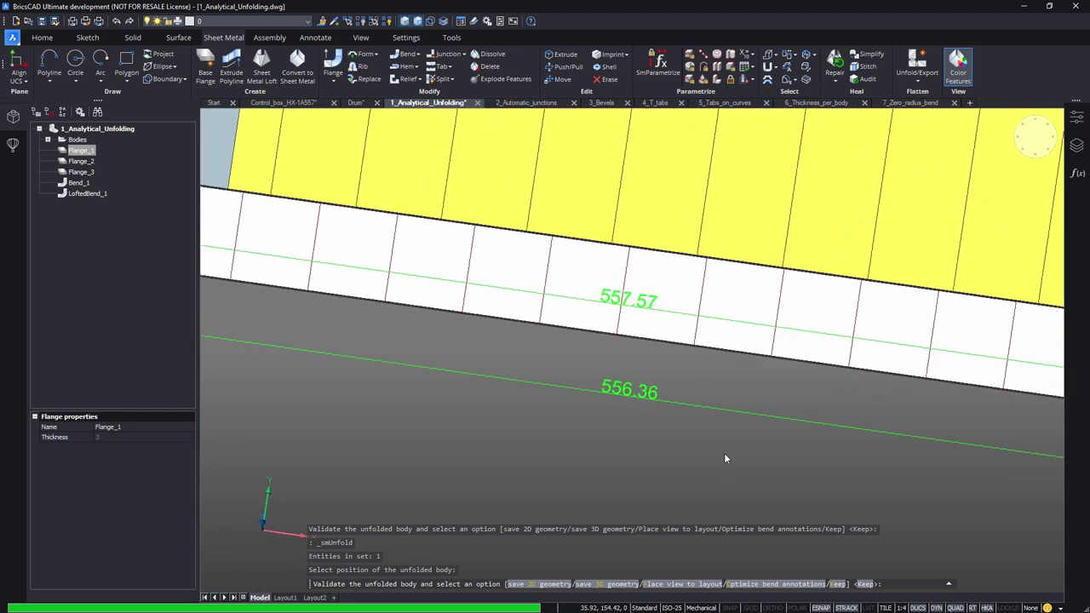
scroll(721, 463, "up", 2)
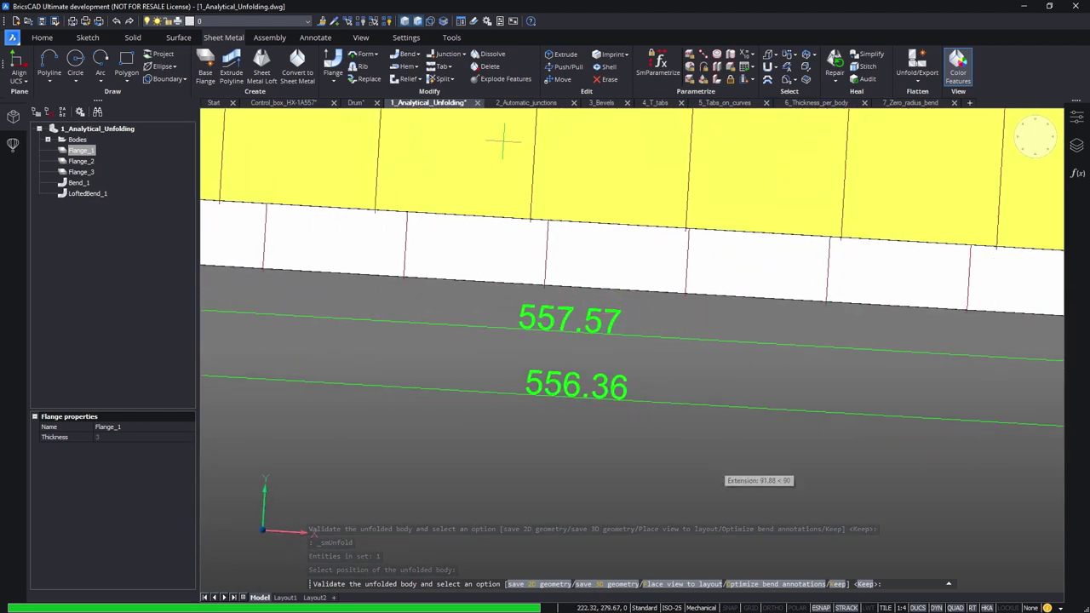
Step: In the 2_Automatic_junctions drawing, create bends from the base flange's face to all three side flanges
left_click(521, 103)
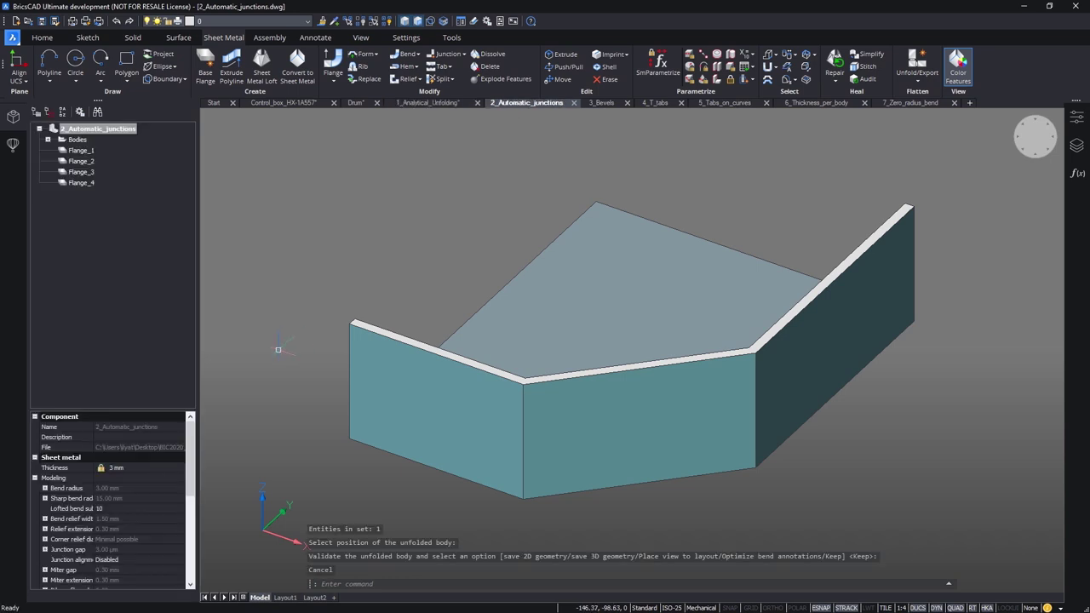
mouse_move(632, 383)
middle_mouse_down("shift")
mouse_move(596, 311)
mouse_move(591, 239)
mouse_move(284, 357)
mouse_move(601, 475)
mouse_move(619, 390)
middle_mouse_up("shift")
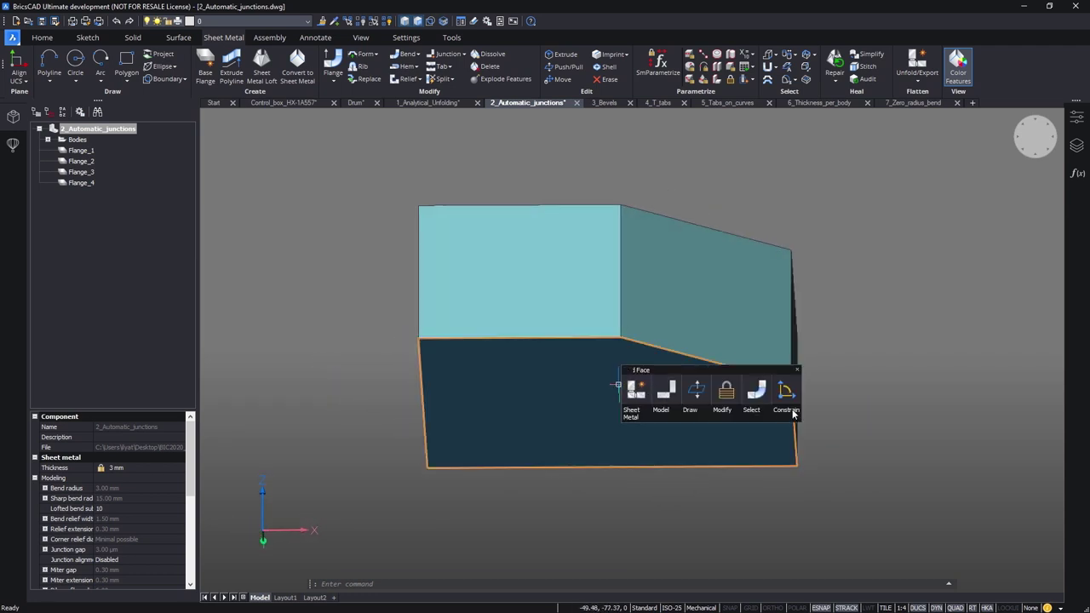
left_click(757, 391)
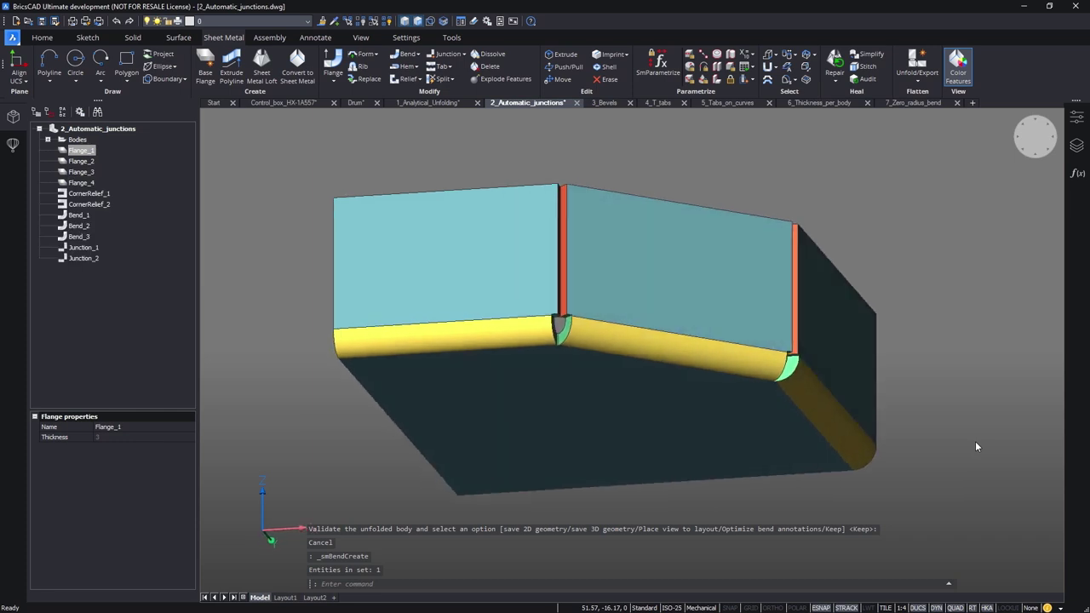
middle_click_drag(1017, 429, 1026, 451, "shift")
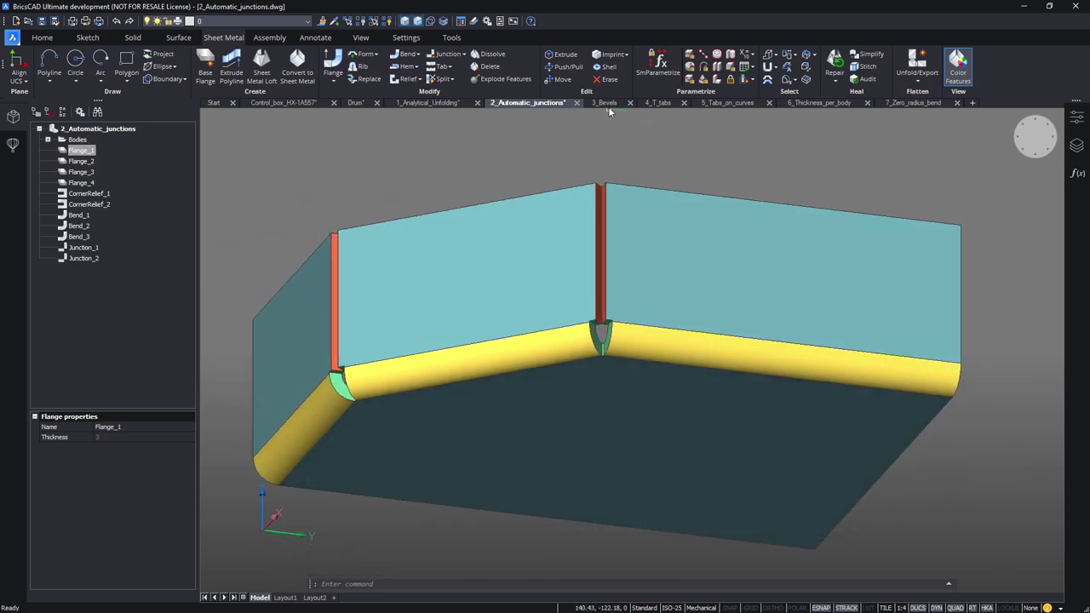
Step: In the 3_Bevels drawing, convert the entire model to sheet metal and unfold the upper, double-bevelled part beside it
left_click(607, 104)
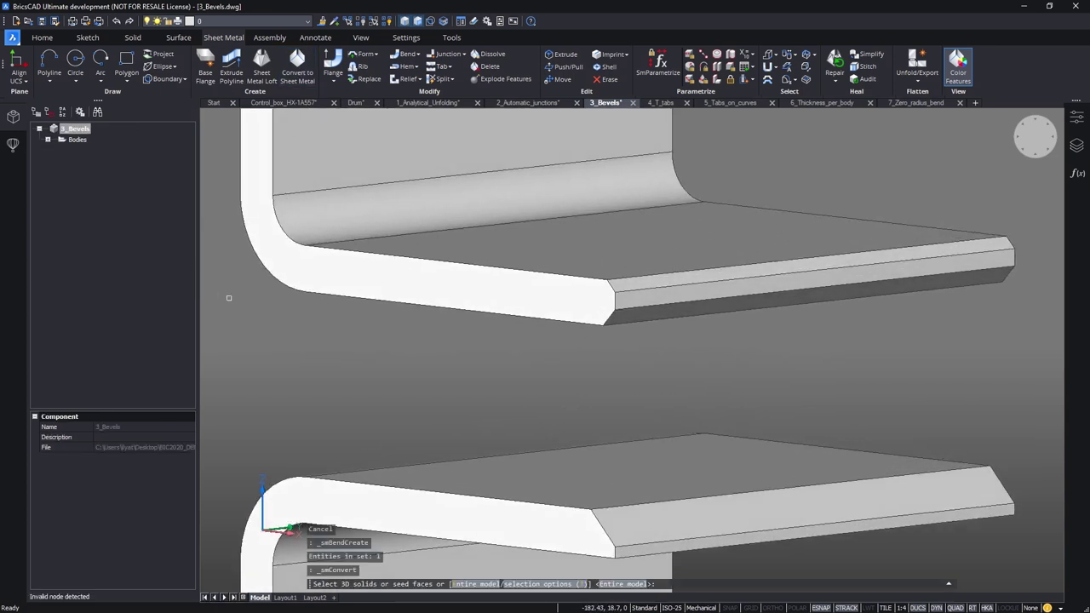
key("Return")
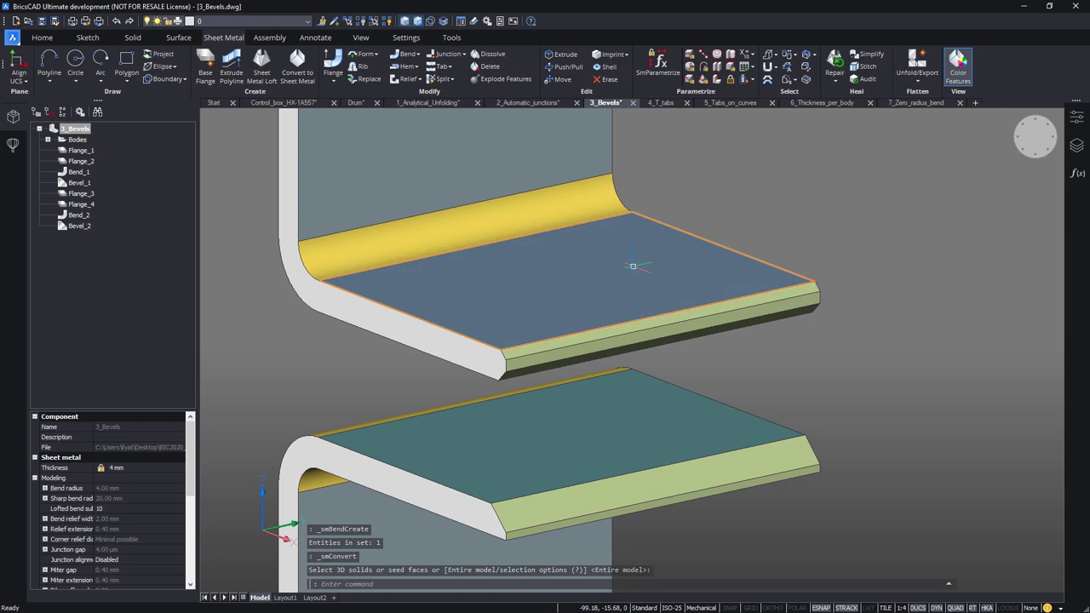
left_click(651, 271)
left_click(908, 225)
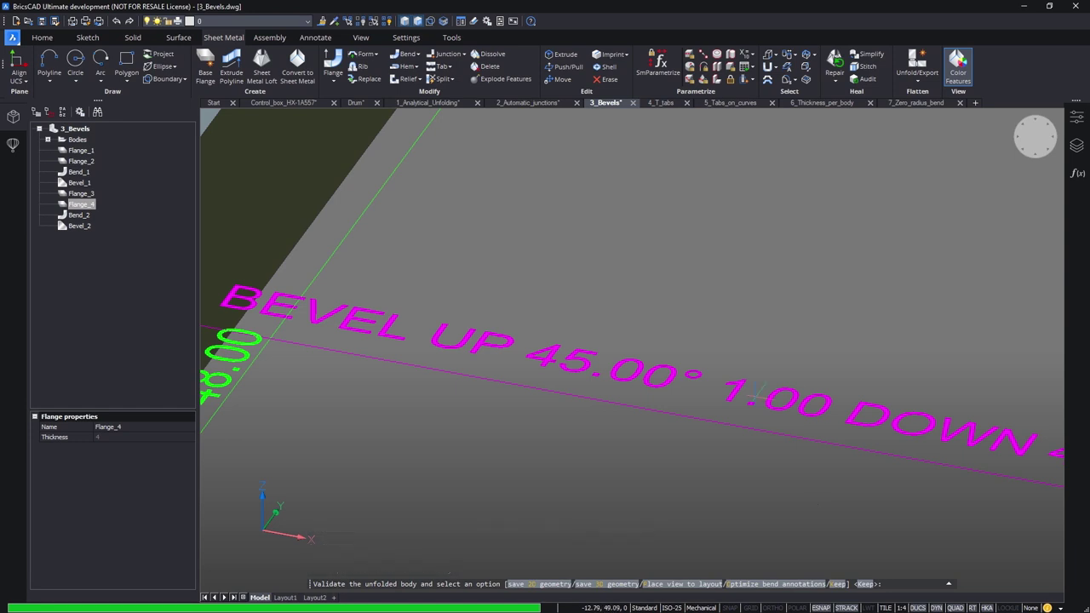
Step: In the 4_T_tabs drawing, connect the raised flange's slanted lower thickness face to the base plate
left_click(660, 102)
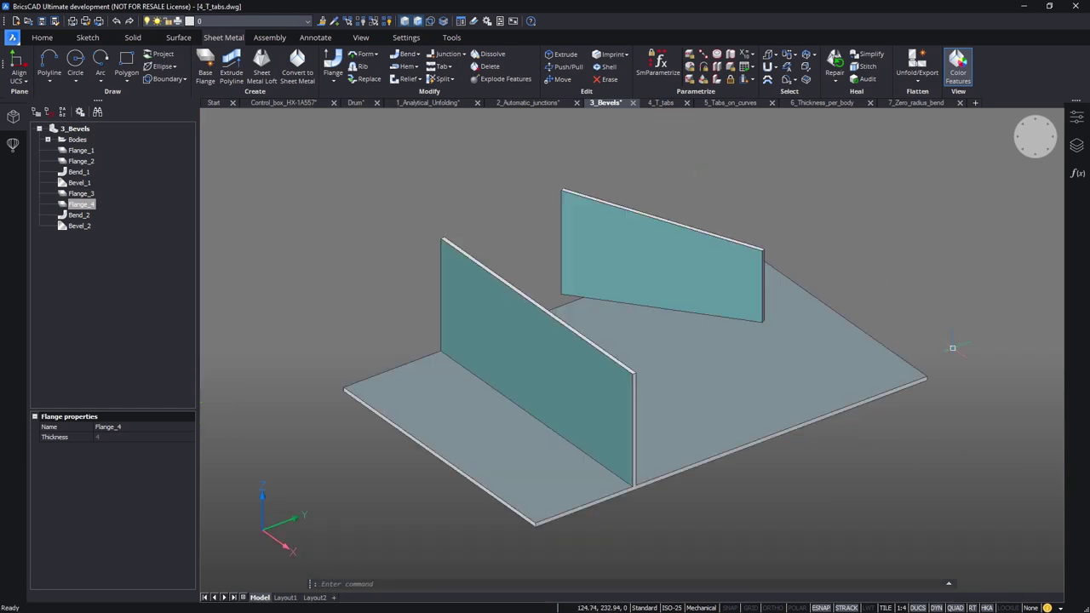
middle_click_drag(698, 173, 681, 157, "shift")
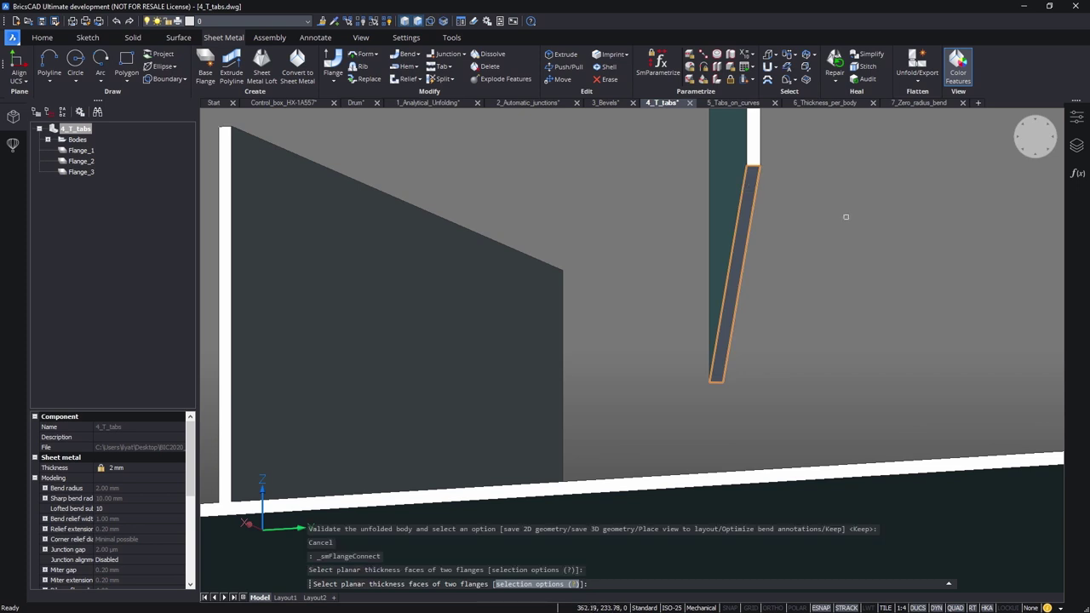
key("Return")
Step: Create a T-junction on the hard edge between the other upright flange and the base plate, and add T-tabs
middle_click_drag(870, 224, 537, 456, "shift")
scroll(539, 455, "up", 3)
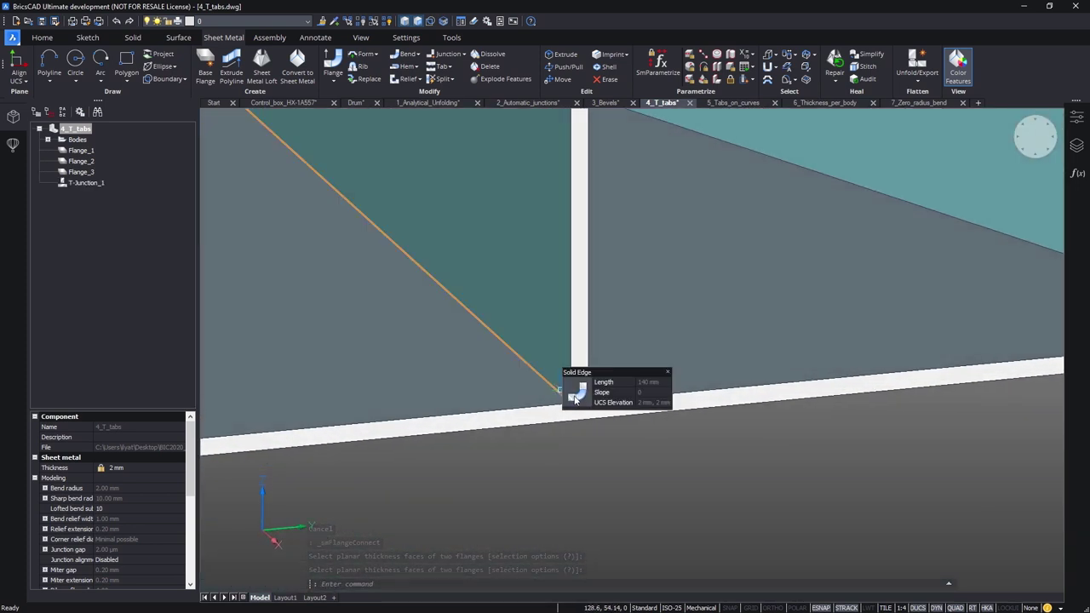
left_click(603, 401)
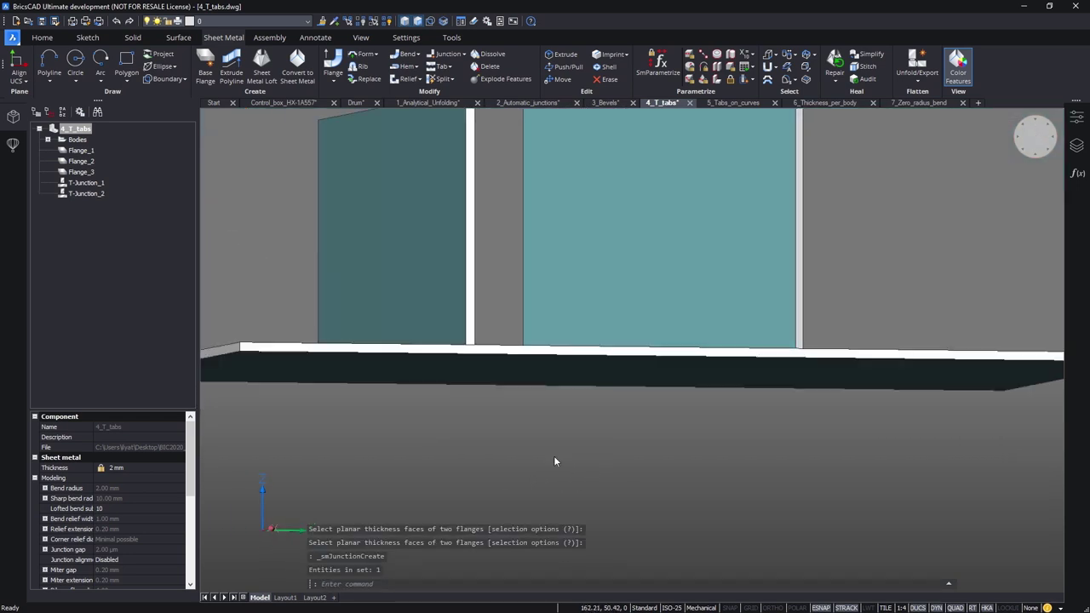
right_click(90, 186)
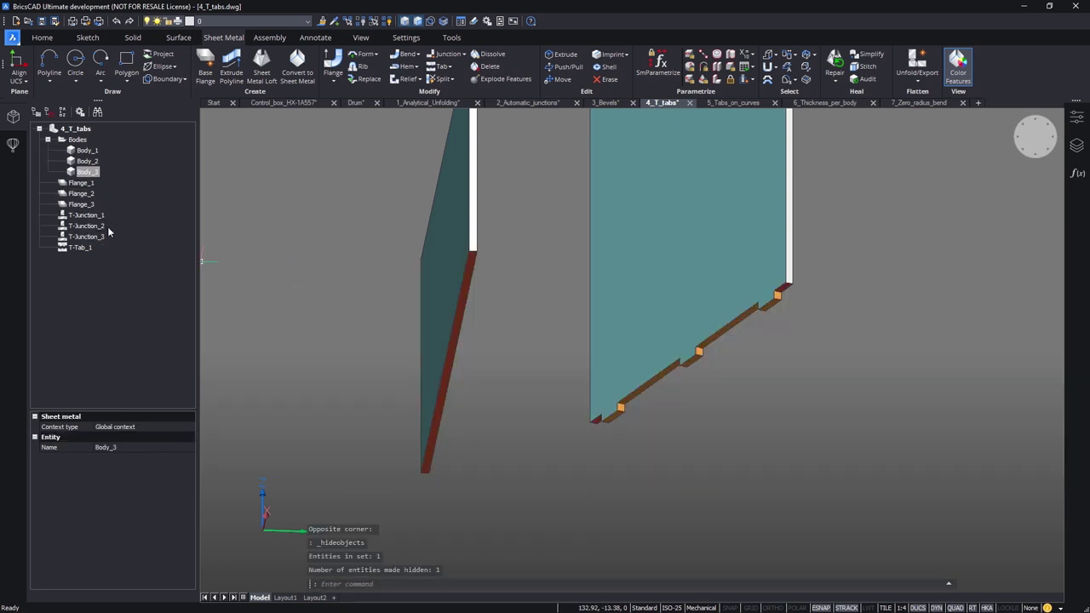
Step: Create T-tabs on T-Junction_2 in the 4_T_tabs drawing
right_click(85, 226)
Step: In the 5_Tabs_on_curves drawing, convert the model to sheet metal and create an array of tabs on the curved hard edge of the top face
middle_click_drag(337, 200, 728, 112, "shift")
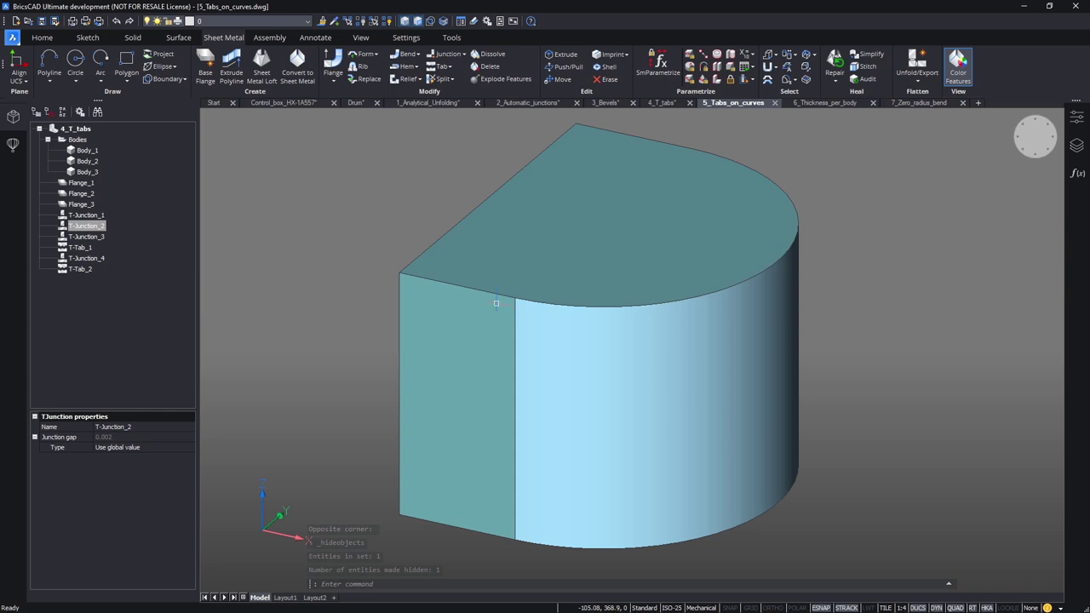
middle_click_drag(305, 231, 628, 92, "shift")
left_click(440, 66)
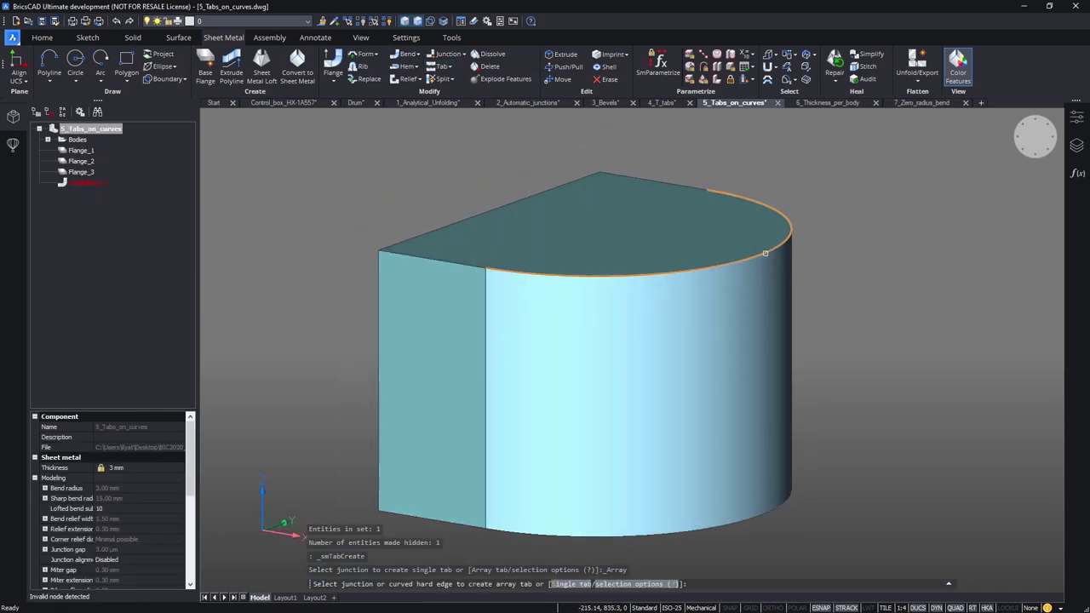
Step: In the 6_Thickness_per_body drawing, convert the entire model to sheet metal and replace the middle bend with a junction
middle_click_drag(1016, 281, 791, 117, "shift")
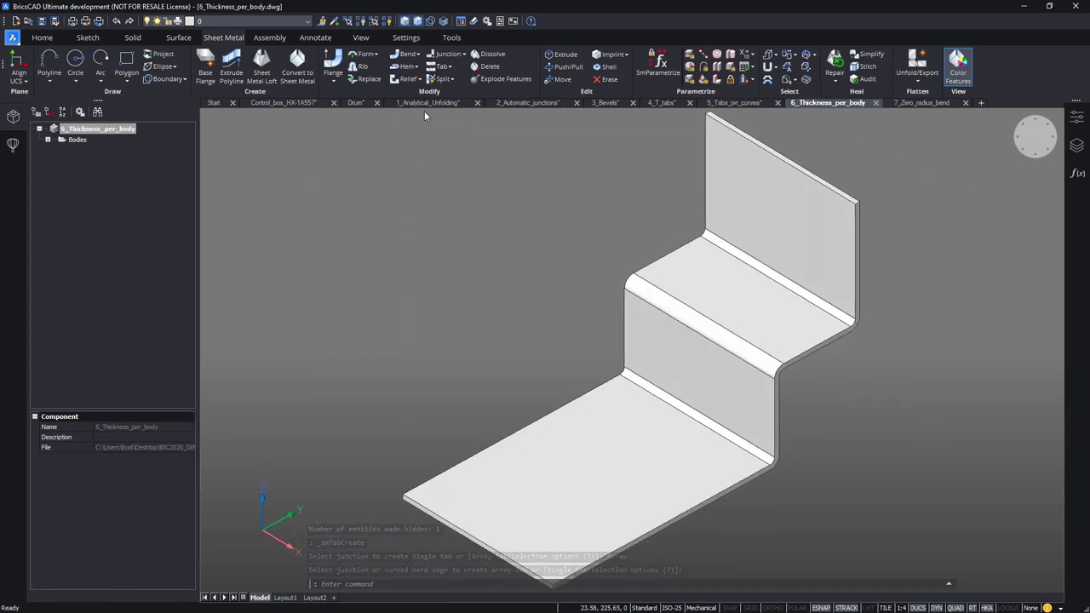
left_click(299, 79)
scroll(560, 290, "up", 5)
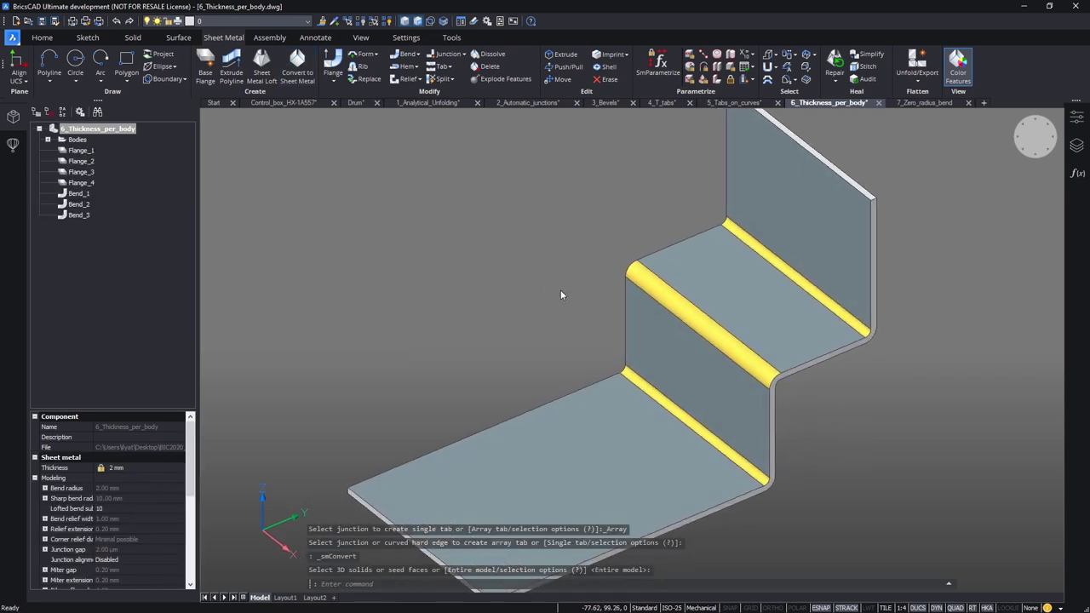
scroll(681, 319, "up", 3)
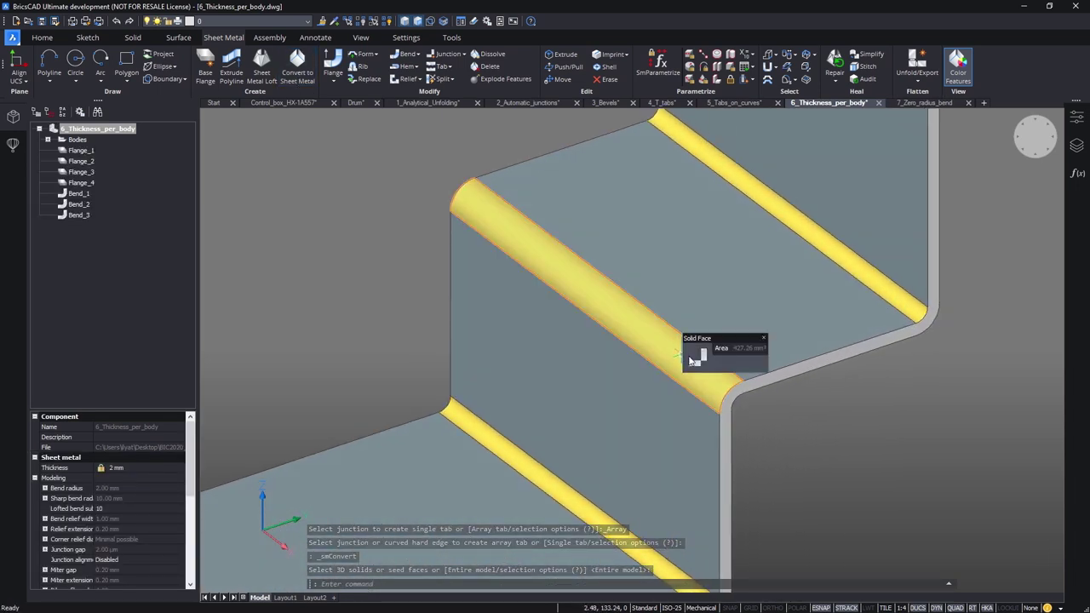
left_click(690, 361)
middle_click_drag(922, 477, 79, 166, "shift")
Step: Give the lower body, Body_2, its own solid context and set its sheet metal thickness to 4 mm
left_click(83, 162)
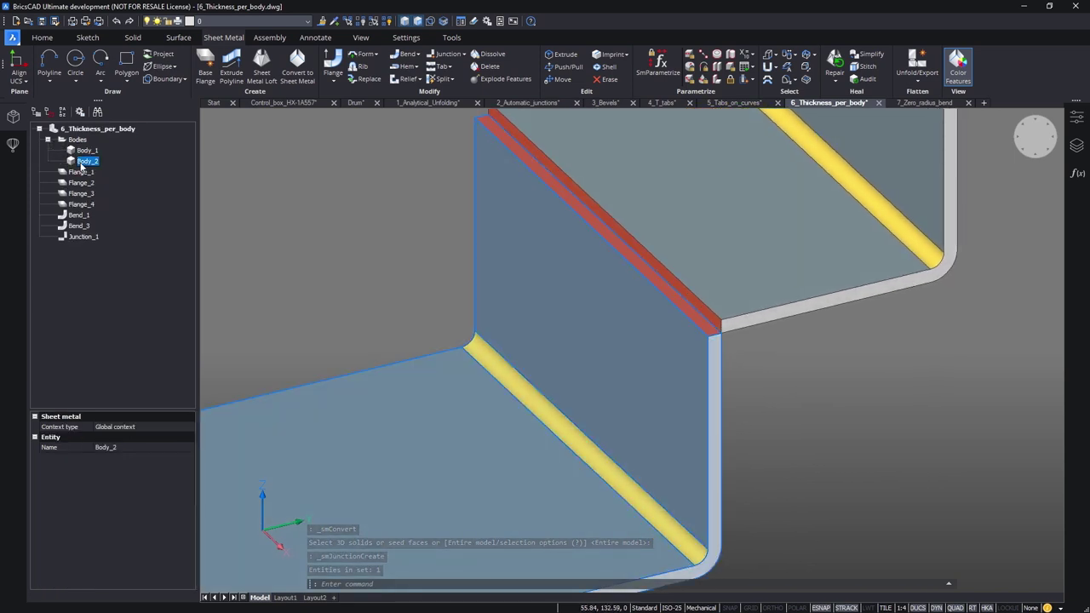
left_click(157, 445)
left_click(156, 437)
type("4")
key("Return")
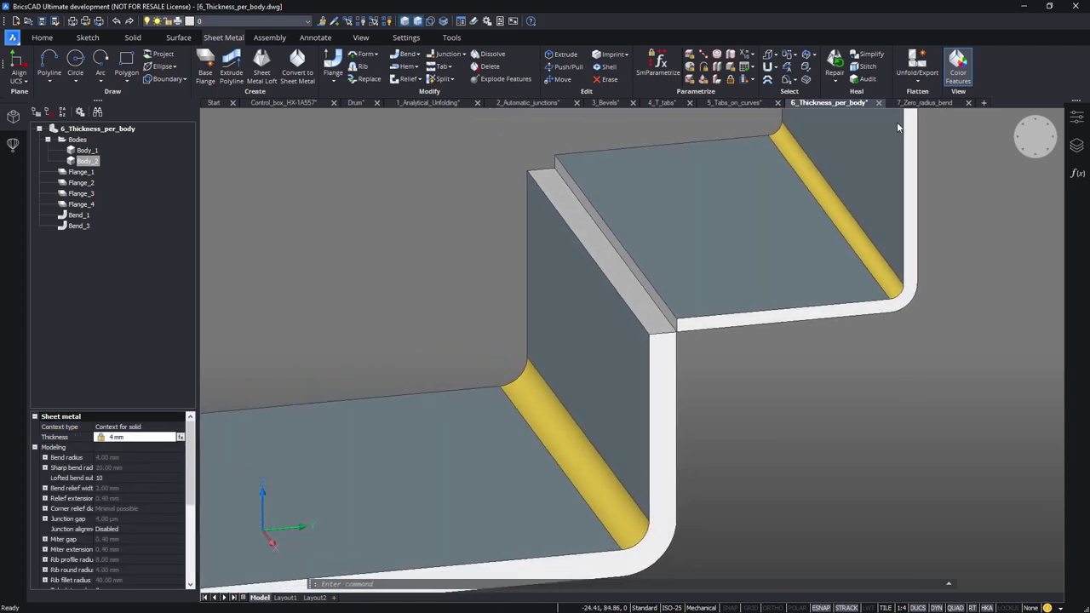
Step: In the 7_Zero_radius_bend drawing, convert the entire model to sheet metal and unfold it from the top flange, placing the flat pattern beside it
left_click(932, 103)
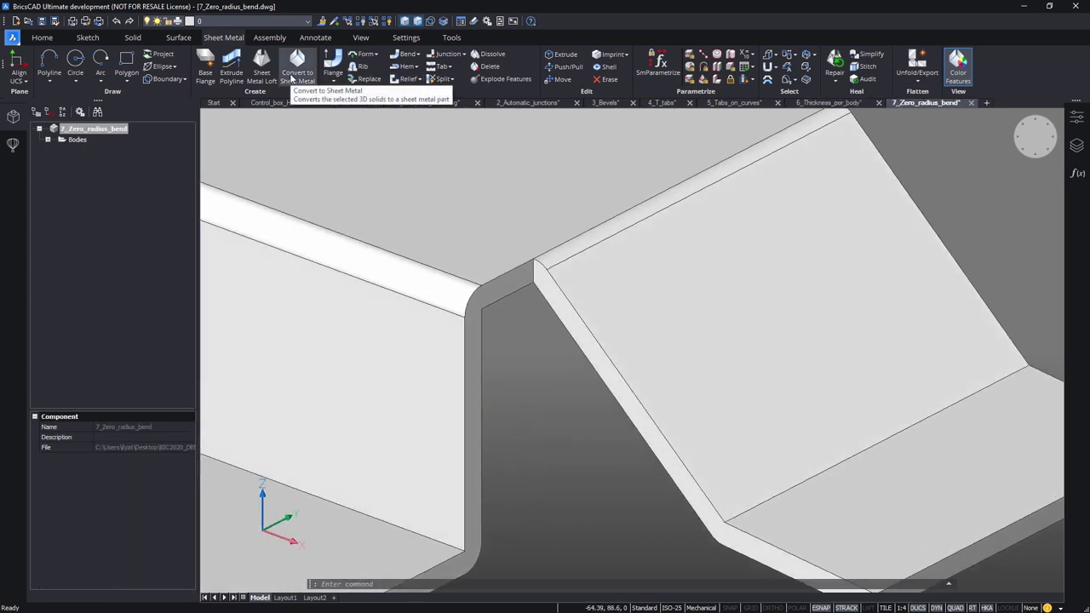
key("Return")
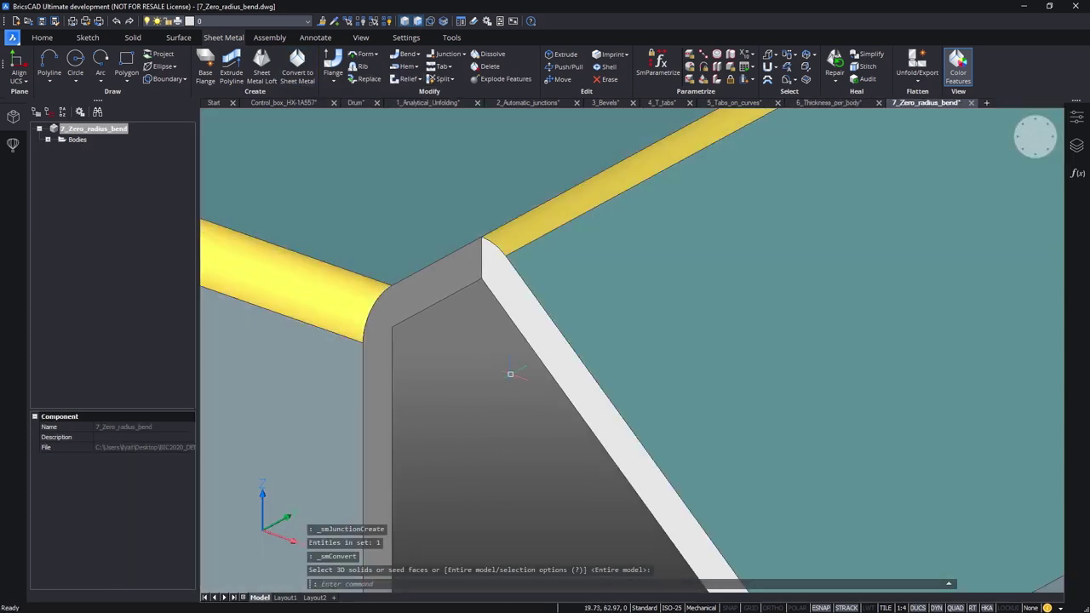
middle_click_drag(613, 397, 421, 201, "shift")
left_click(421, 201)
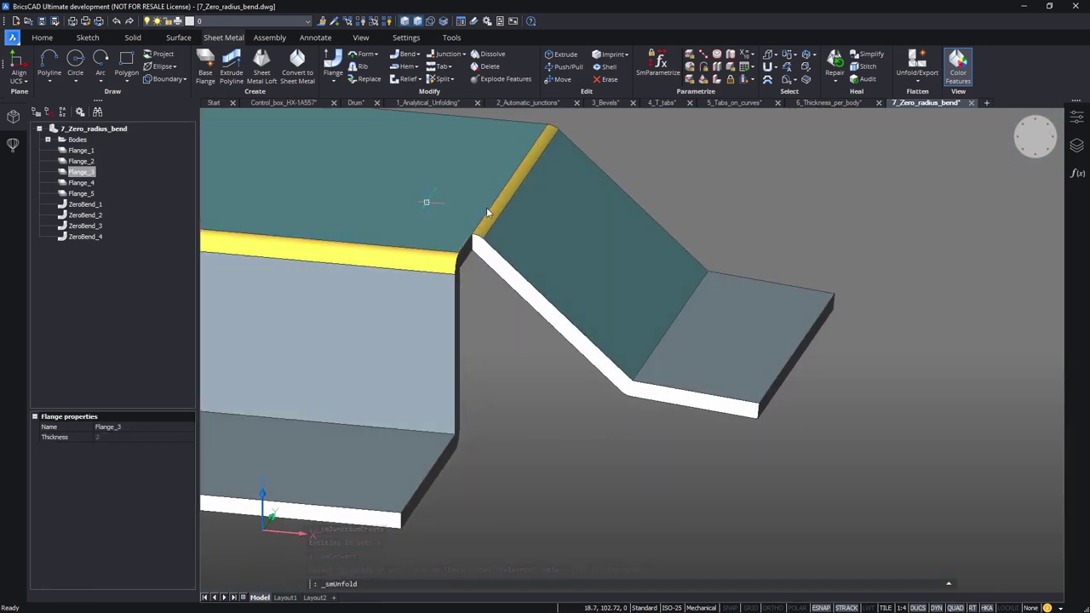
left_click(808, 213)
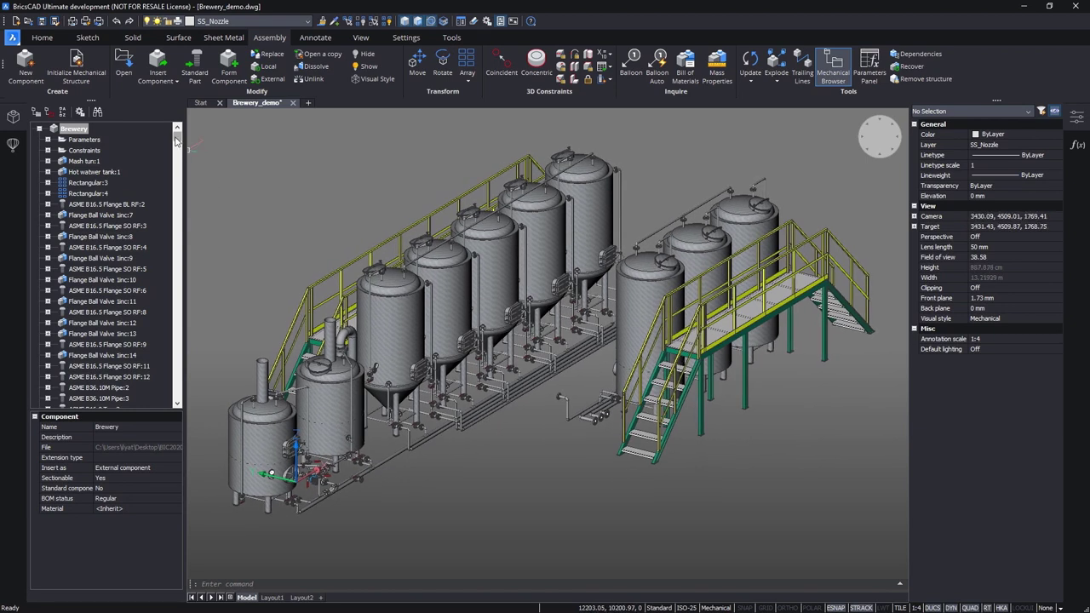
Step: Examine the Brewery assembly's component tree and its list of constraints
mouse_move(176, 142)
left_mouse_down()
mouse_move(177, 196)
mouse_move(177, 134)
left_mouse_up()
left_click(48, 151)
left_click_drag(177, 142, 142, 134)
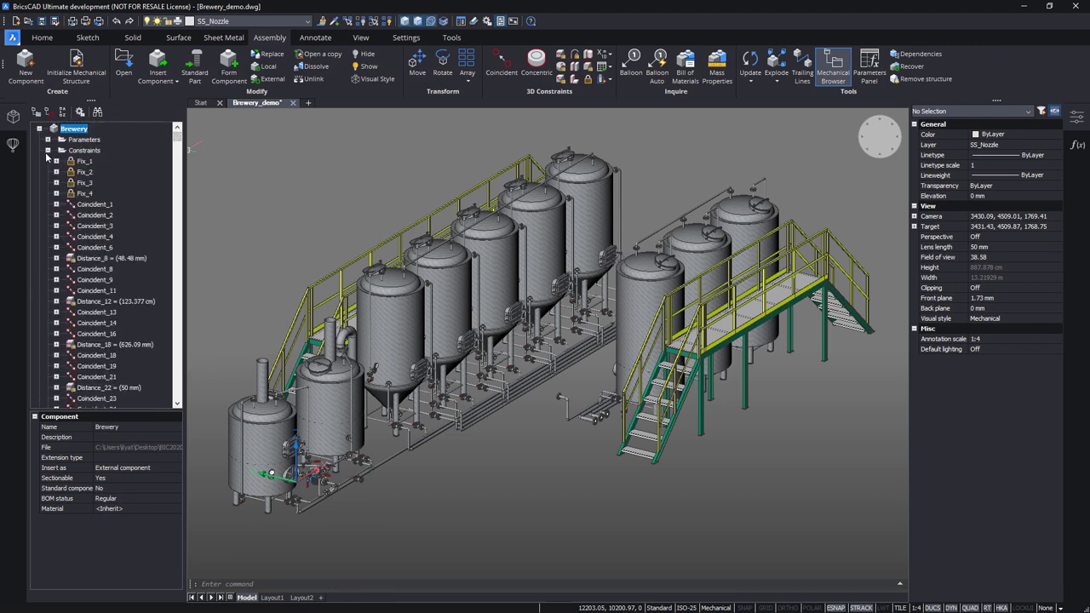
left_click(48, 151)
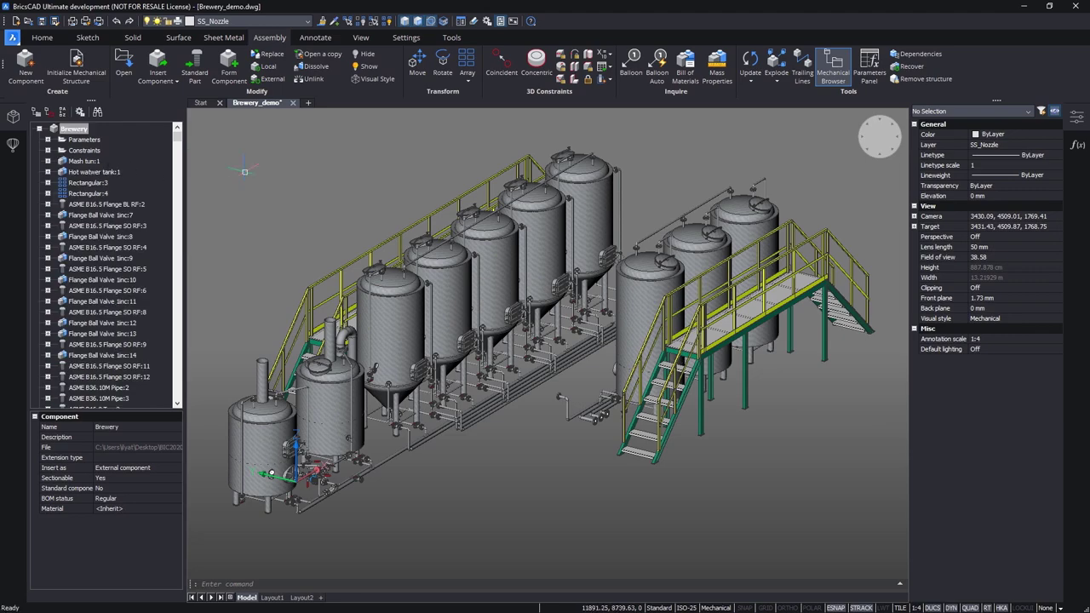
Step: Insert the Service_platform_assembly_L component beside the front tank, at about X -470, Y -950, Z 0
middle_click_drag(272, 474, 358, 447)
scroll(358, 446, "up", 5)
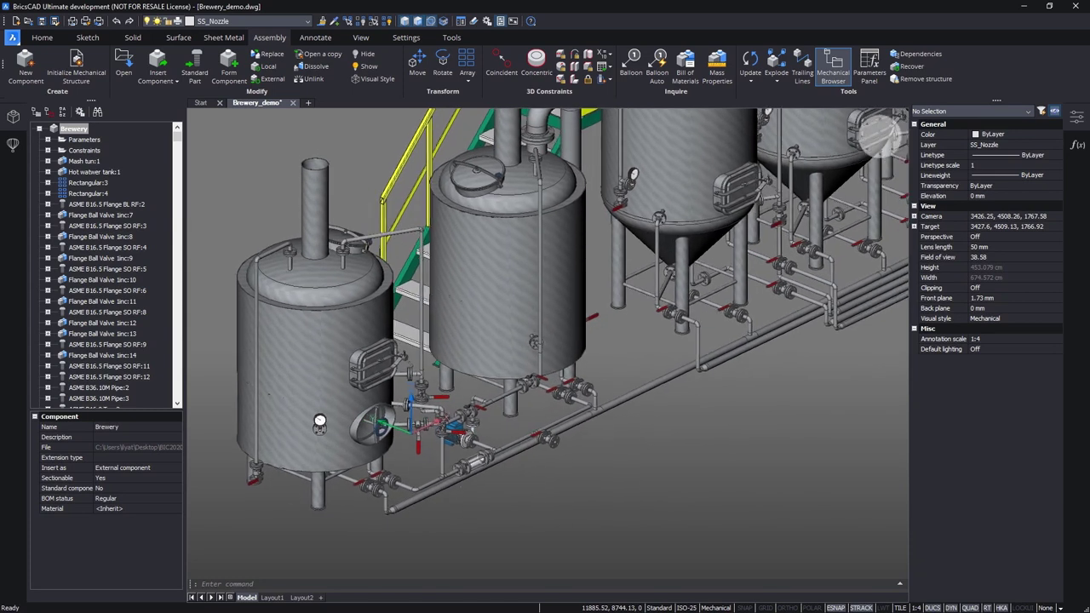
scroll(357, 446, "up", 3)
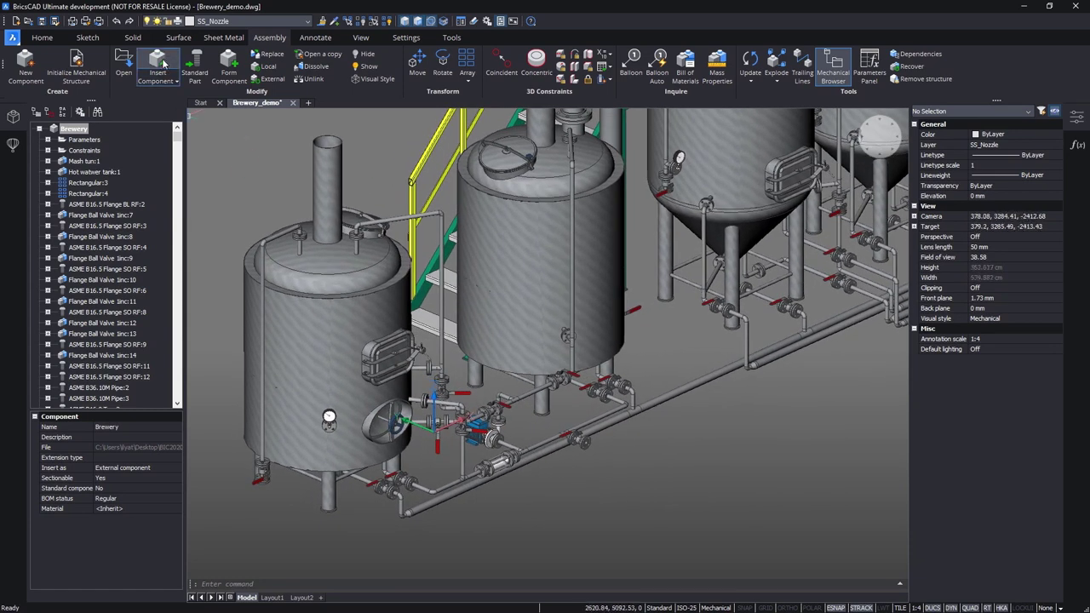
left_click(168, 71)
left_click(637, 414)
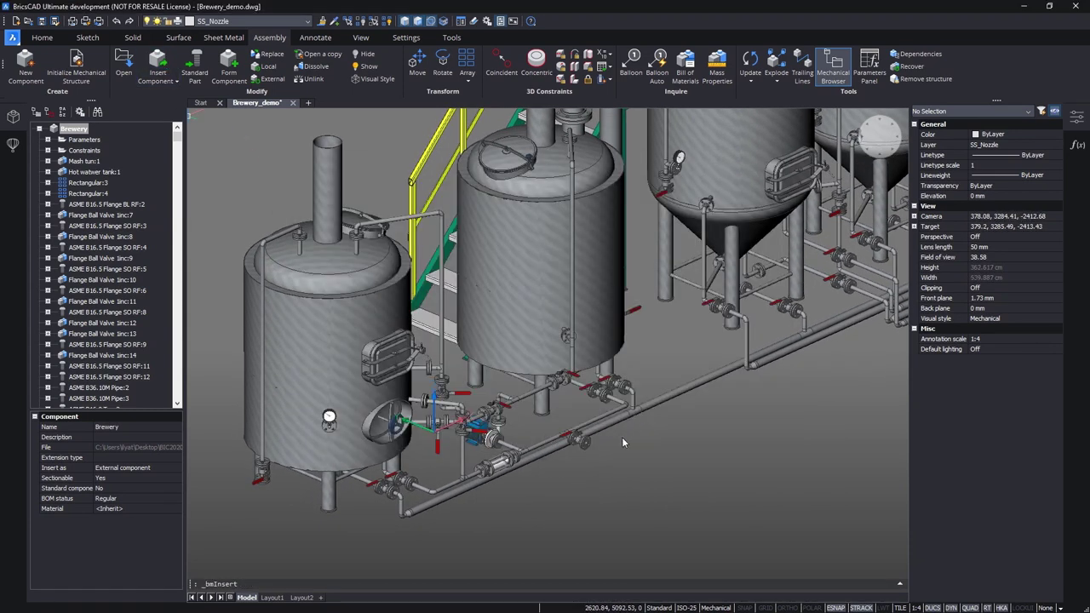
left_click(482, 491)
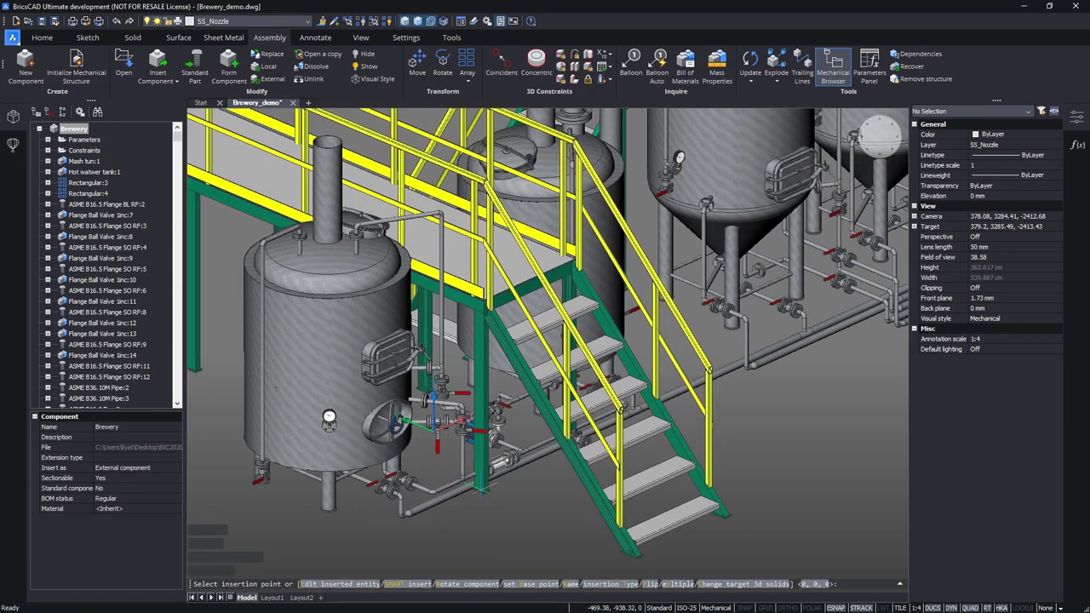
Step: Set the inserted service platform's PlatformHeight to 1000 and PlatformLength to 1600
middle_click_drag(829, 537, 797, 543, "shift")
left_click(449, 348)
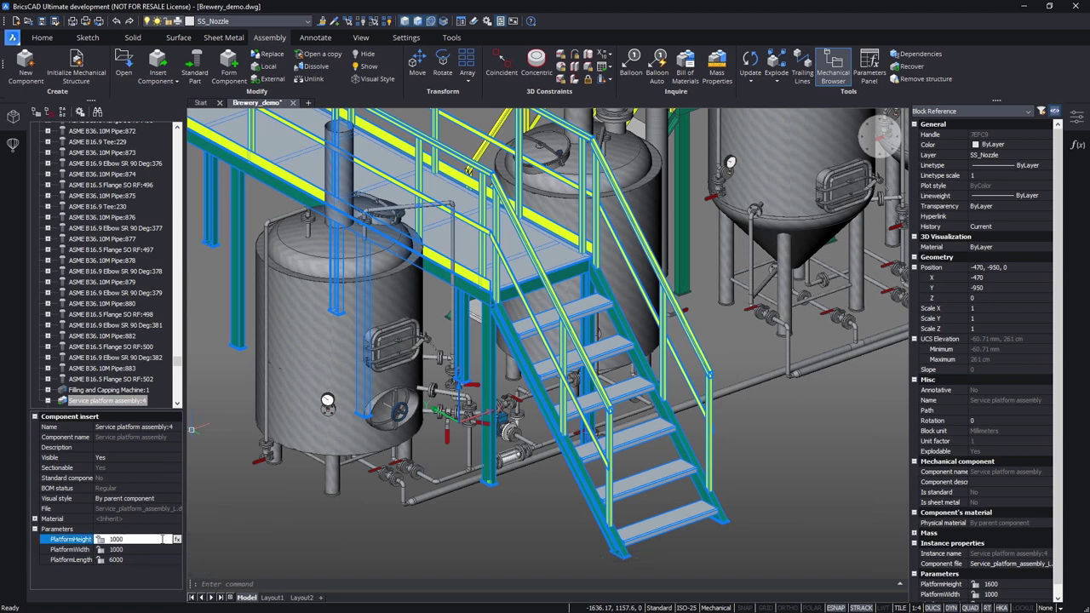
key("Return")
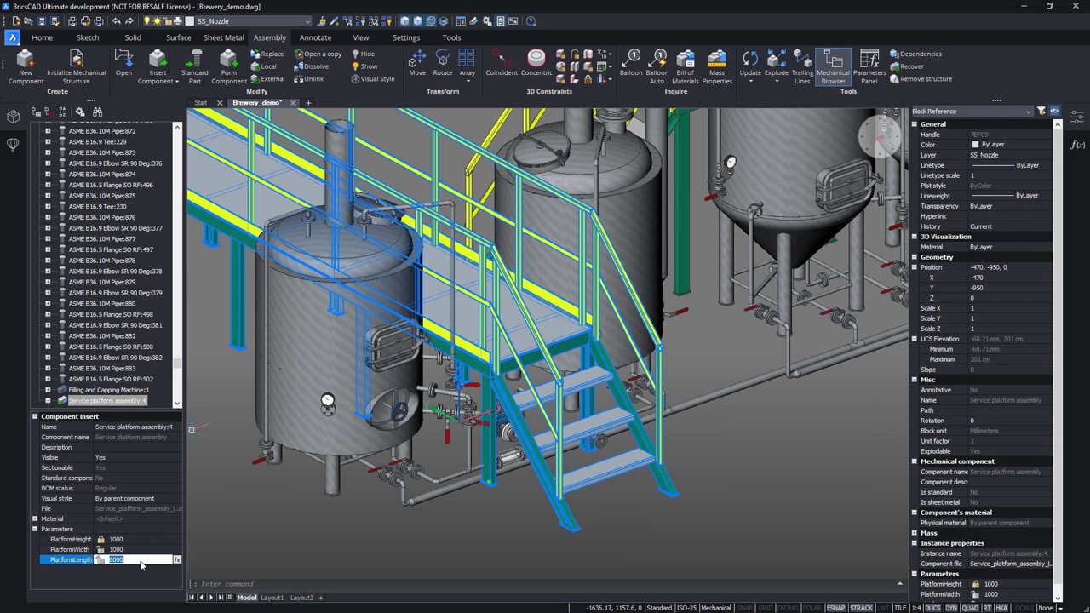
key("Return")
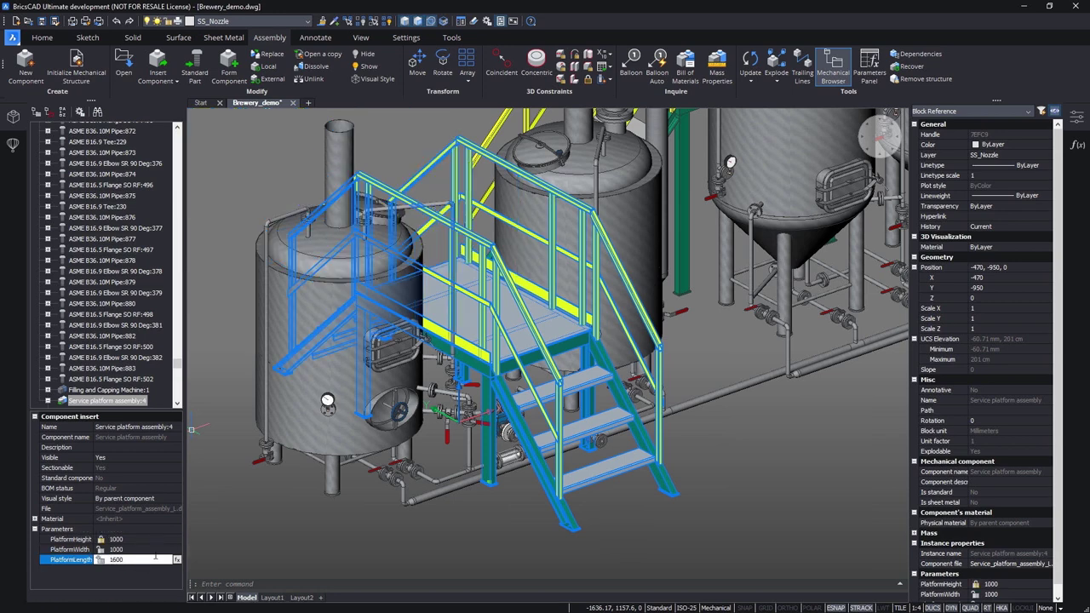
key("Escape")
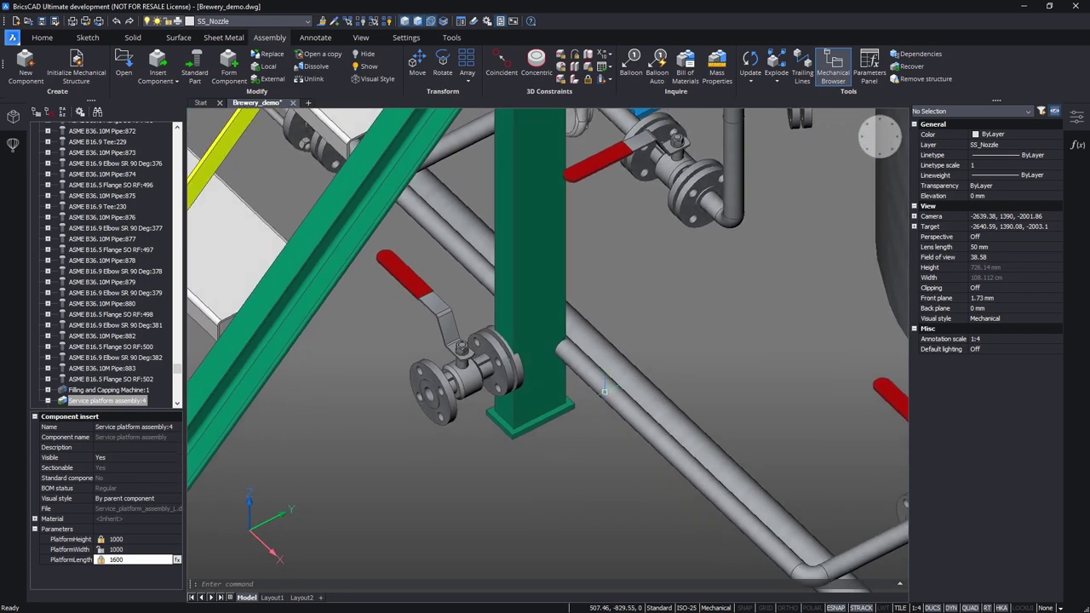
Step: Move the pipe ASME B36.10M Pipe:35 by 150 mm along Y away from the platform's leg, and select ASME B36.10M Pipe:39
left_click(582, 477)
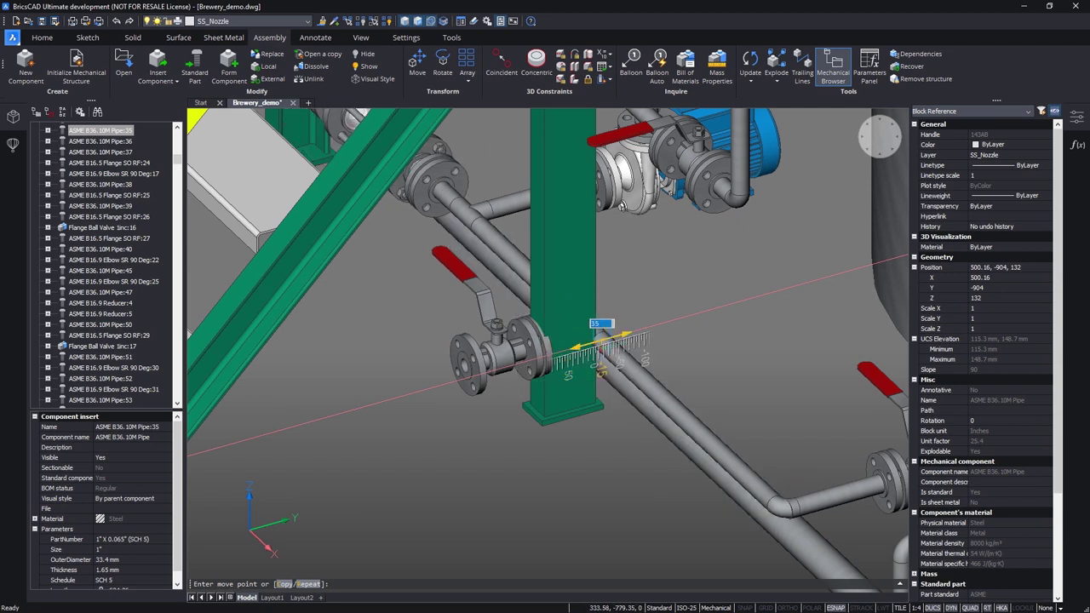
type("0")
key("Return")
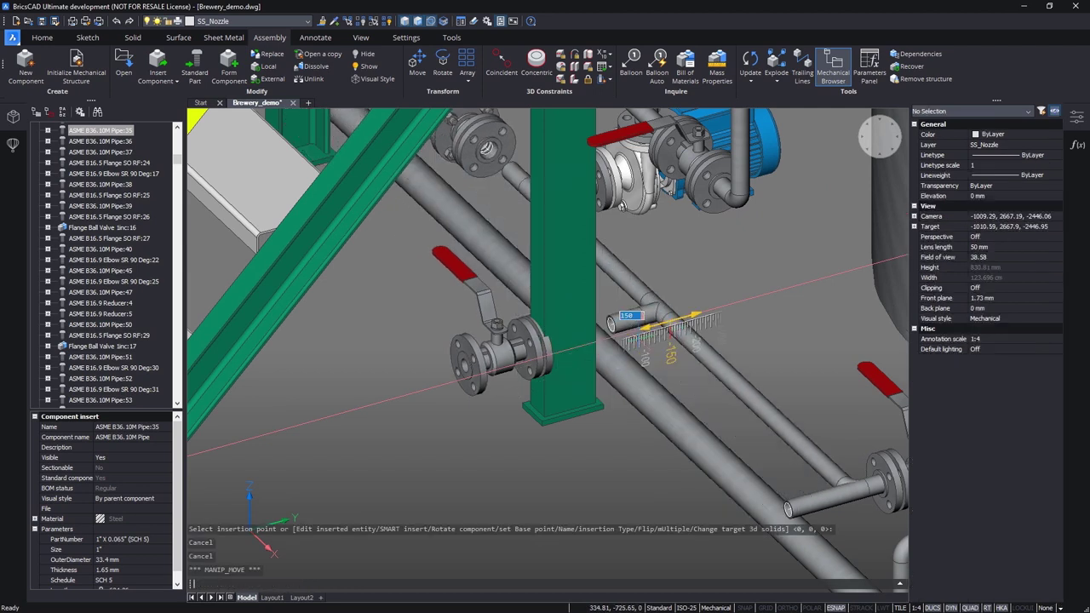
left_click(672, 322)
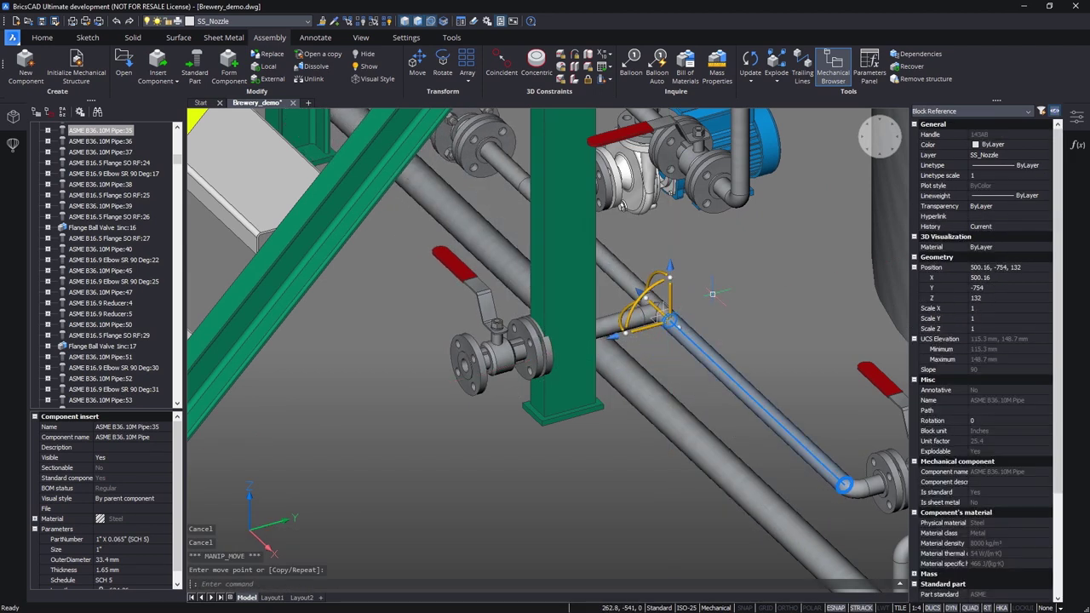
key("Escape")
middle_click_drag(713, 294, 630, 285, "shift")
left_click(627, 284)
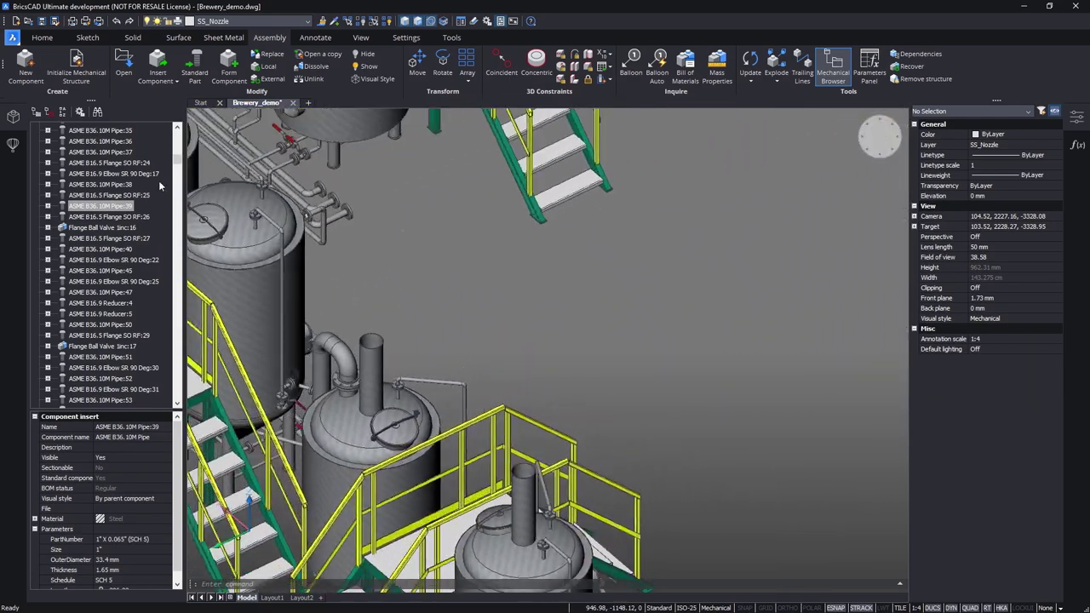
Step: Show the hidden Filling and Capping Machine:1 component in the brewery assembly
left_click_drag(179, 162, 176, 380)
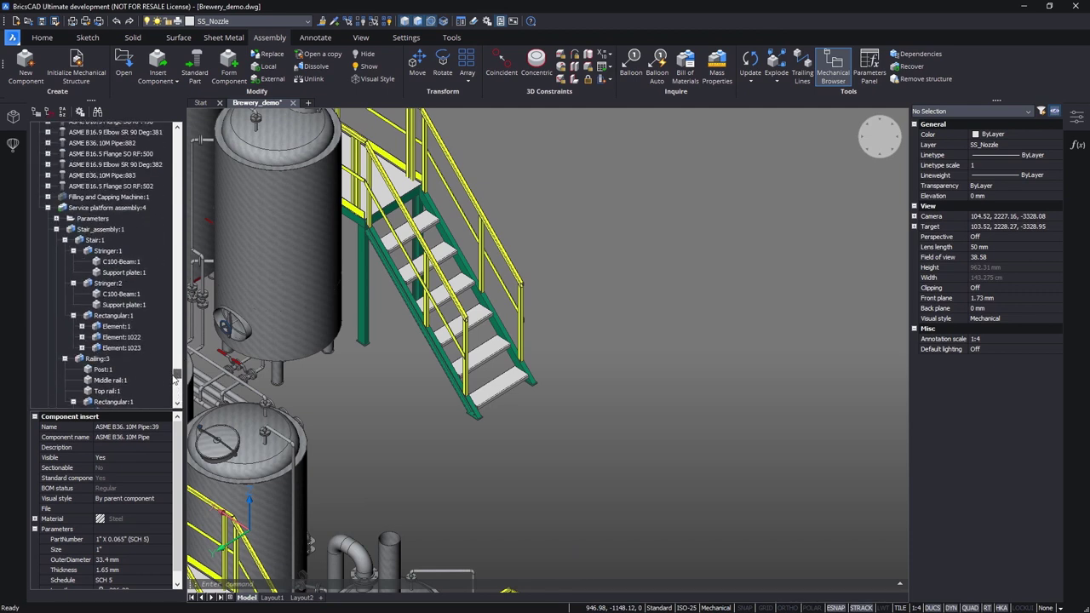
right_click(81, 198)
left_click(94, 294)
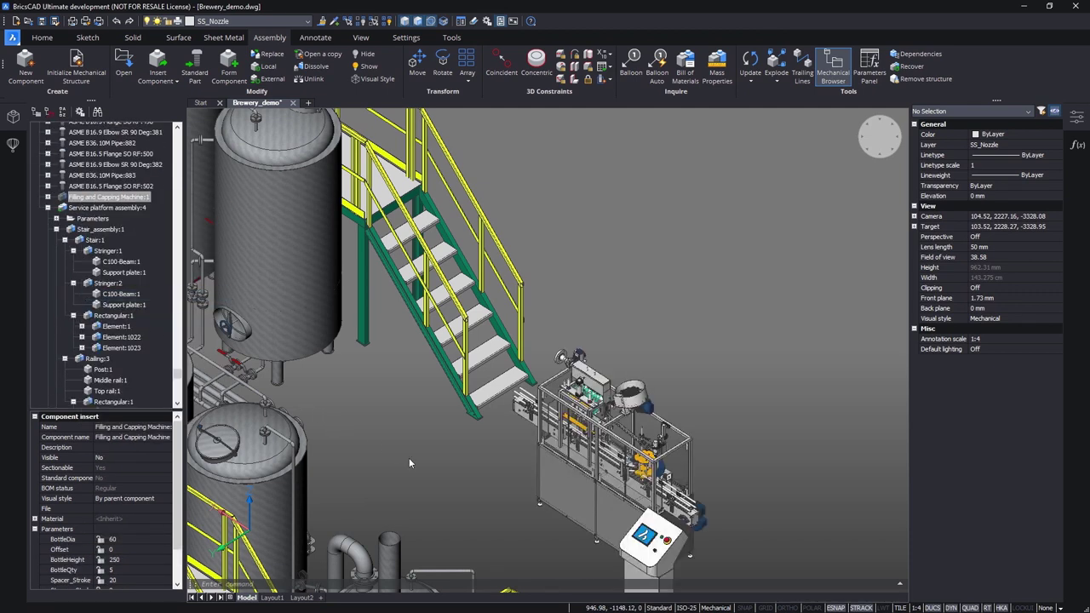
Step: Start inserting the Pump_assembly_2x2_inch component near the filling machine and rotate it so its front inlet faces the pipework
scroll(427, 470, "up", 3)
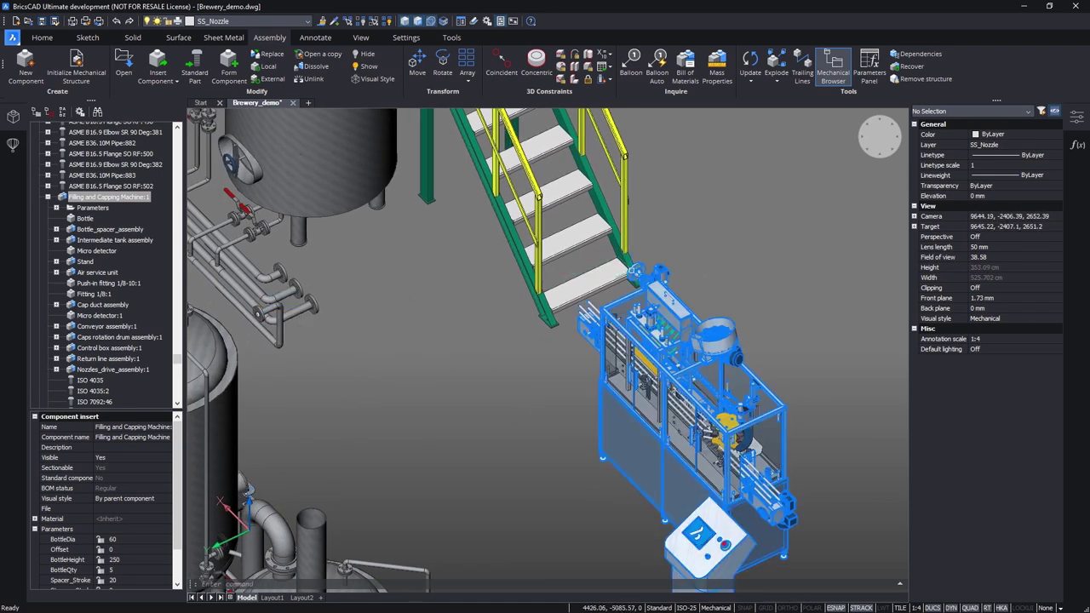
left_click(156, 60)
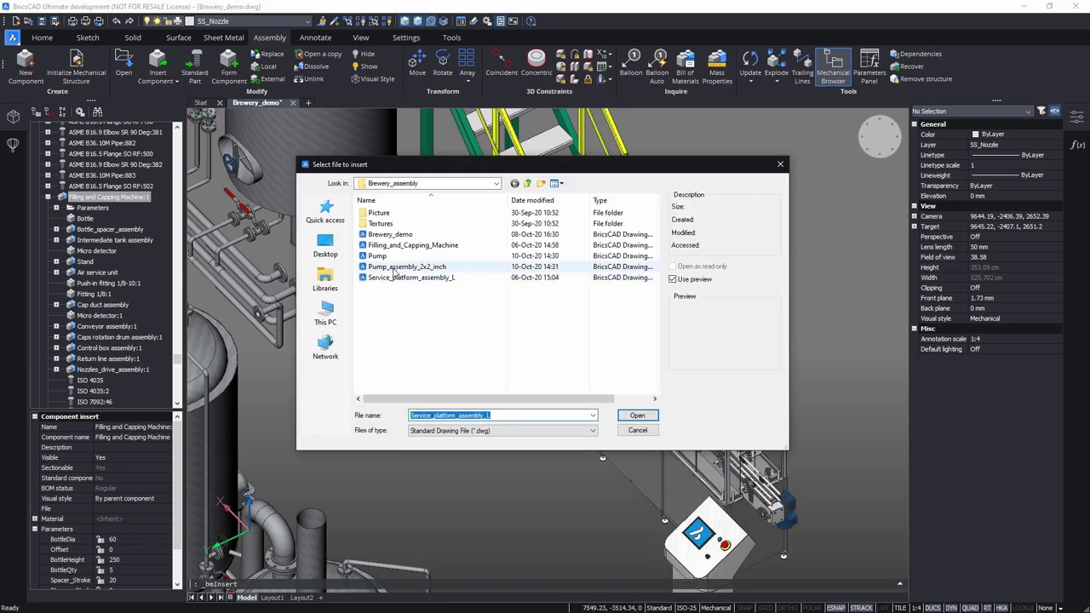
left_click(401, 267)
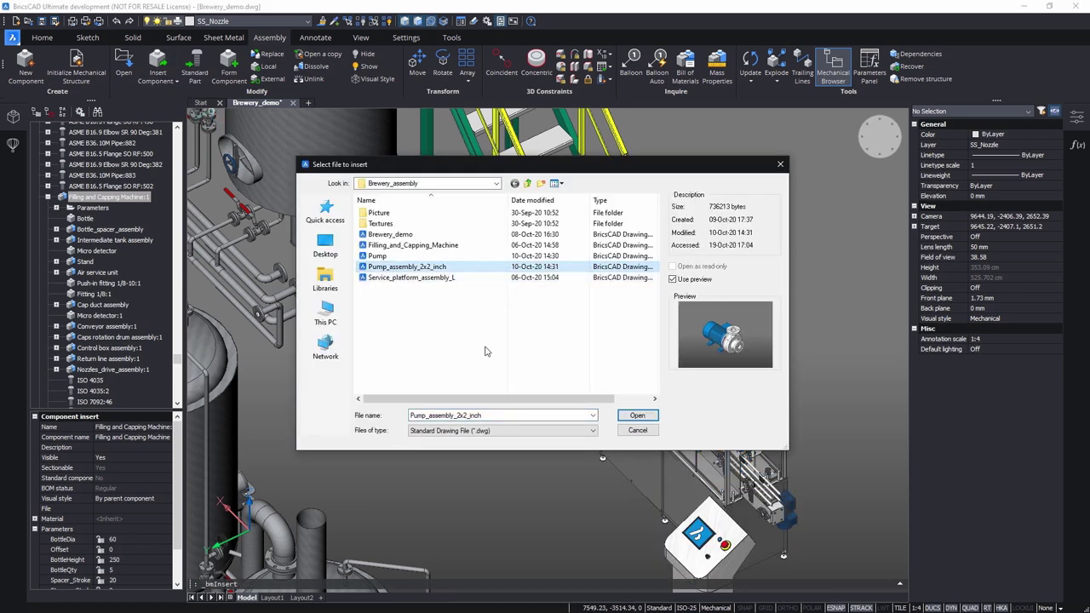
left_click(631, 418)
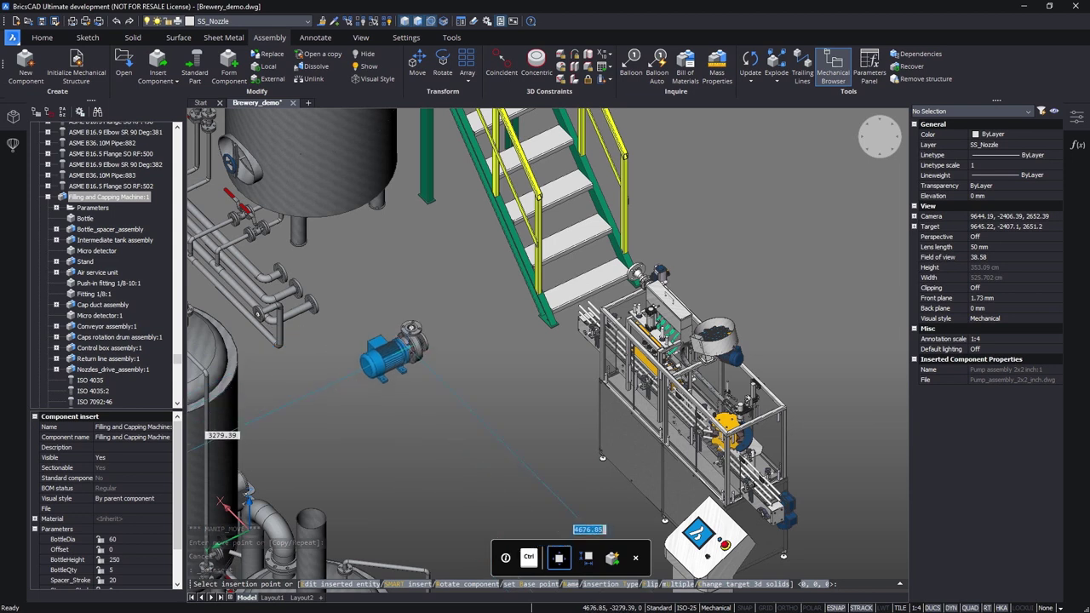
left_click(411, 329)
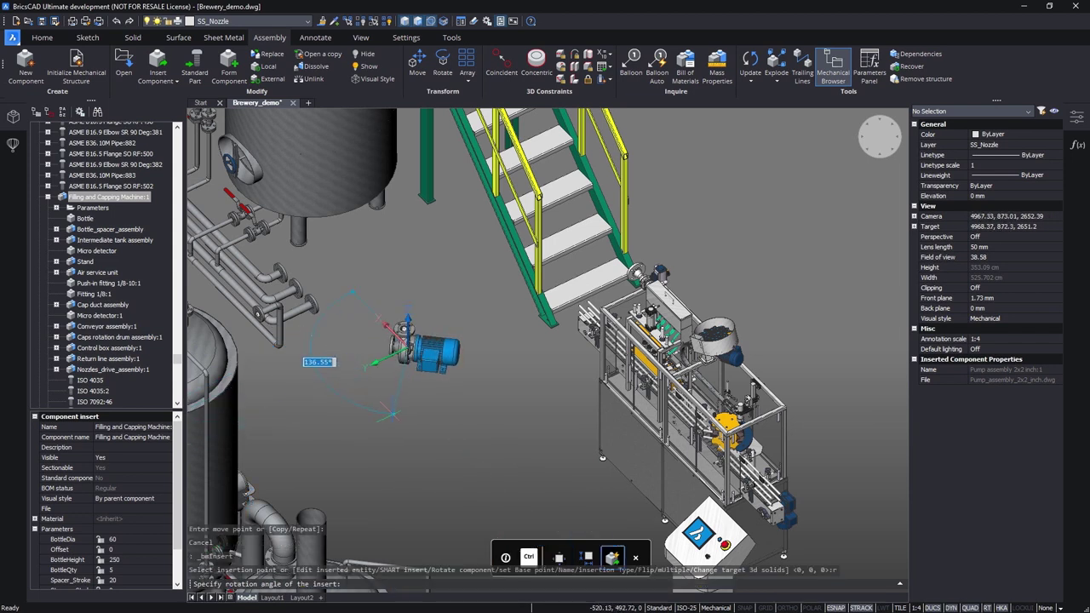
key("Return")
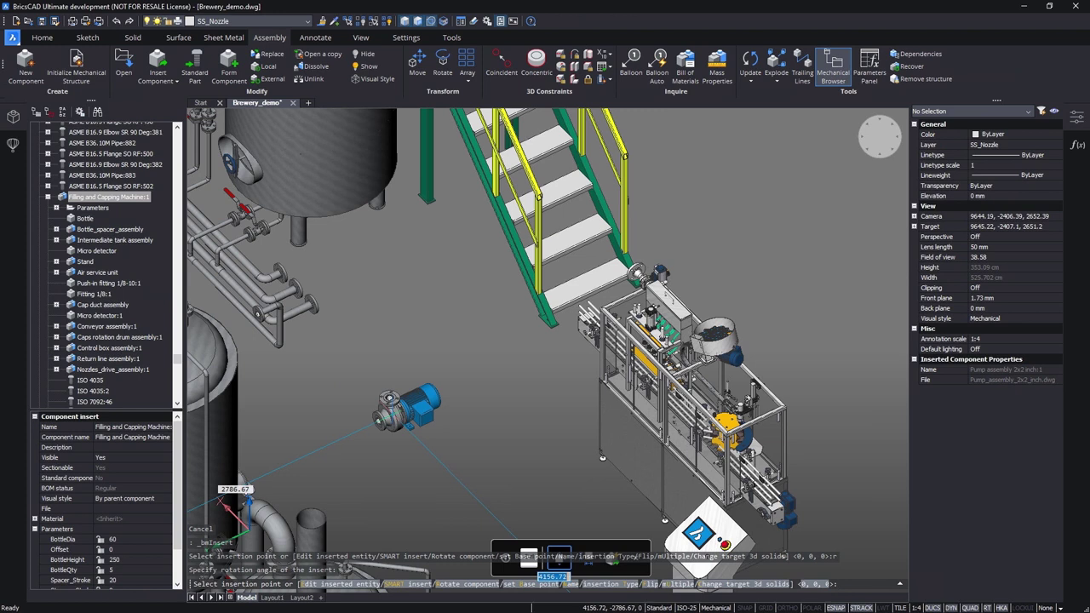
Step: Place the pump assembly at 4800, -3100, 130, between the flanged pipe ends and the filling machine
scroll(376, 332, "up", 3)
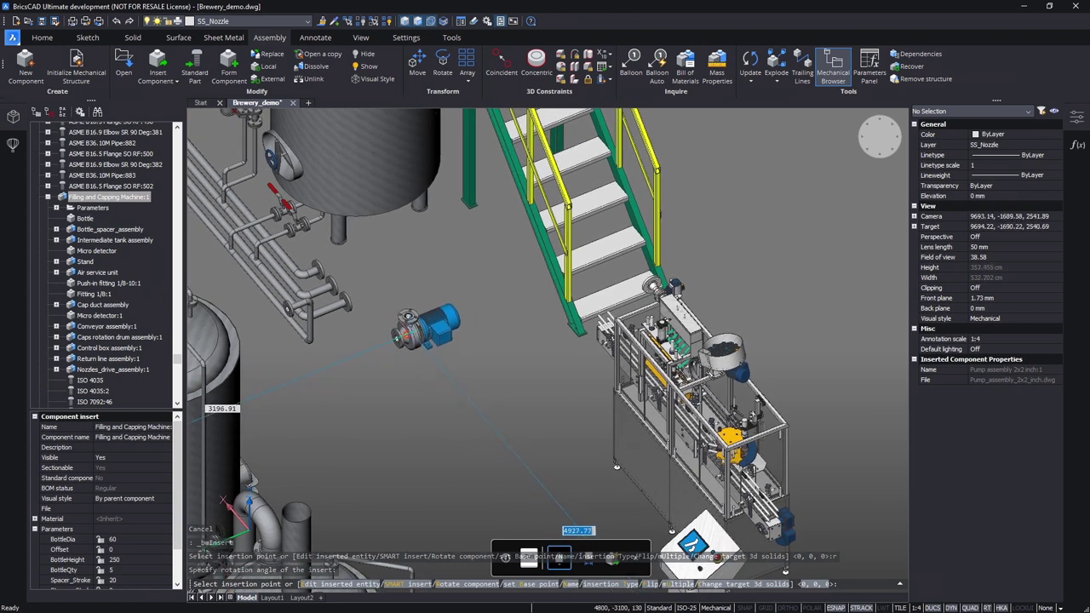
key("Escape")
scroll(411, 409, "up", 6)
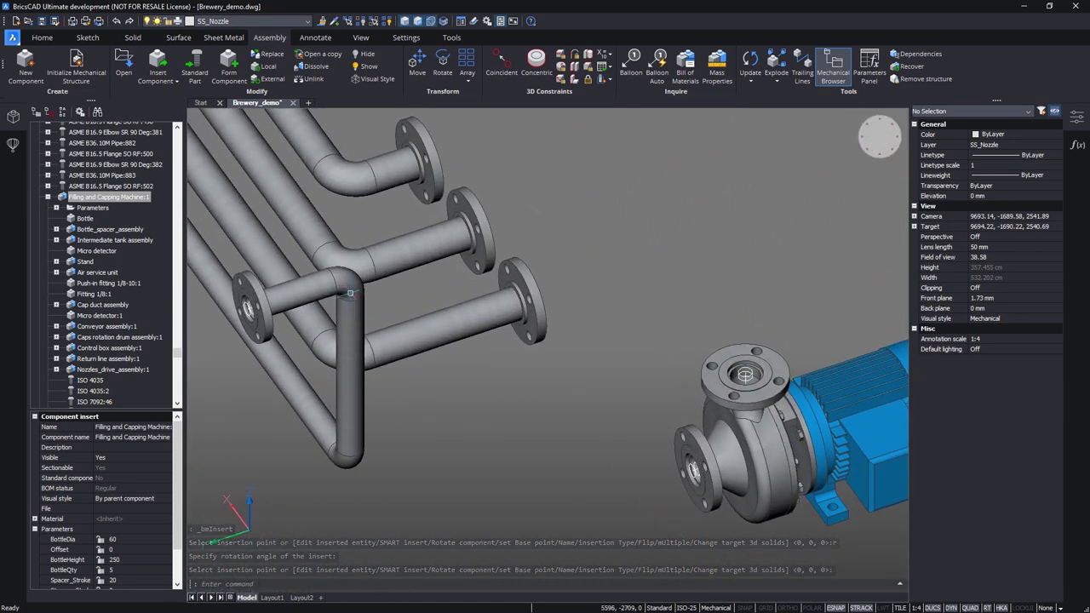
Step: Rotate the upper elbow of the short flanged pipe run by 180° about the vertical axis, turning its flange toward the pump
left_click(349, 291)
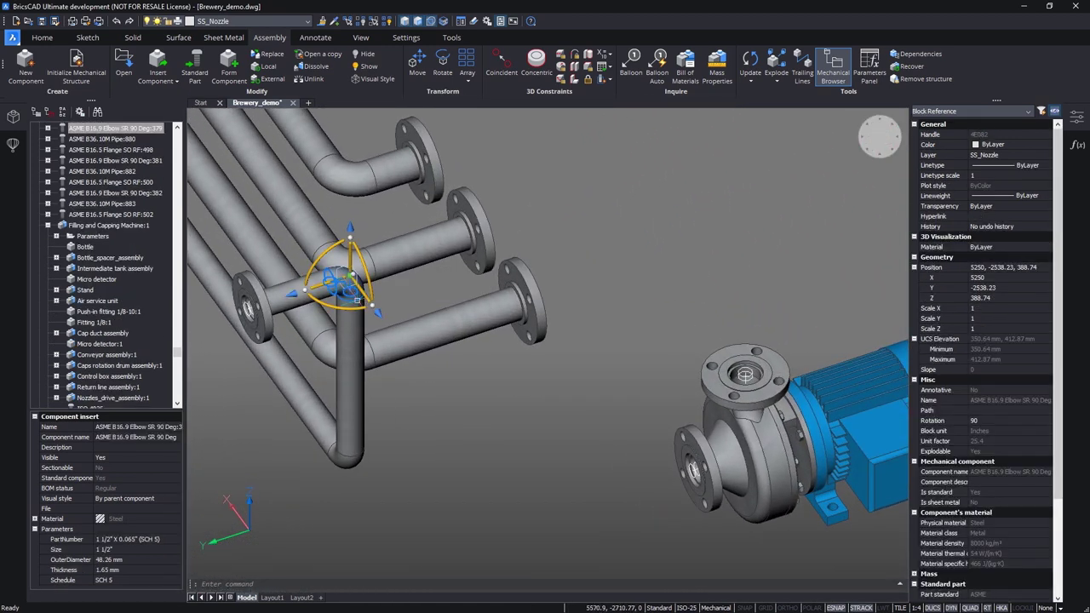
left_click(361, 308)
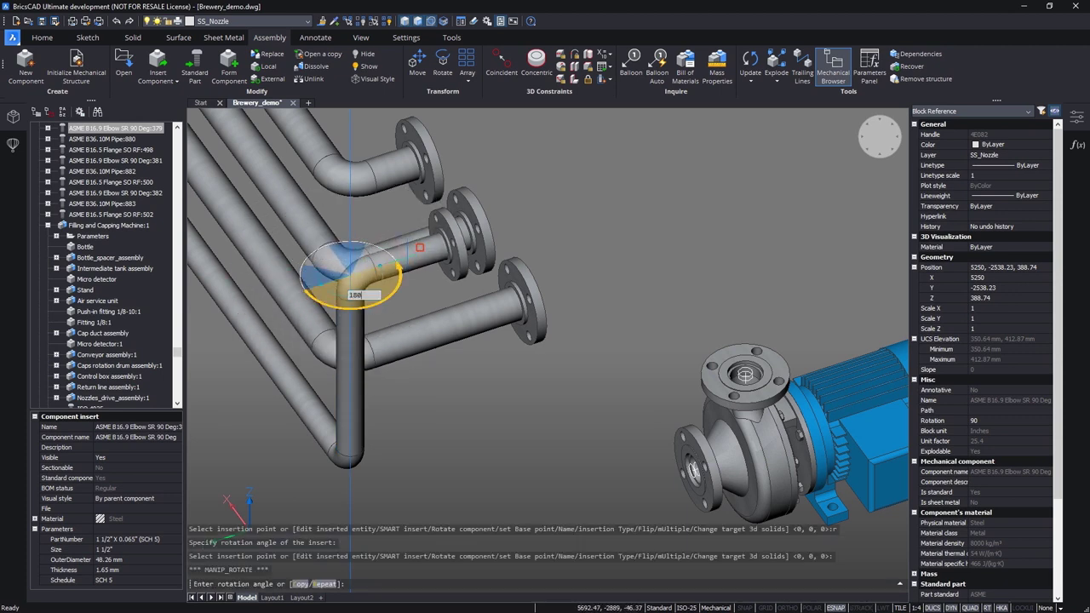
key("Return")
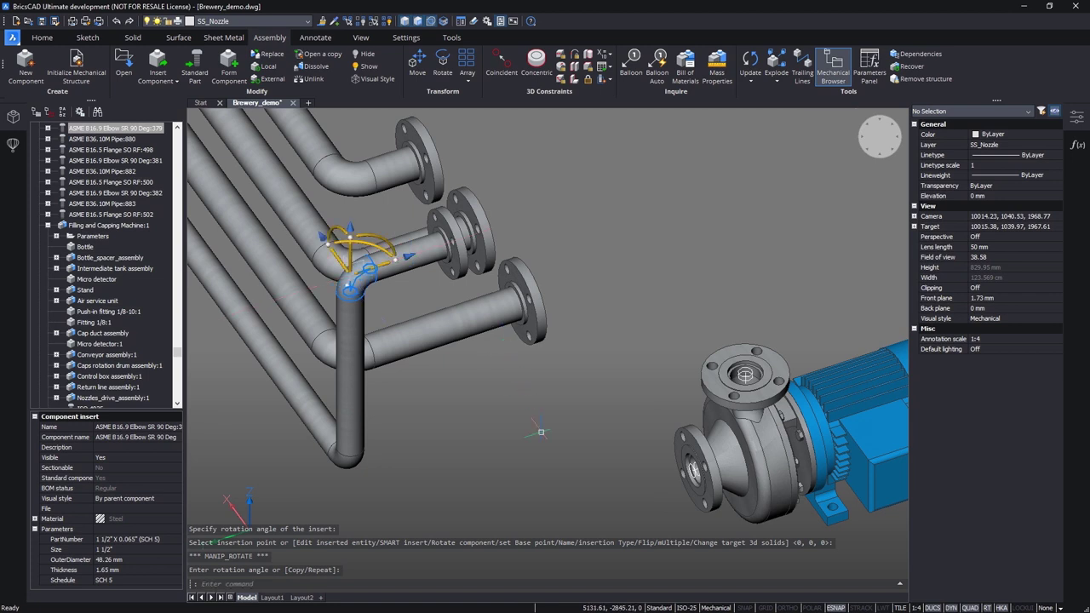
key("Escape")
Step: Make the distance constraint Distance_155 of ASME B36.10M Pipe:880 geometry-driven
left_click(194, 195)
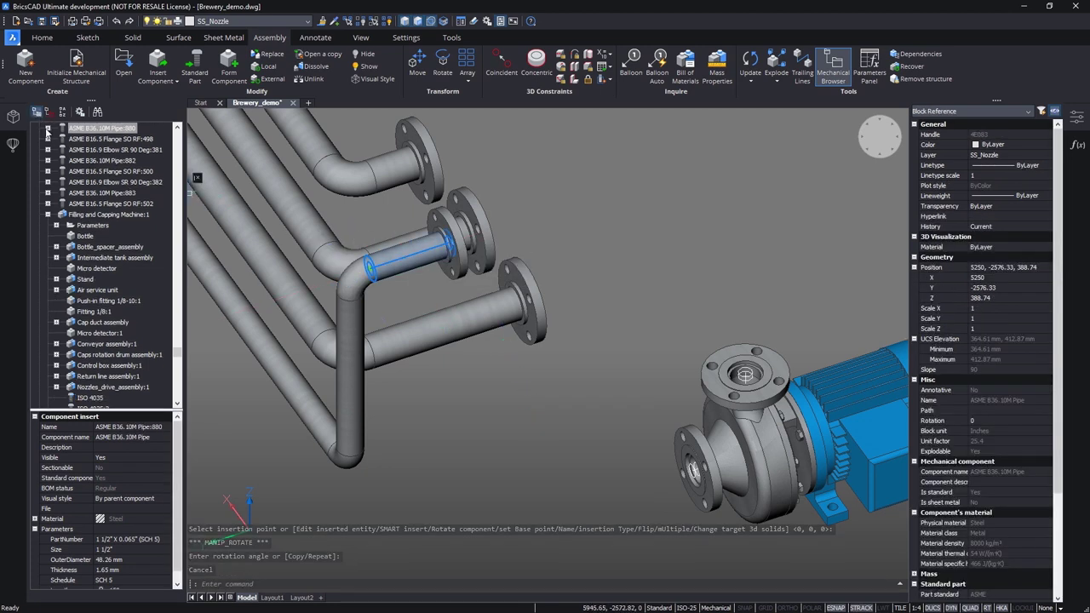
left_click(48, 129)
right_click(83, 181)
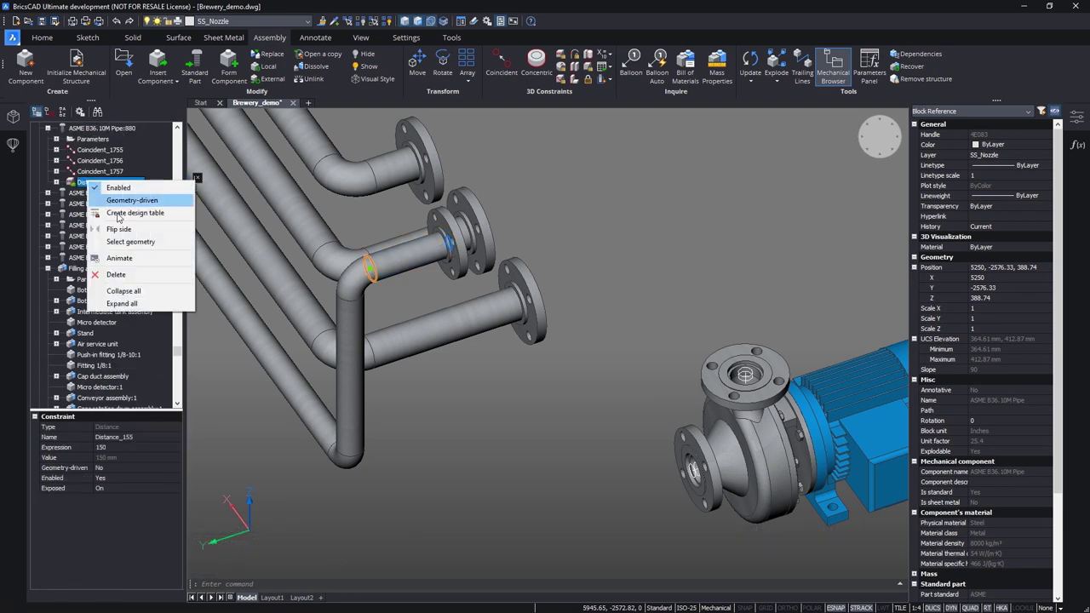
left_click(127, 201)
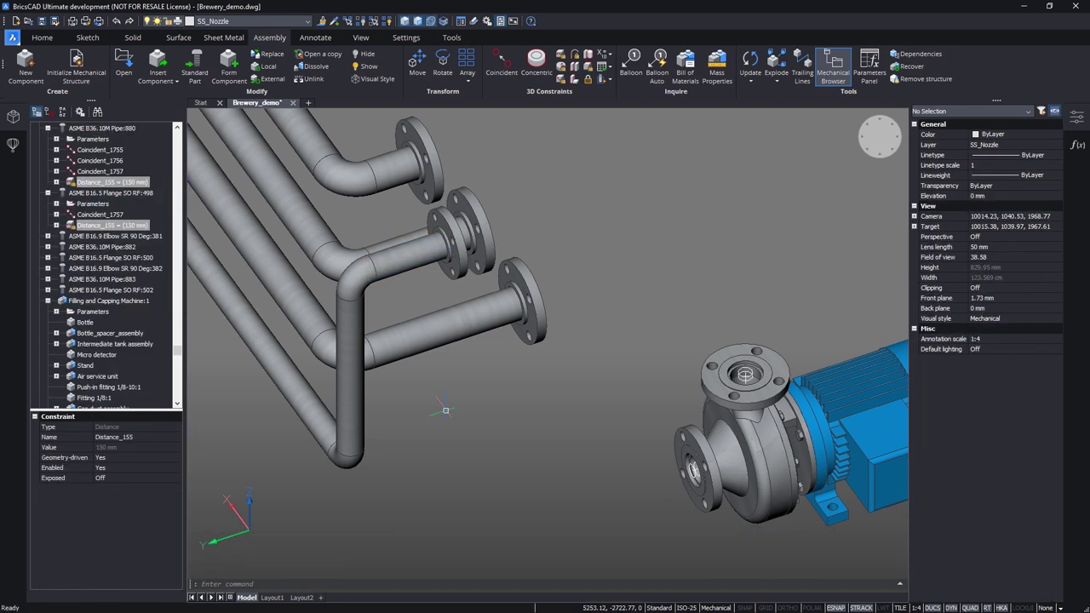
Step: Move the flange ASME B16.5 Flange SO RF:498 onto the node of the pump's front inlet at 4800, -2970.21, 130
left_click(453, 250)
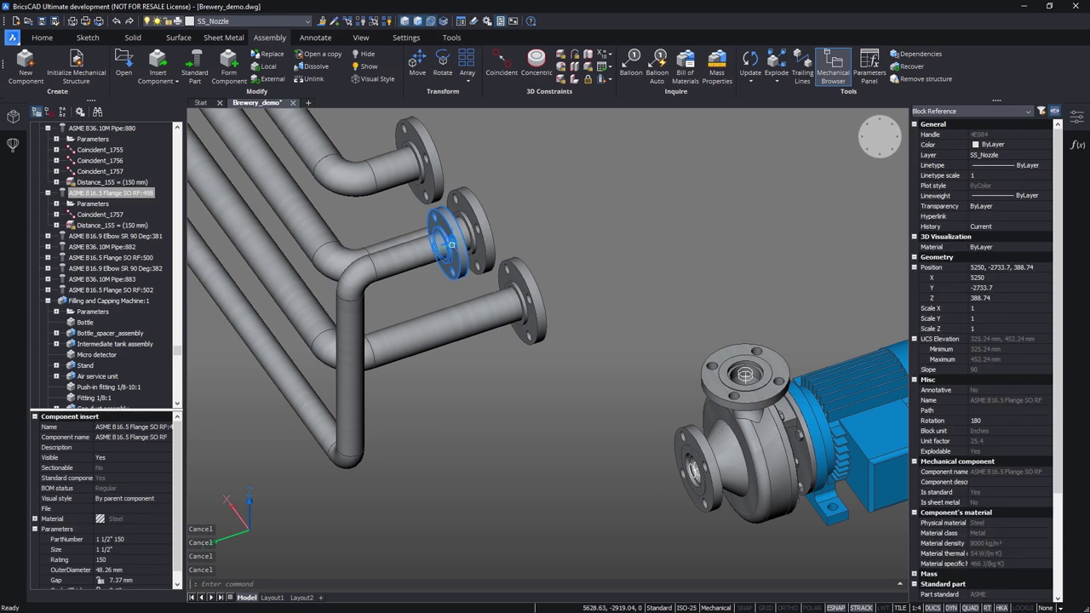
left_click(453, 242)
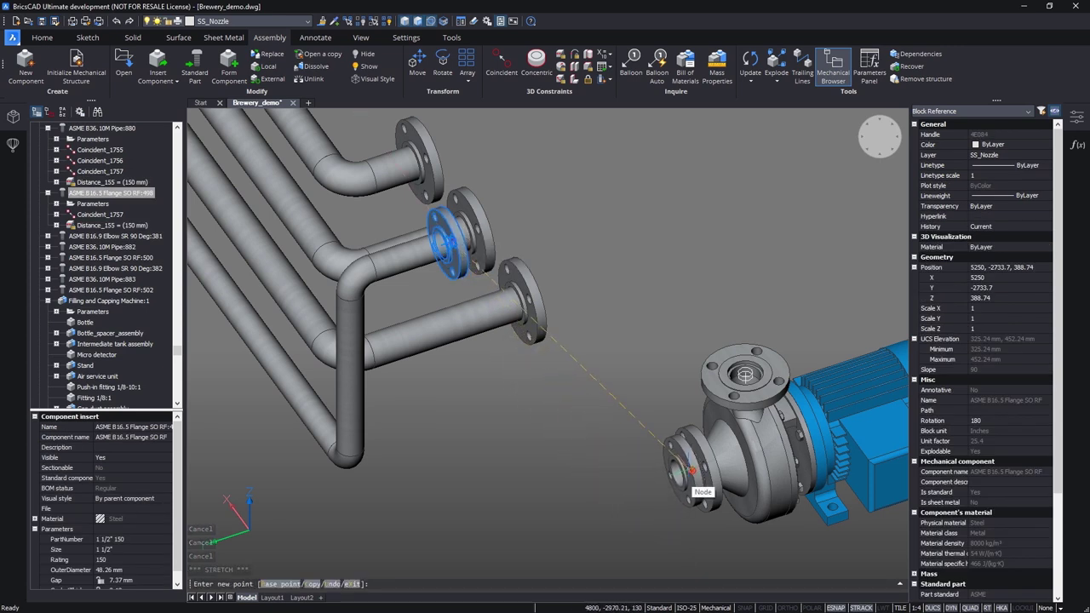
left_click(684, 468)
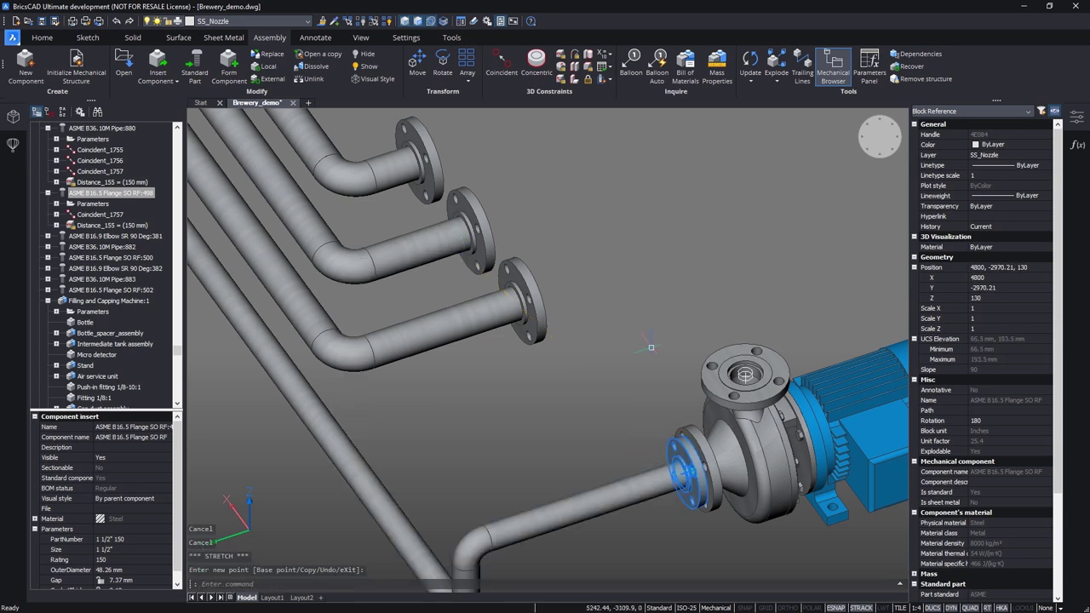
key("Escape")
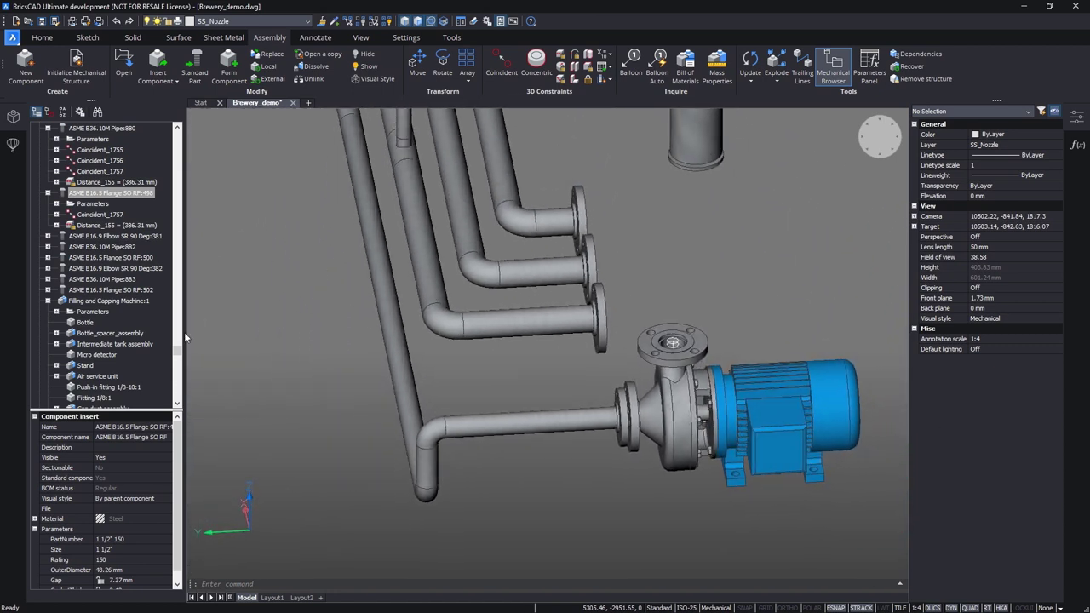
Step: Set the Brewery assembly's Beer_Line_Size parameter to 2"
left_click_drag(177, 356, 159, 134)
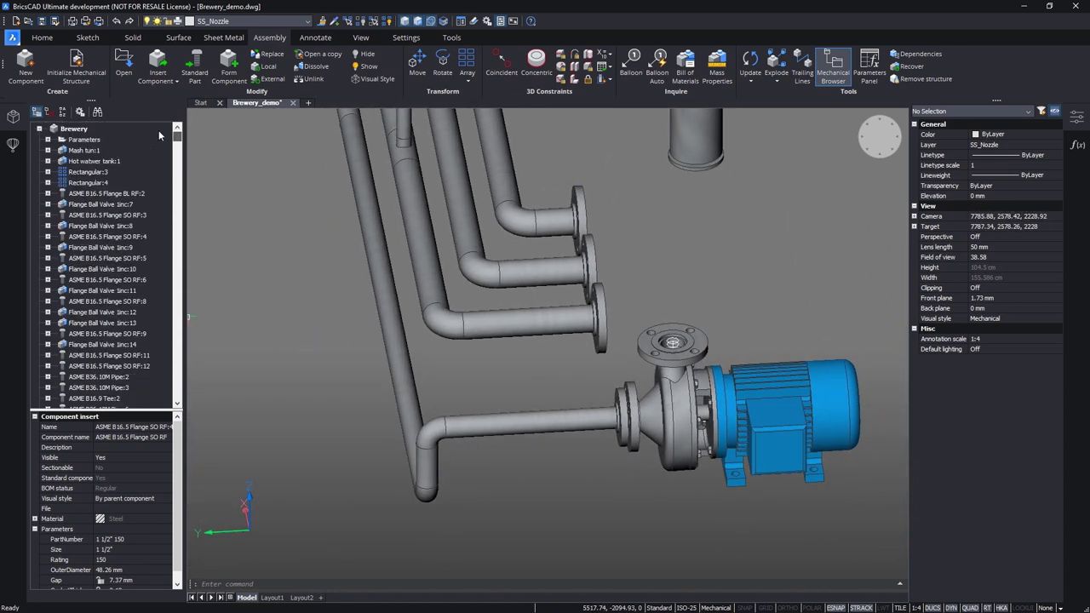
left_click(48, 140)
left_click(73, 150)
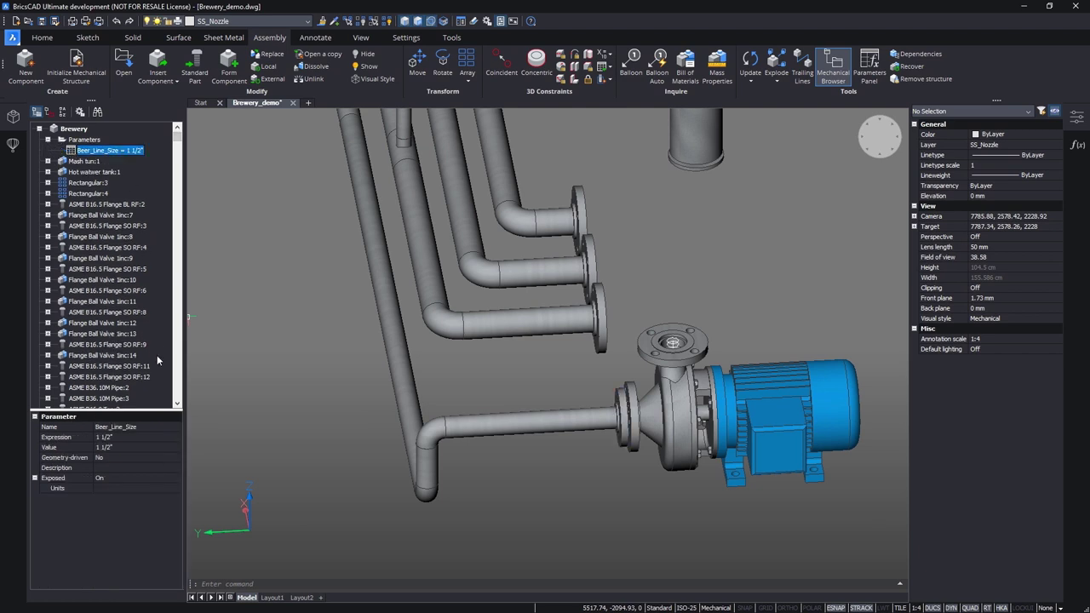
left_click(179, 448)
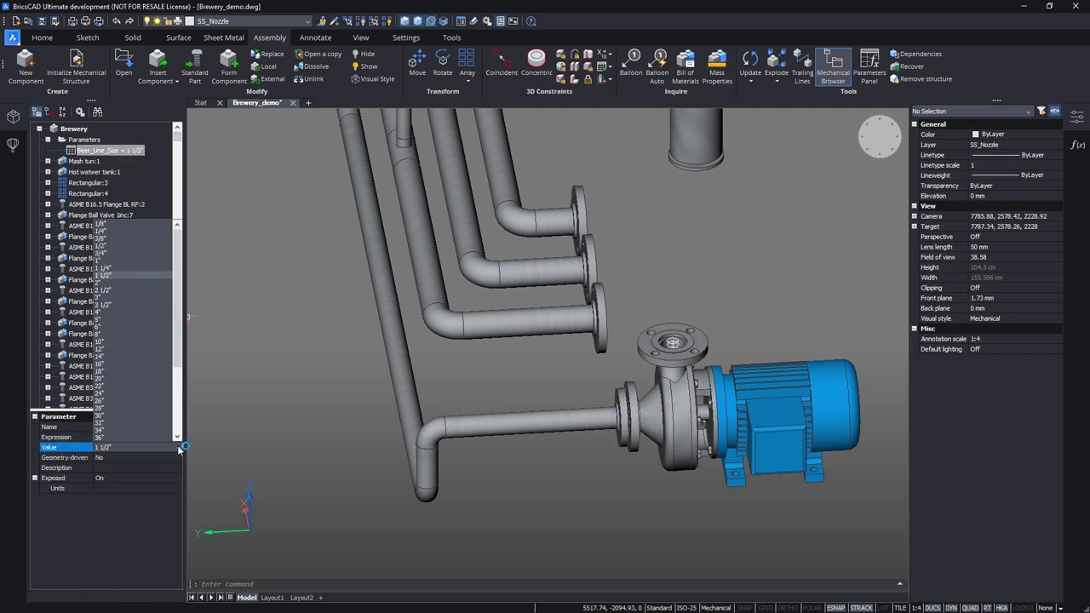
left_click(134, 282)
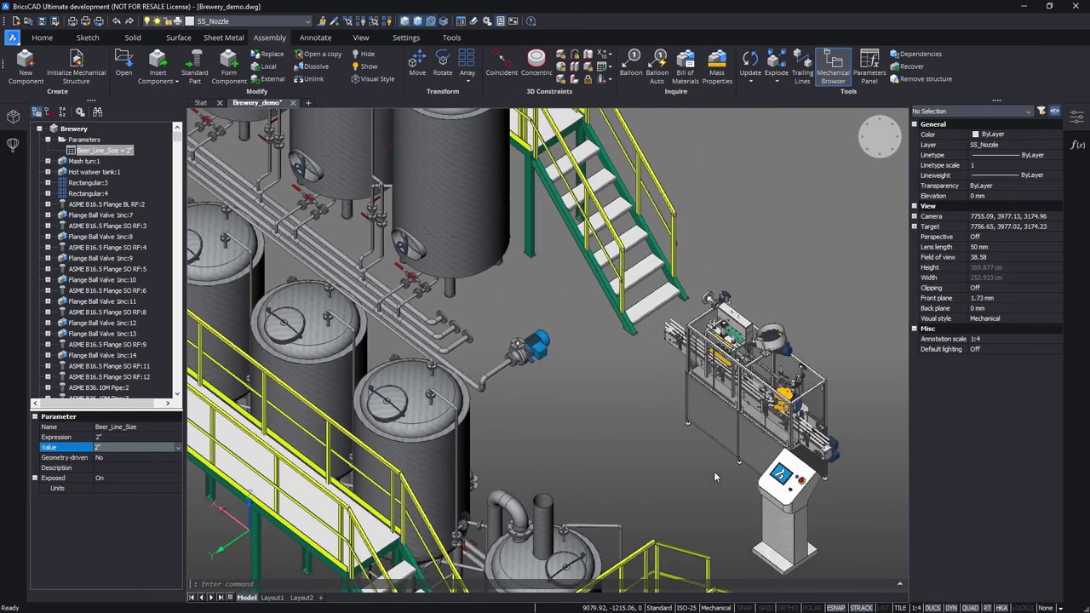
Step: Isolate the Filling and Capping Machine and the pump assembly, hiding all other entities
left_click(705, 460)
left_click(650, 402)
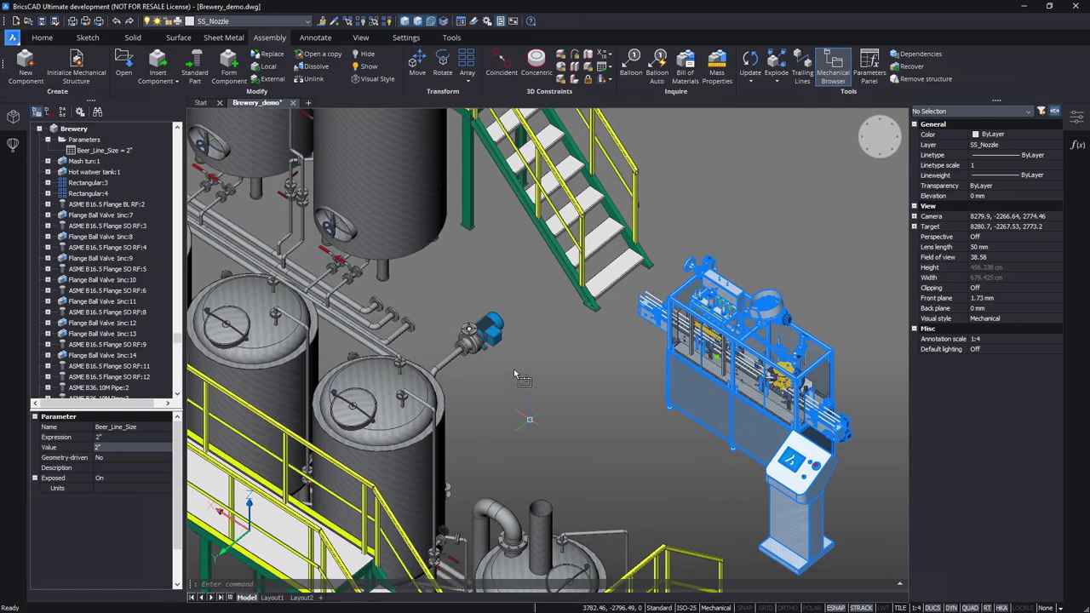
left_click(541, 381)
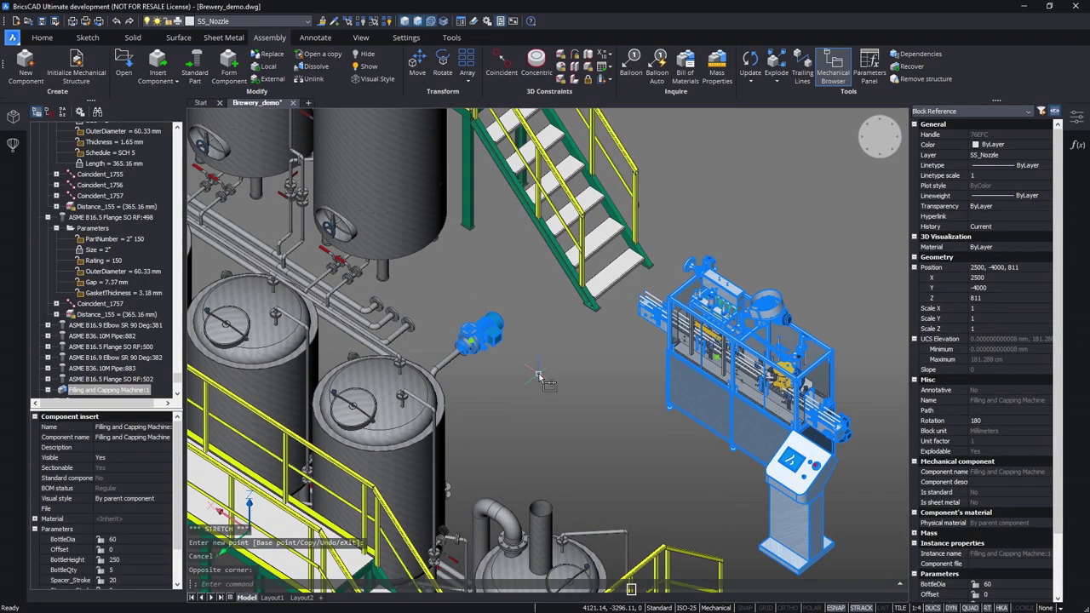
mouse_move(550, 394)
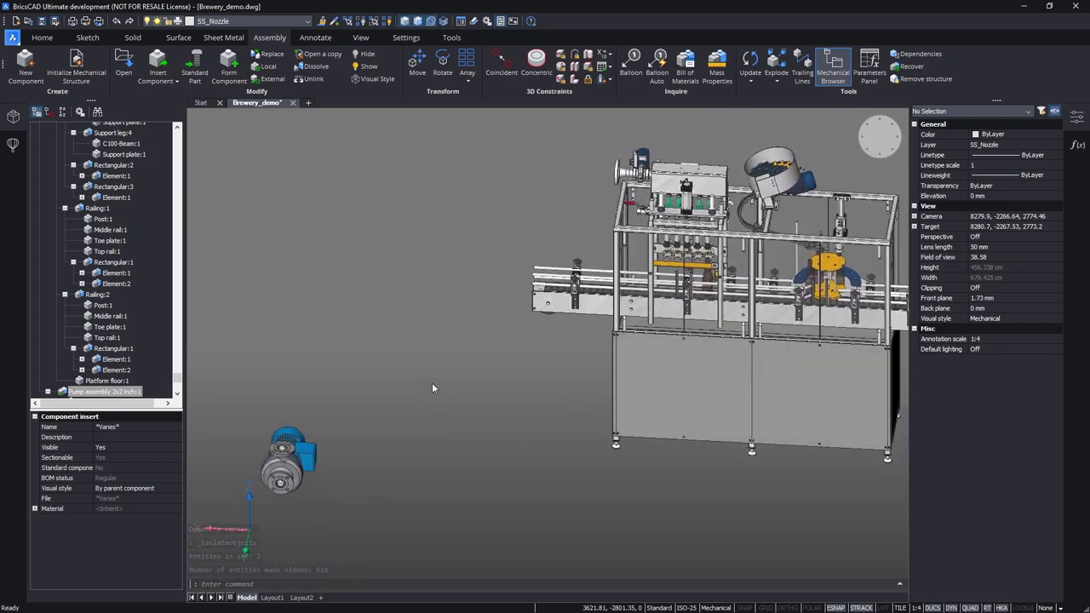
Step: Browse the standard parts library to the ASME piping flanges, show it as a list and filter for "rf"
left_click(14, 146)
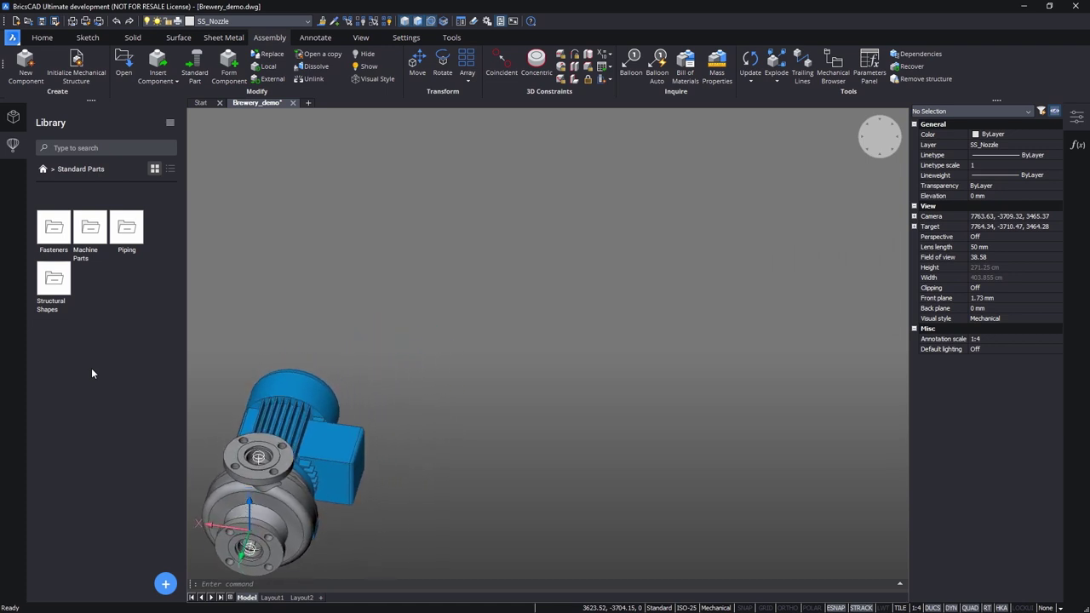
left_click(126, 228)
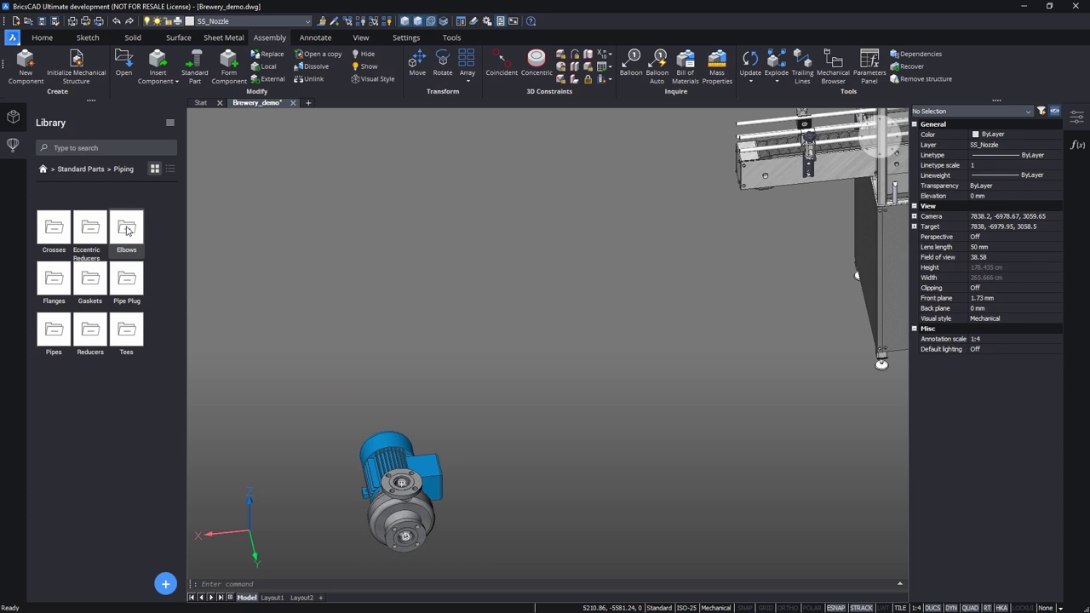
left_click(170, 170)
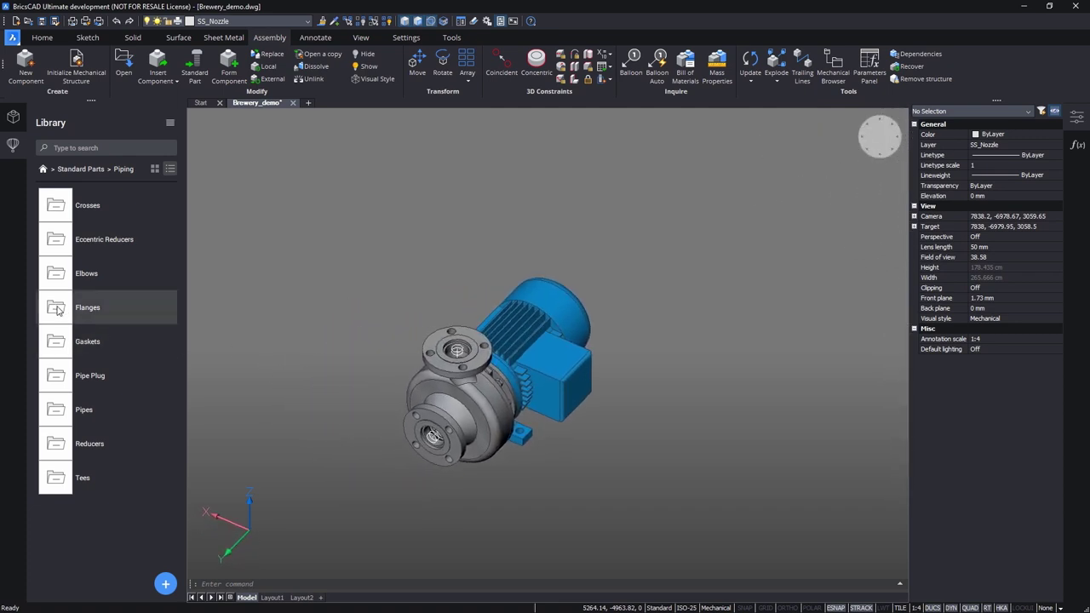
left_click(57, 307)
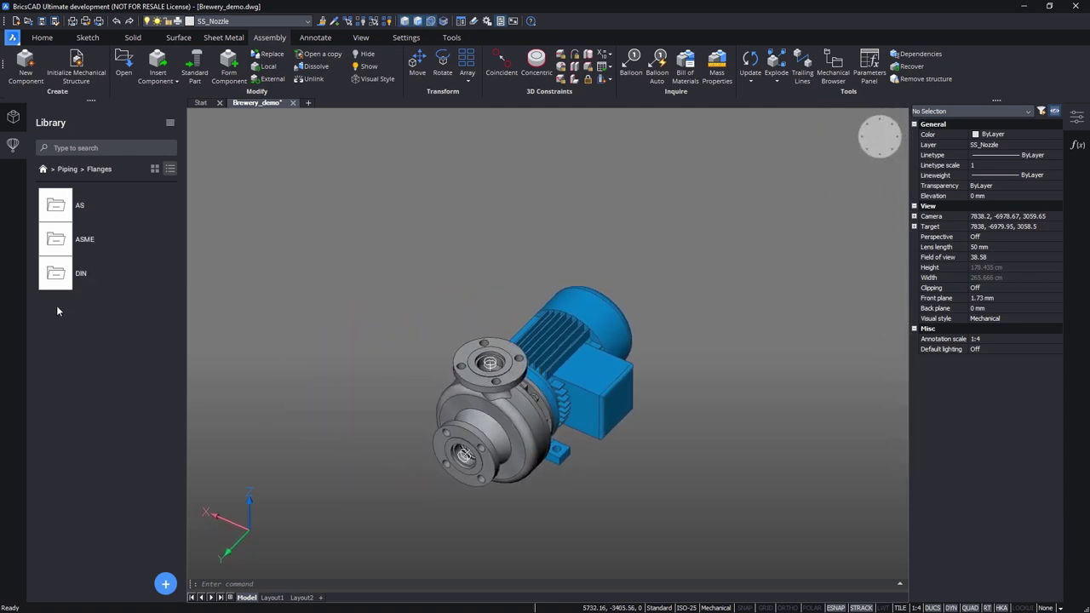
left_click(69, 242)
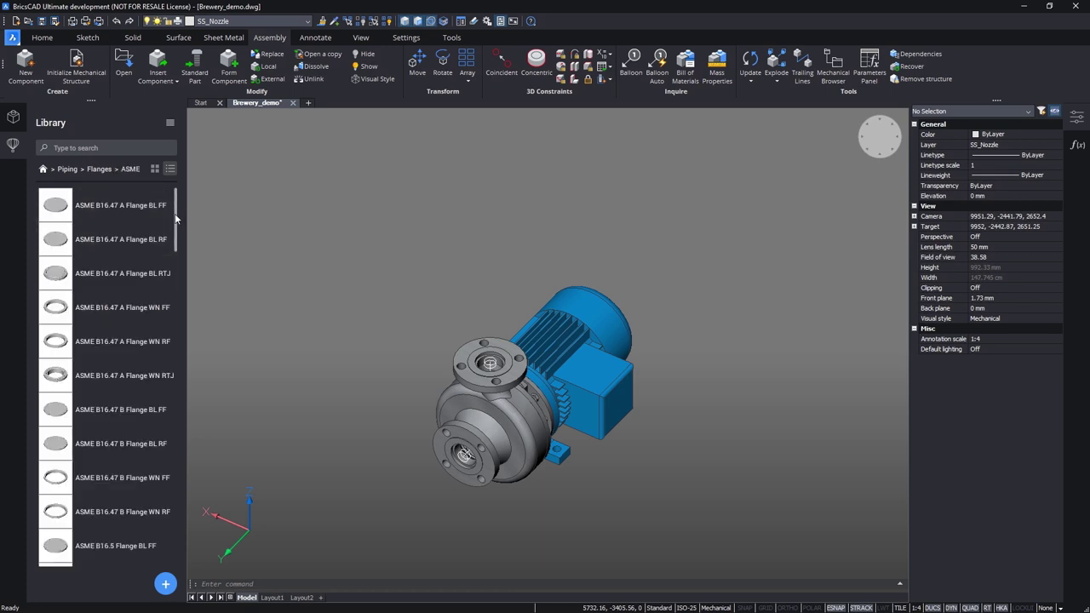
left_click_drag(176, 219, 179, 551)
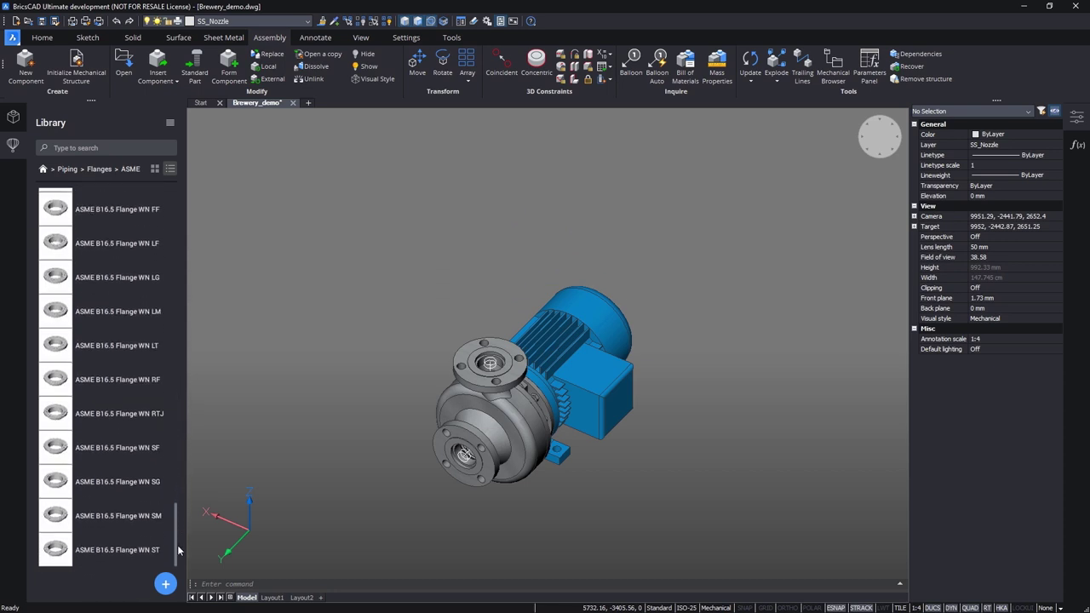
left_click(103, 148)
type("rf")
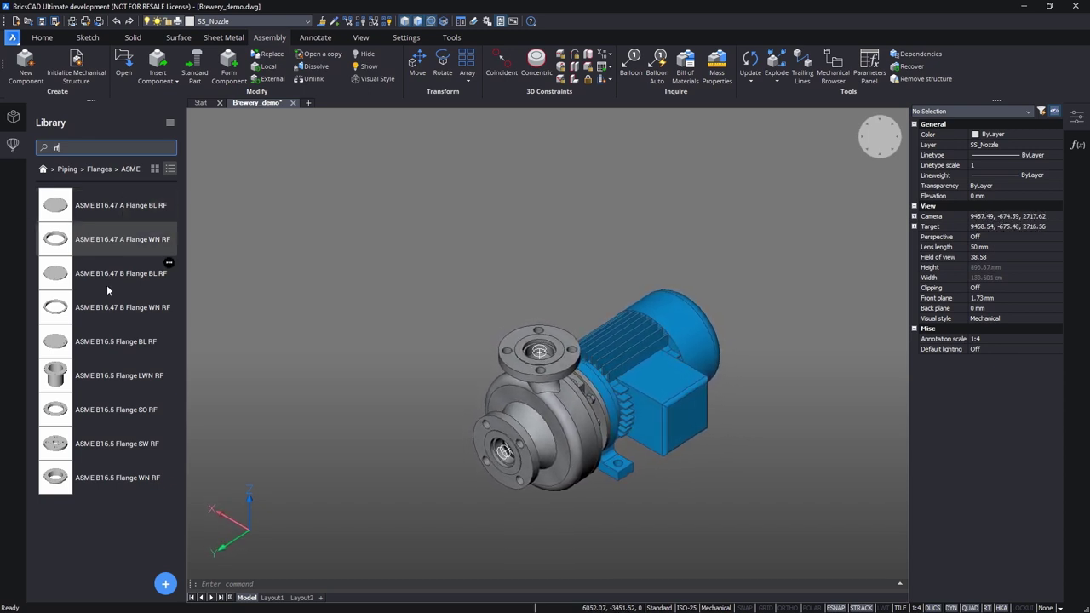
Step: Insert an ASME B16.5 Flange SO RF onto the pump's upward-facing outlet flange
left_click(55, 416)
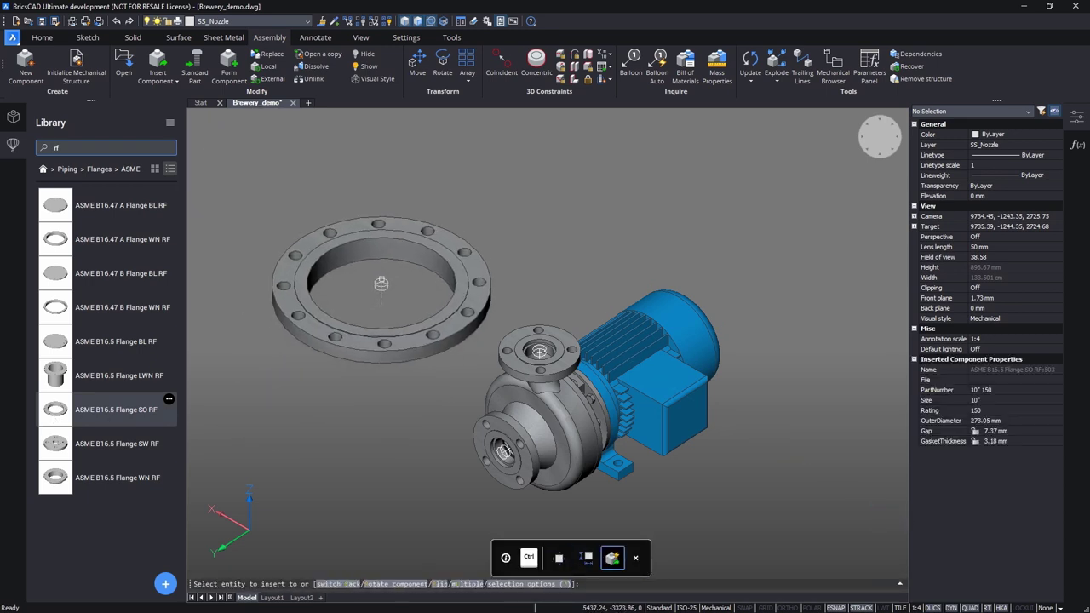
scroll(402, 218, "down", 1)
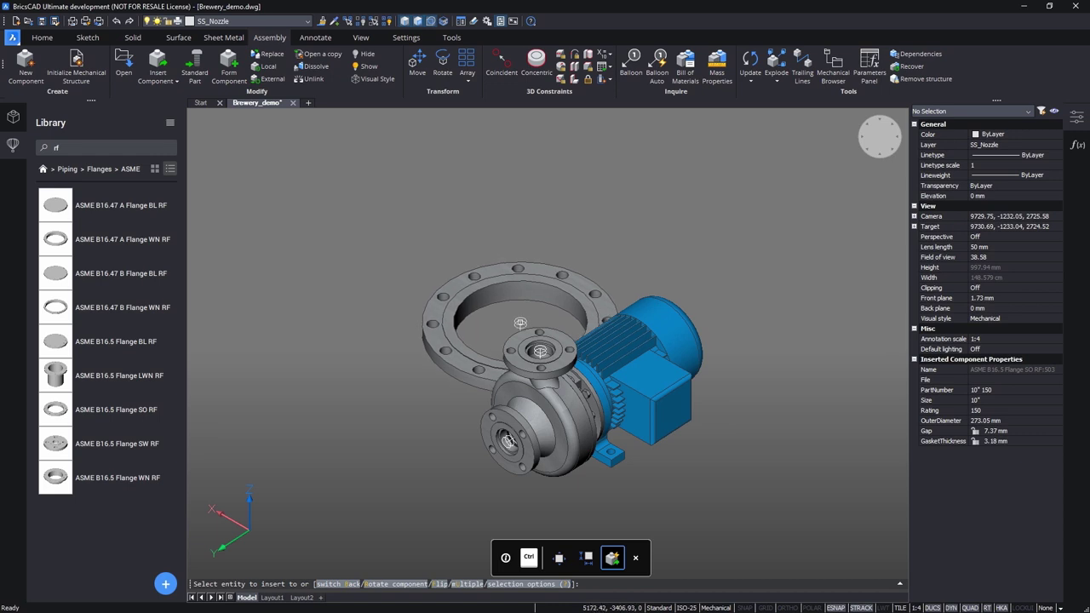
left_click(522, 334)
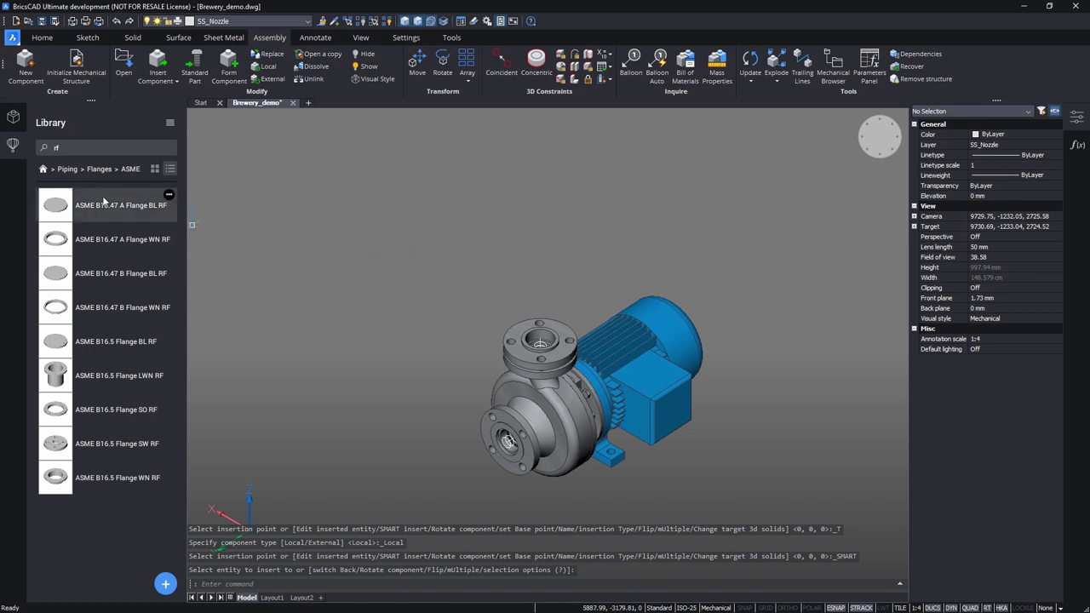
Step: Insert an ASME B36.19M Pipe from the library into the flange on the pump's upper outlet
left_click(68, 170)
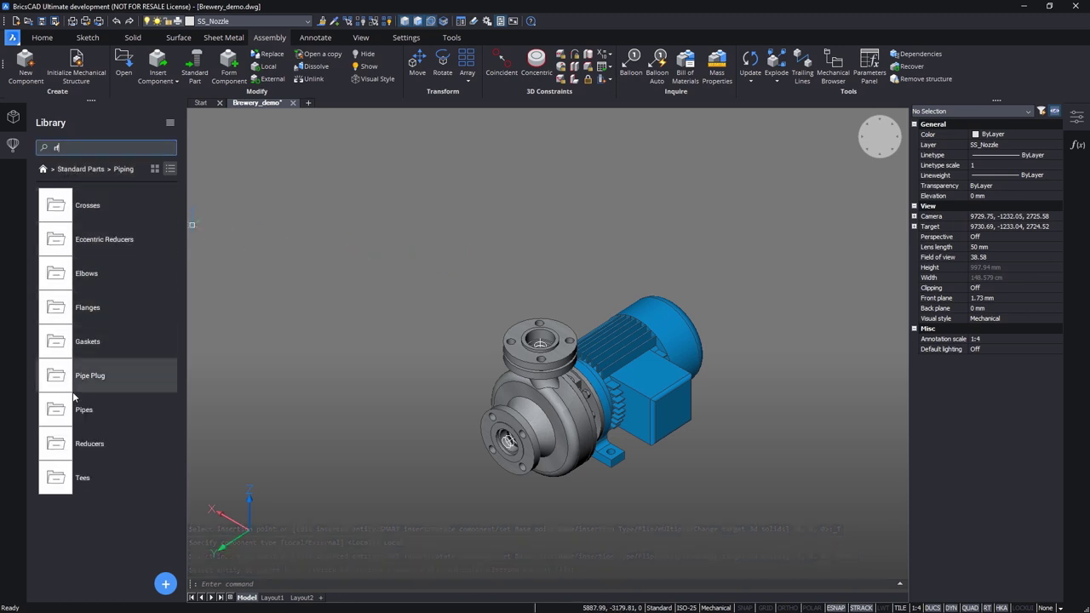
left_click(74, 409)
left_click(60, 206)
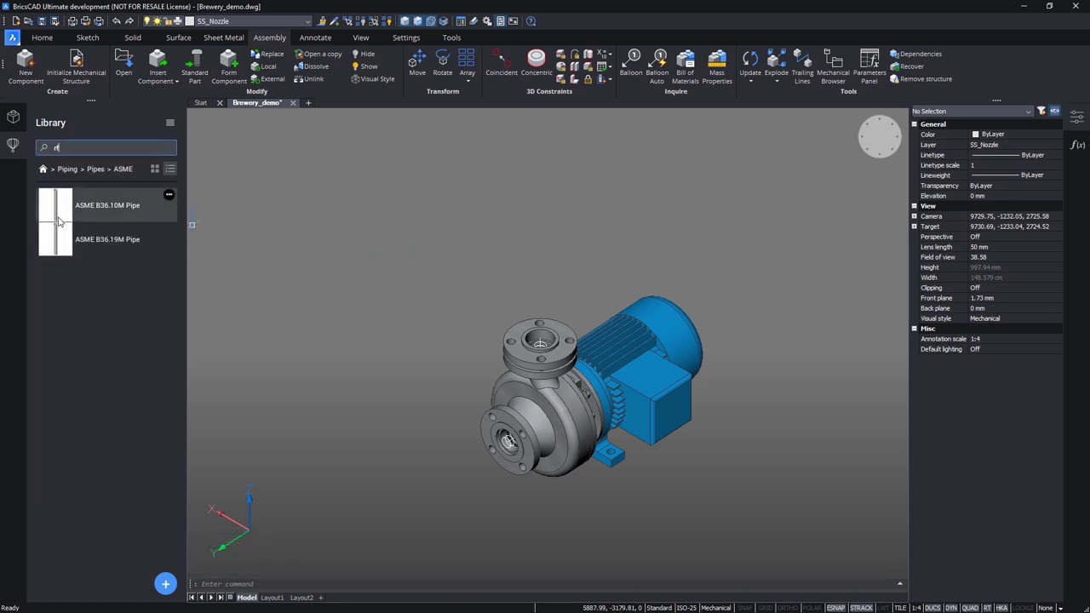
left_click(58, 239)
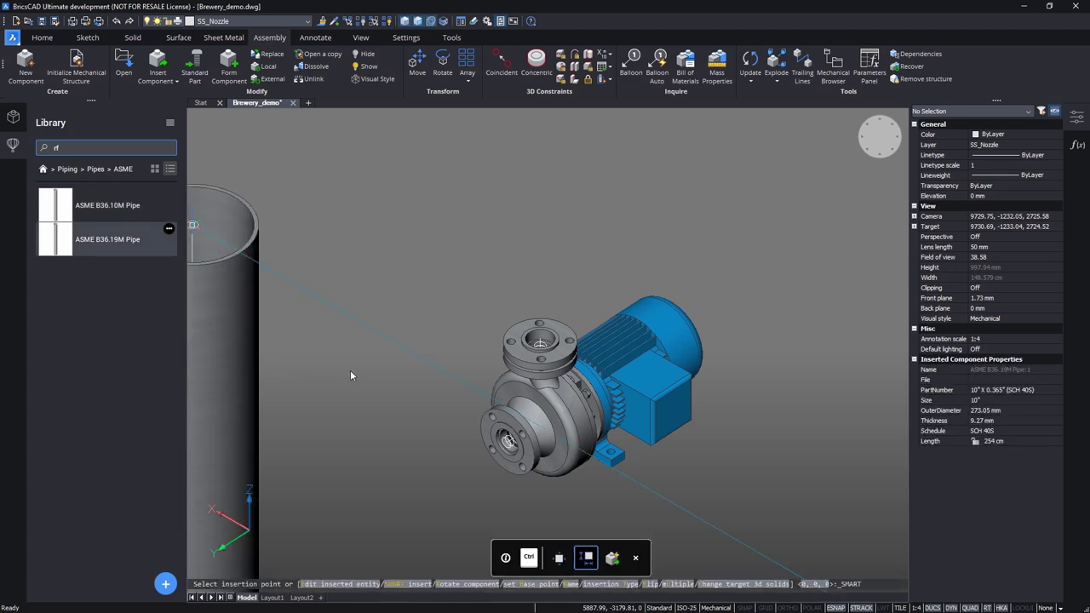
left_click(524, 336)
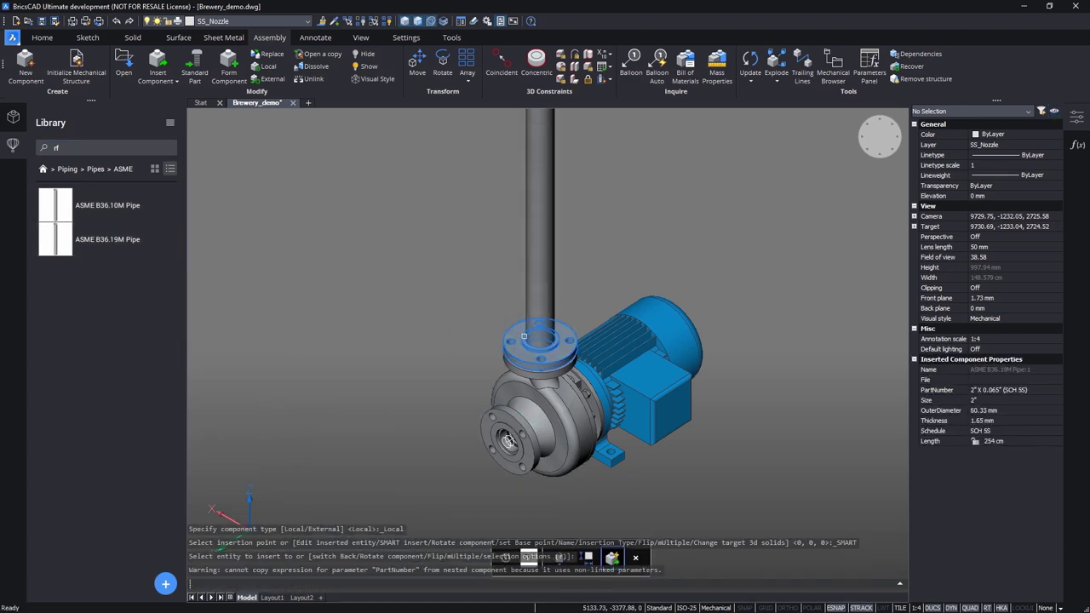
Step: Insert an ASME B16.9 Elbow LR 90 Deg from the ASME elbows library onto the upper end of the vertical pipe
scroll(407, 314, "down", 5)
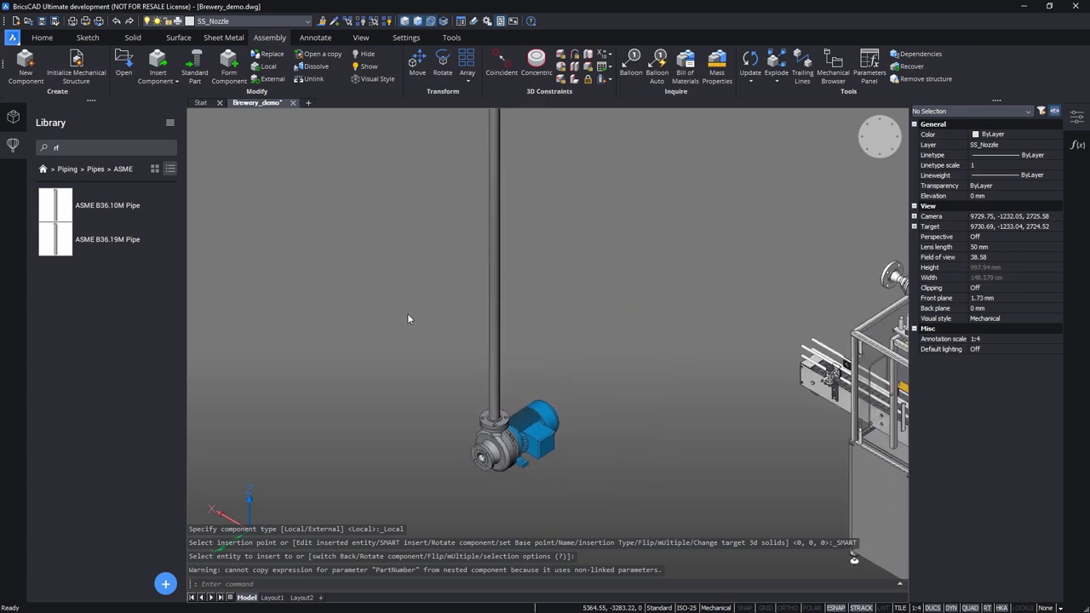
scroll(407, 315, "down", 2)
scroll(407, 314, "up", 5)
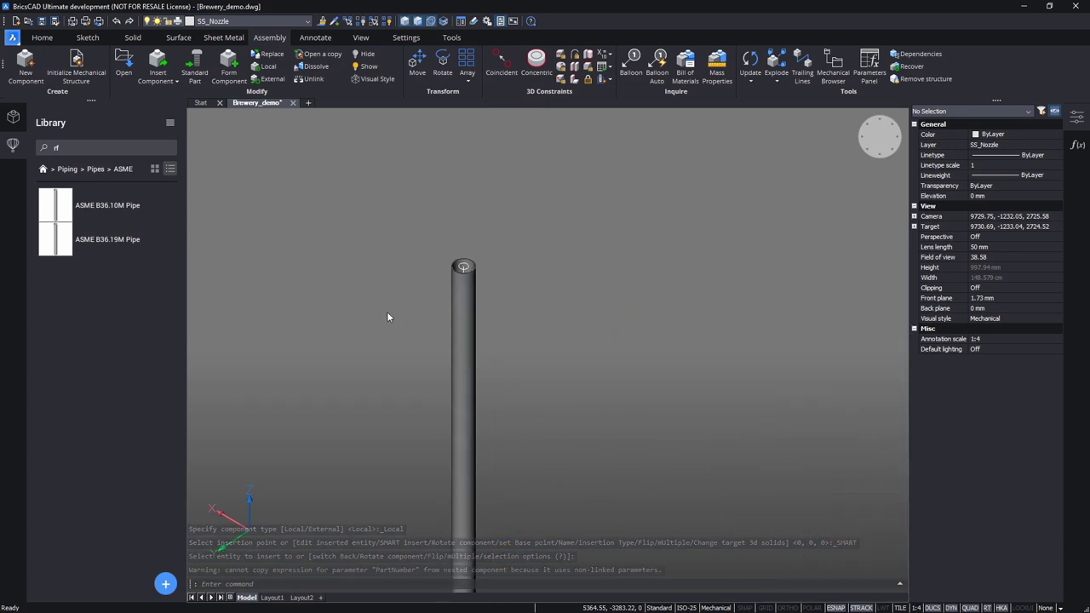
left_click(67, 168)
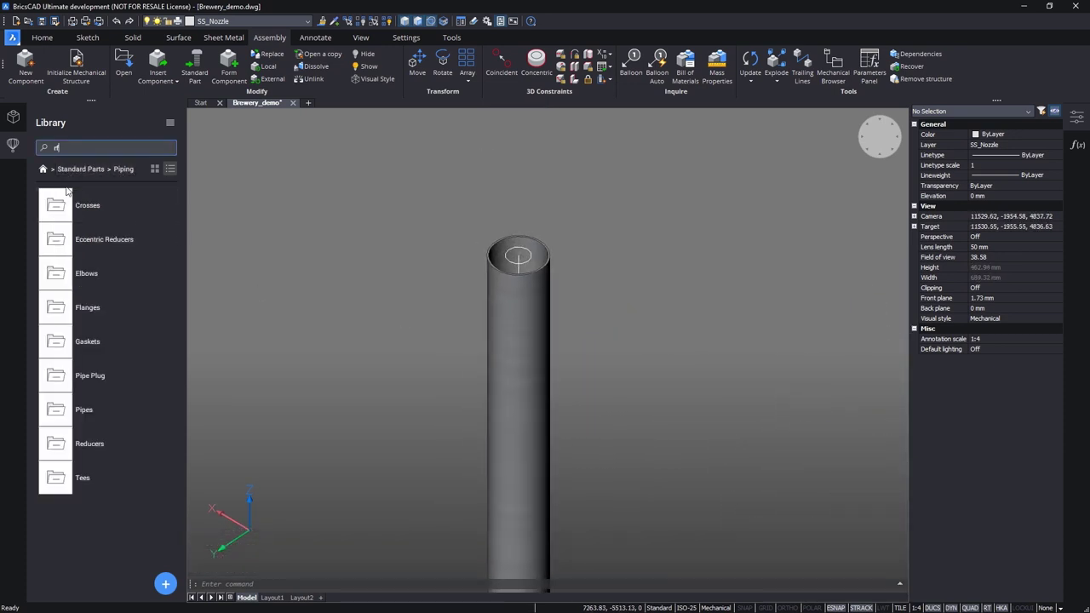
left_click(63, 274)
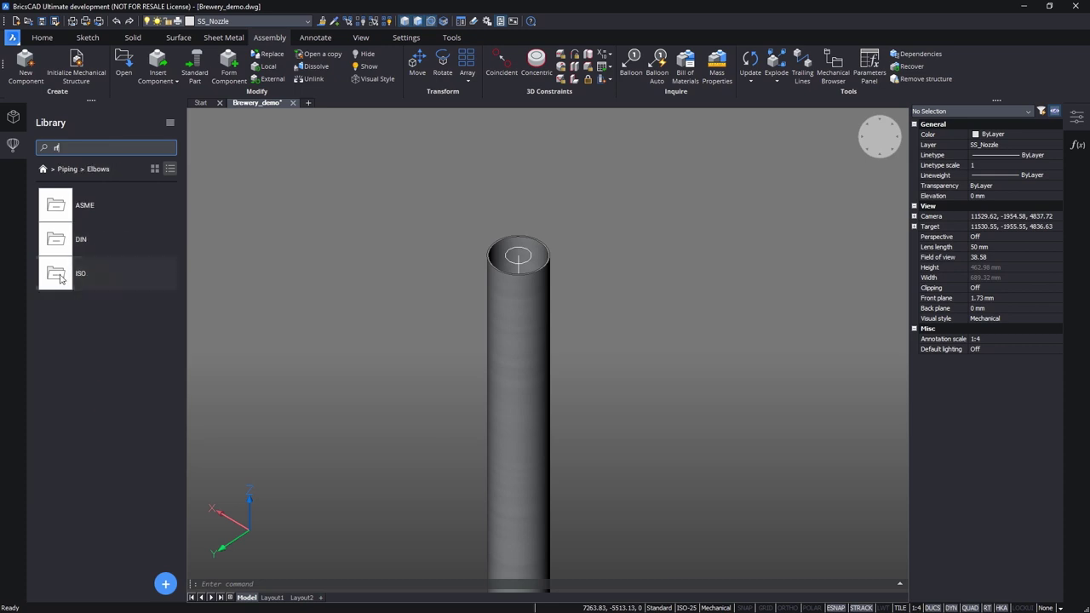
left_click(56, 206)
left_click(128, 315)
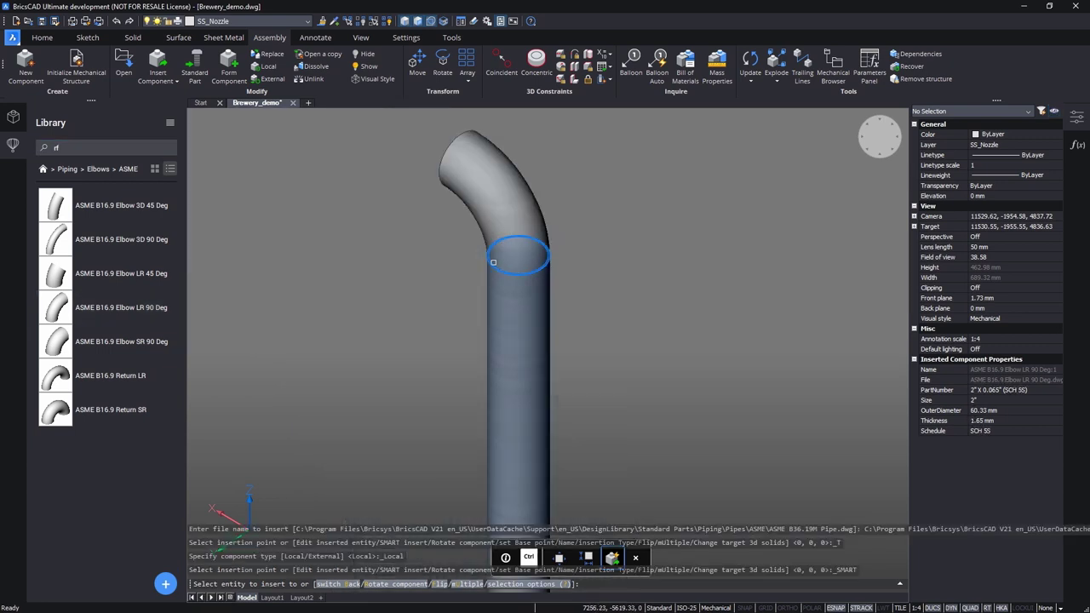
left_click(493, 262)
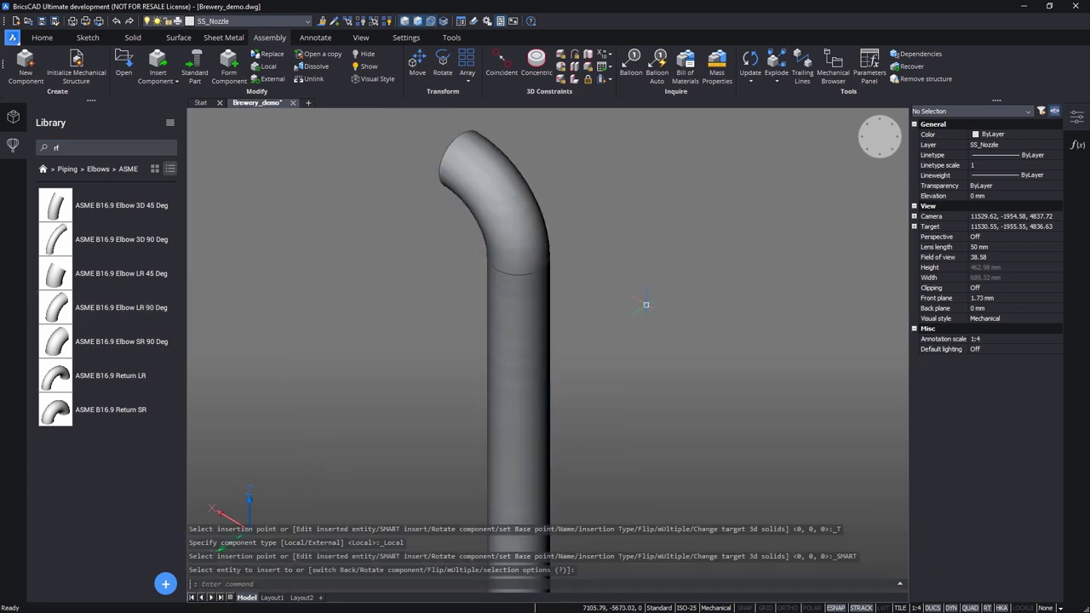
key("Escape")
Step: Rotate the new elbow a quarter turn about the vertical pipe's axis
left_click(494, 205)
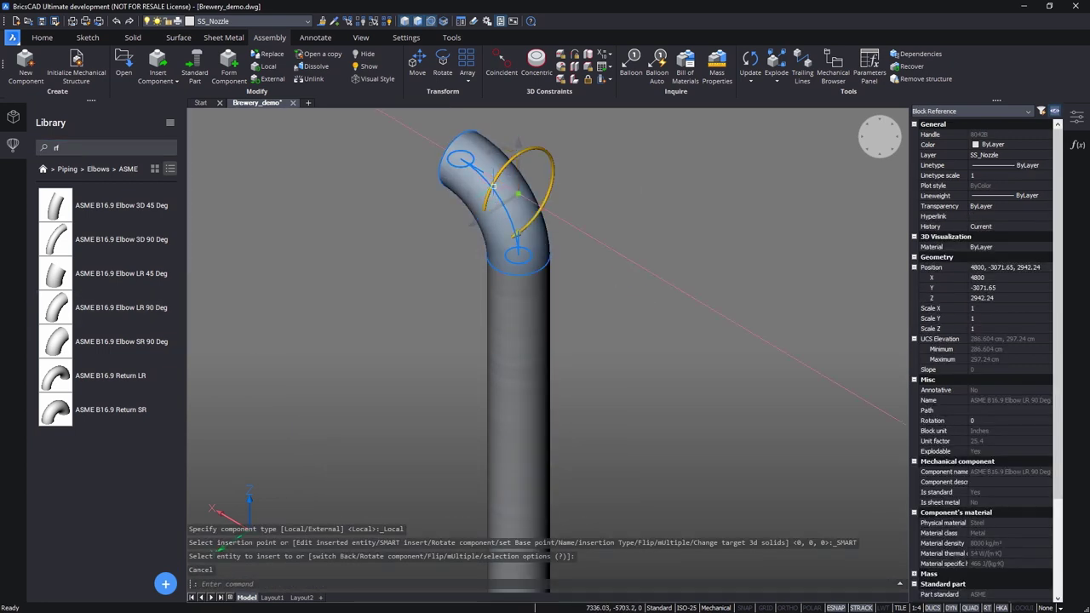
left_click(511, 223)
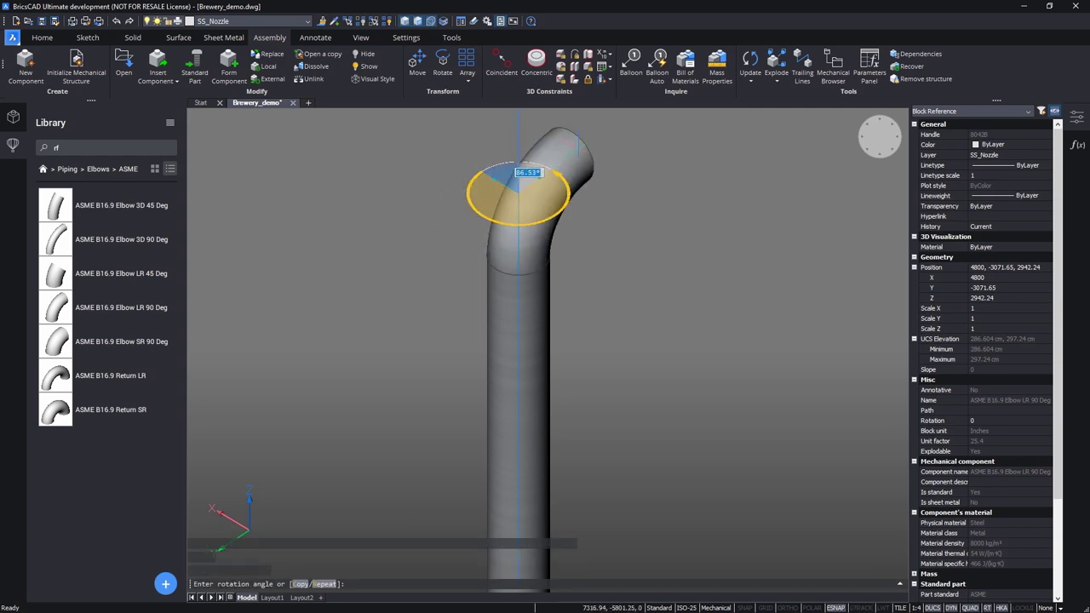
key("Return")
key("Escape")
Step: Insert a copy of the vertical ASME B36.19M Pipe into the elbow's open end as a horizontal run
left_click(534, 372)
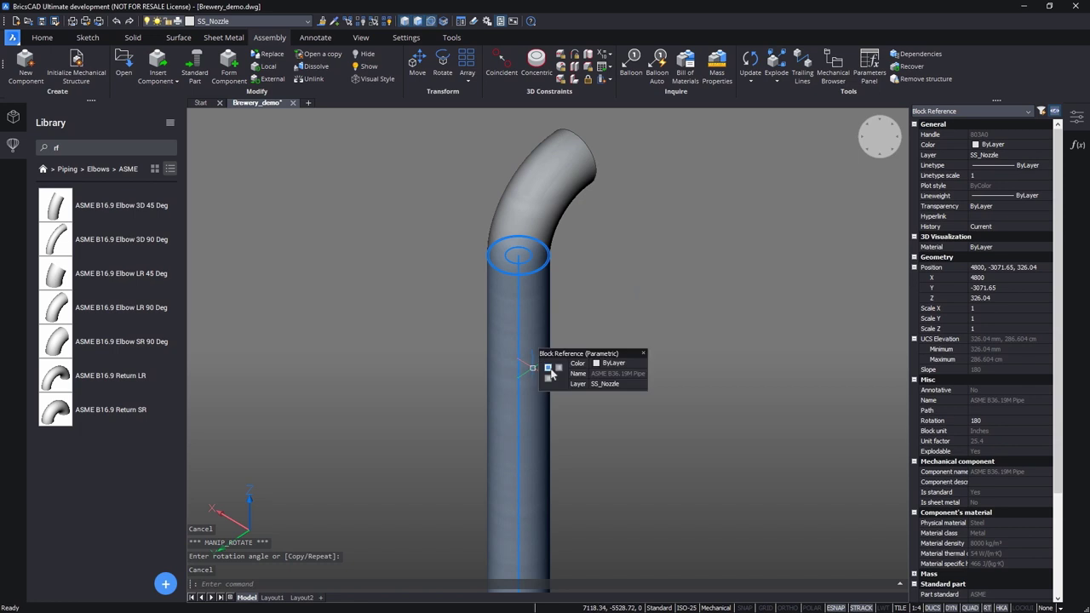
mouse_move(548, 375)
left_click(584, 380)
scroll(458, 539, "down", 2)
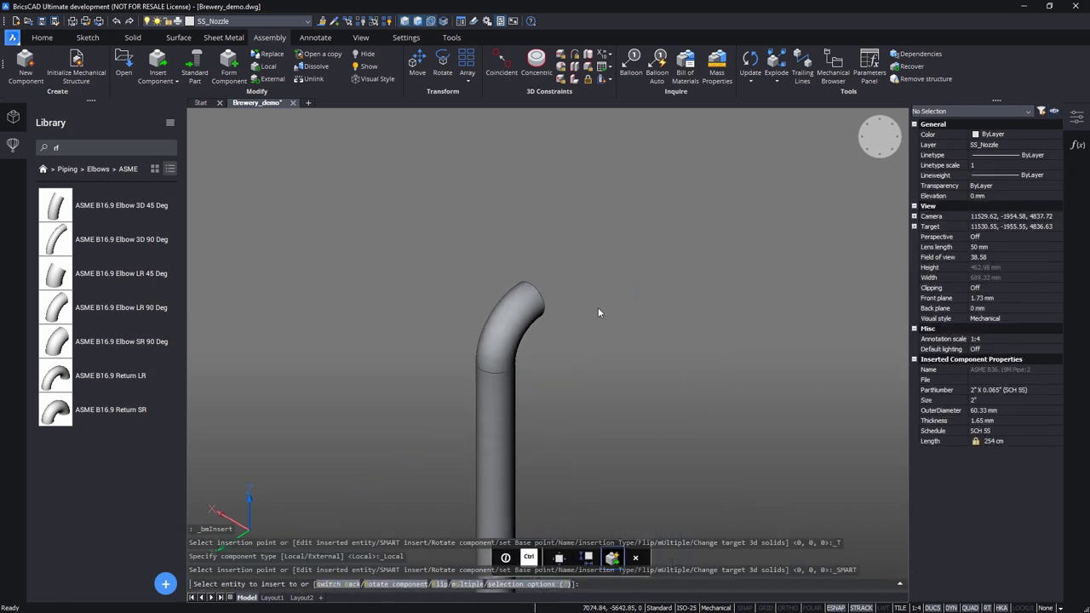
left_click(541, 304)
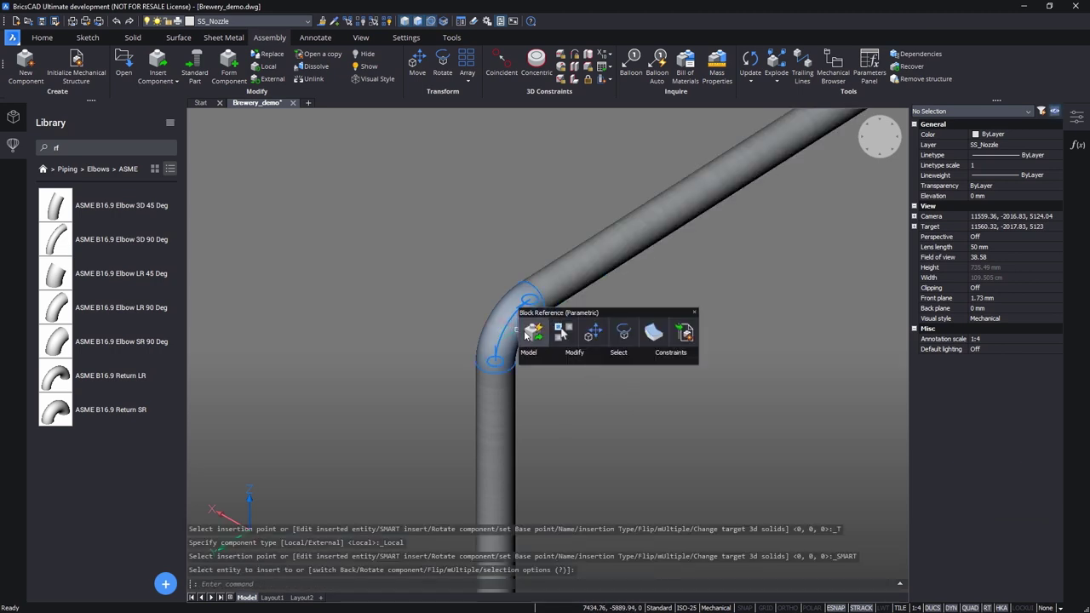
Step: Insert a copy of the first ASME B16.9 Elbow LR 90 Deg onto the far end of the horizontal pipe
left_click(528, 333)
key("ctrl")
scroll(636, 396, "down", 3)
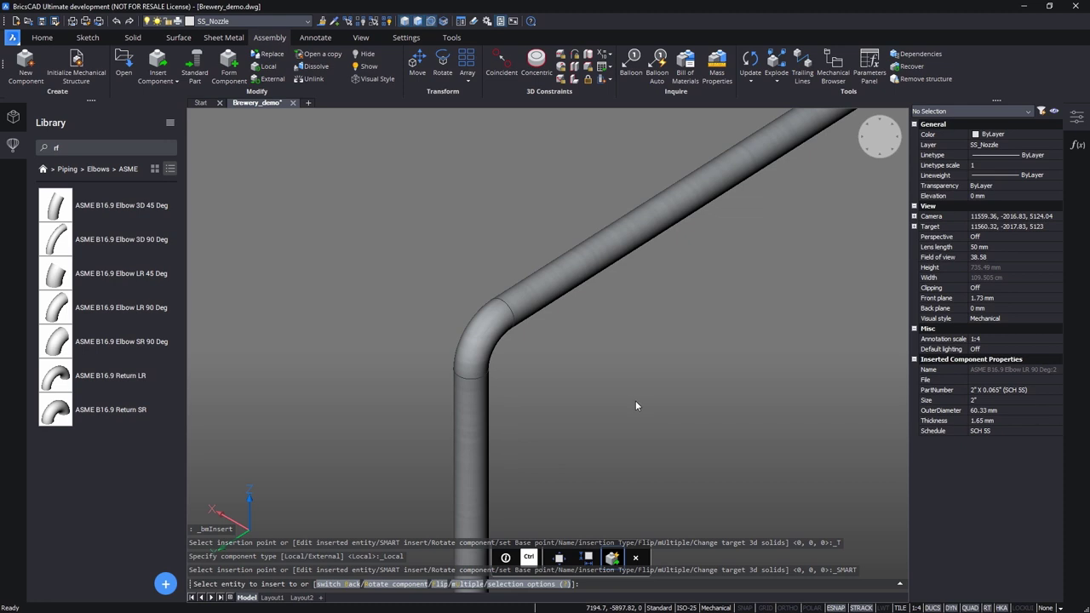
scroll(596, 424, "down", 3)
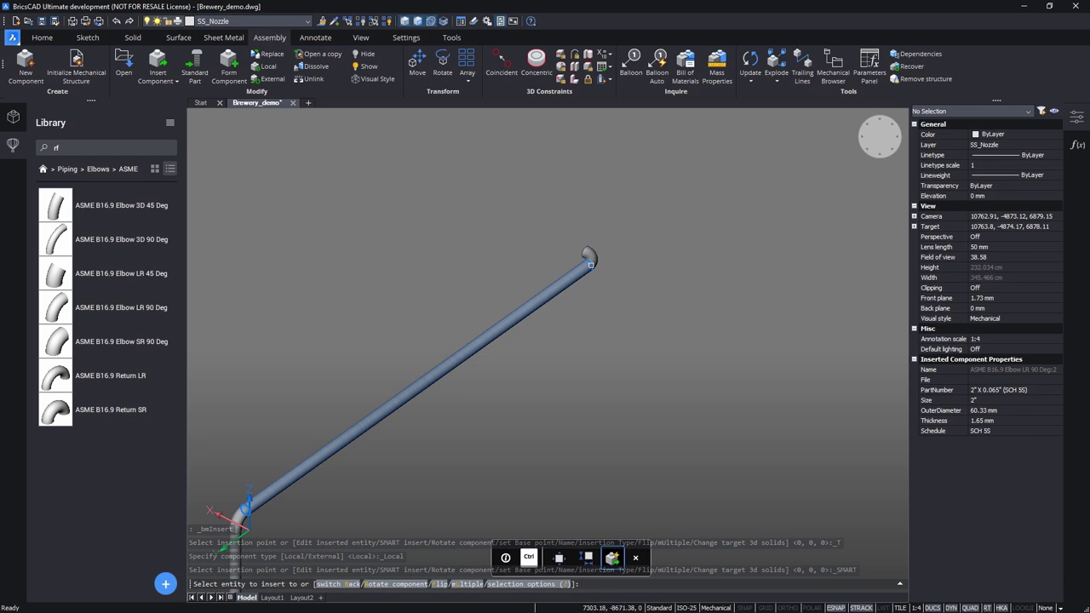
key("Escape")
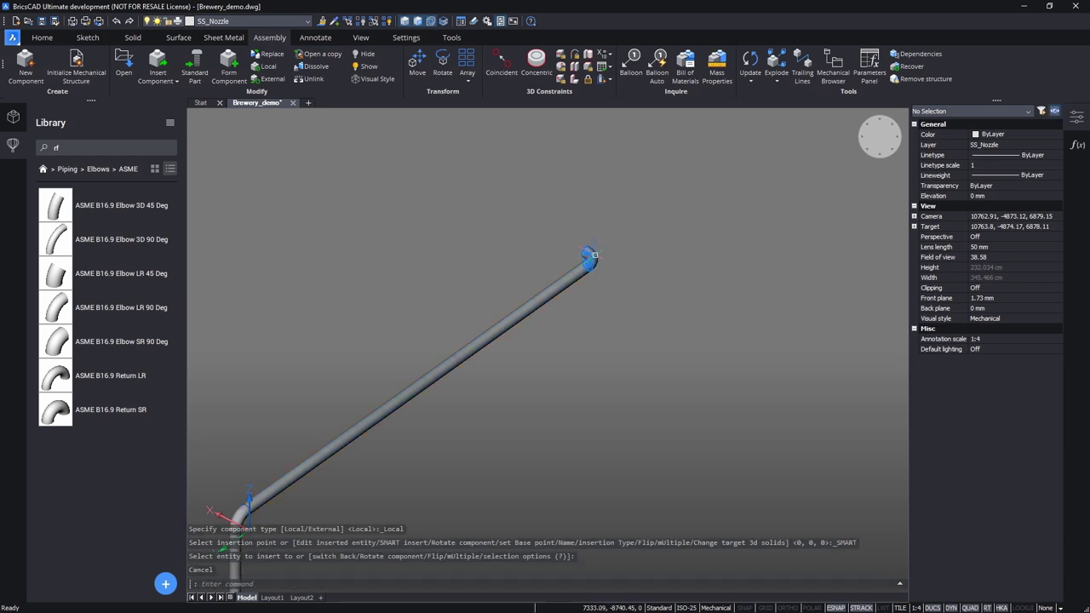
Step: Rotate the second elbow about the horizontal pipe's axis so its open end points horizontally toward the filling machine side
left_click(598, 261)
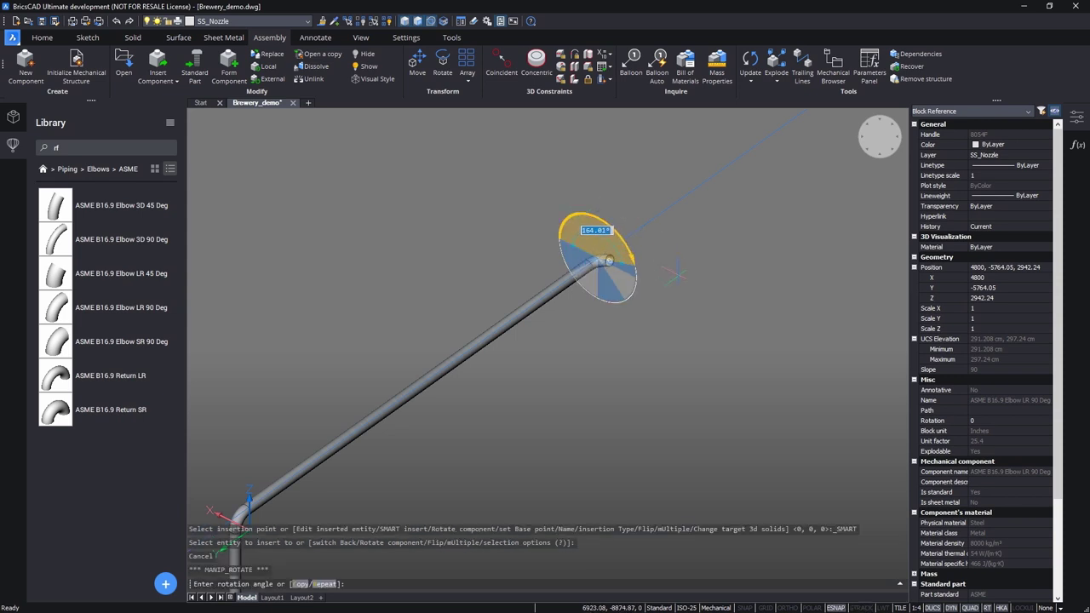
key("Escape")
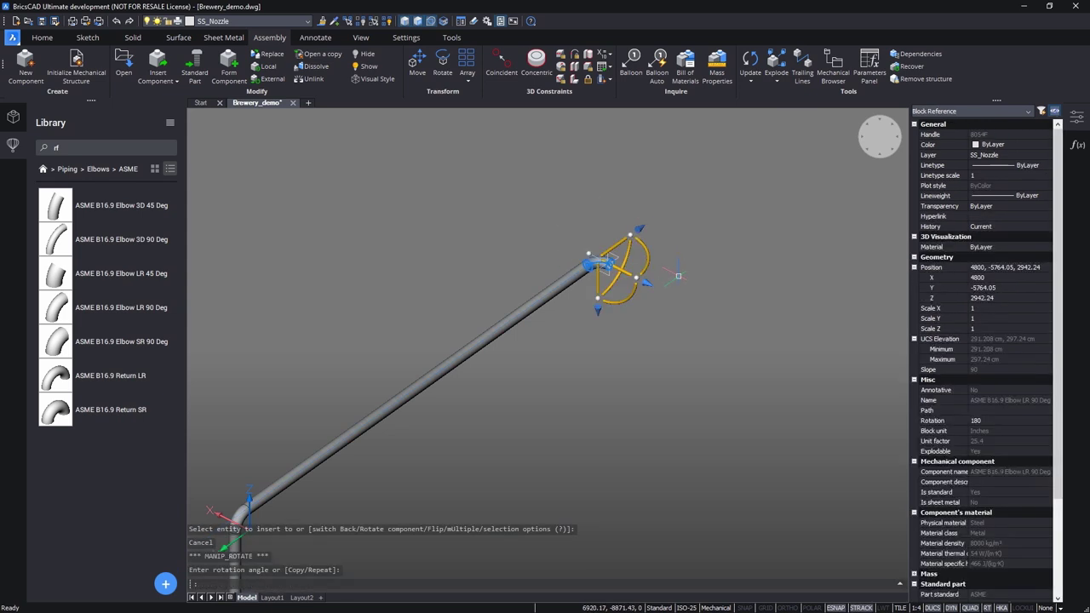
key("Escape")
Step: Insert another copy of the ASME B36.19M Pipe into the second elbow's open end
left_click(543, 313)
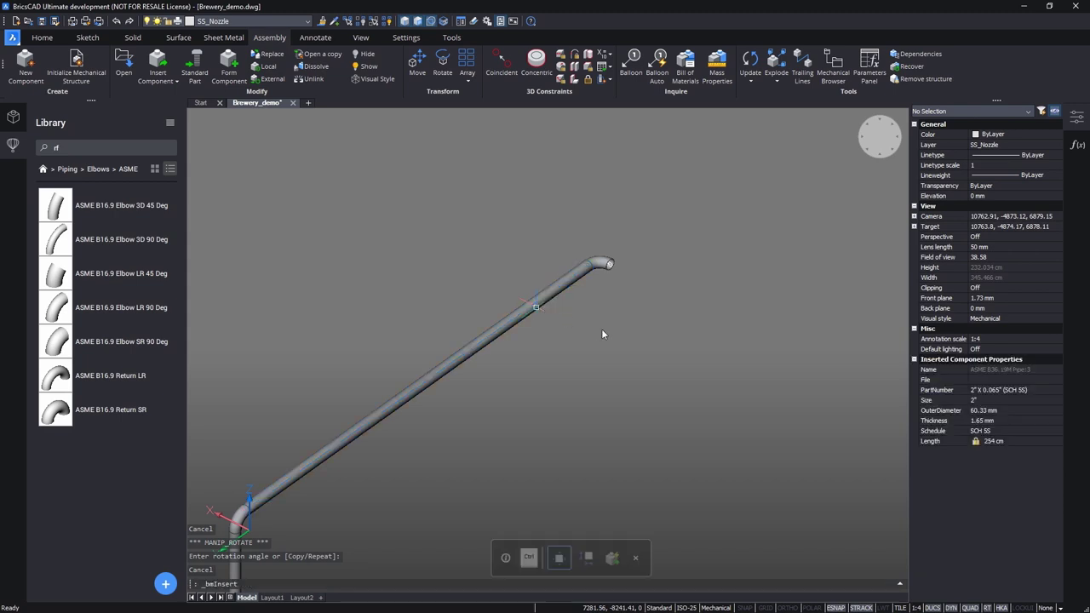
key("ctrl")
key("ctrl")
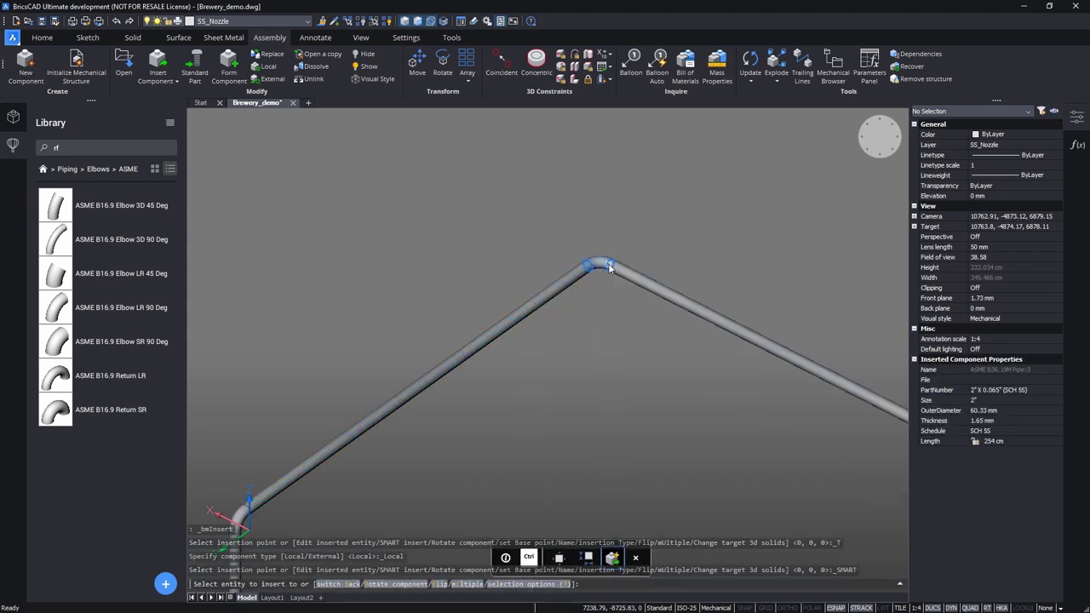
left_click(609, 266)
key("Escape")
Step: Insert a copy of the pump's ASME B16.5 Flange SO RF onto the free end of the third pipe
middle_click_drag(536, 371, 566, 253)
scroll(566, 253, "down", 2)
middle_click_drag(524, 477, 634, 328)
scroll(518, 446, "up", 1)
middle_click_drag(511, 460, 558, 388)
scroll(558, 387, "up", 2)
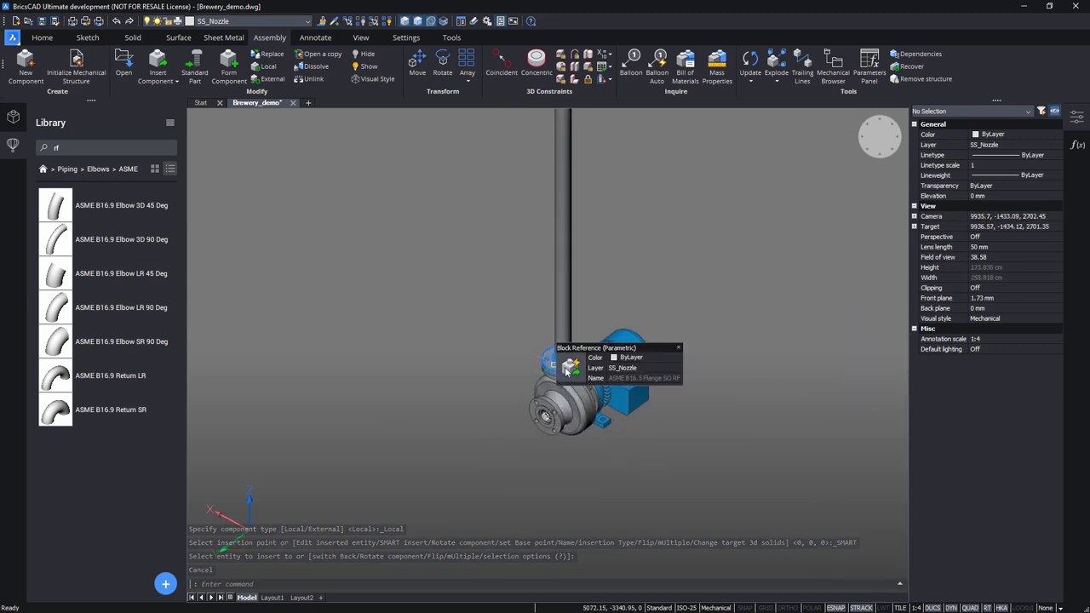
left_click_drag(555, 356, 687, 426, "ctrl")
scroll(677, 430, "down", 3)
middle_click_drag(886, 416, 644, 450)
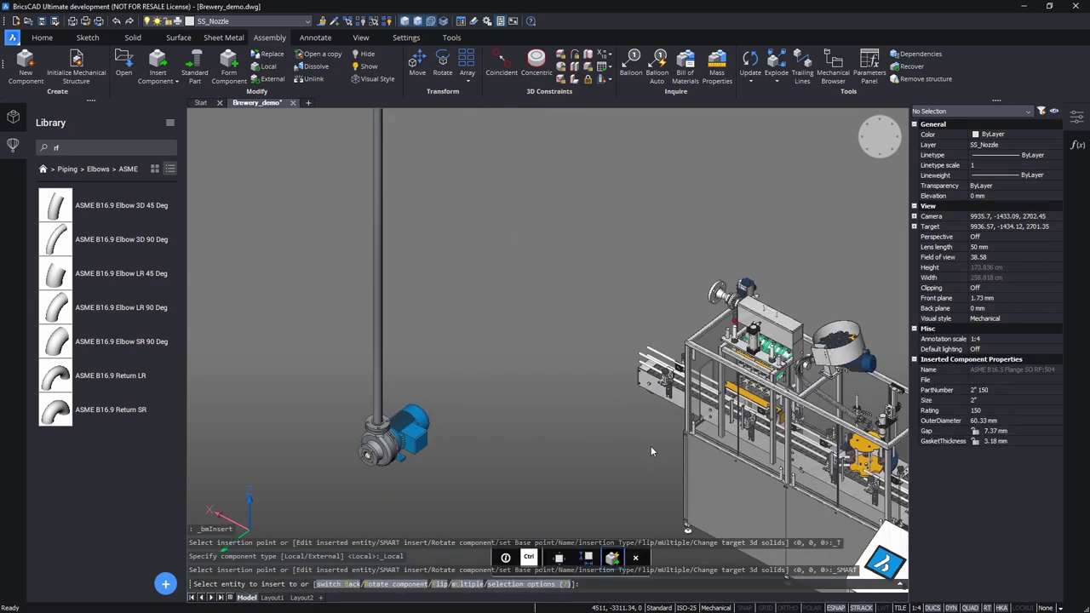
scroll(644, 450, "down", 2)
middle_click_drag(851, 384, 667, 433)
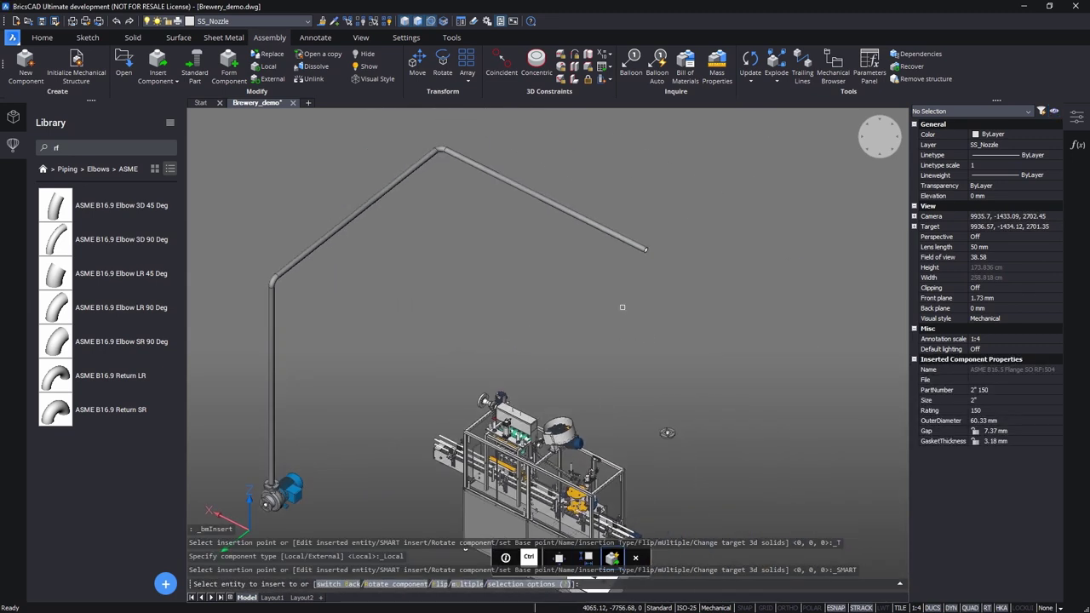
Step: Move the end flange along the third pipe's axis toward the second elbow to shorten that pipe
left_click(647, 248)
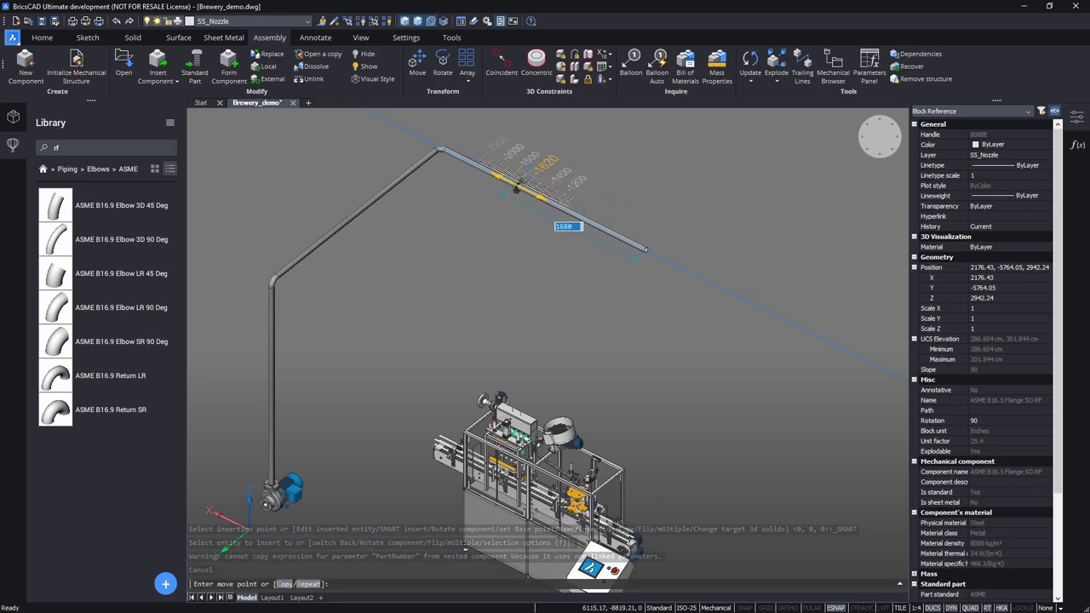
left_click(501, 177)
key("Escape")
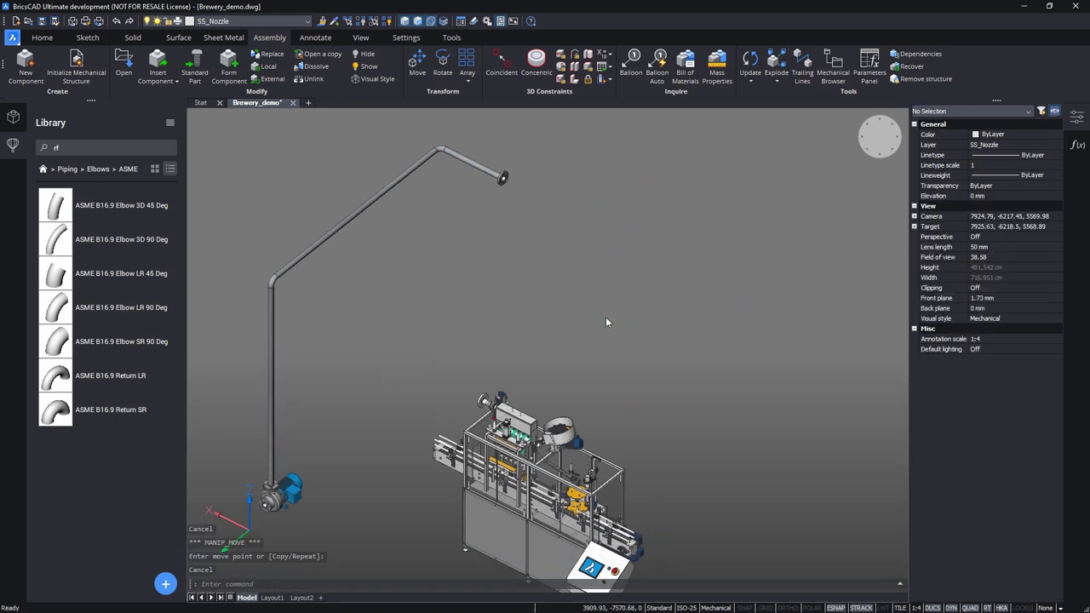
Step: Connect the pipe run's end flange to the filling machine's inlet flange with Connect StdParts
middle_click_drag(603, 317, 378, 170, "shift")
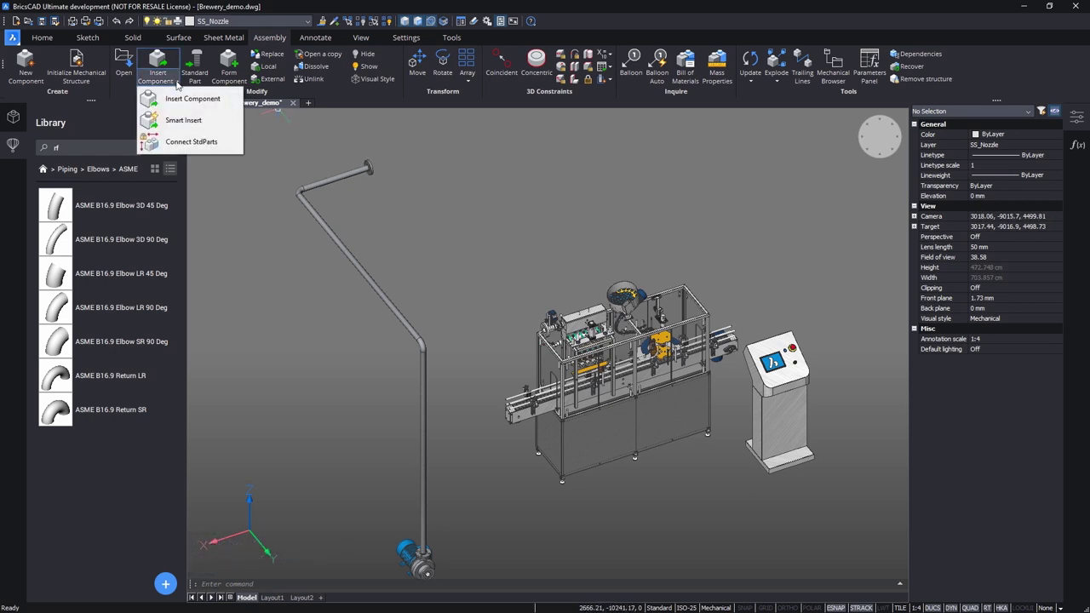
left_click(224, 151)
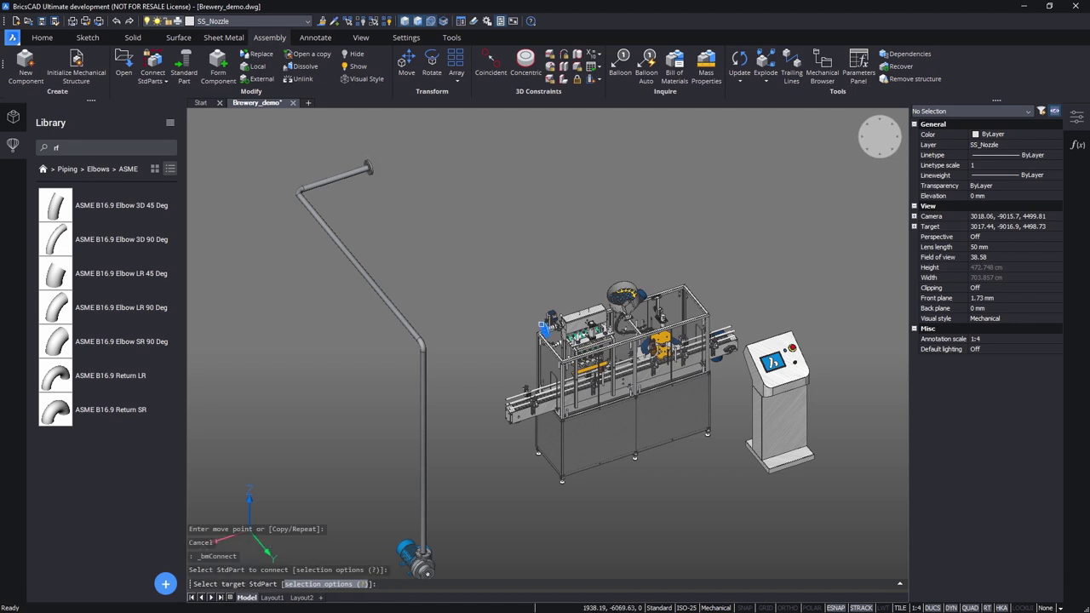
left_click(544, 326)
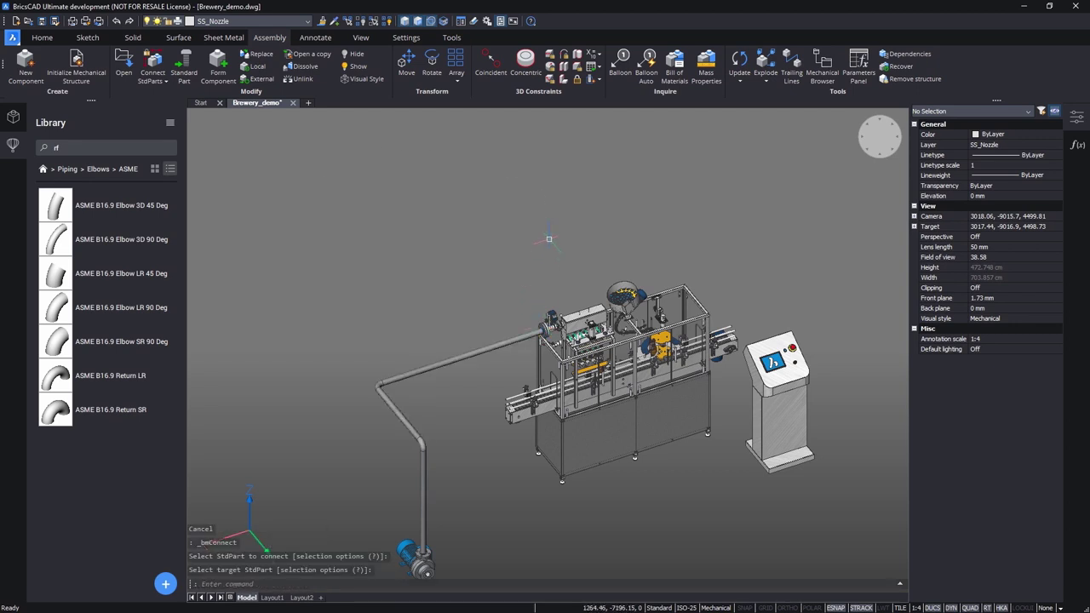
Step: Unisolate all hidden entities and view the complete brewery assembly from the other side
middle_click_drag(550, 239, 345, 250, "shift")
middle_click_drag(668, 241, 708, 241, "shift")
mouse_move(740, 272)
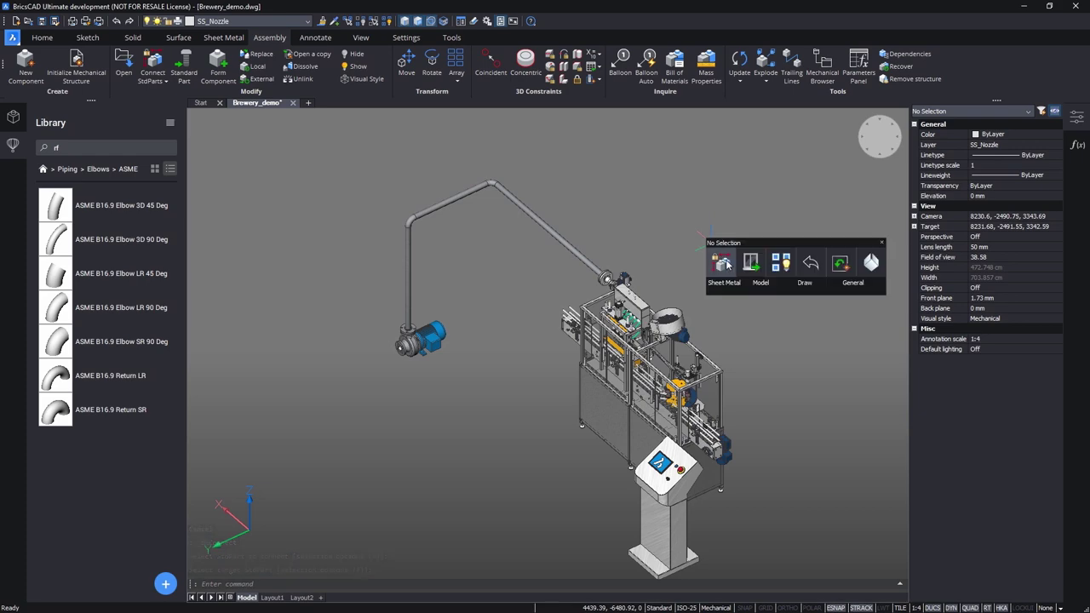
left_click(780, 264)
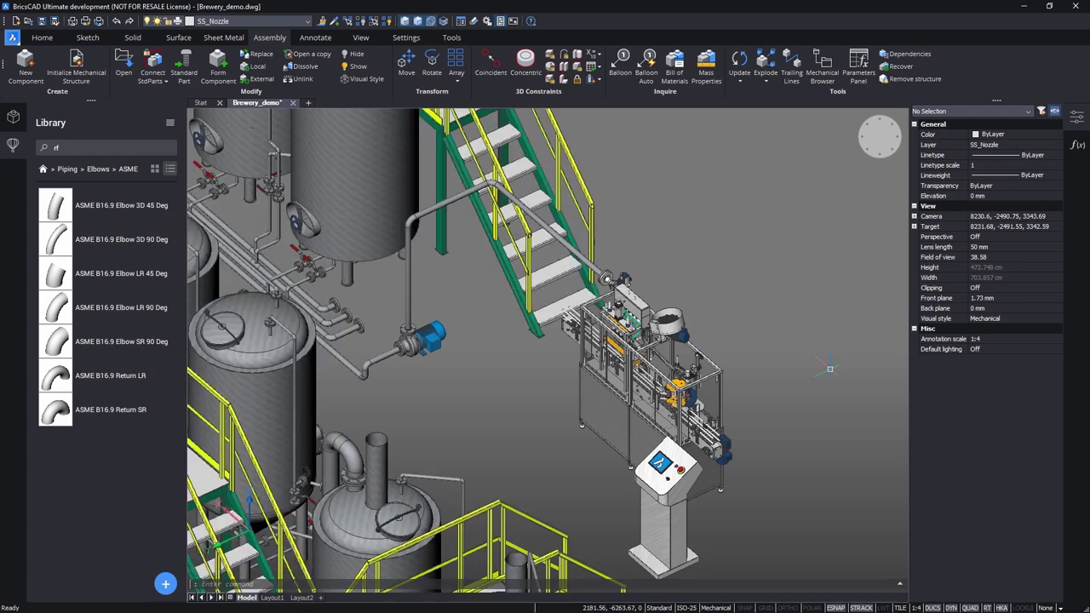
middle_click_drag(830, 369, 1023, 338, "shift")
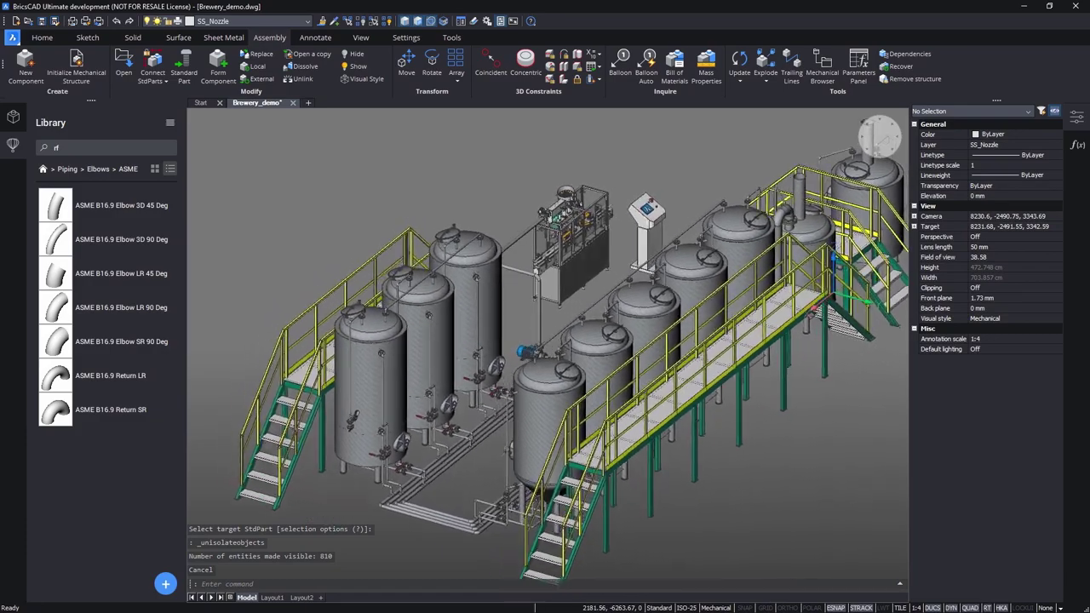
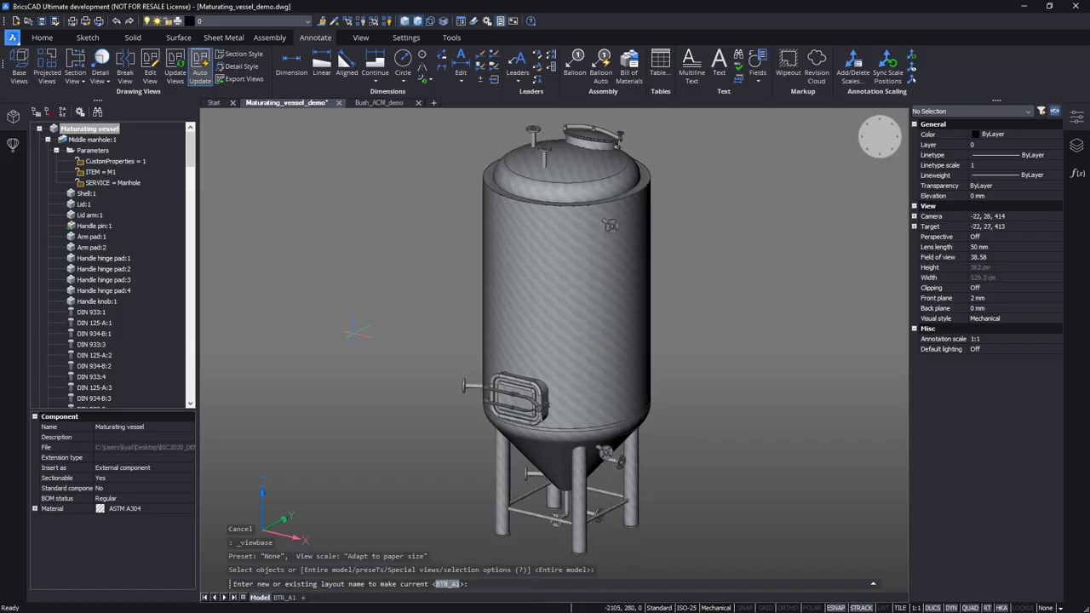
Step: Generate the vessel's front base view on layout BTR_A1, outside the sheet border, with a projected side view beside it
key("Return")
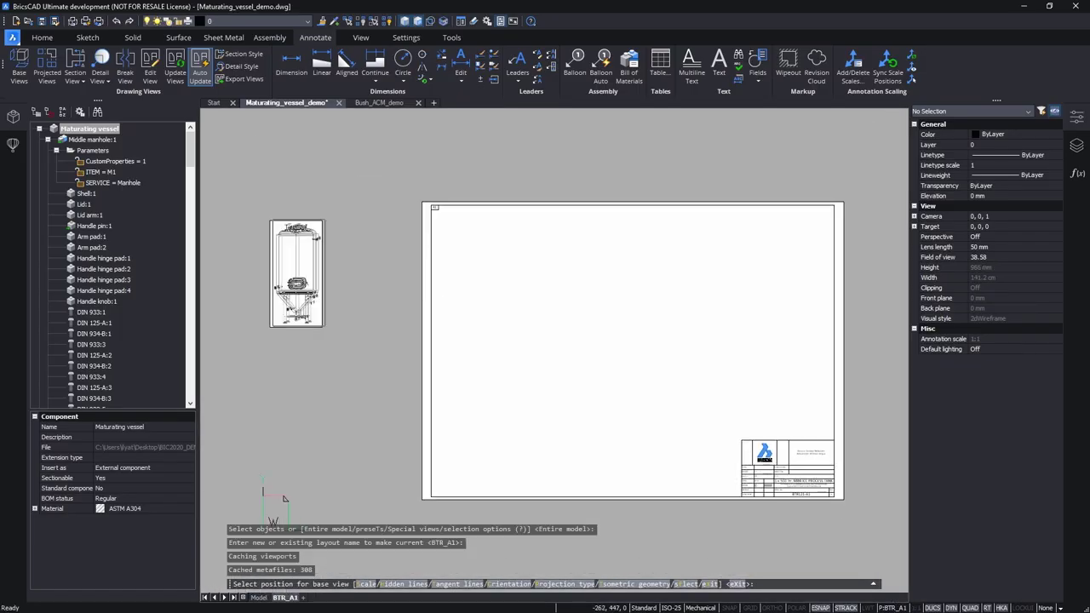
left_click(300, 273)
left_click(372, 281)
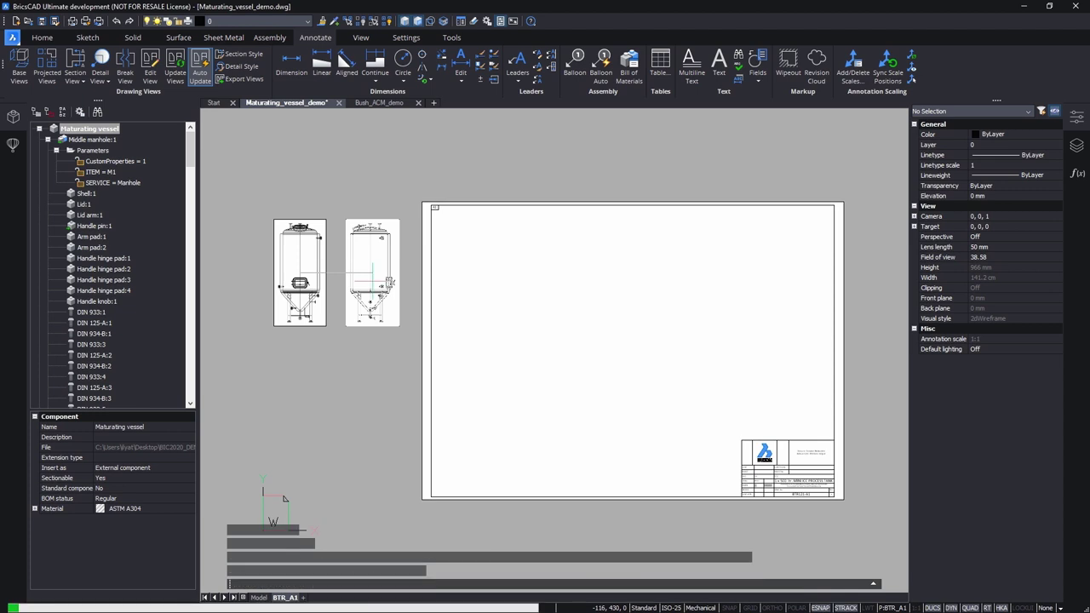
Step: Create a full section view from a vertical line through the centre of the vessel's side view, placed in the sheet's upper-left area
left_click(73, 59)
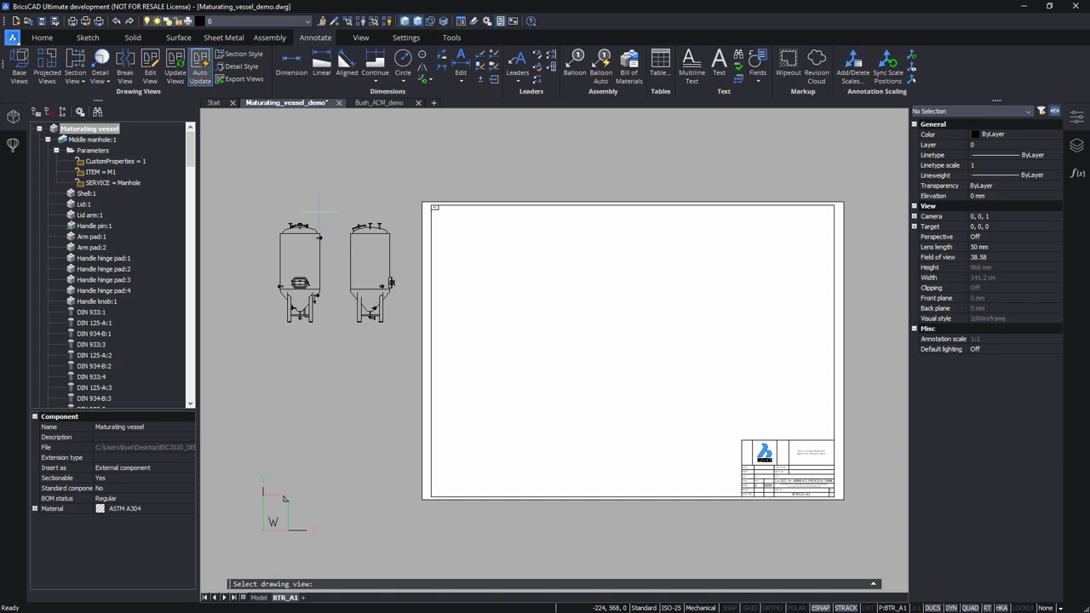
left_click(350, 233)
left_click(370, 210)
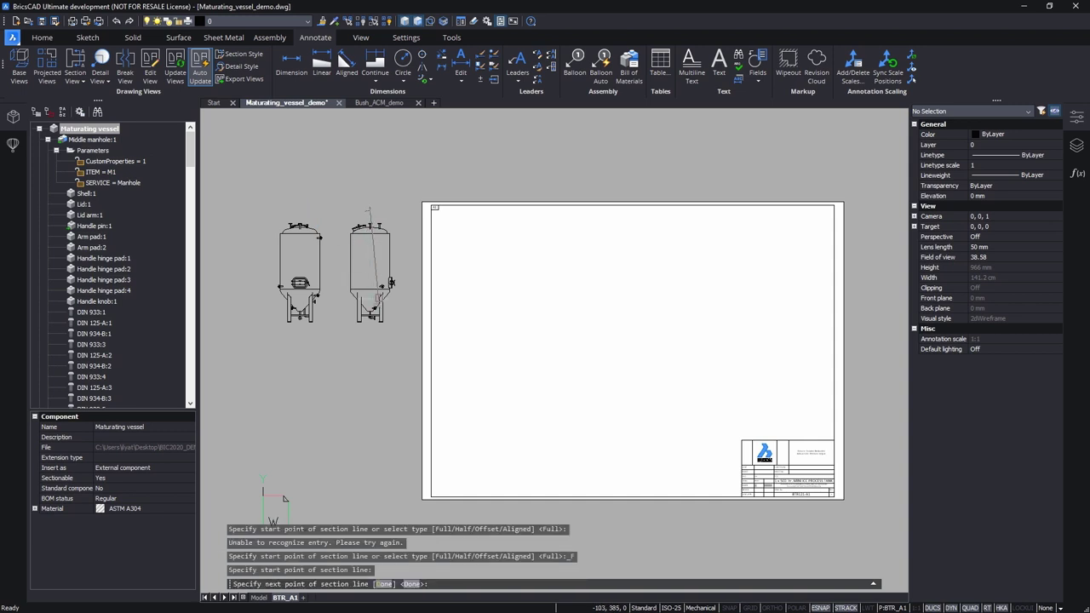
left_click(370, 326)
key("Return")
left_click(490, 277)
Step: Project a top view from the vessel's front view and place it on the sheet beneath section A-A
left_click(52, 67)
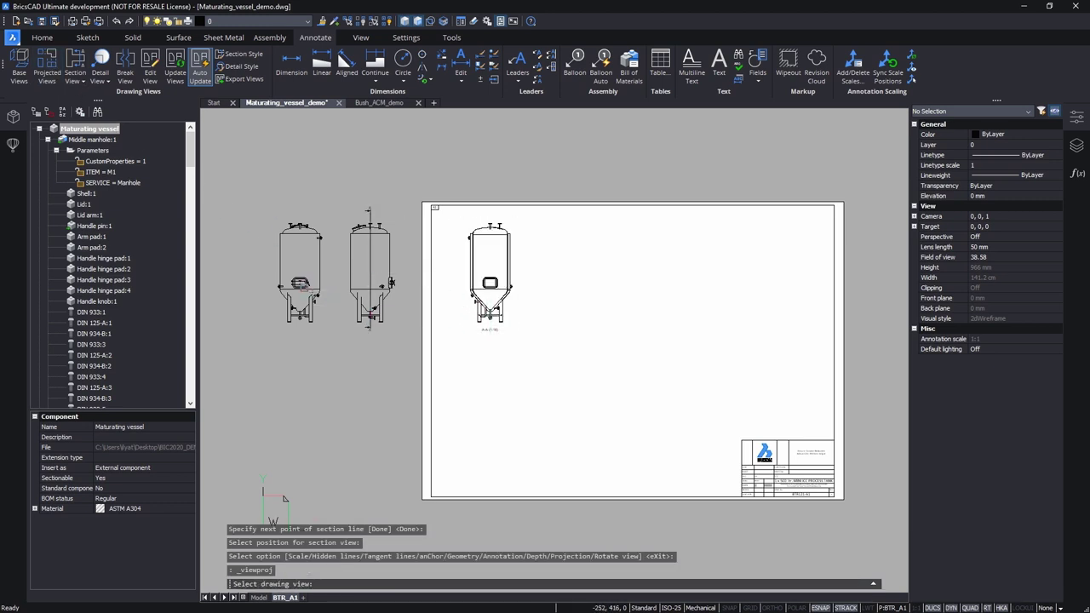
left_click(304, 287)
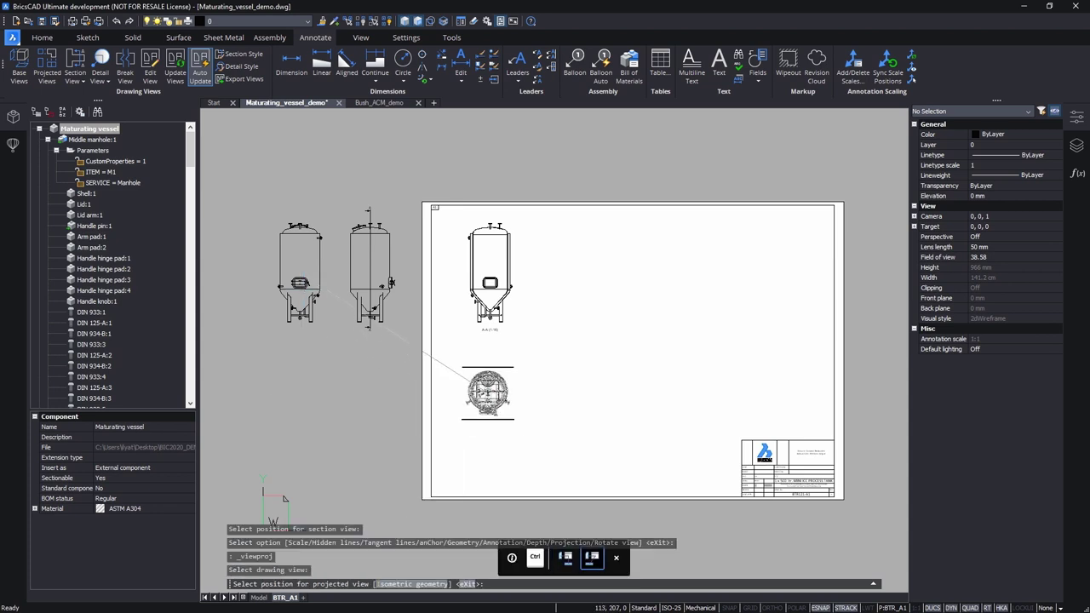
key("Return")
left_click(487, 392)
key("Return")
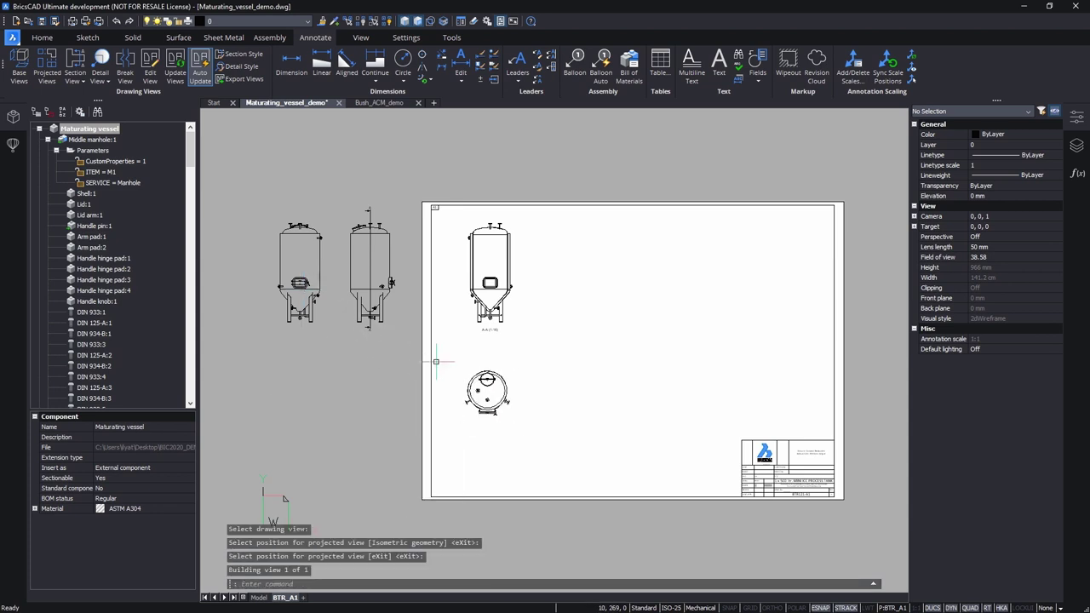
Step: Project a bottom view from the vessel's front view and place it on the sheet beside the top view
left_click(58, 65)
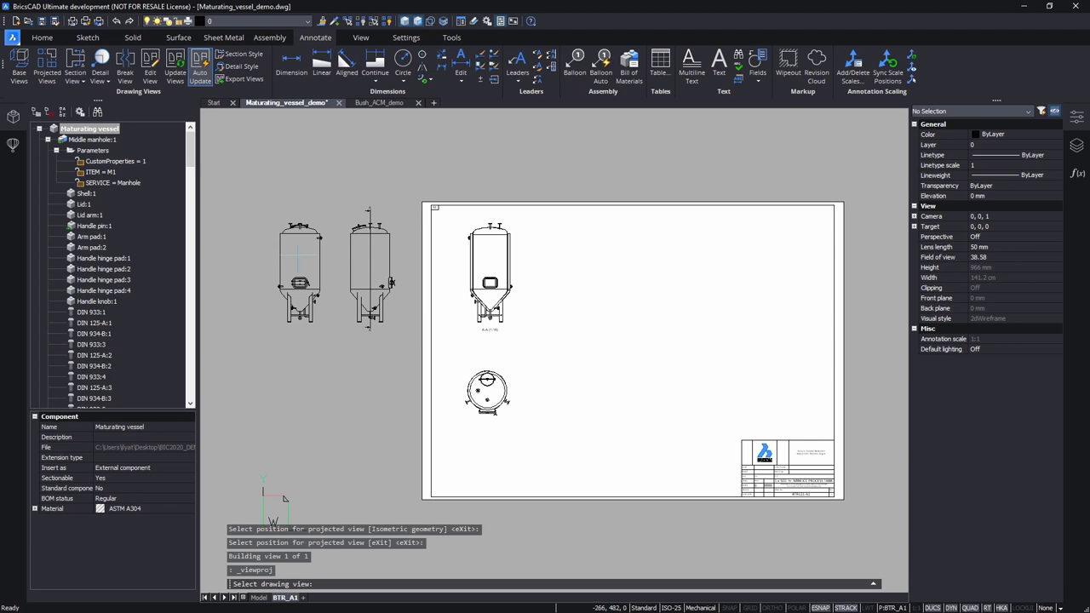
left_click(298, 273)
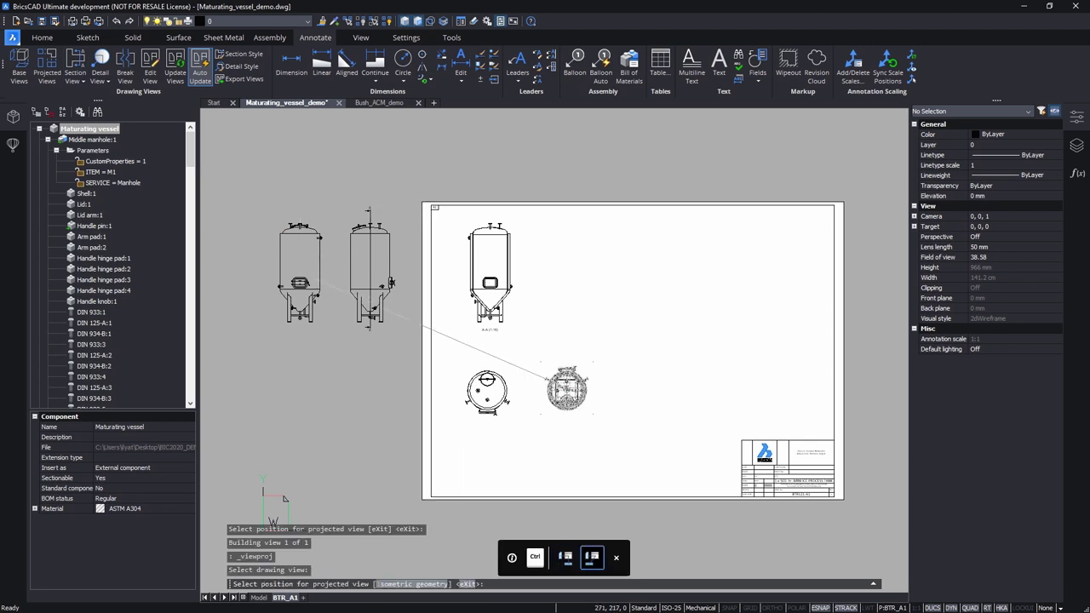
left_click(566, 388)
key("Return")
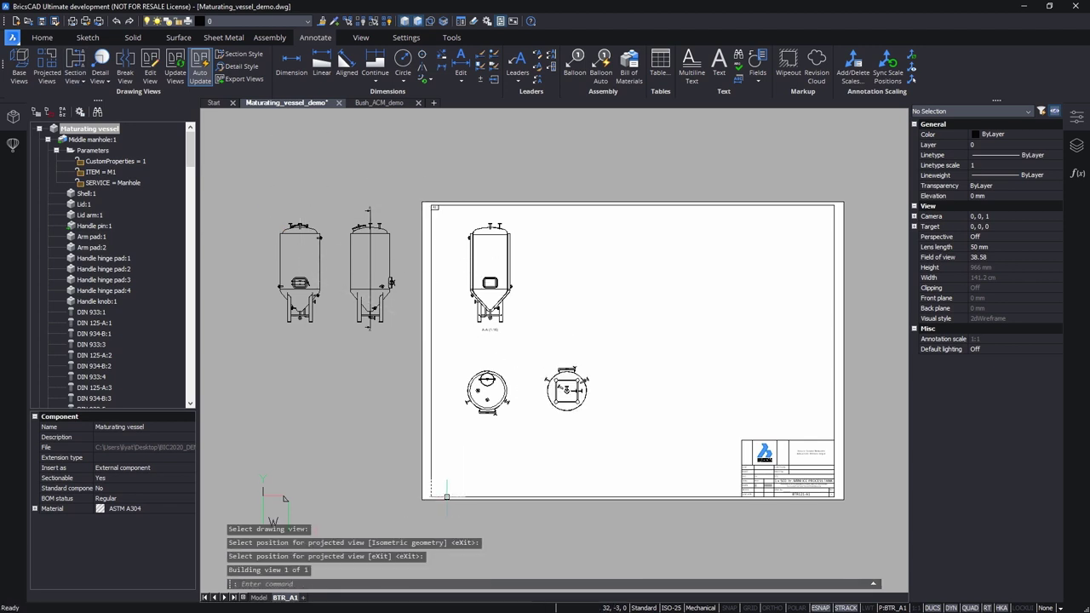
Step: Add a base view of only the middle manhole to layout BTR_A1, scaled to fit 10 views, with a projected view above it
left_click(258, 597)
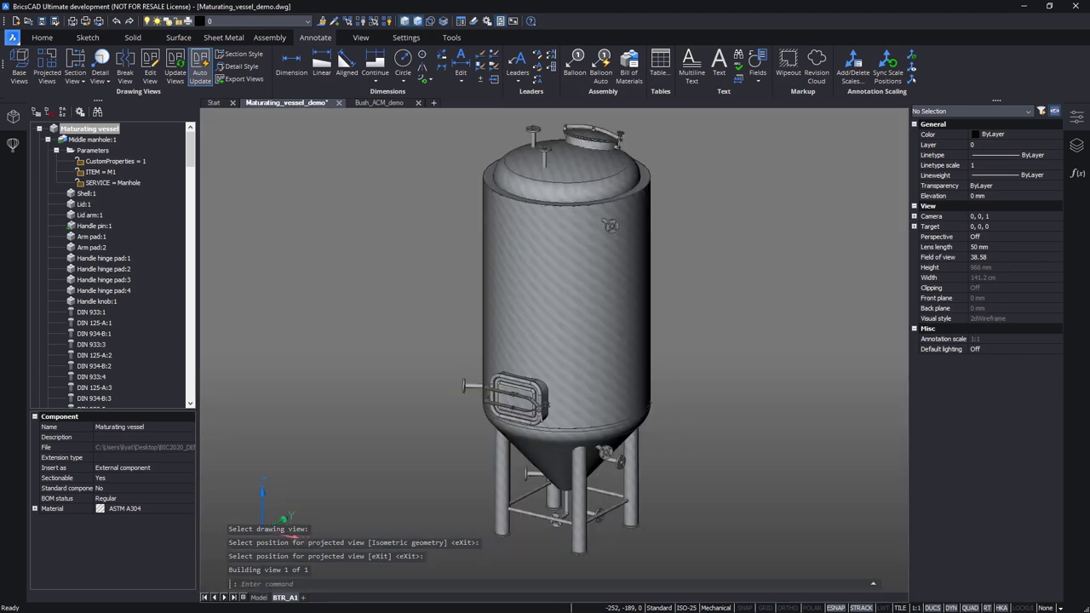
scroll(590, 405, "up", 5)
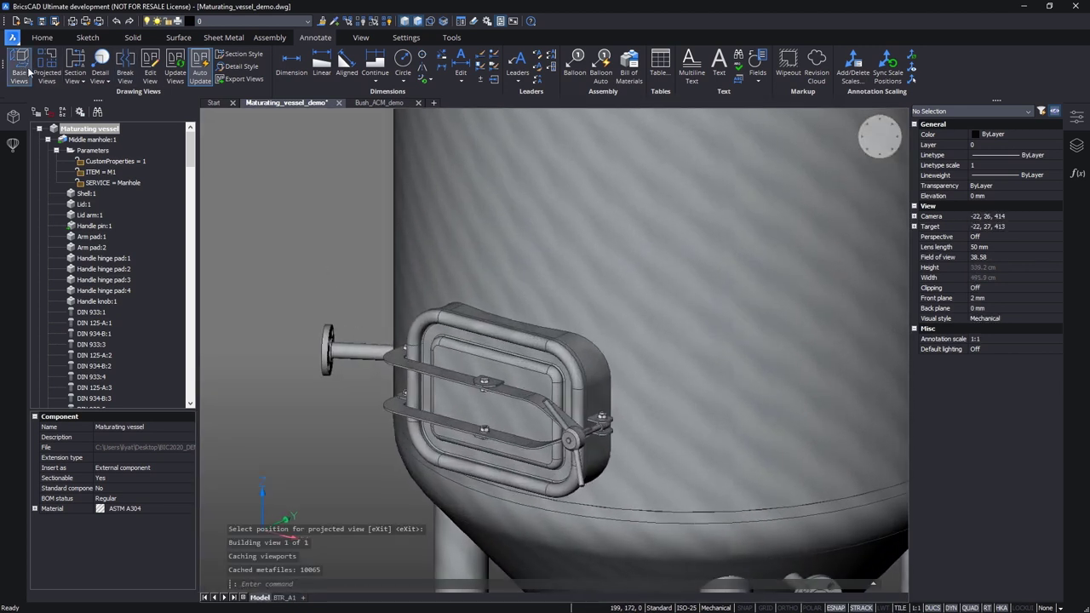
left_click(19, 67)
left_click(513, 369)
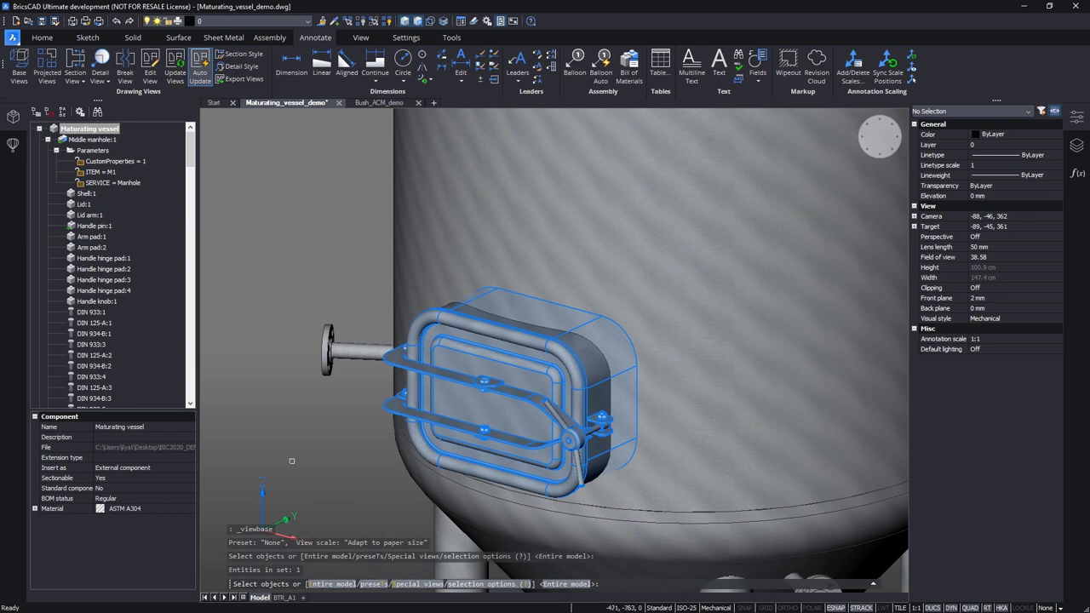
key("Return")
key("Return")
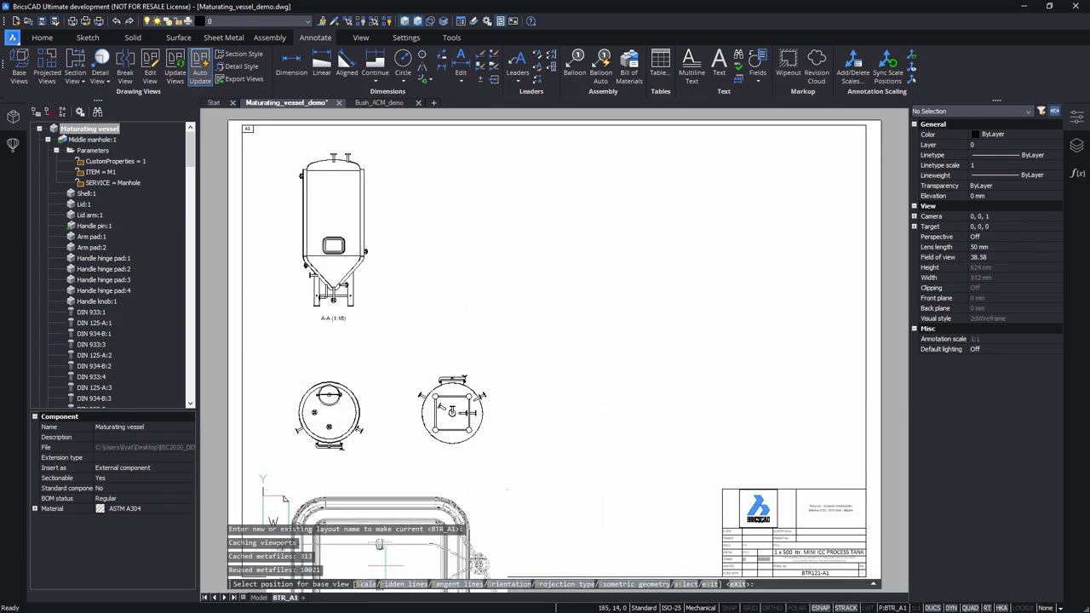
left_click(366, 584)
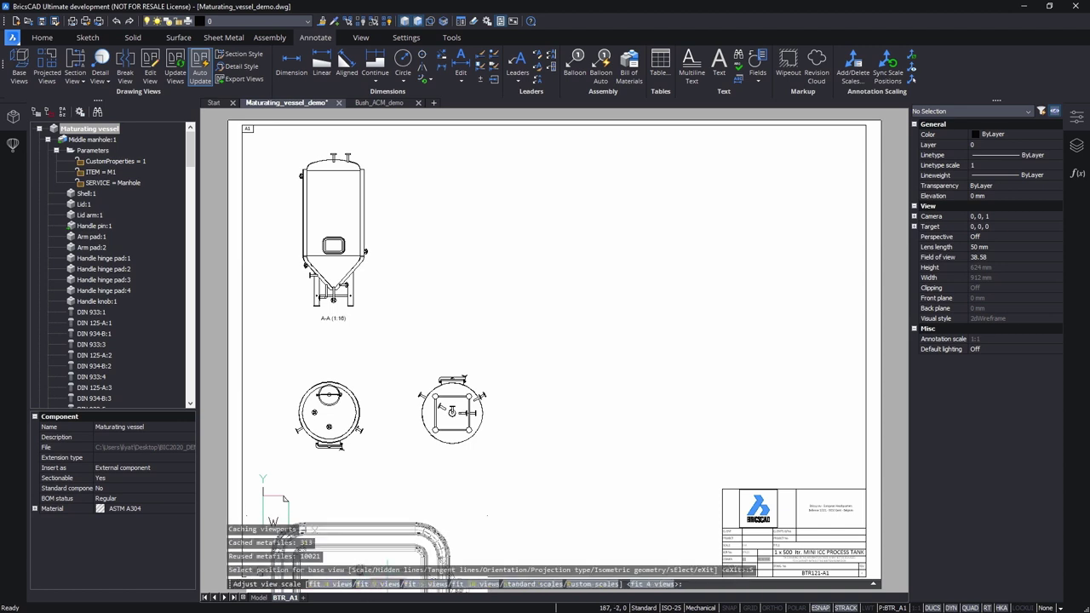
type("10")
key("Return")
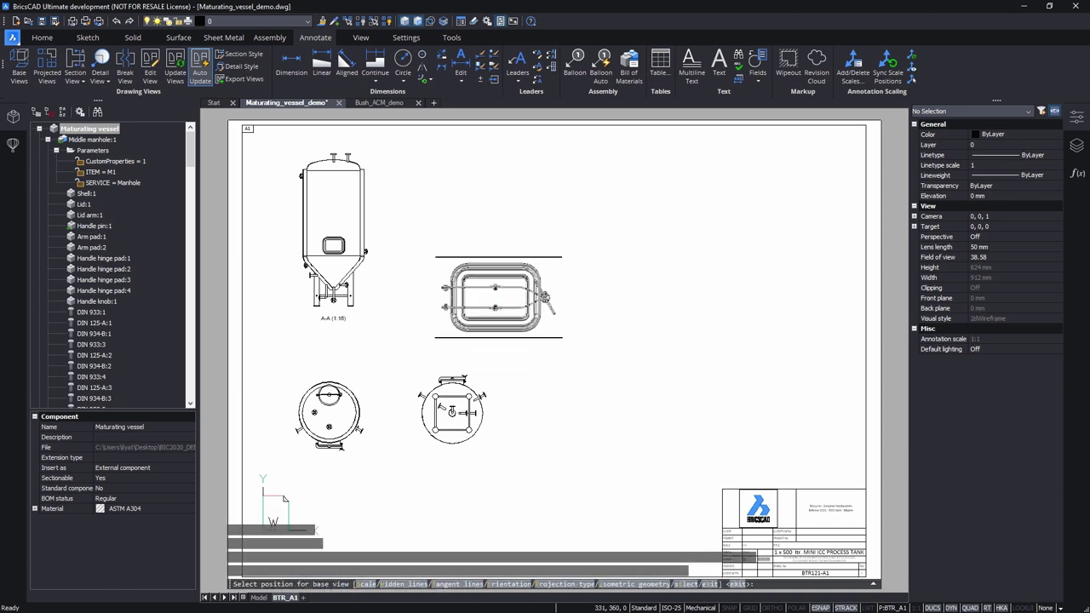
left_click(499, 292)
left_click(501, 183)
key("Return")
Step: Project a side view from the middle manhole's upper view and place it to that view's right
left_click(39, 67)
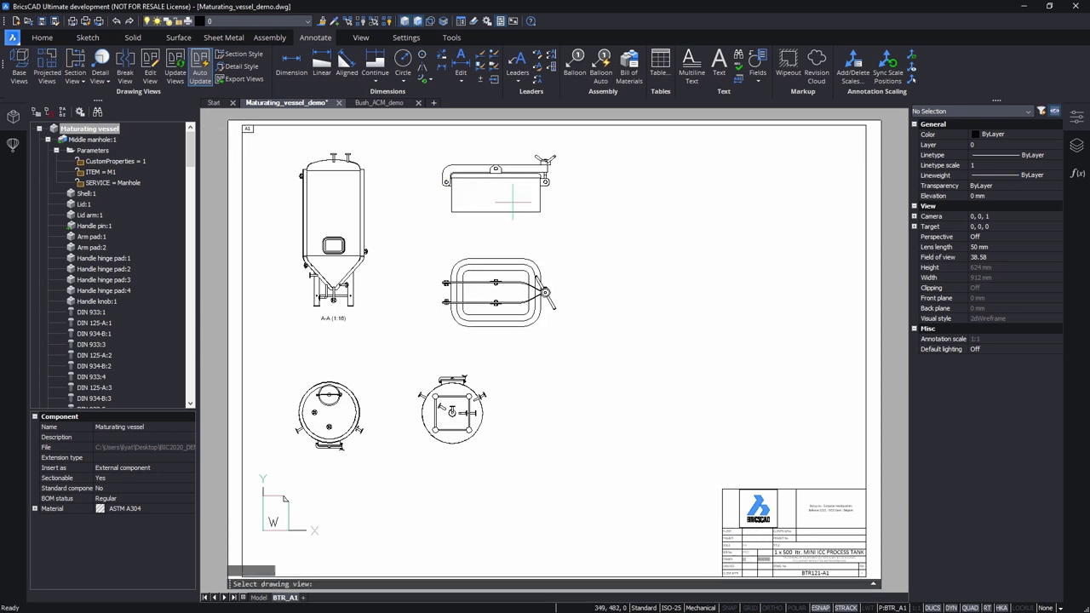
left_click(521, 196)
left_click(631, 183)
key("Return")
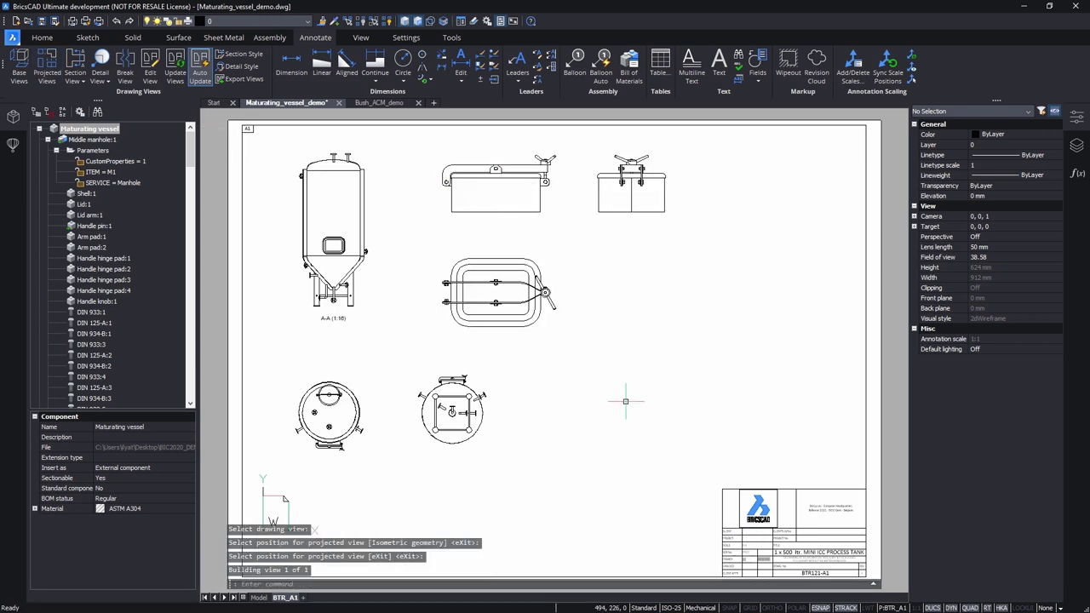
Step: Return to model space and set the plan view of the current UCS, looking down on the vessel
left_click(263, 599)
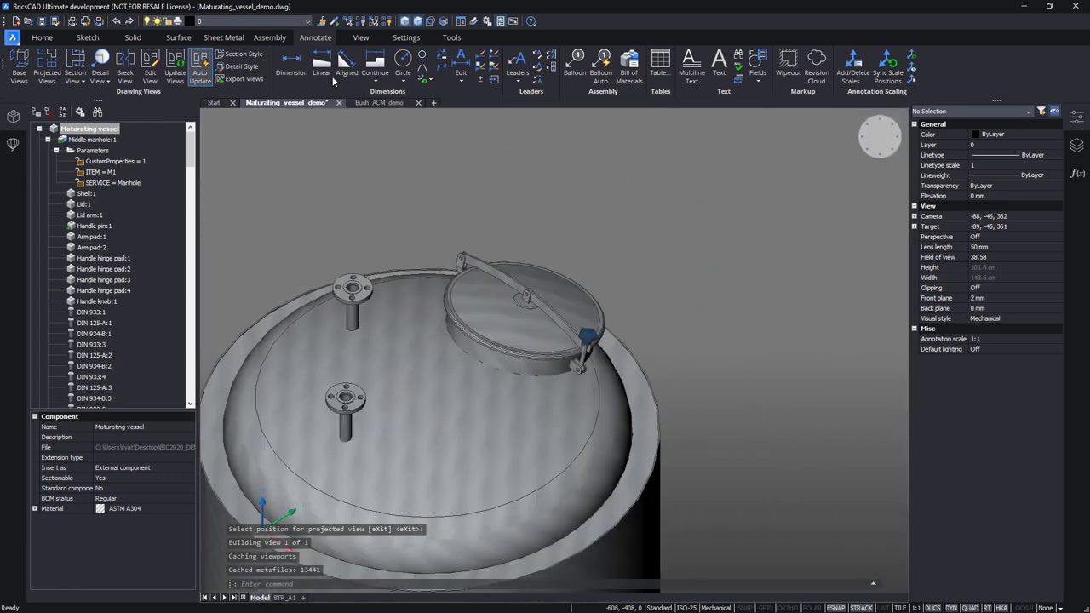
left_click(361, 39)
left_click(284, 73)
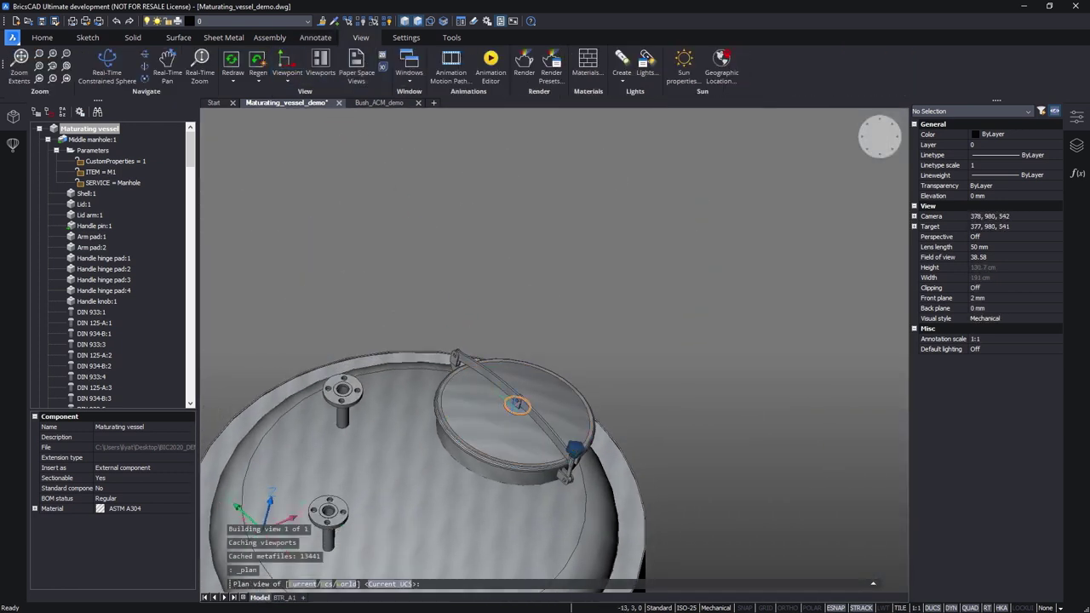
key("Return")
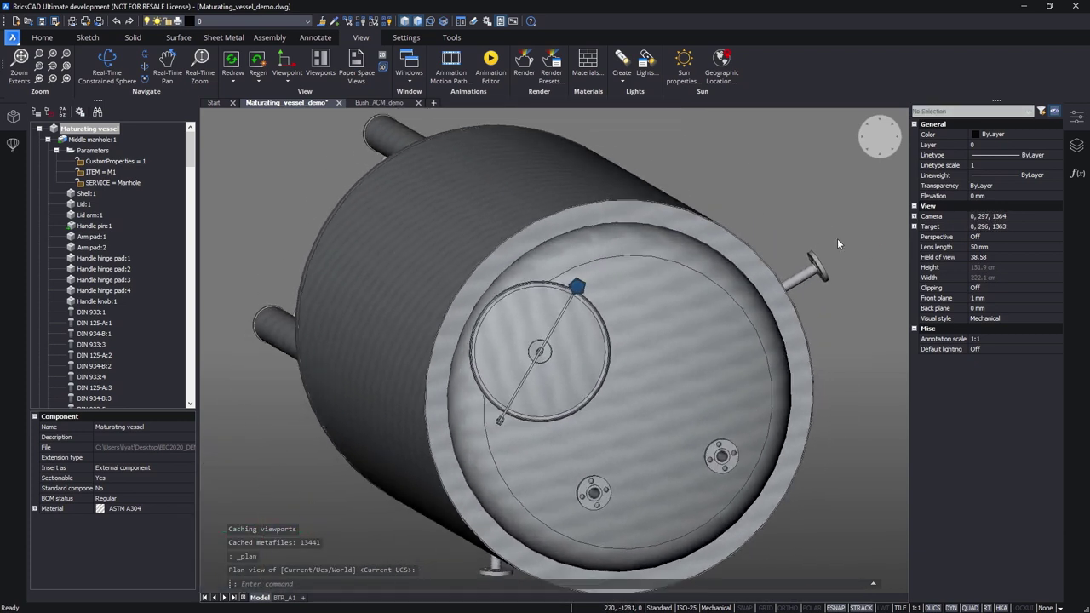
Step: Add a base view of the round top manhole to layout BTR_A1 with Current orientation, plus a projected view above it
left_click(315, 37)
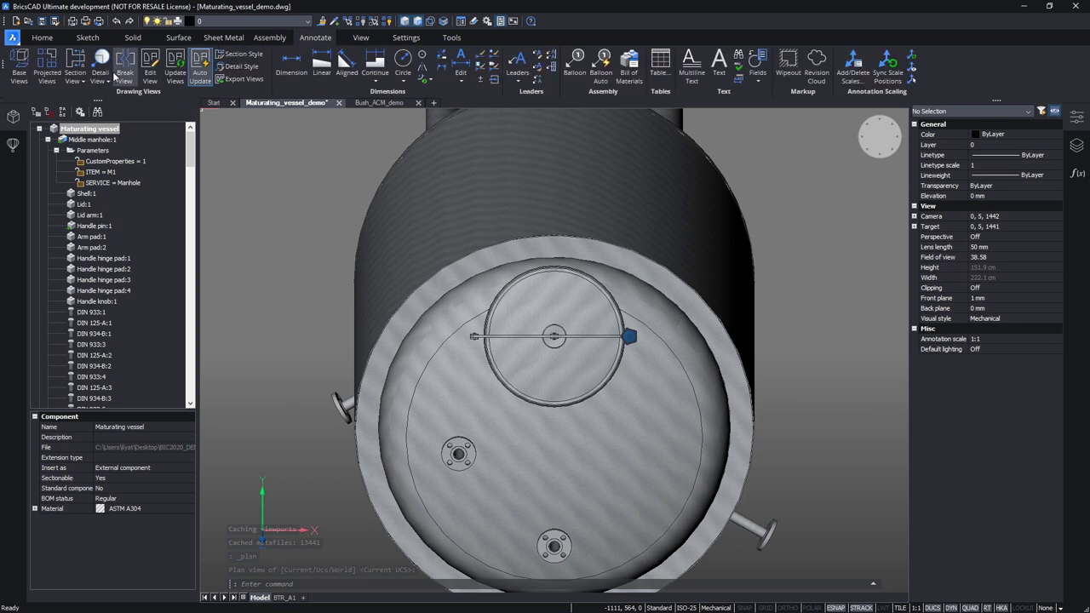
left_click(28, 71)
left_click(597, 348)
key("Return")
key("Return")
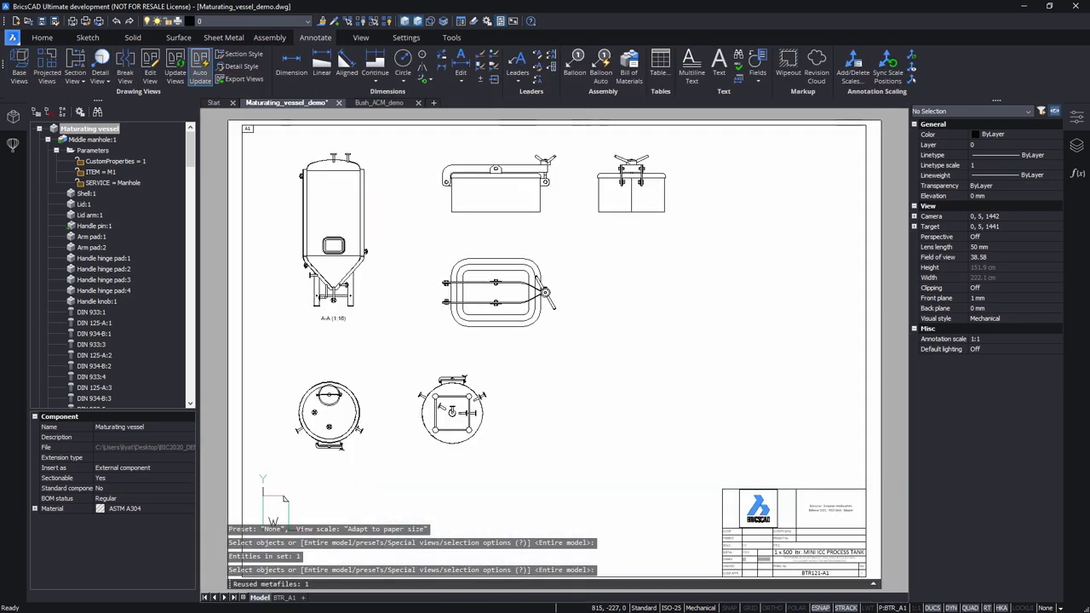
left_click(510, 584)
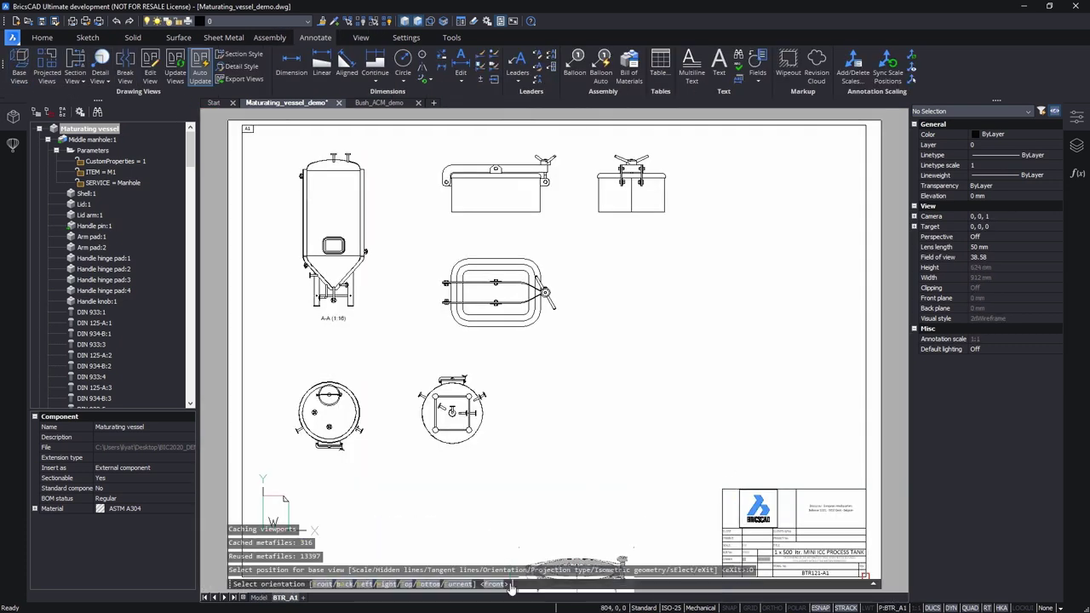
left_click(458, 585)
left_click(637, 391)
left_click(631, 285)
key("Return")
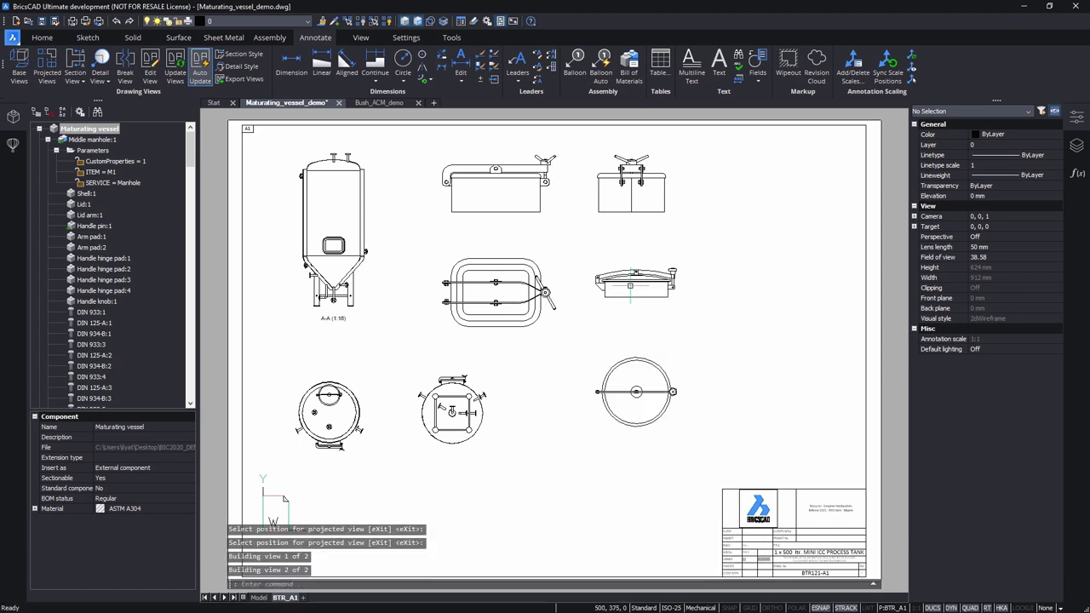
Step: Add a Front-oriented base view of one support leg to layout BTR_A1, beside the round manhole, with a projected view below it
scroll(494, 345, "up", 2)
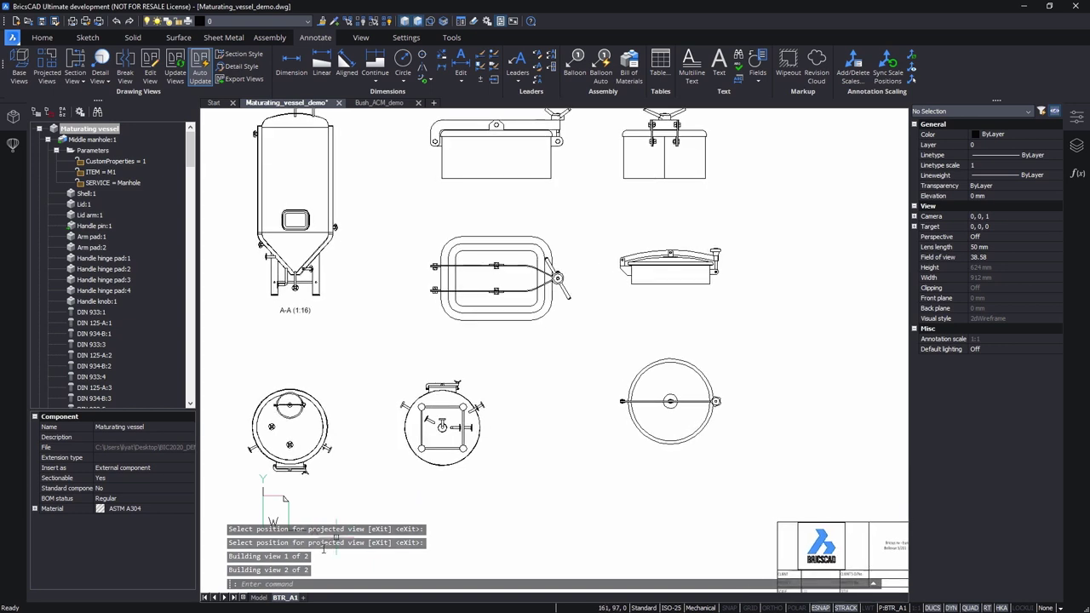
left_click(258, 597)
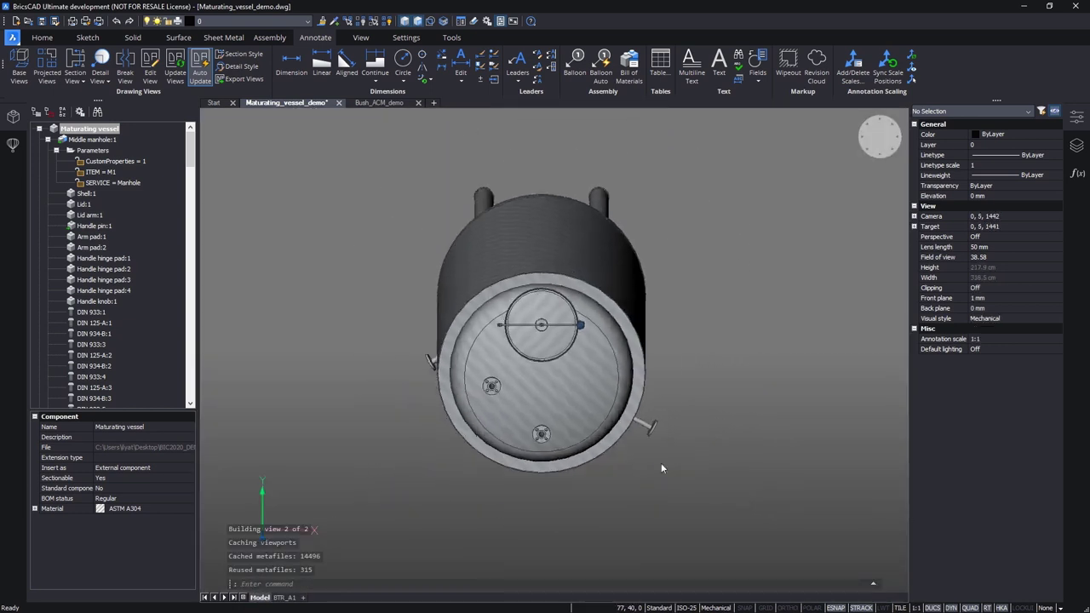
middle_click_drag(680, 461, 637, 471, "shift")
left_click_drag(627, 467, 568, 430)
left_click(19, 61)
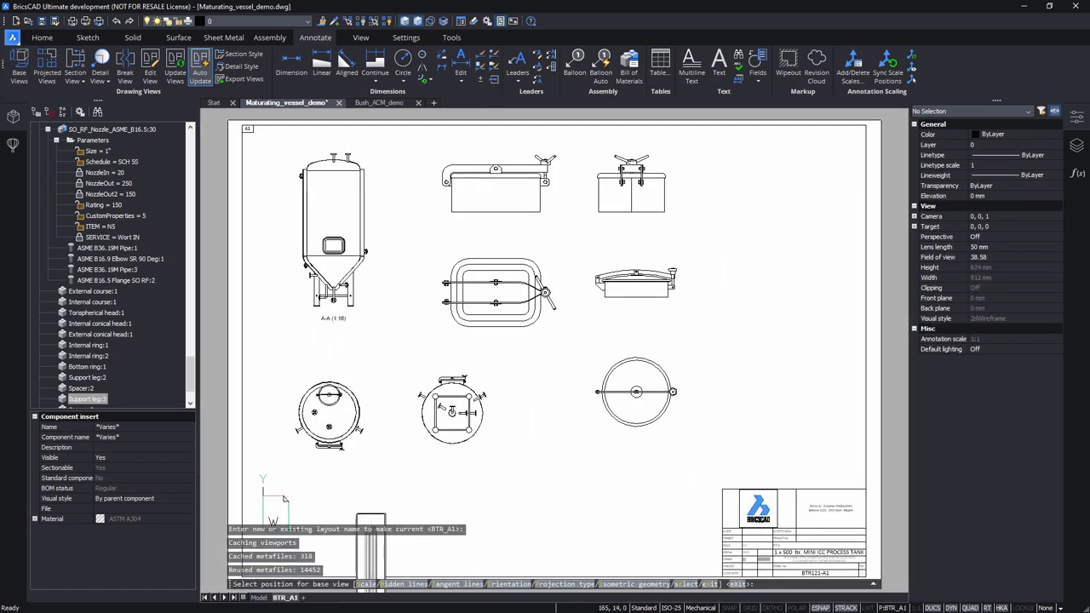
left_click(509, 584)
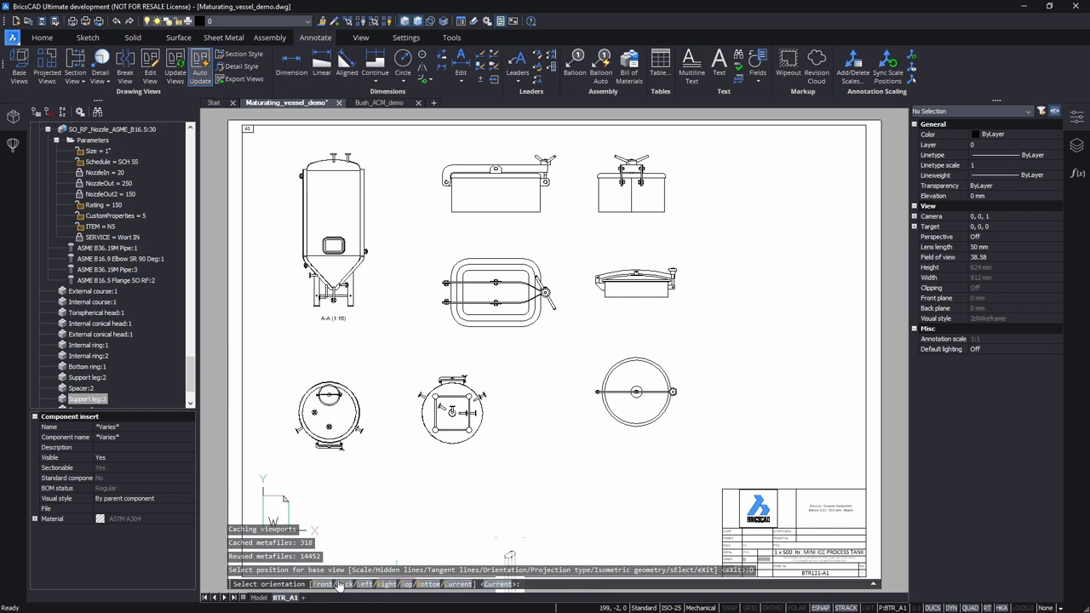
left_click(322, 584)
left_click(533, 421)
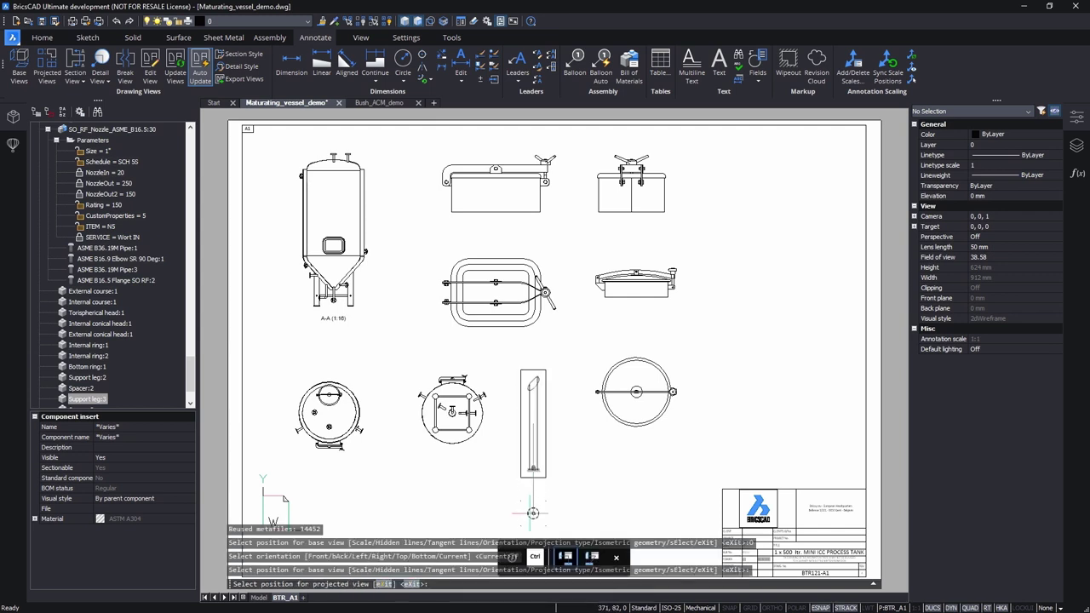
key("Return")
Step: Add an aligned dimension for the height of the vessel's cylindrical wall in section view A-A
scroll(499, 504, "up", 5)
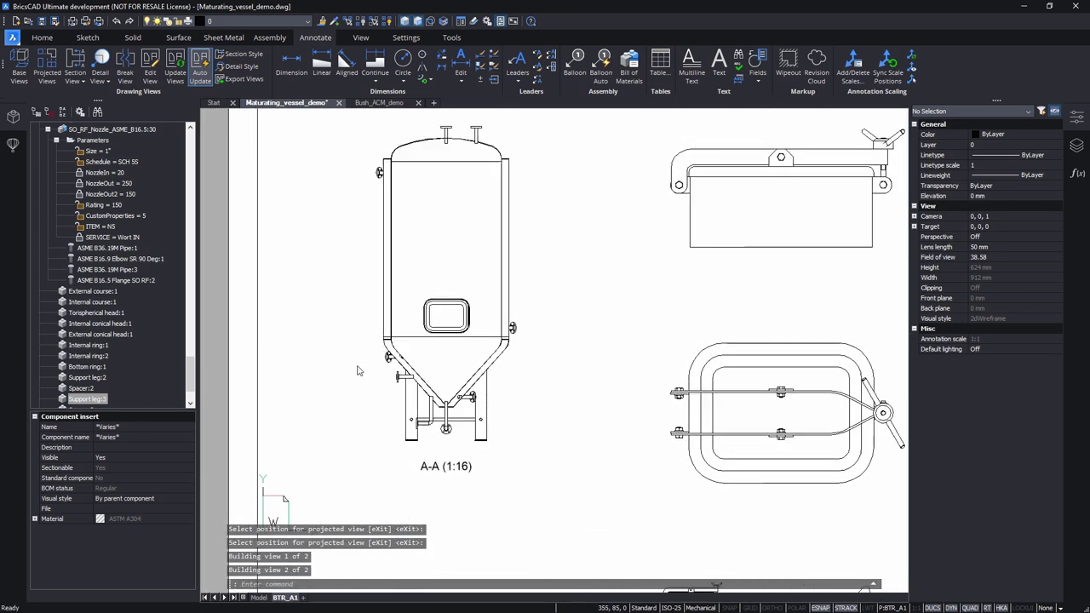
scroll(343, 299, "up", 3)
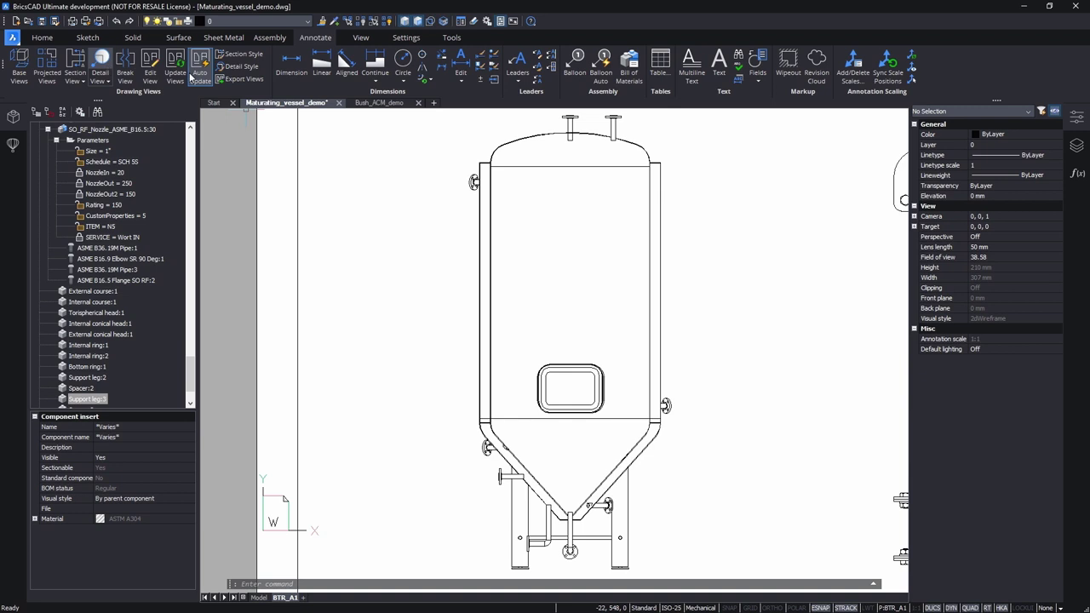
left_click(344, 69)
left_click(481, 163)
left_click(479, 418)
left_click(452, 327)
Step: Break section view A-A horizontally across the vessel's cylindrical body, between the upper nozzle and the manhole
scroll(761, 317, "up", 4)
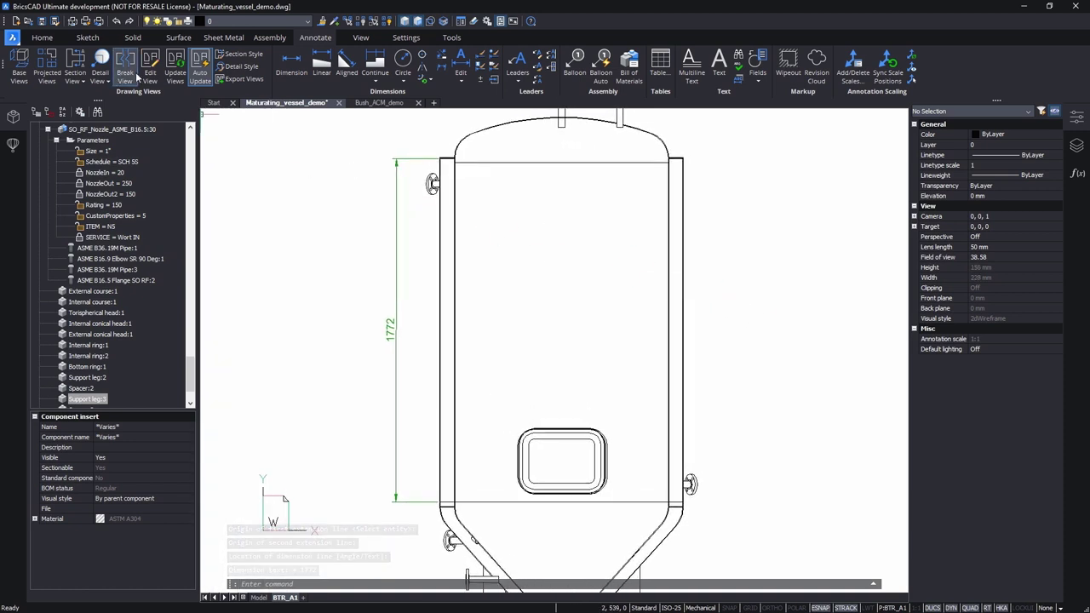
left_click(125, 68)
left_click(551, 226)
left_click(706, 207)
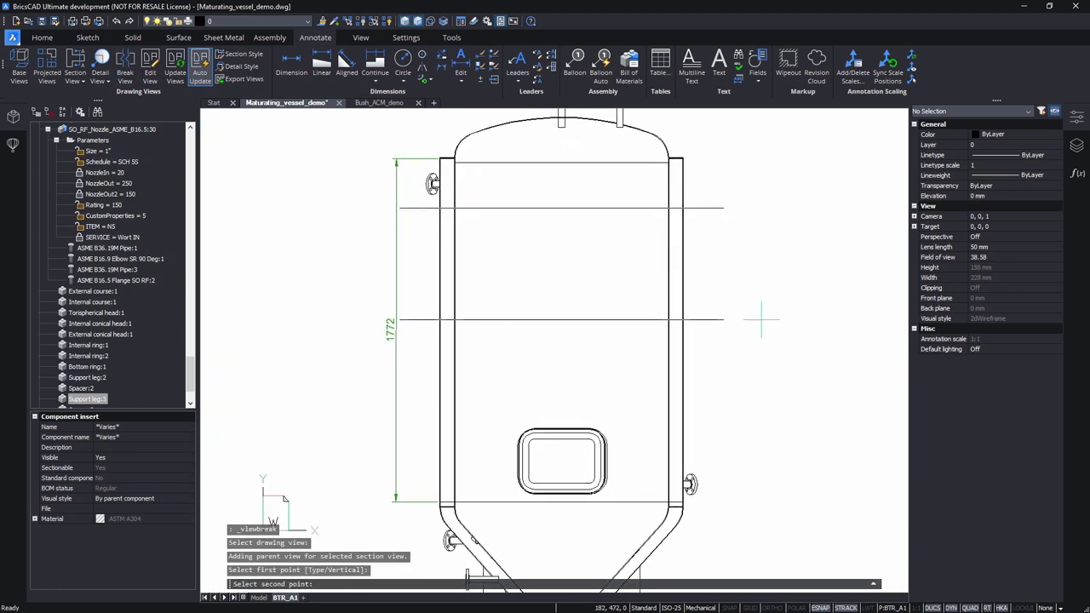
left_click(775, 418)
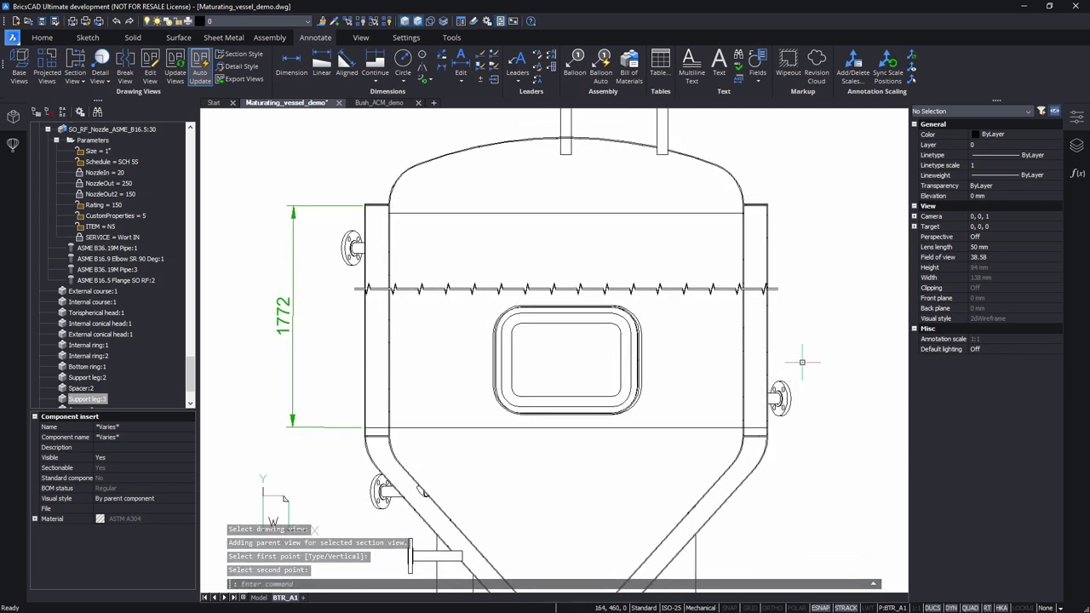
Step: Give section view A-A's break symbol a gap distance of 5 mm, width and height of 3 mm, and step of 50 mm
left_click(777, 289)
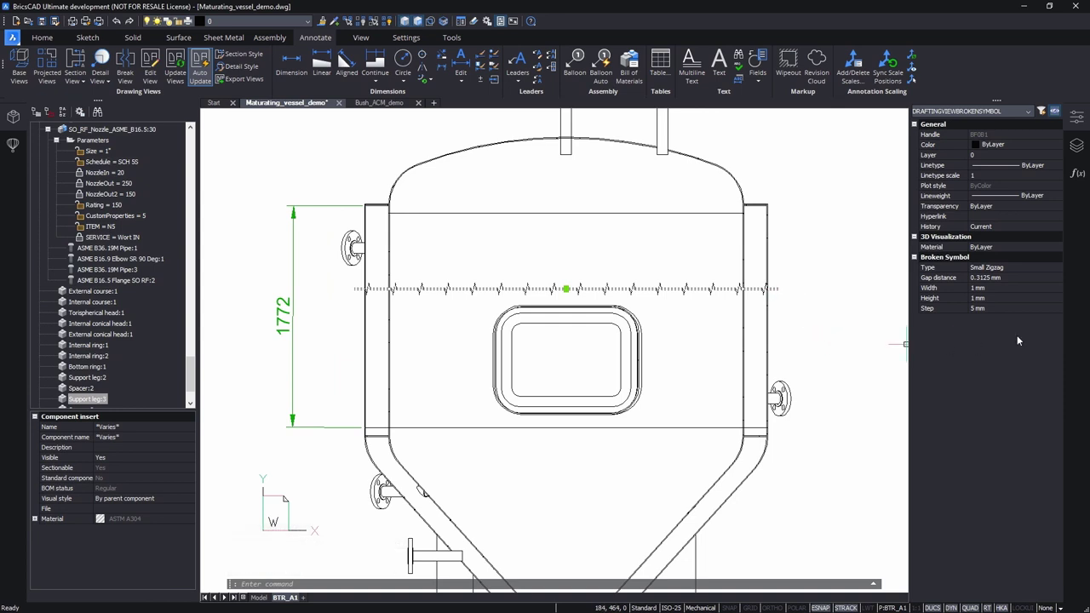
left_click(1057, 267)
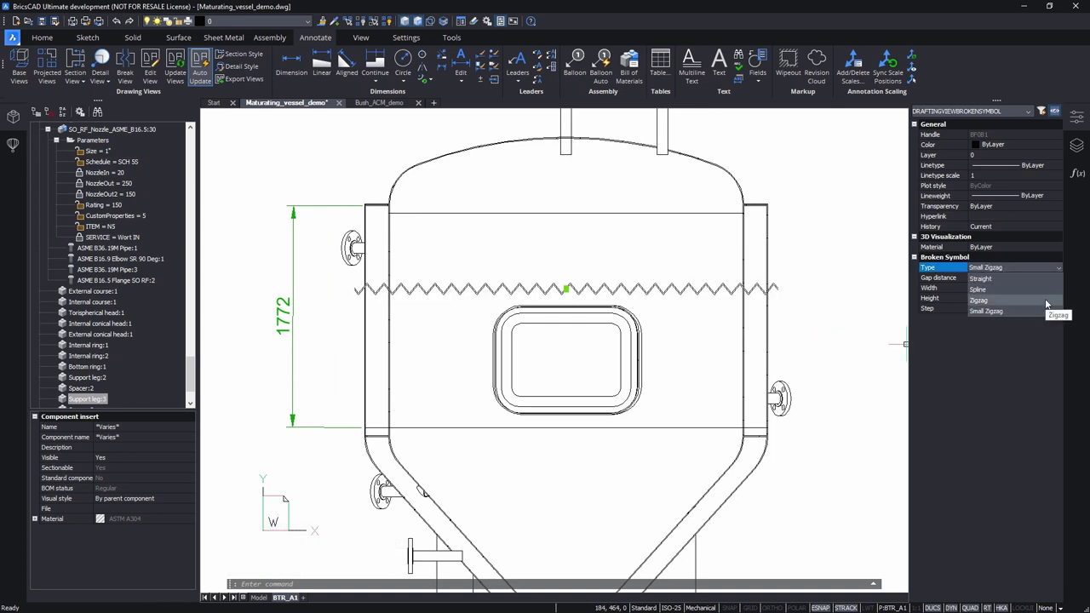
left_click(1024, 277)
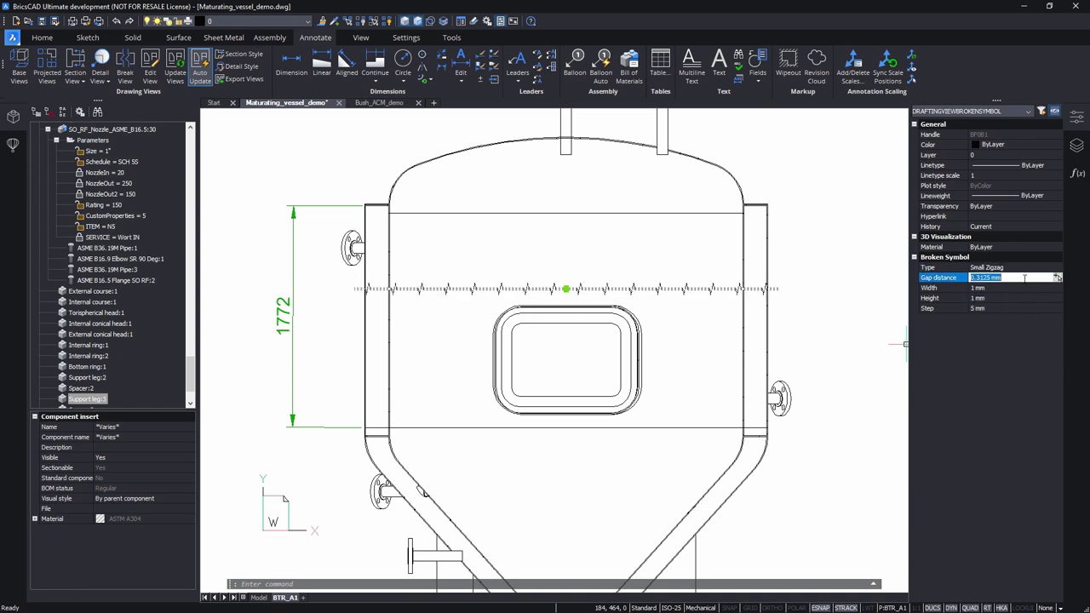
type("5")
key("Tab")
type("3")
key("Tab")
type("50")
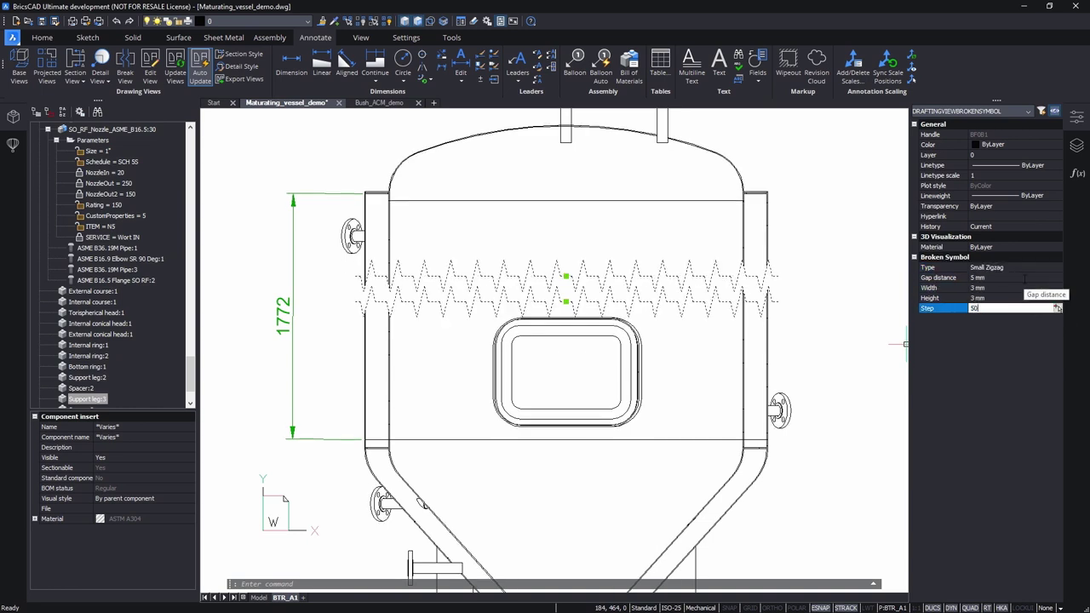
key("Return")
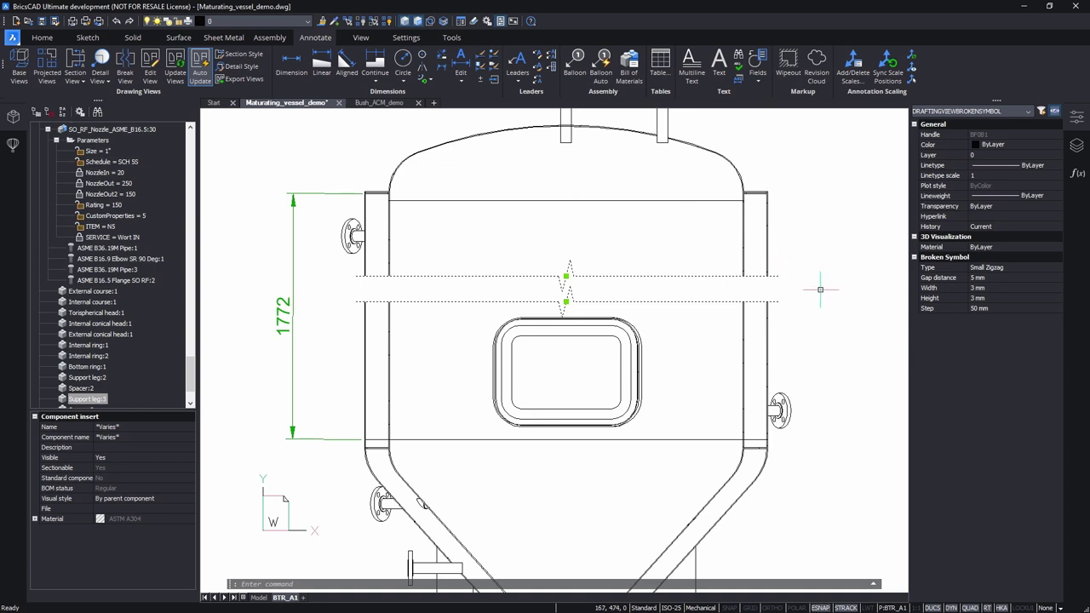
key("Escape")
middle_click(820, 290)
middle_click(820, 290)
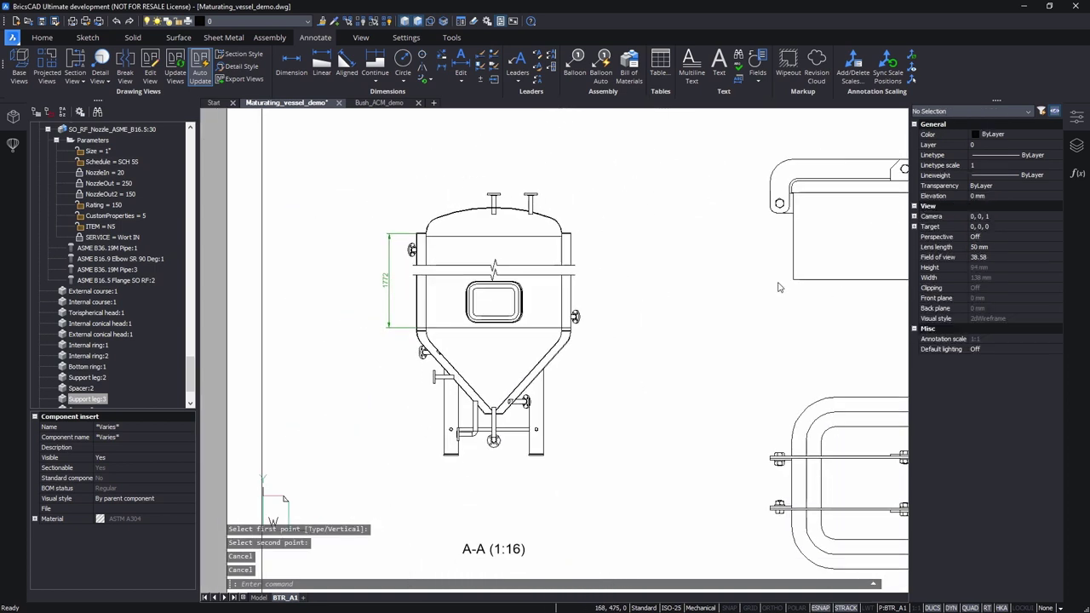
scroll(778, 286, "down", 4)
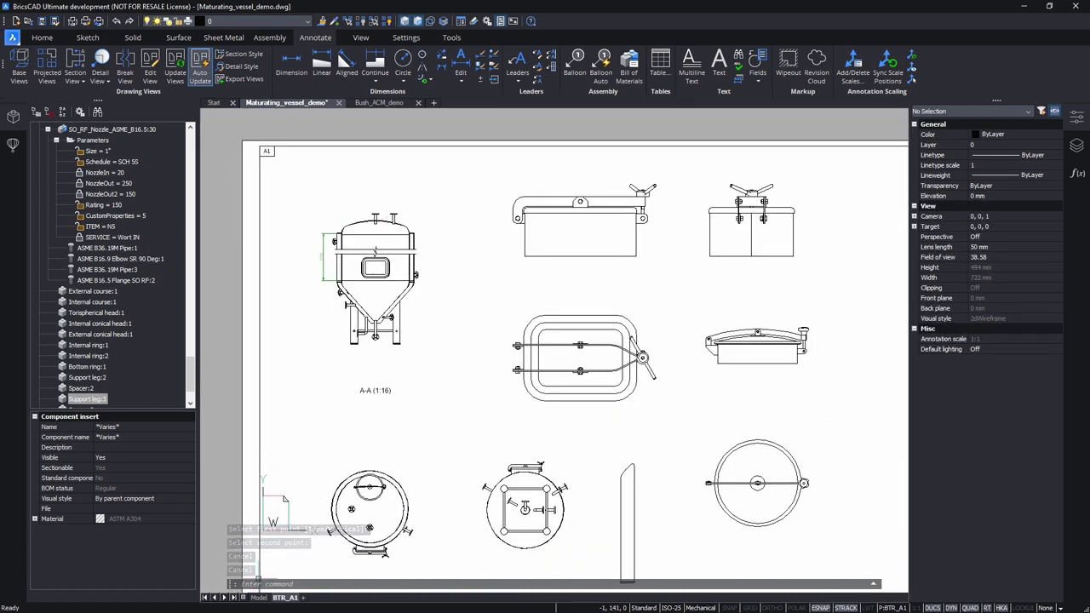
Step: Return to model space and open the middle manhole's Handle pin component for editing in its own drawing
left_click(259, 597)
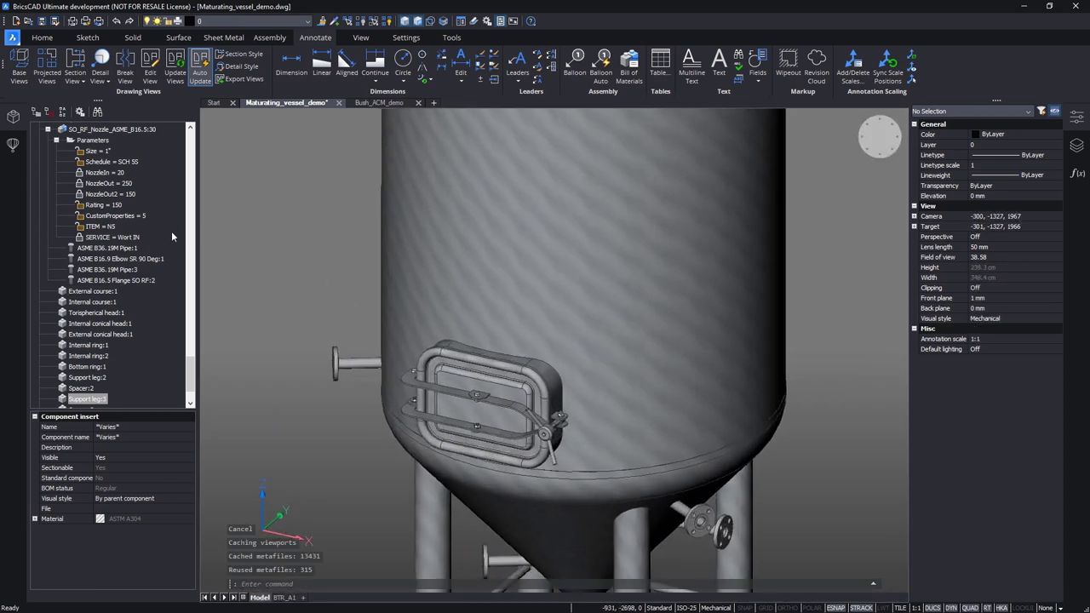
scroll(158, 242, "up", 10)
right_click(104, 226)
left_click(129, 234)
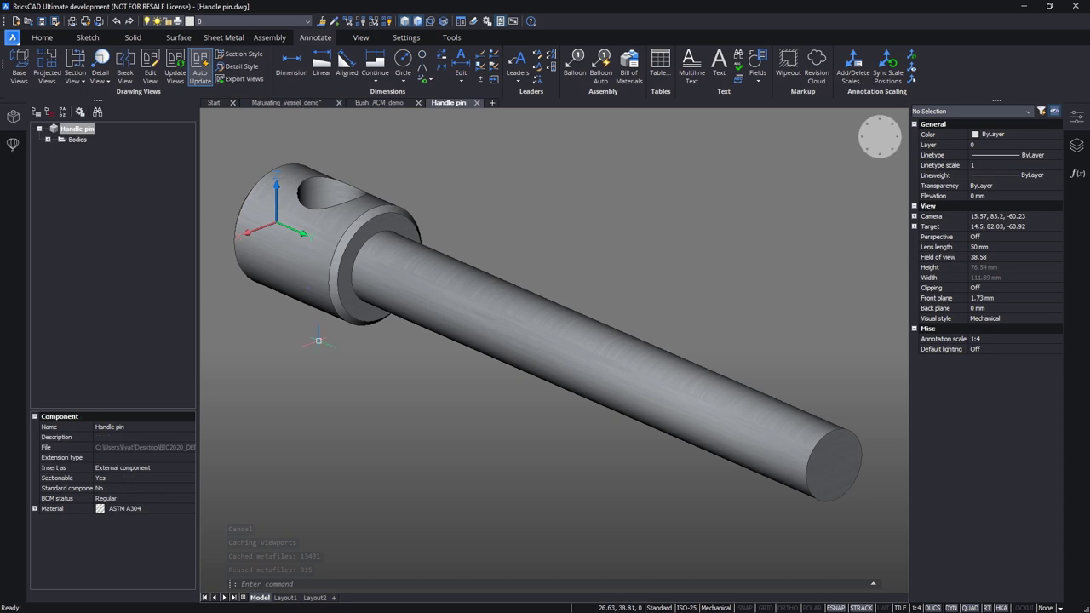
Step: Apply a Thread feature to the handle pin's long cylindrical shaft, accepting 1.75 mm pitch and 106 mm length, and select it in the browser
middle_click_drag(348, 388, 137, 37, "shift")
left_click(137, 38)
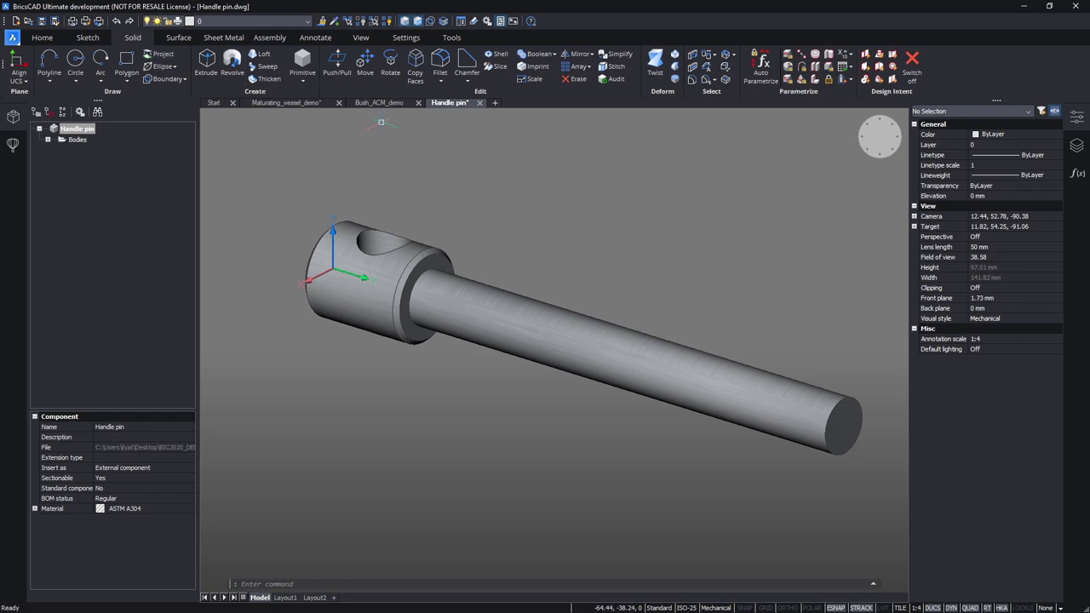
left_click(841, 80)
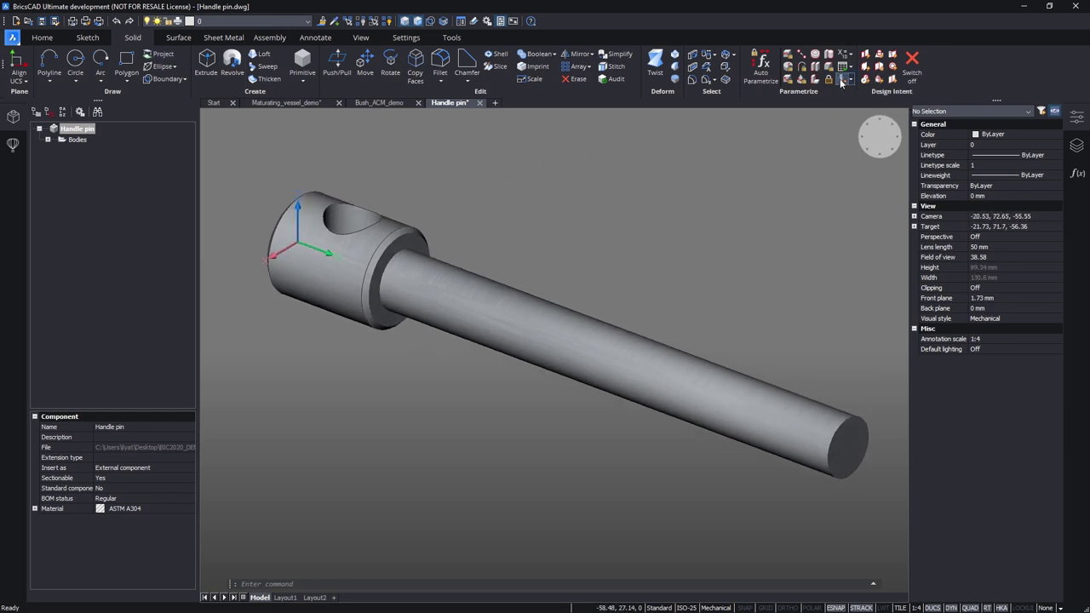
left_click(641, 349)
key("Return")
key("Return")
left_click(83, 151)
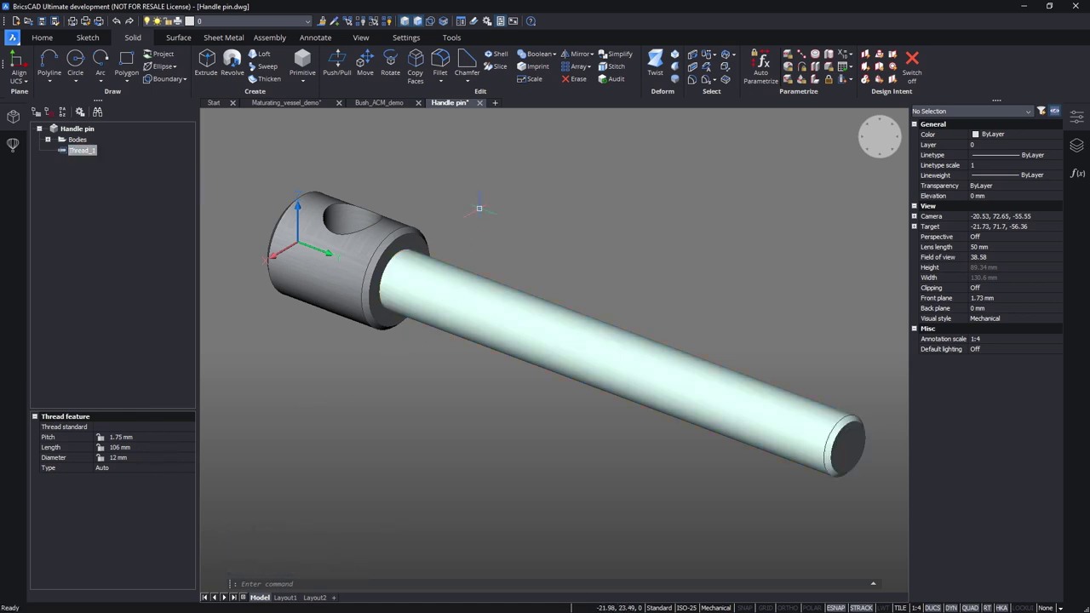
Step: Close the Handle pin drawing and return to the maturating vessel assembly at the middle manhole
left_click(480, 103)
key("Escape")
right_click(92, 128)
left_click(102, 134)
scroll(558, 413, "up", 5)
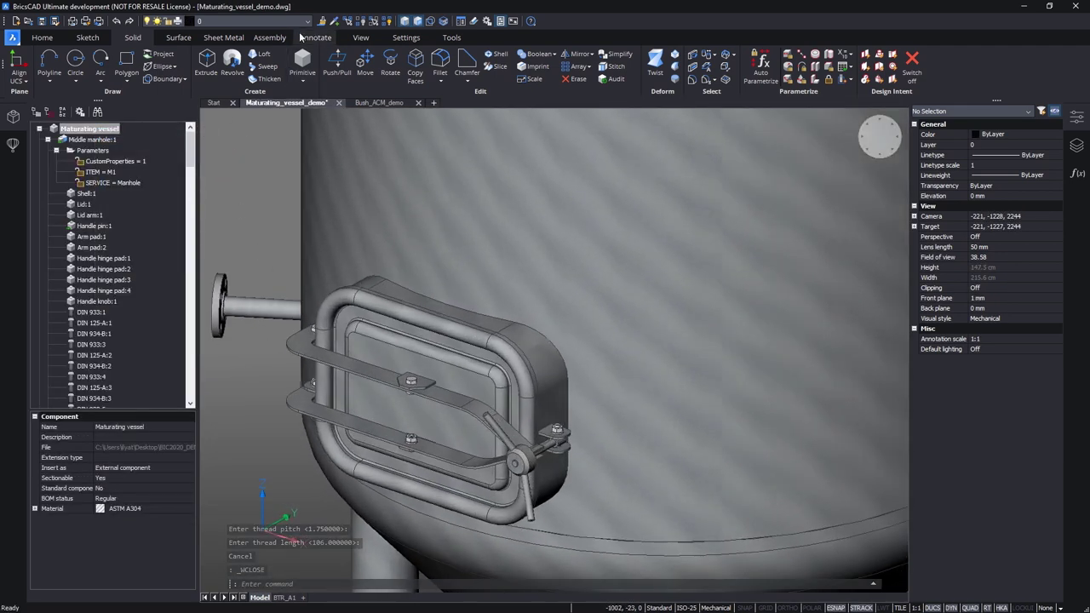
Step: Add a base view of the handle pin near the lower-left corner of layout BTR_A1, with a projected view beside it
left_click(310, 37)
left_click(24, 66)
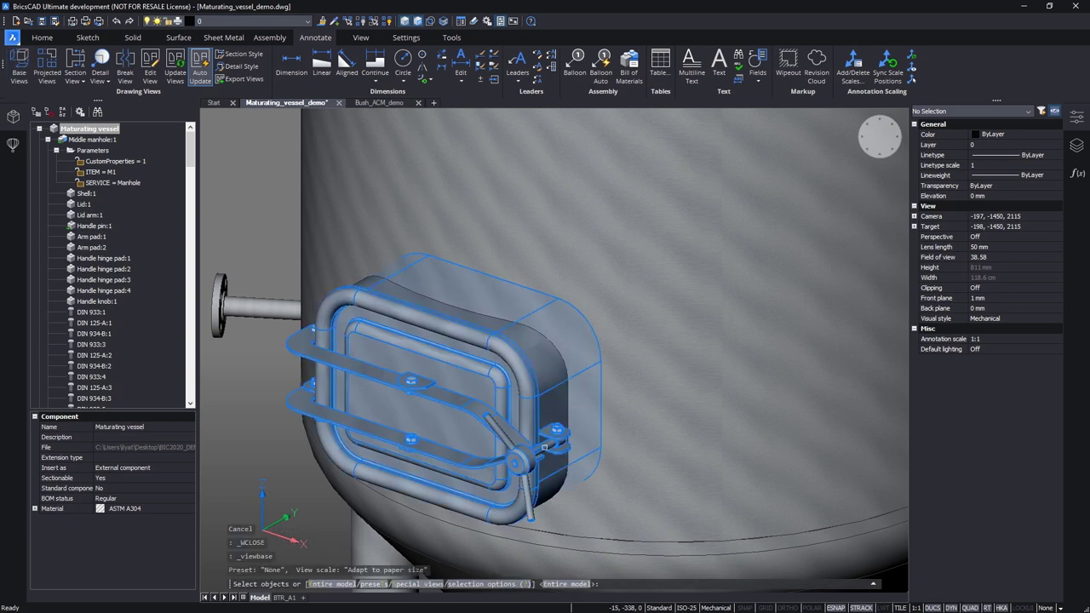
left_click(548, 447)
key("Return")
key("Return")
left_click(314, 504)
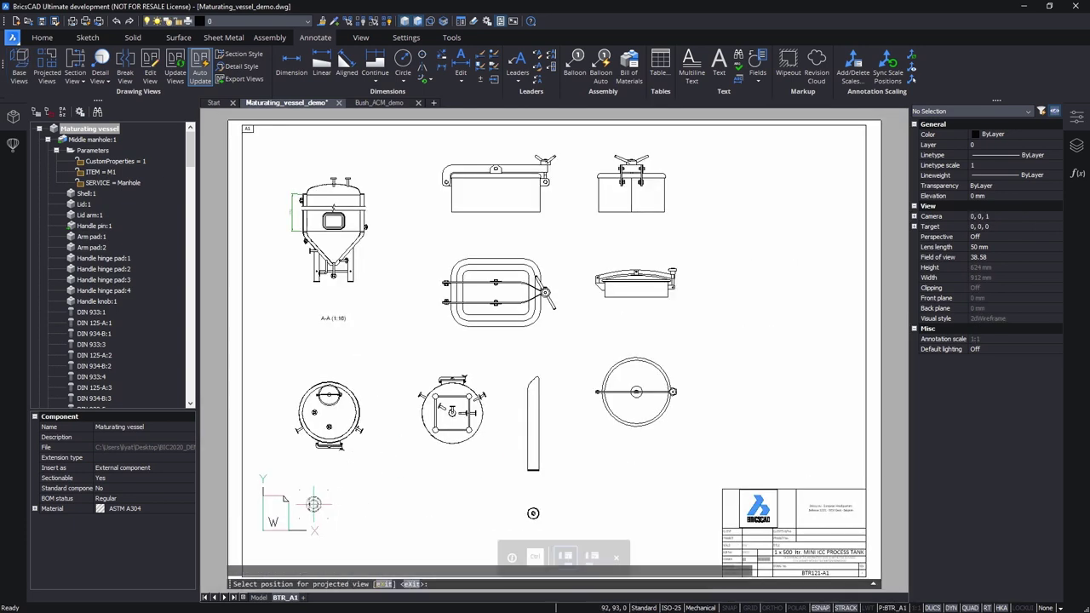
left_click(401, 500)
key("Return")
scroll(426, 522, "up", 2)
middle_click_drag(443, 568, 448, 522)
scroll(481, 486, "up", 6)
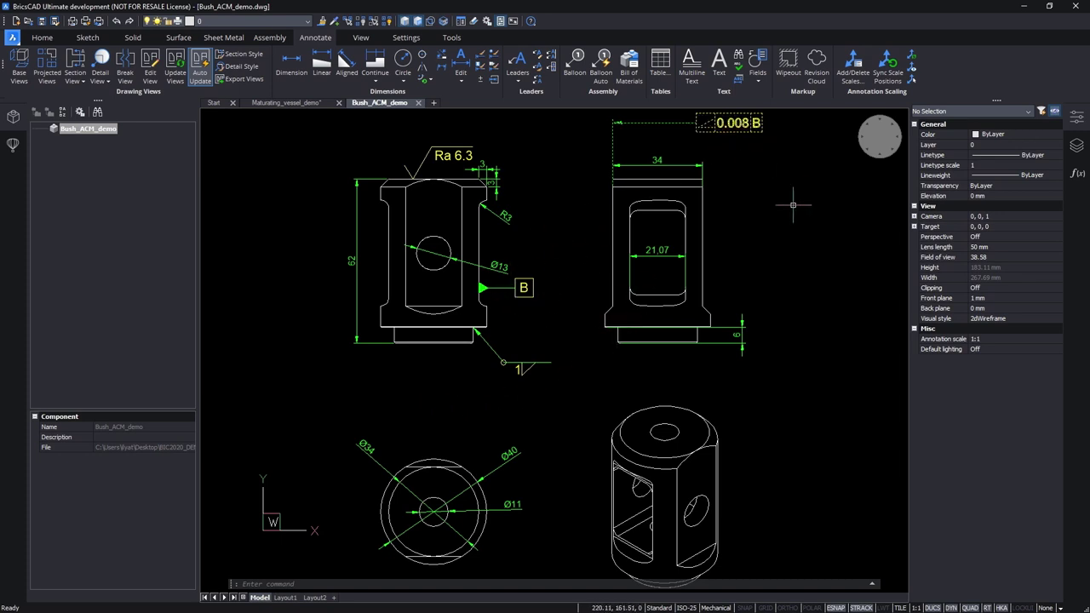
Step: Enable the option found by searching the settings for "loadme", and reopen Bush_ACM_demo.dwg from the recent files
mouse_move(526, 295)
mouse_move(702, 126)
left_click(500, 21)
type("loadme")
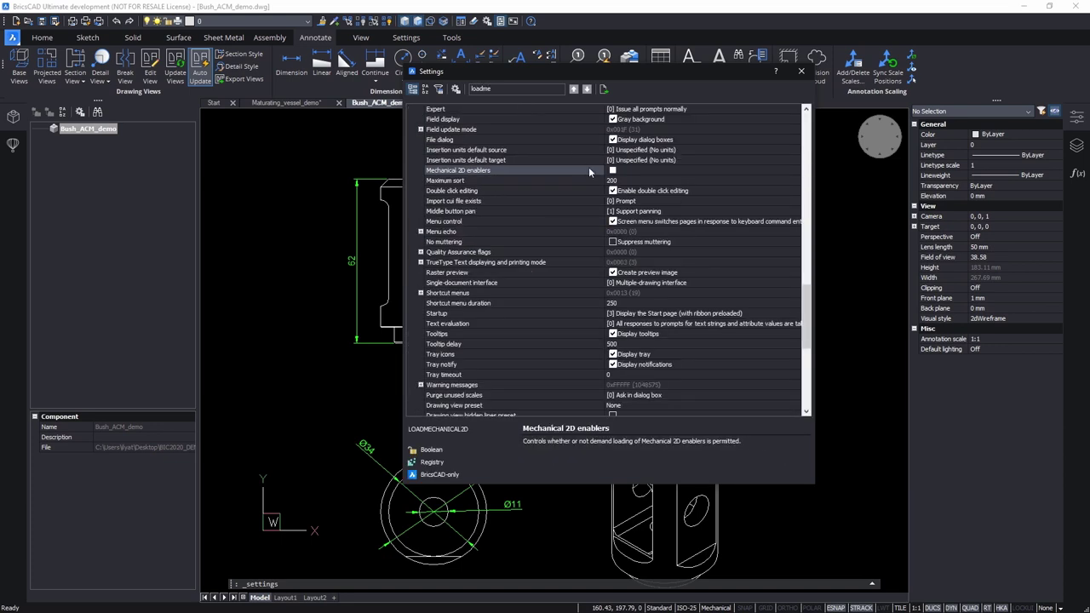
left_click(612, 170)
left_click(800, 73)
left_click(415, 103)
left_click(215, 104)
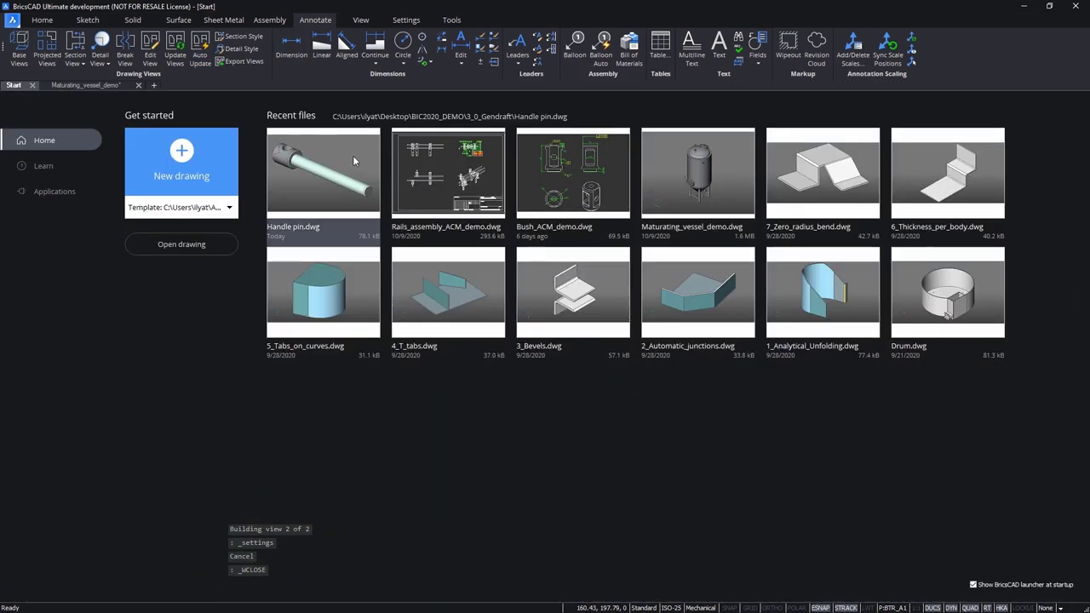
left_click(559, 180)
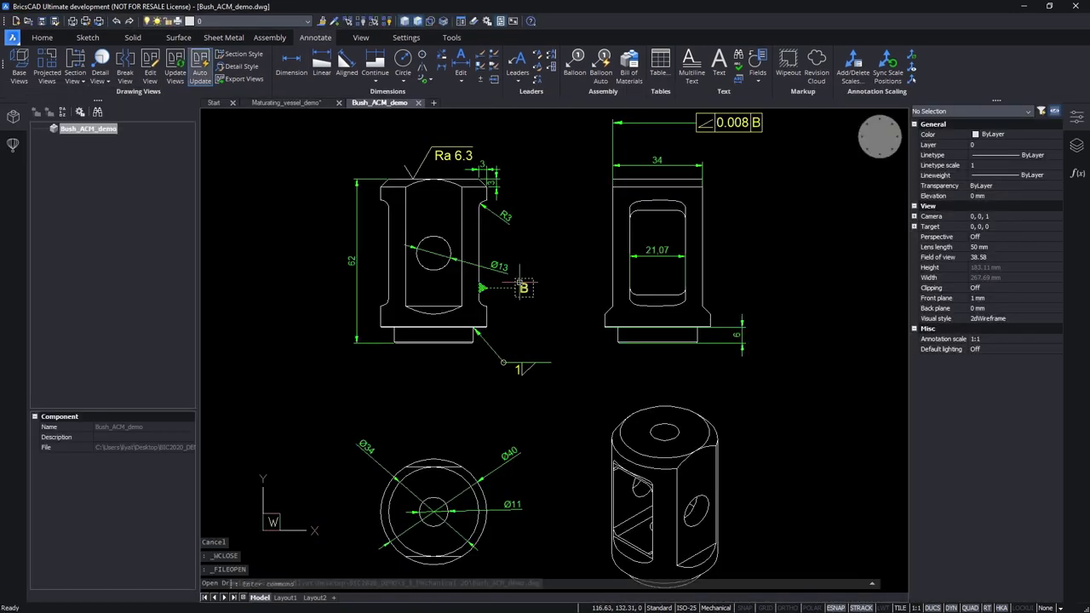
Step: Copy datum identifier B from the front view to the side view's right edge, and delete the original
mouse_move(558, 291)
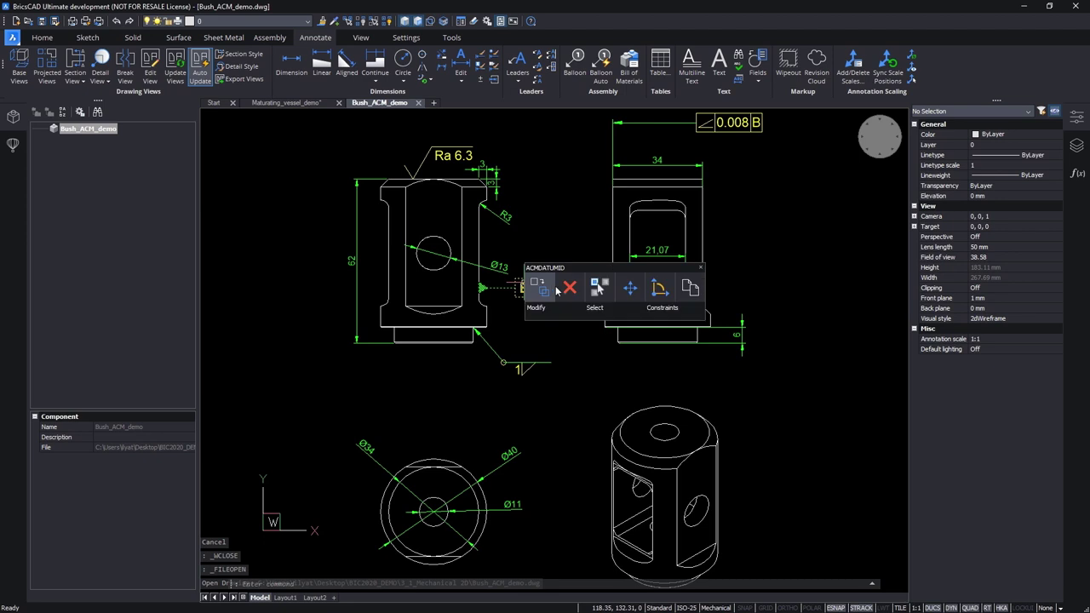
left_click(645, 290)
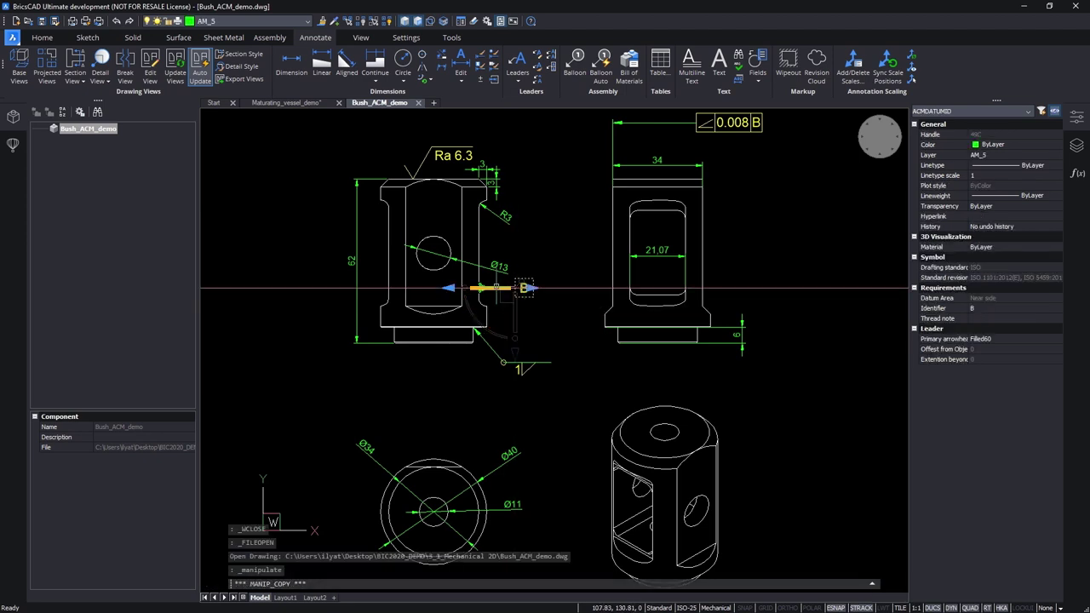
left_click(740, 377)
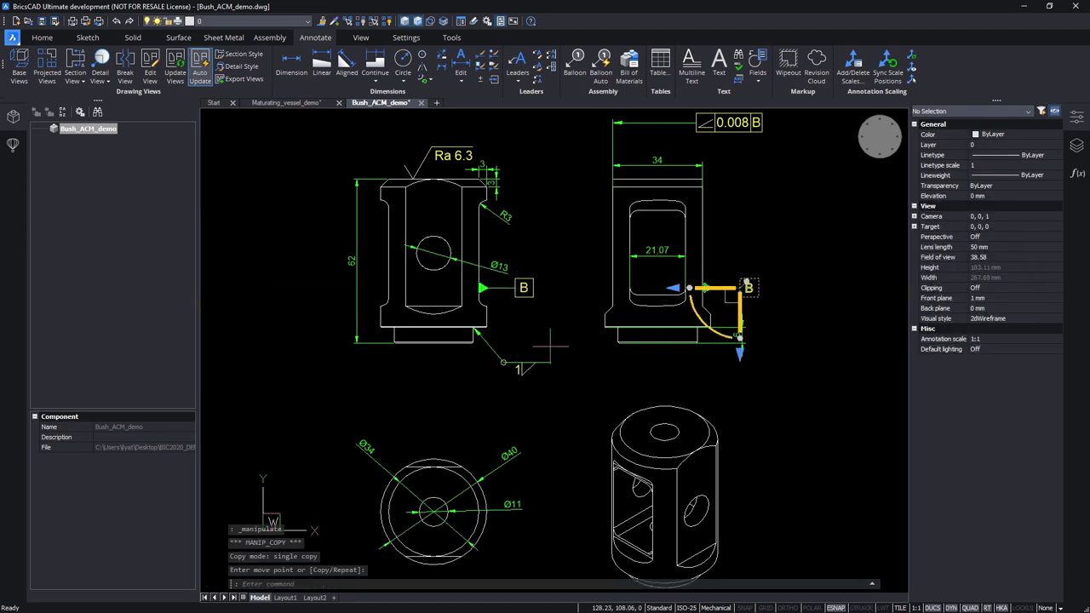
key("Escape")
left_click_drag(551, 321, 527, 293)
key("Delete")
Step: Change the identifier of the copied datum symbol on the side view to A
left_click(754, 297)
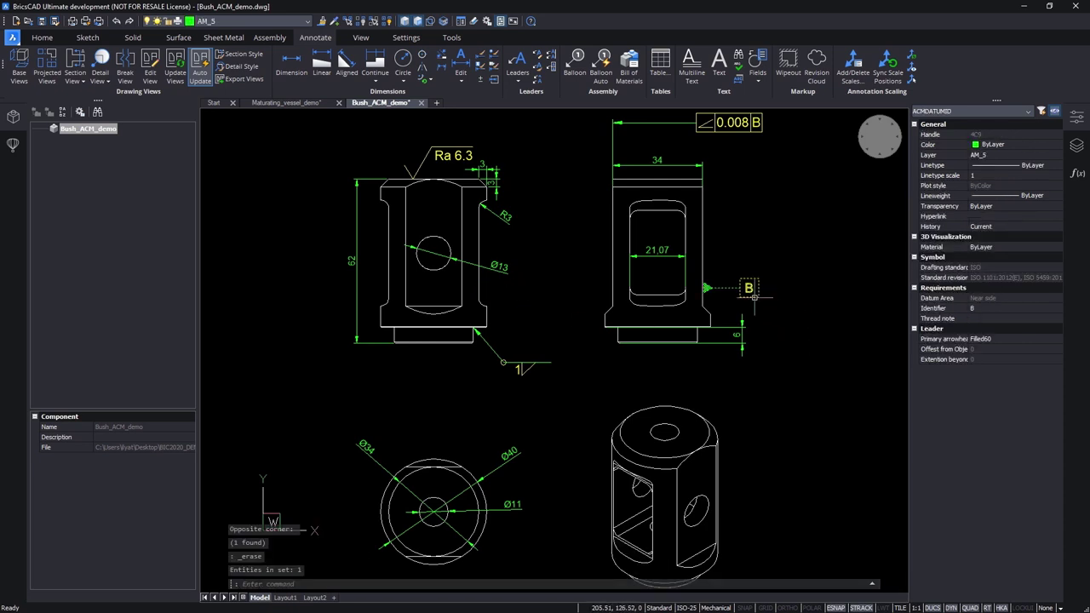
left_click(991, 308)
type("A")
key("Return")
middle_click_drag(806, 261, 755, 397)
key("Escape")
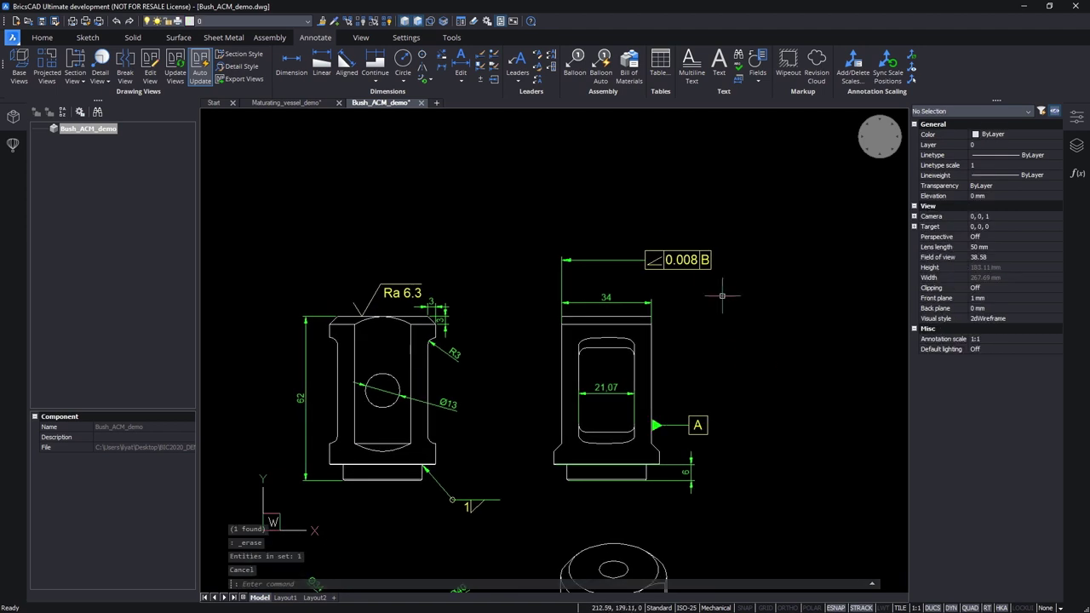
Step: Set the feature control frame above the side view to Parallelism with tolerance 0.05 and datum A
left_click_drag(720, 295, 691, 244)
left_click(1001, 340)
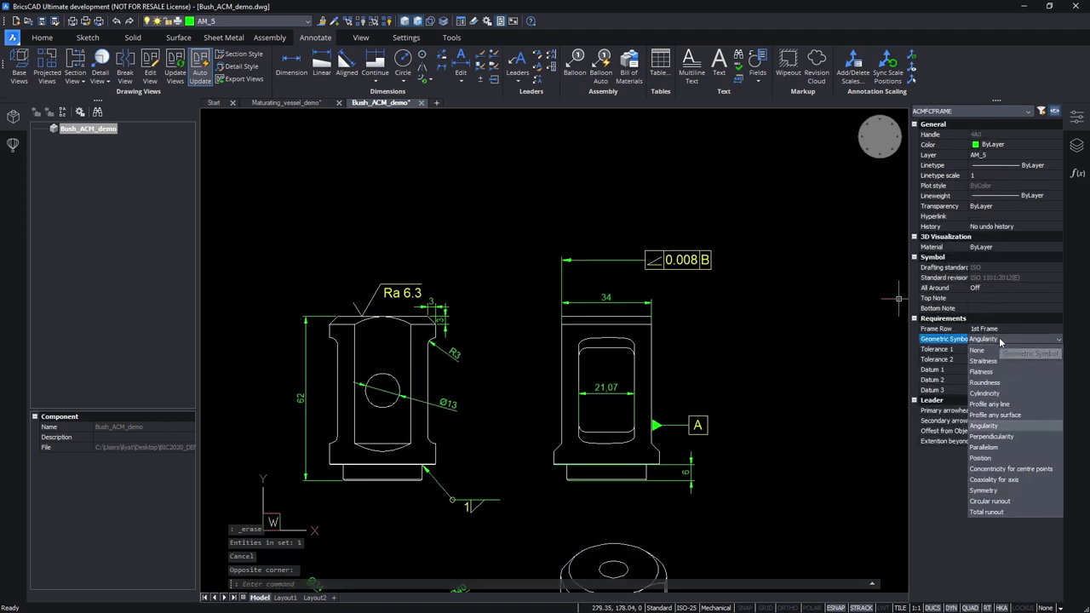
left_click(1001, 443)
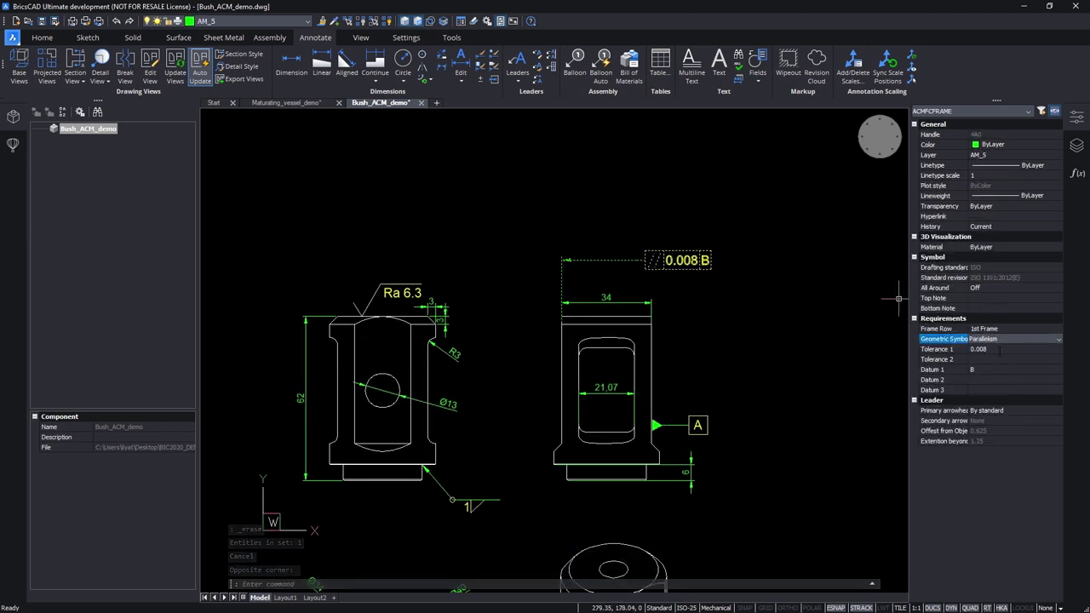
key("Tab")
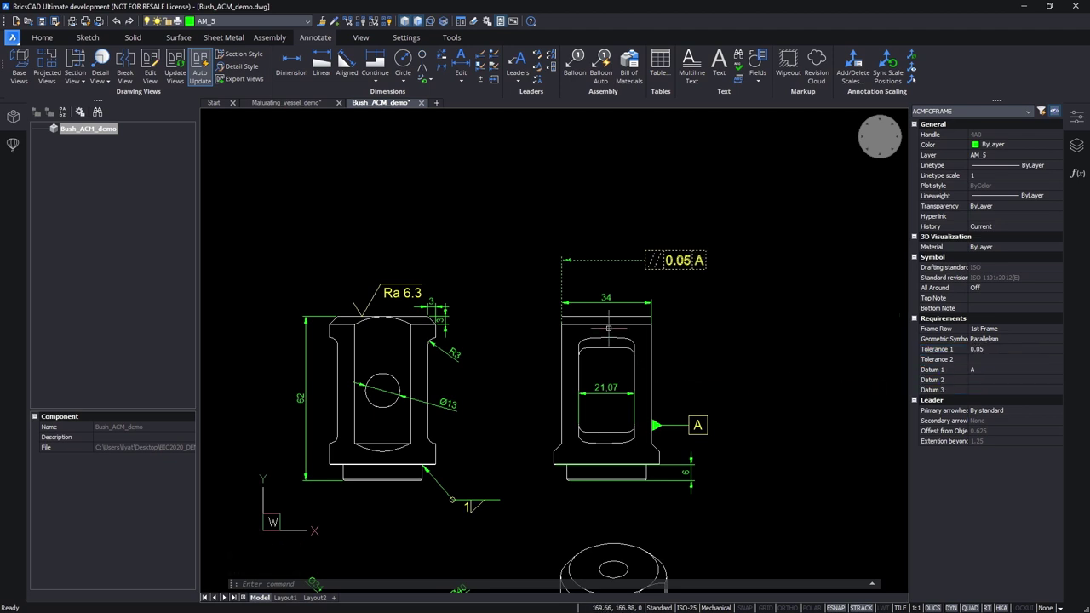
Step: Move the Ra 6.3 surface texture symbol to the side view's upper right edge and rotate it 90 degrees
left_click(400, 294)
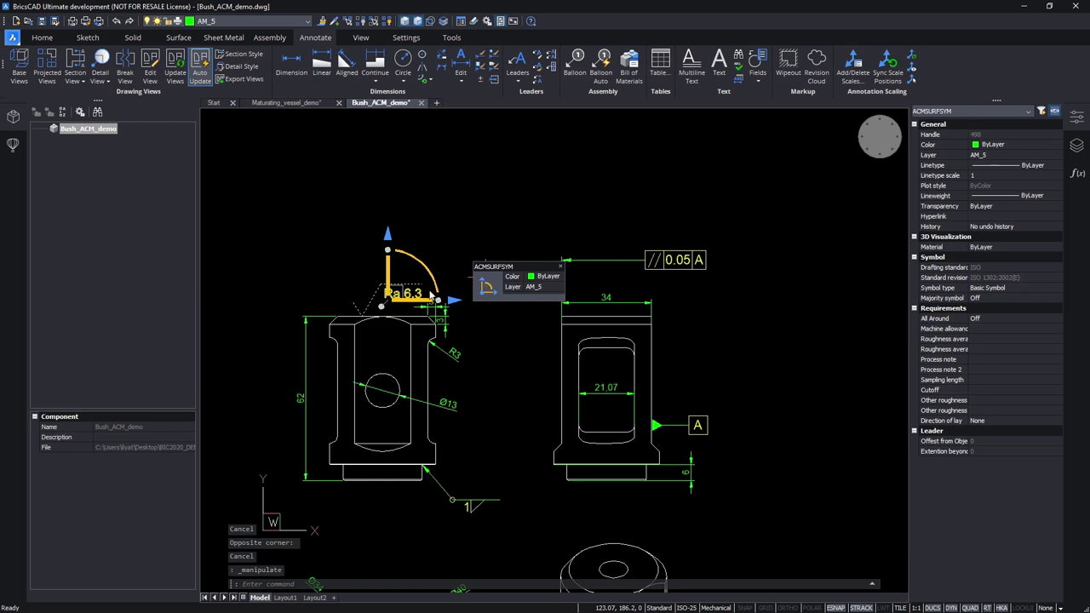
left_click(389, 299)
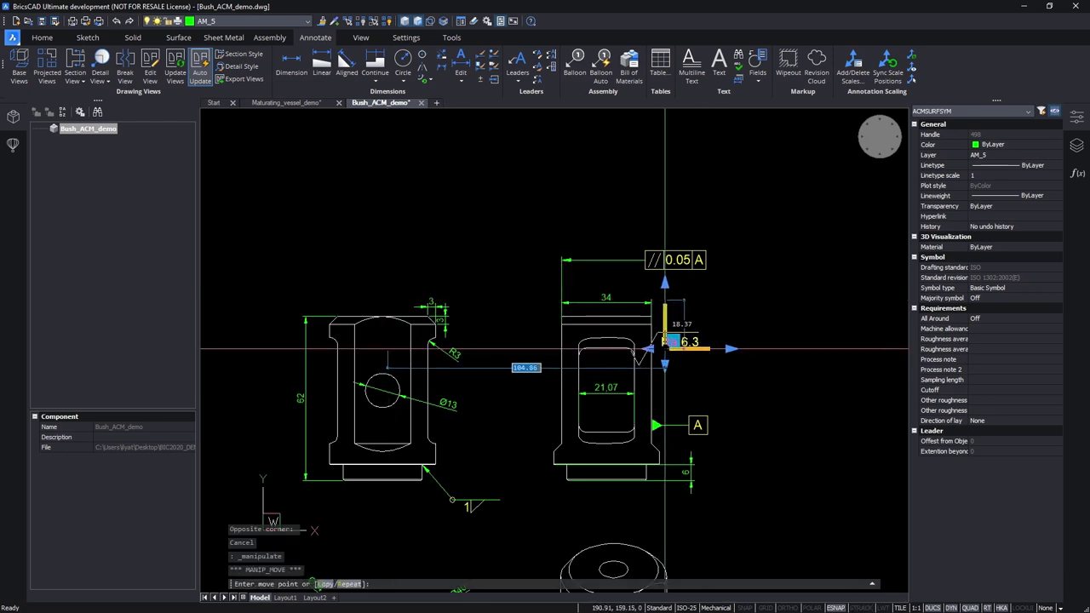
left_click(669, 346)
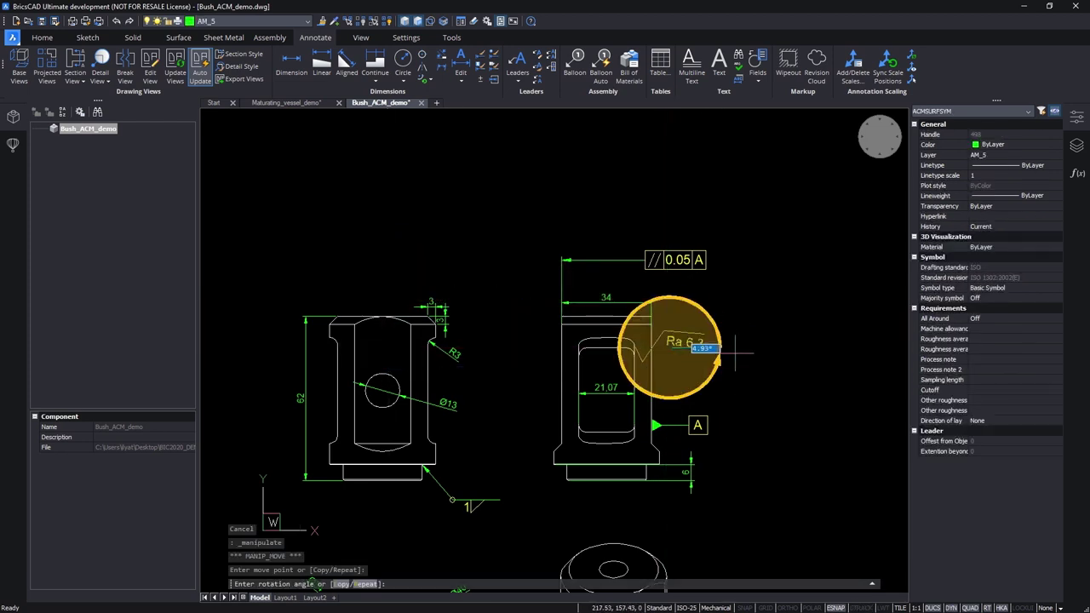
type("90")
key("Return")
key("Escape")
Step: Open Rails_assembly_ACM_demo.dwg and set the type of the item 10 balloon between the two support legs to Circular 2 text
left_click(217, 103)
left_click(573, 174)
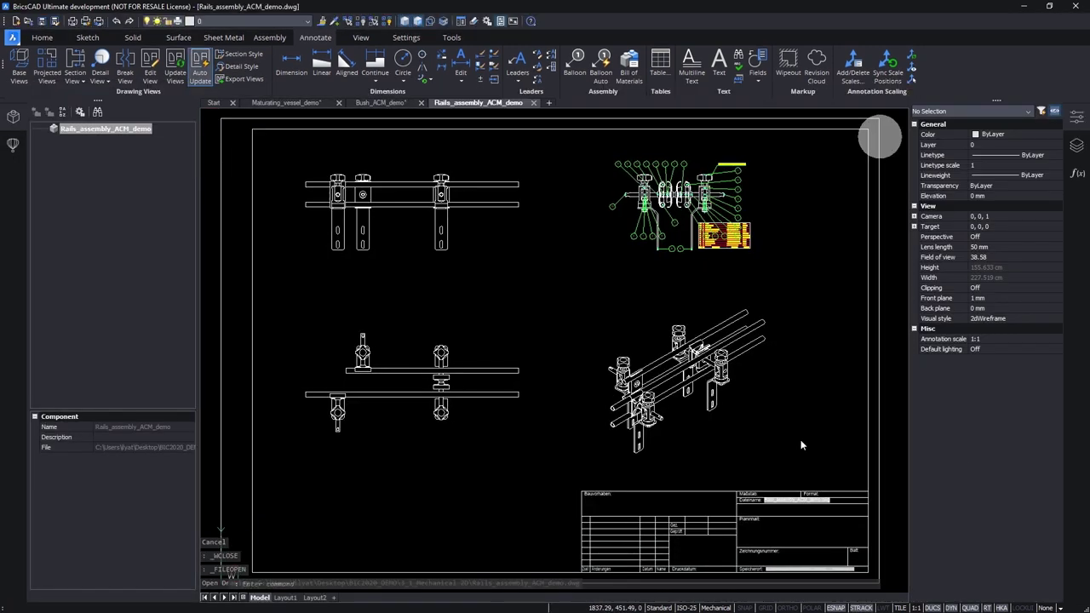
scroll(801, 438, "up", 4)
middle_click_drag(715, 119, 716, 448)
scroll(549, 420, "up", 2)
scroll(548, 417, "up", 4)
left_click(570, 444)
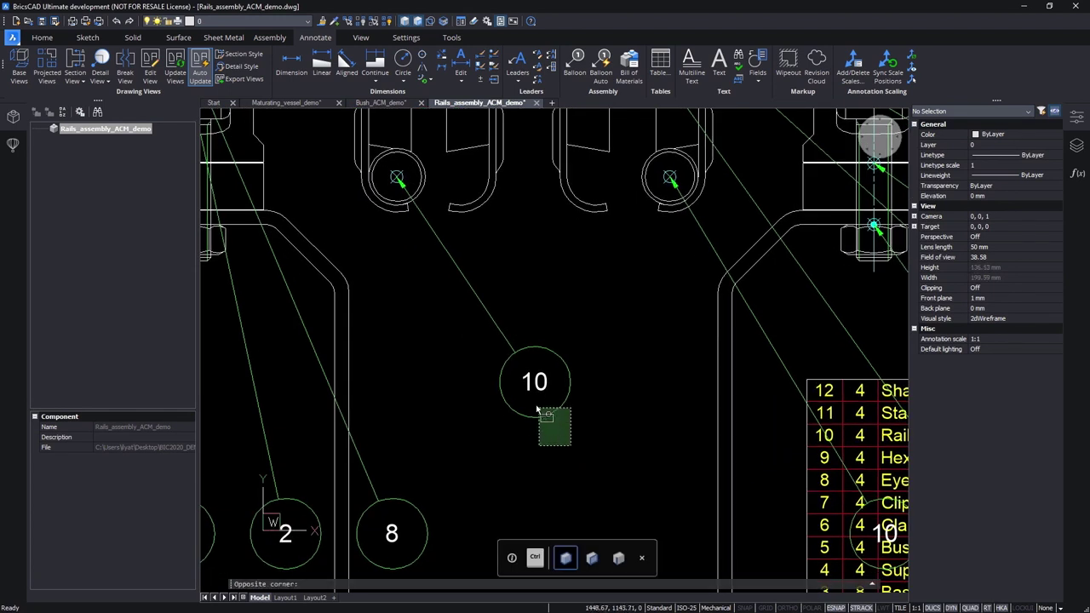
left_click(534, 407)
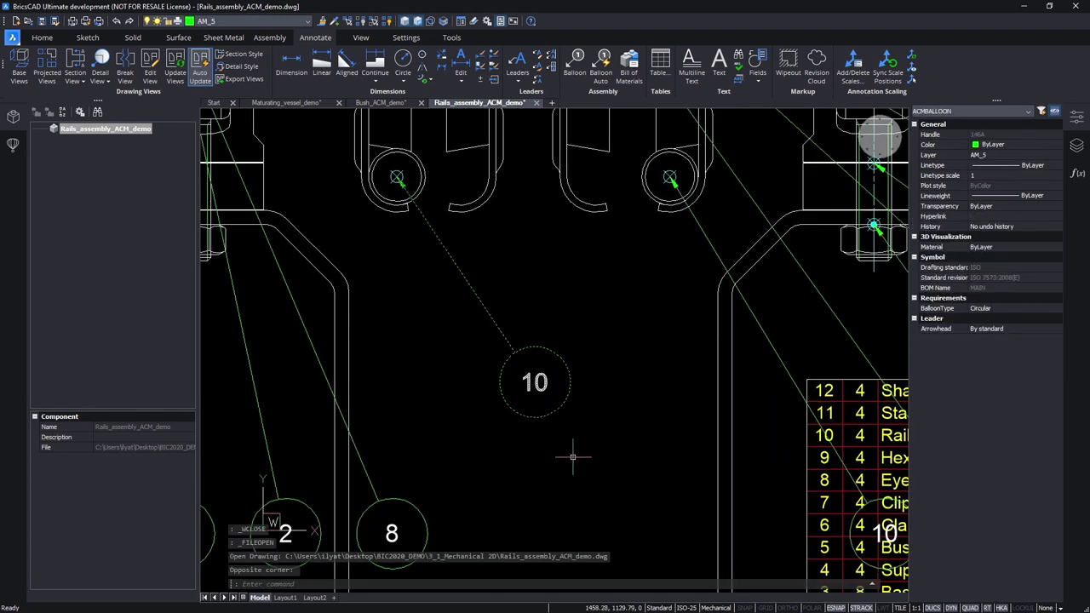
left_click(1007, 310)
left_click(1006, 308)
left_click(988, 329)
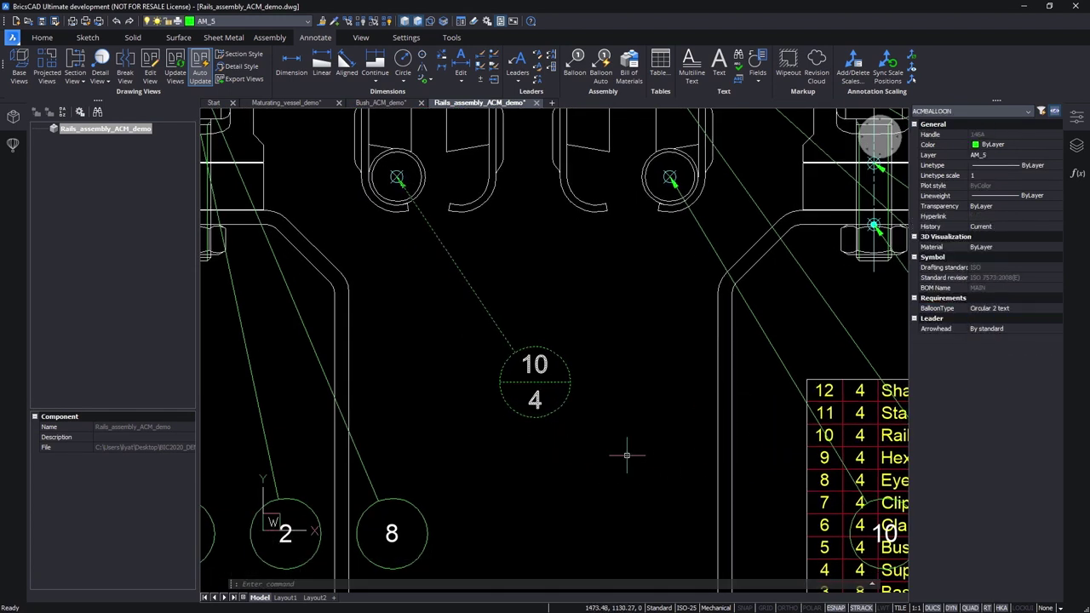
key("Escape")
Step: Set the balloon type of the two item 4 balloons between the support legs to Polygon
middle_click_drag(591, 499, 588, 245)
left_click(571, 477)
left_click(482, 423)
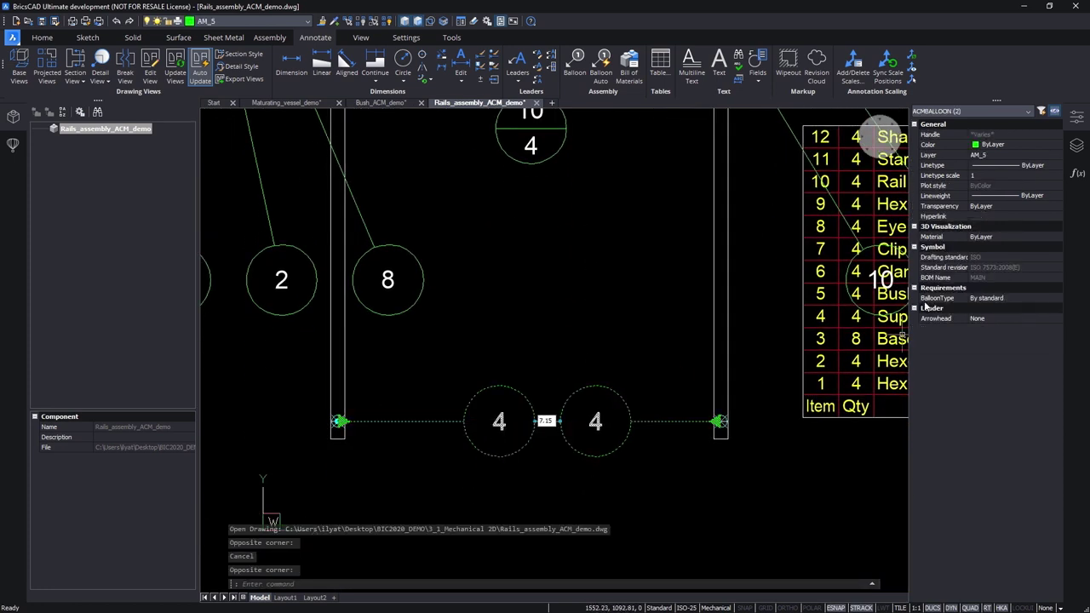
left_click(976, 300)
left_click(983, 363)
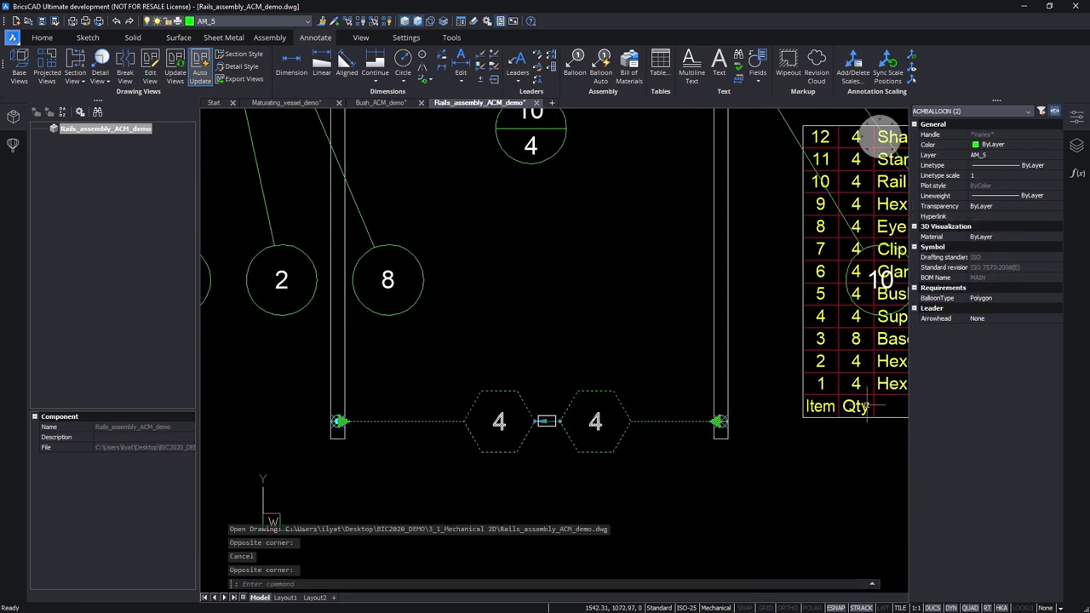
Step: Change the leader arrowheads of both item 4 balloons to the slimmer filled style
left_click(979, 318)
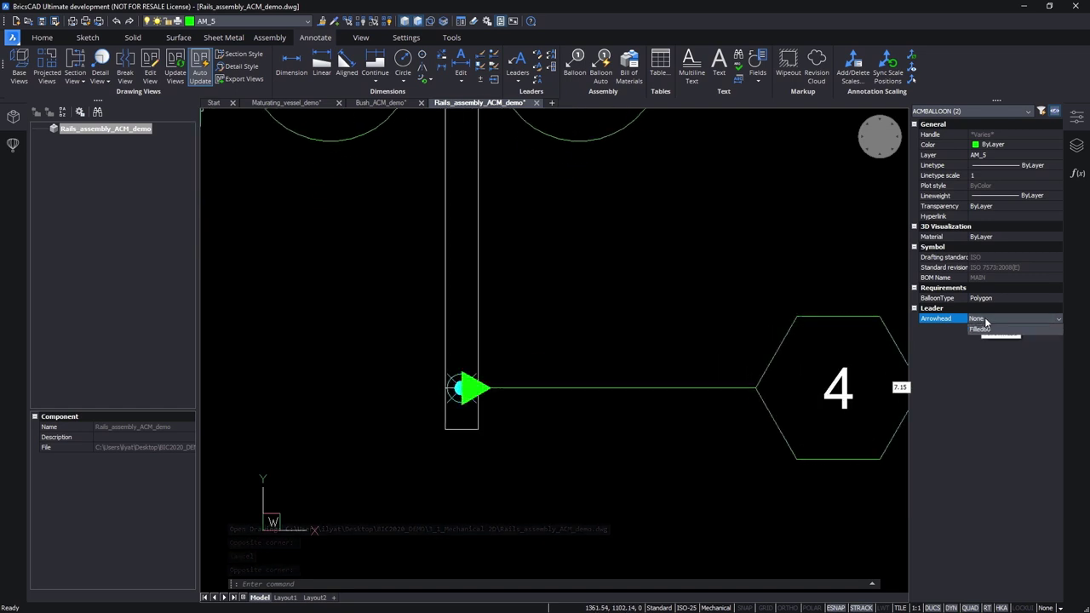
left_click(986, 341)
left_click(536, 440)
key("Escape")
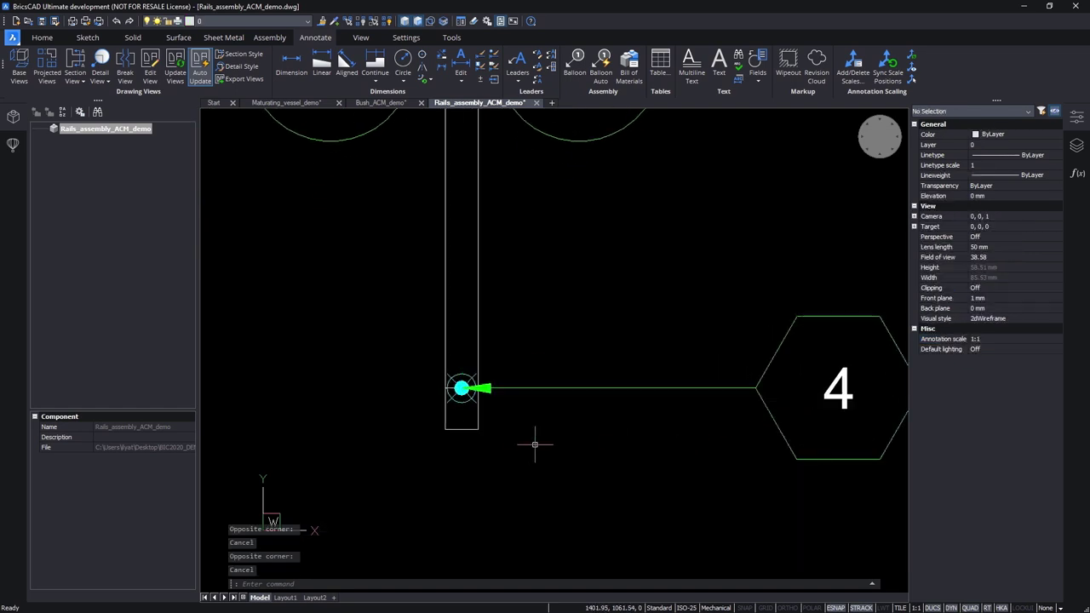
Step: Move the parts list straight down so it clears the item 10, 7, 1 and 6 balloons
scroll(545, 439, "down", 4)
scroll(566, 432, "down", 3)
left_click(749, 373)
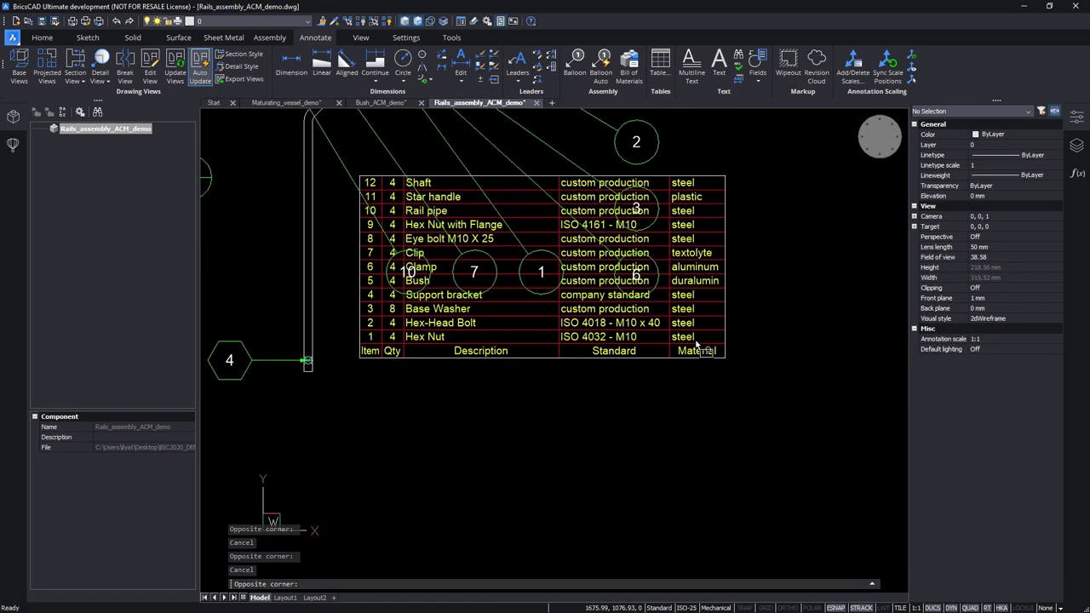
left_click(725, 354)
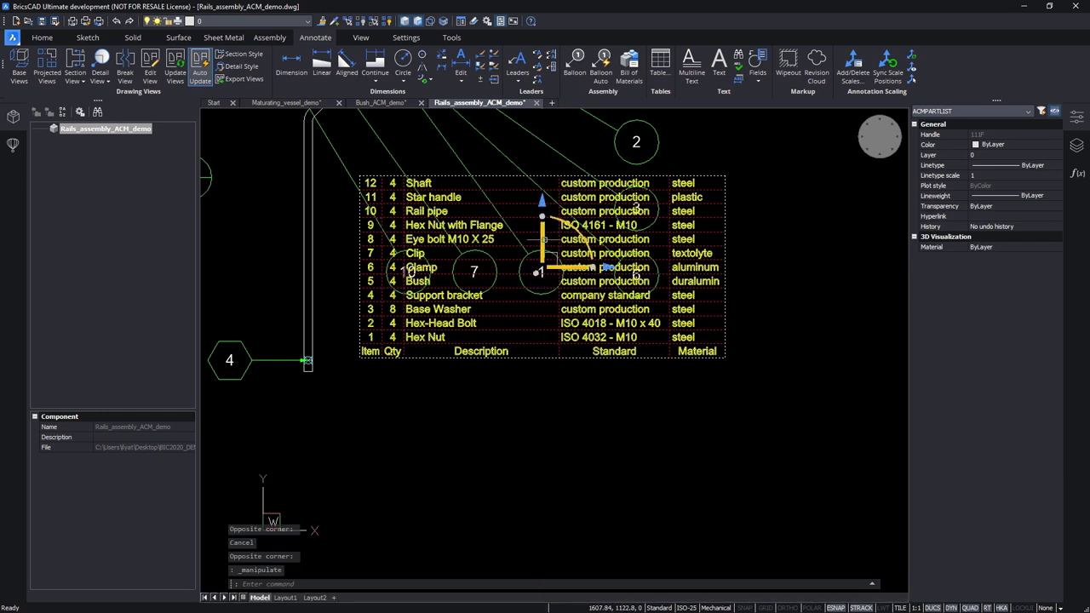
left_click(542, 235)
left_click(541, 423)
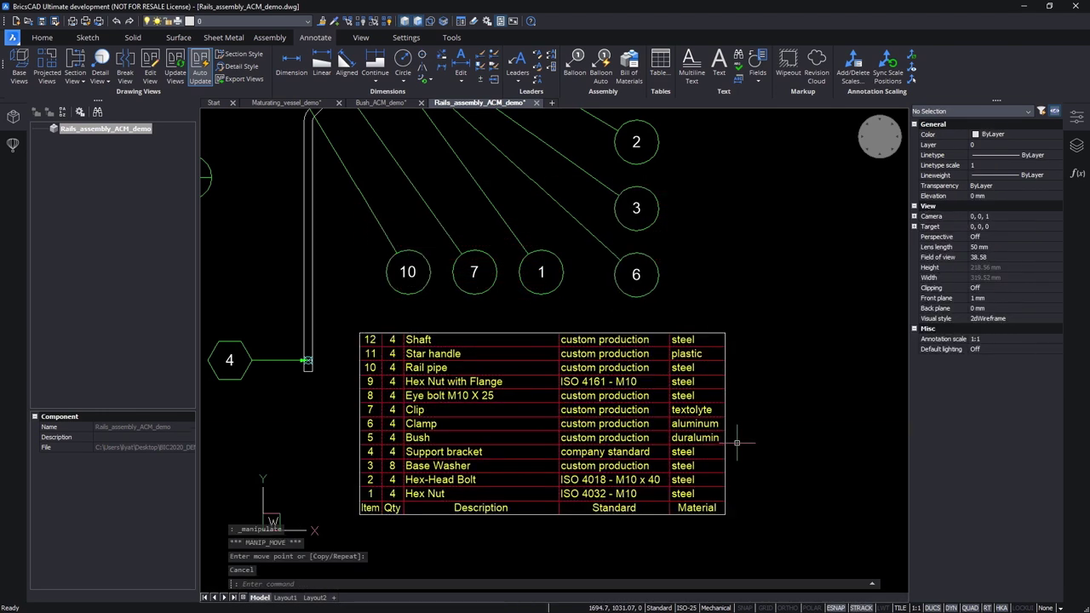
Step: Explode the parts list below the balloons with the EXPLODE command
type("ex")
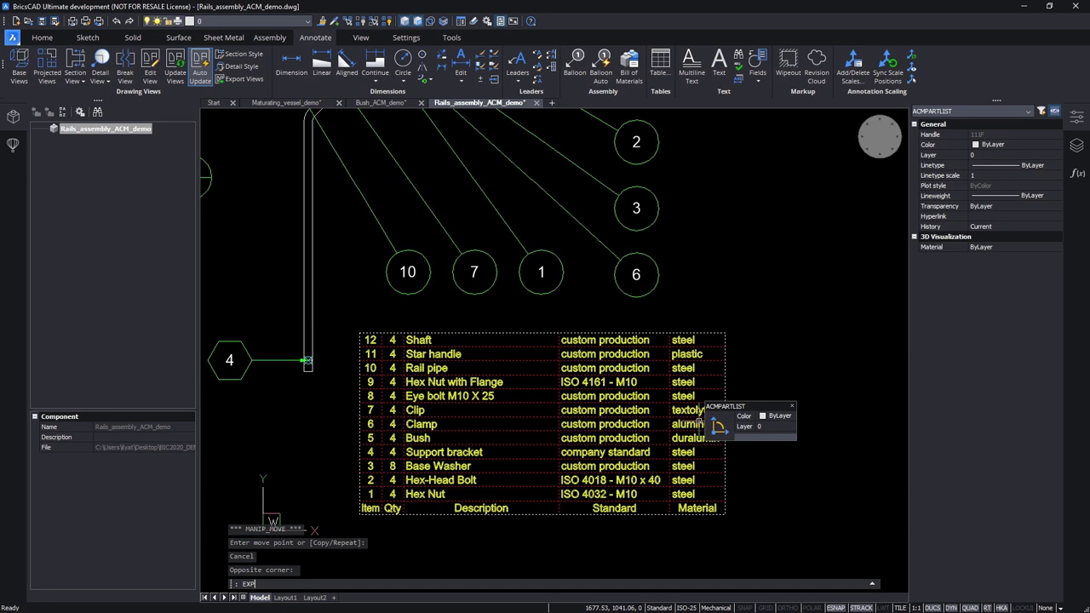
key("Return")
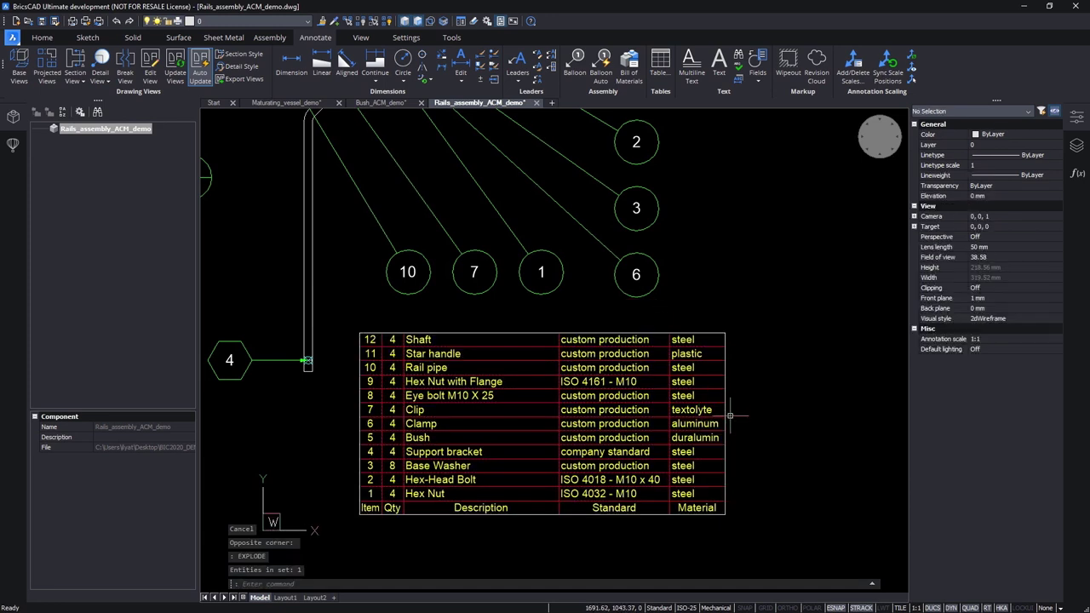
double_click(678, 455)
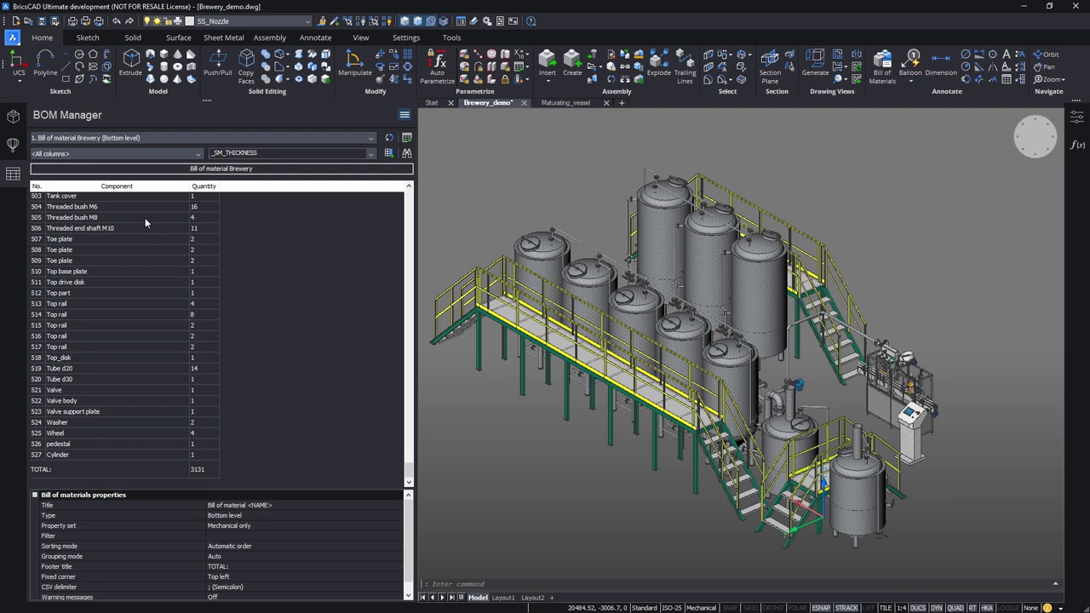
Step: Add a Part category column after the Component column in the Brewery bill of materials
left_click(145, 187)
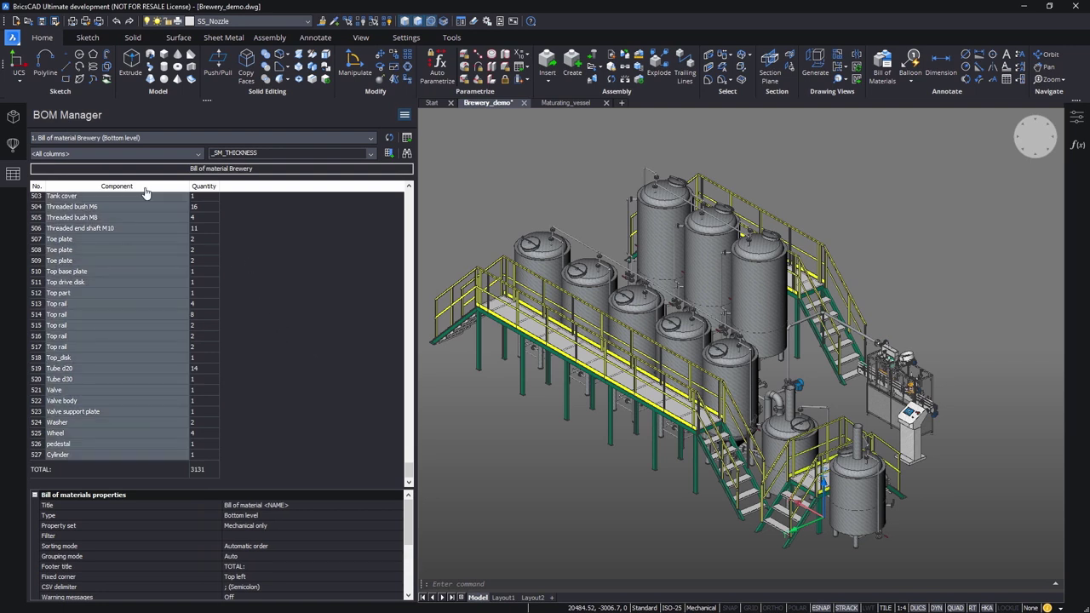
left_click(370, 155)
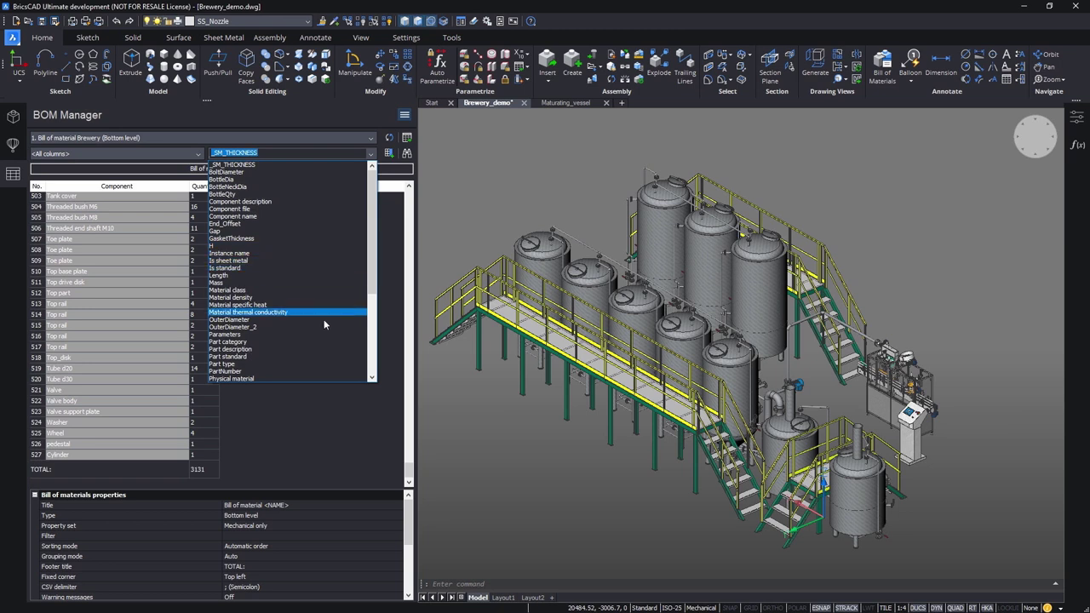
left_click(322, 342)
left_click(388, 153)
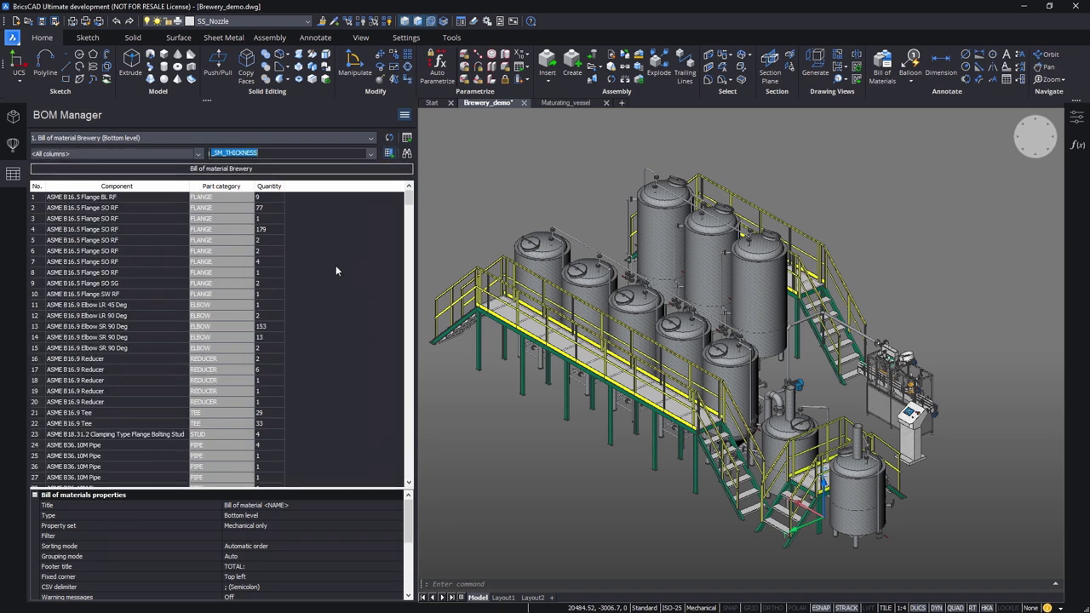
Step: Filter the Part category column to include only ELBOW, FLANGE, PIPE, REDUCER and TEE, and check the total quantity
right_click(233, 192)
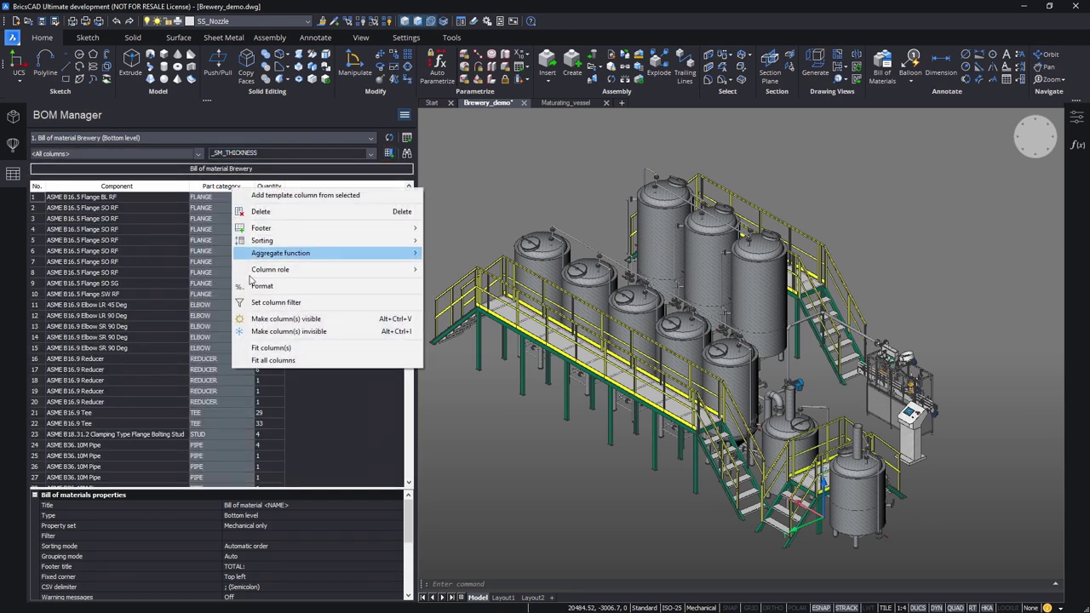
left_click(266, 307)
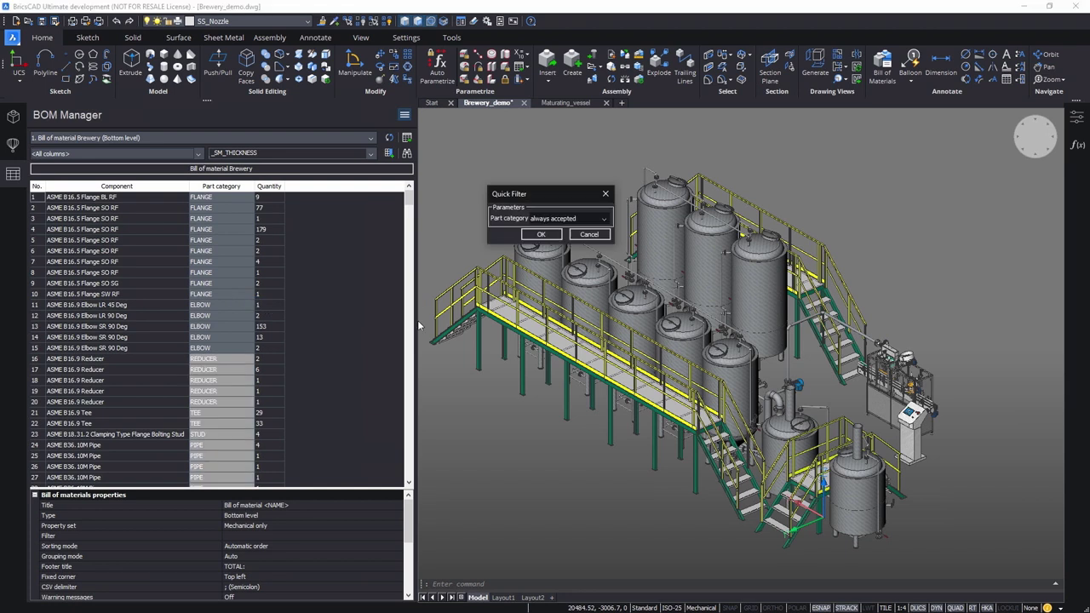
left_click(596, 222)
left_click(551, 314)
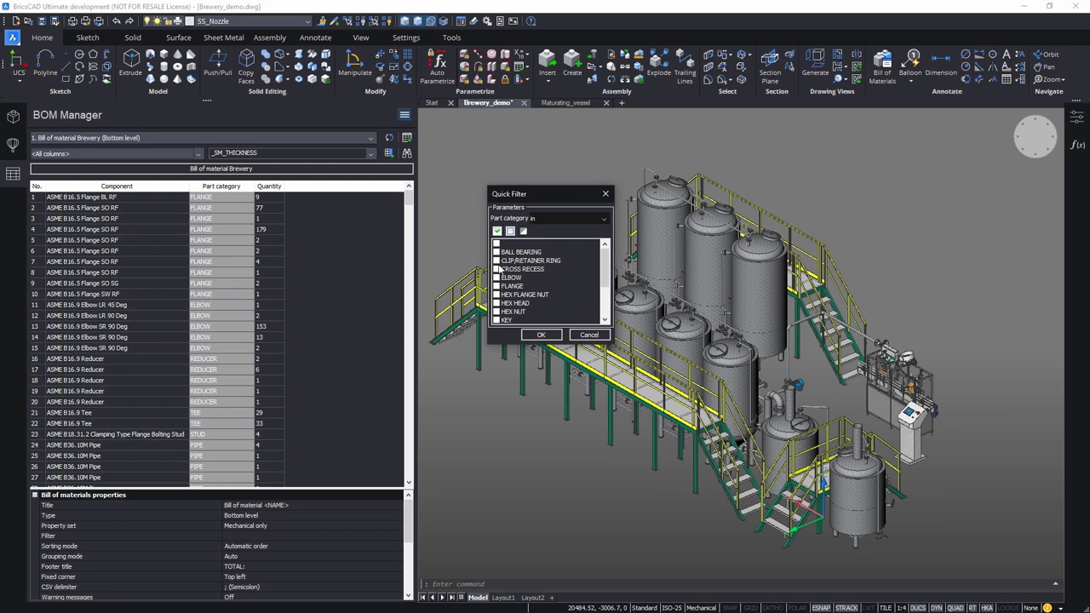
left_click(497, 279)
scroll(496, 290, "down", 3)
left_click(497, 269)
left_click(496, 278)
left_click(496, 312)
left_click(538, 335)
scroll(334, 285, "down", 10)
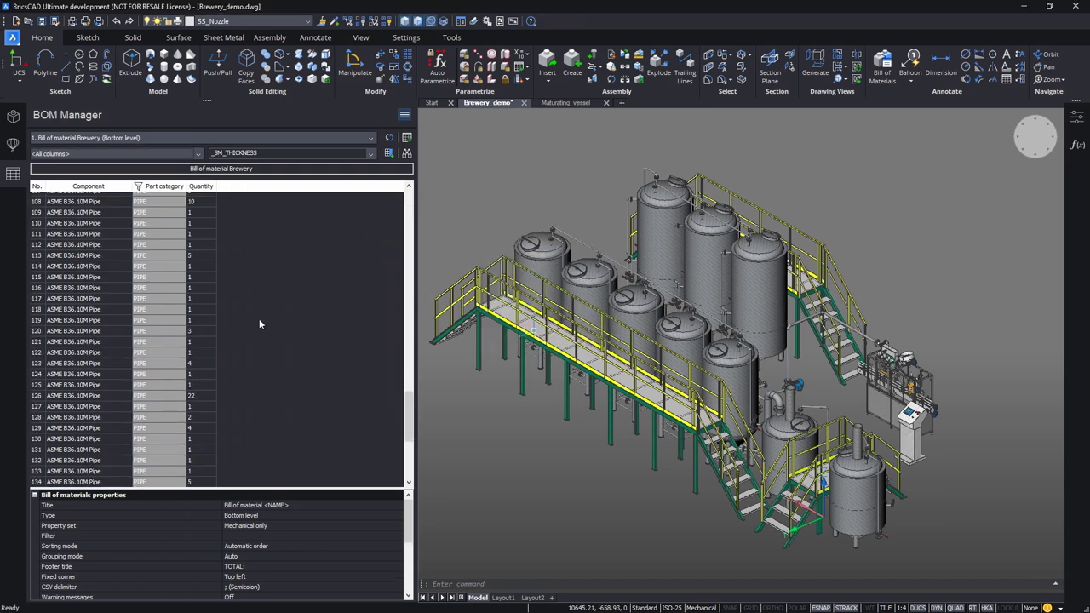
left_click(209, 464)
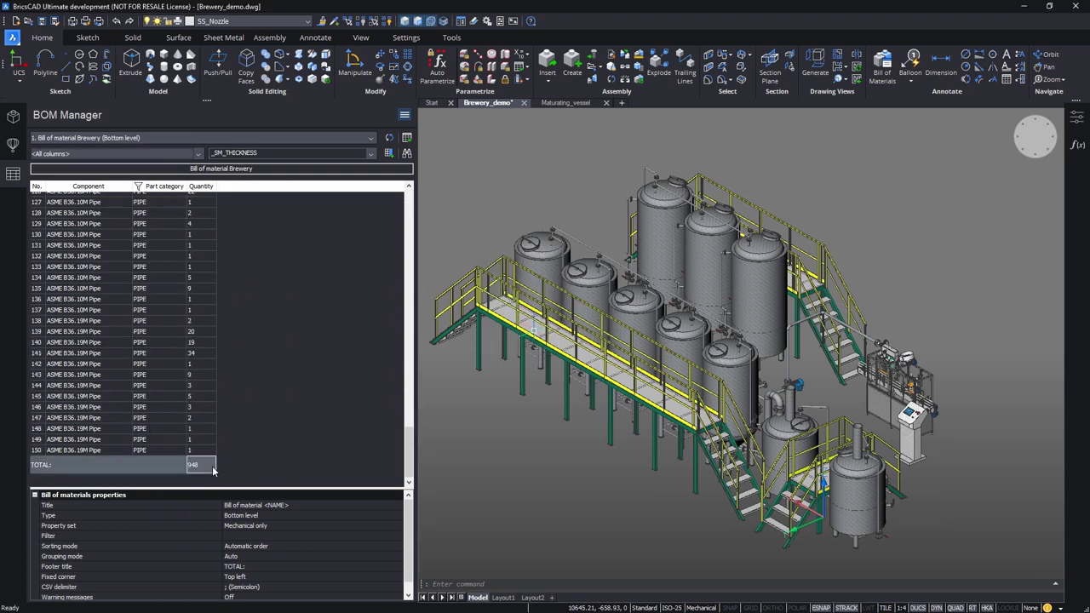
Step: Restrict the Part category filter to PIPE only and delete the Component column
right_click(160, 191)
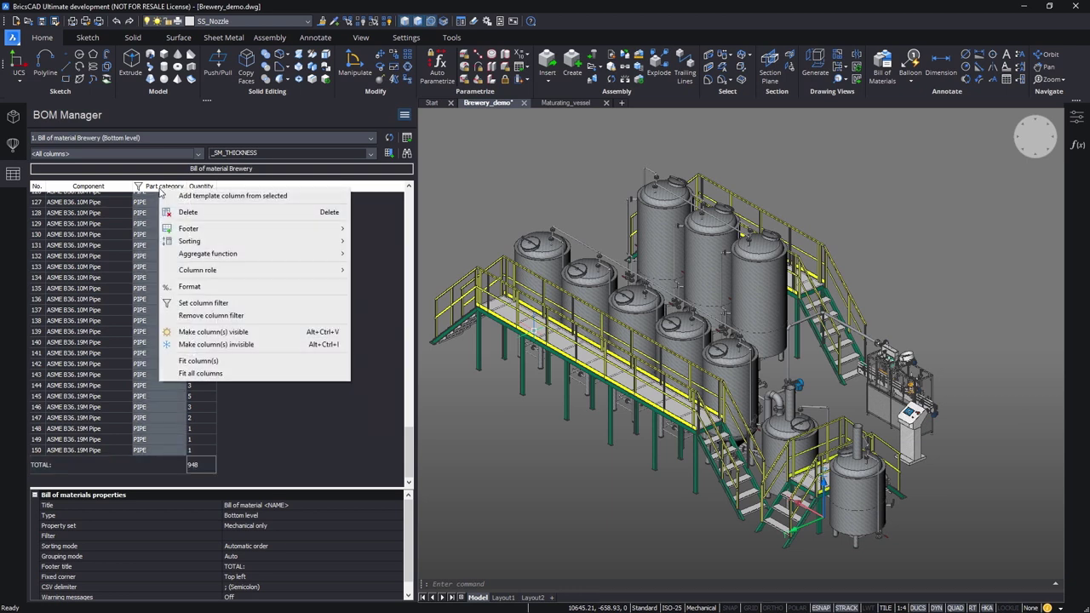
left_click(223, 304)
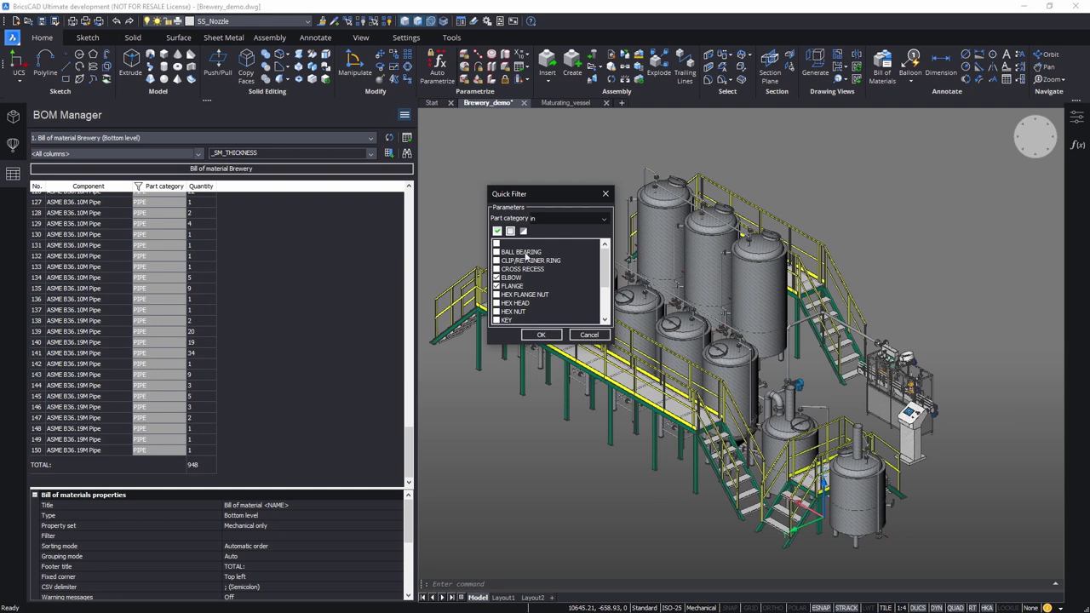
scroll(509, 278, "down", 3)
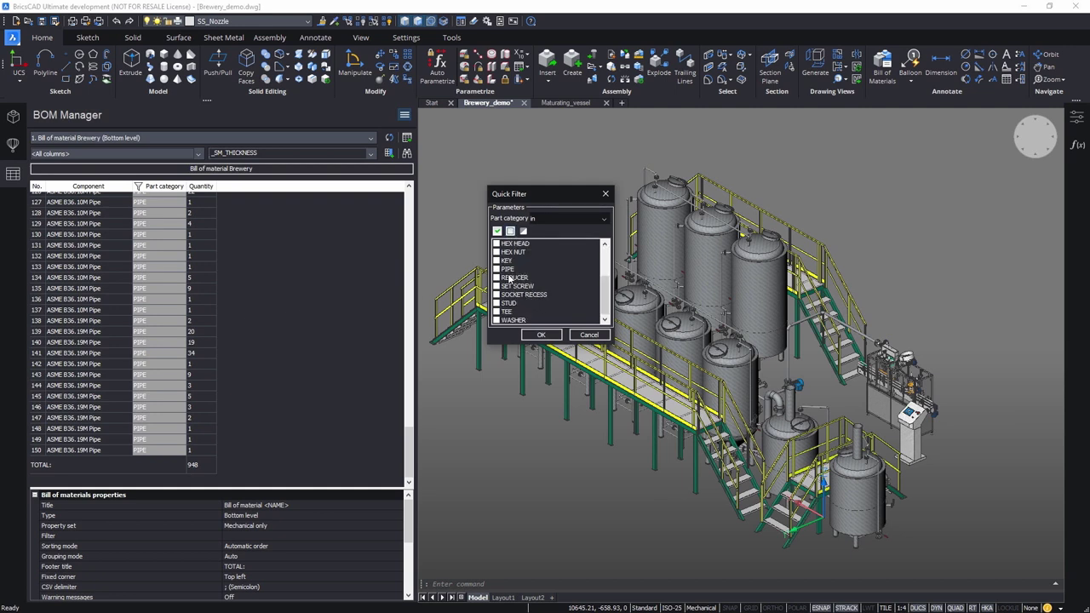
left_click(540, 335)
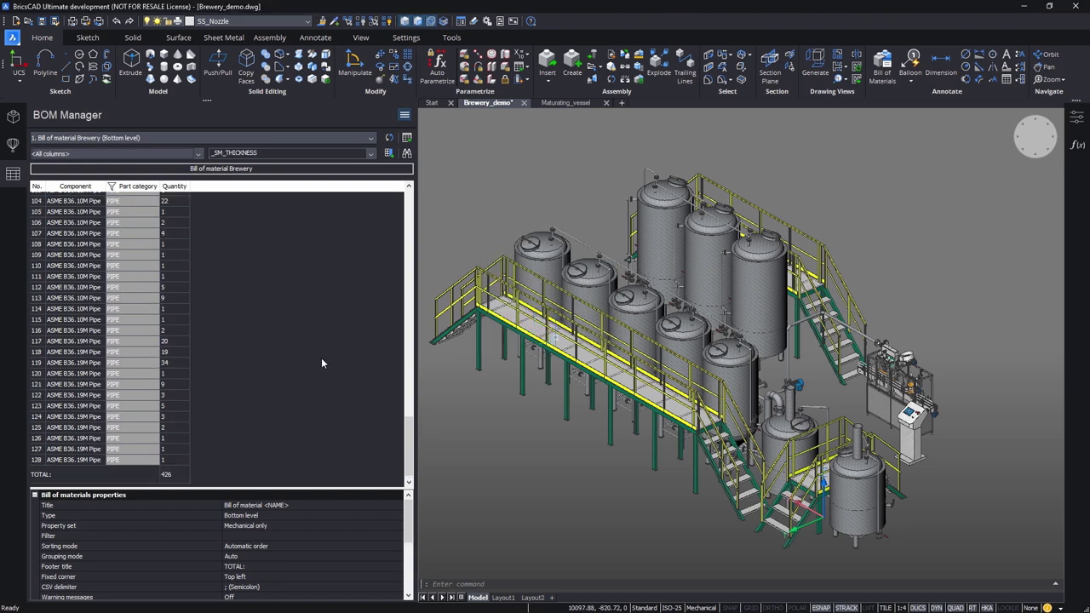
right_click(81, 193)
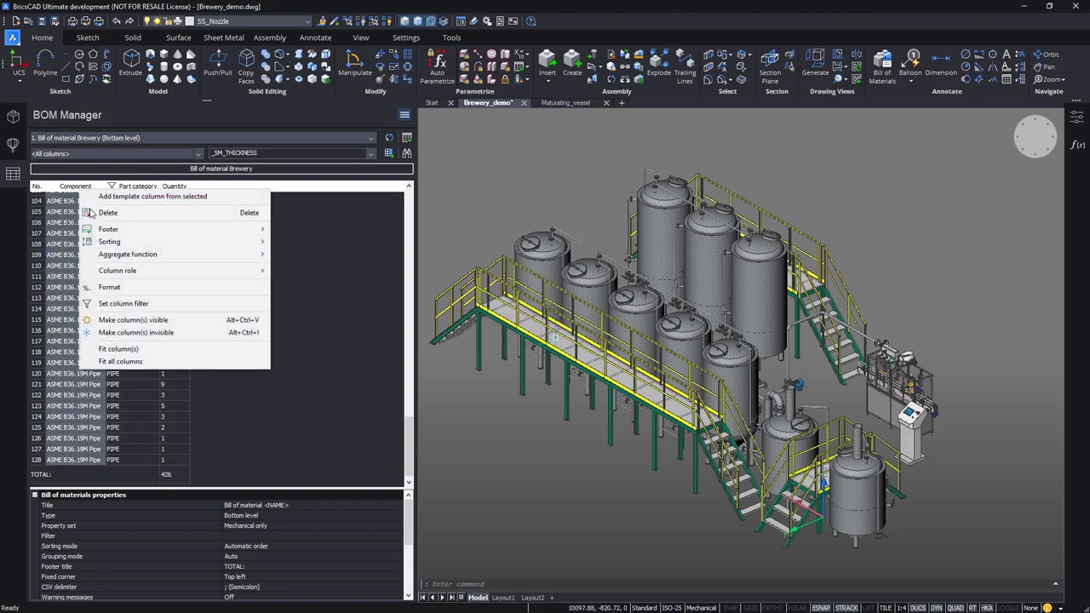
left_click(94, 214)
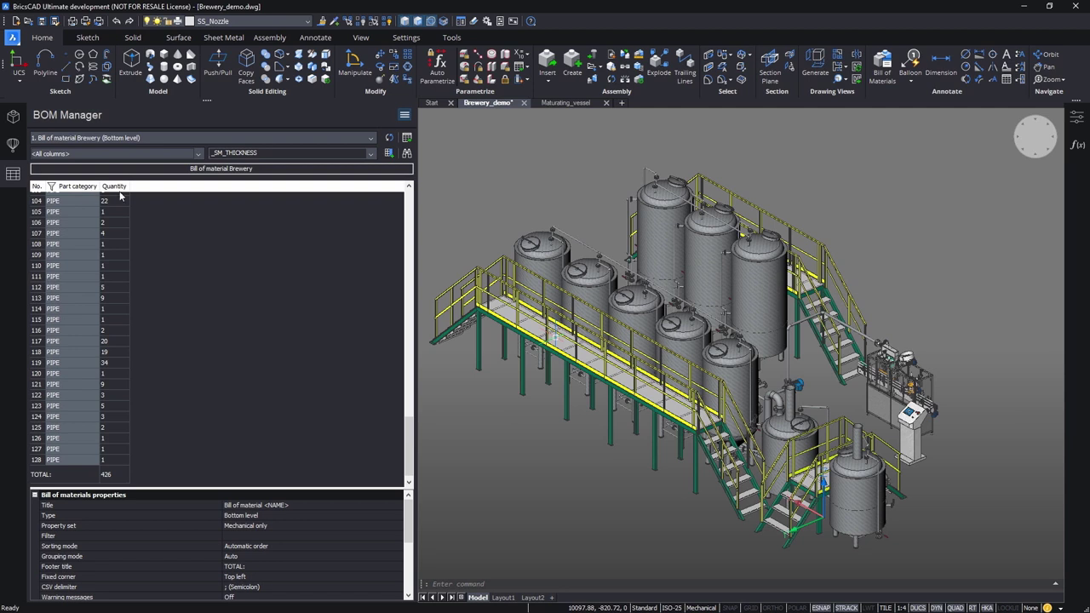
Step: Add Size and Length columns between the Part category and Quantity columns of the bill of materials
left_click(370, 154)
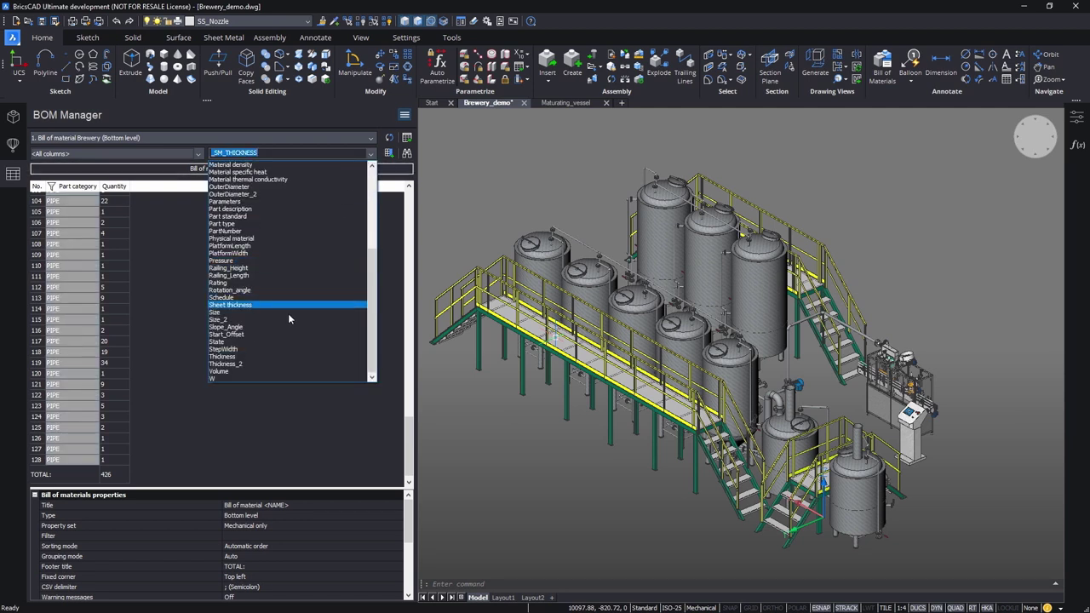
left_click(262, 311)
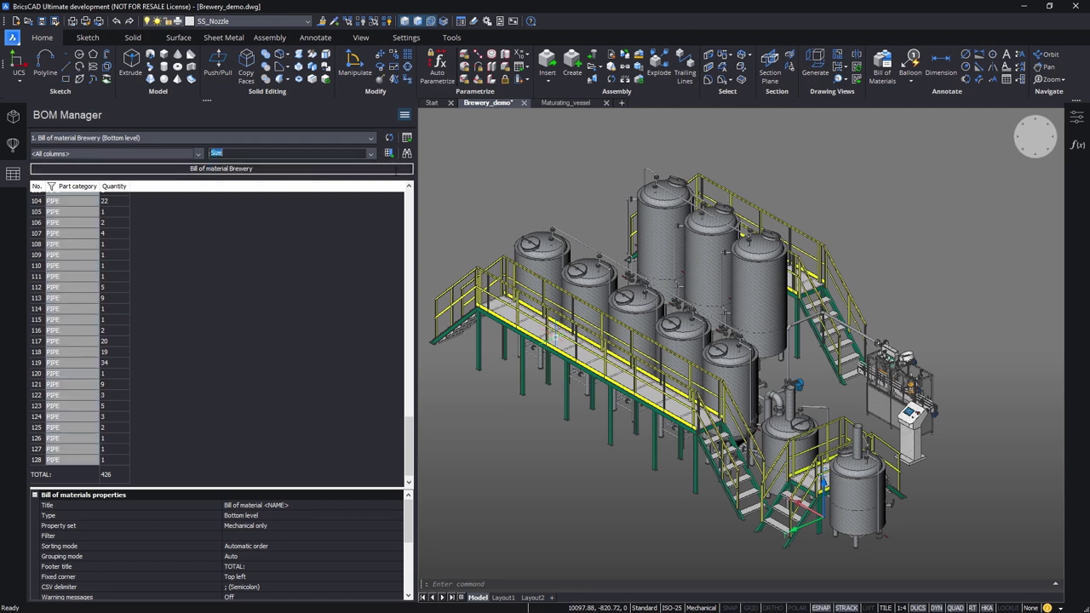
left_click(370, 153)
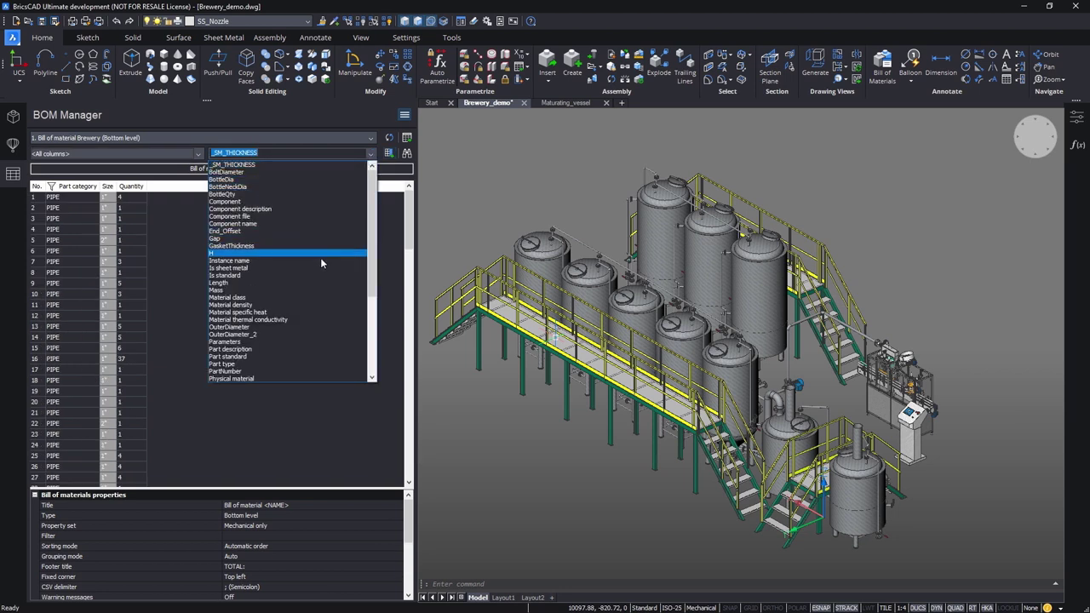
left_click(316, 282)
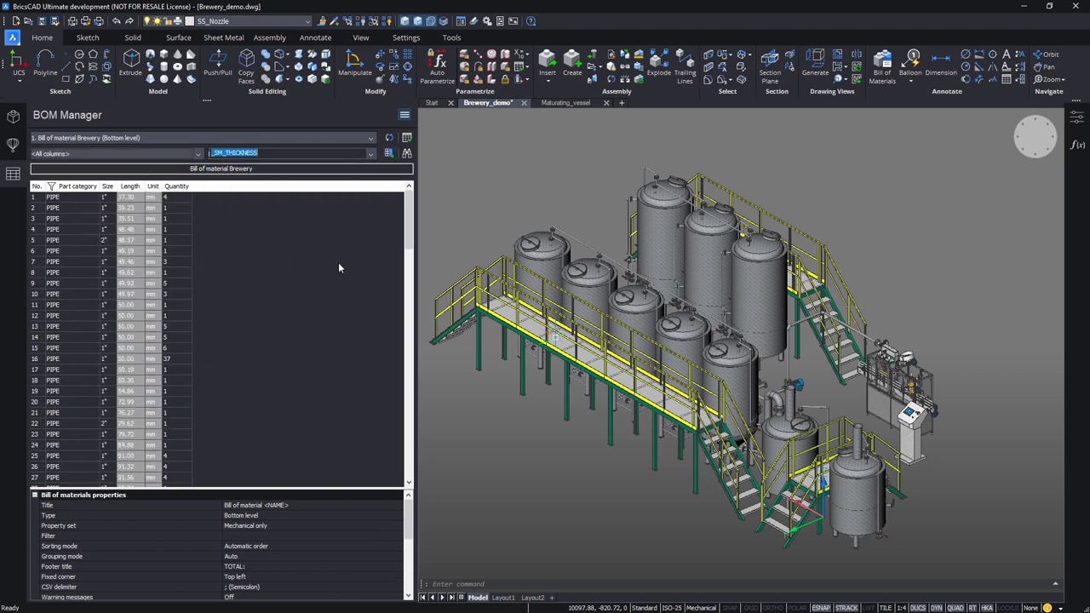
Step: Set the grouping mode of the bill of materials to By columns only
scroll(331, 537, "down", 2)
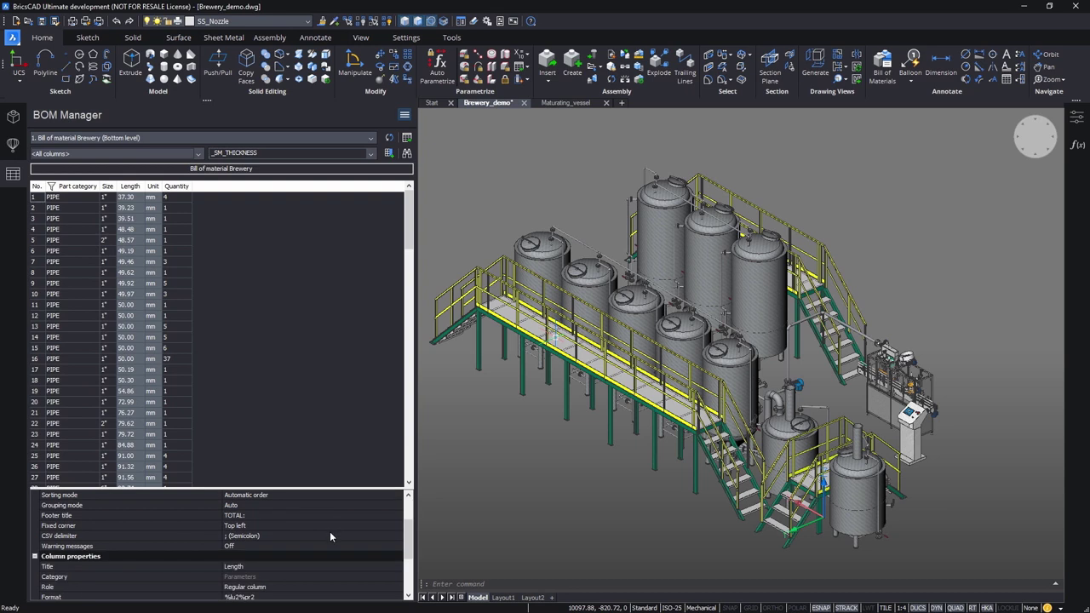
left_click(292, 505)
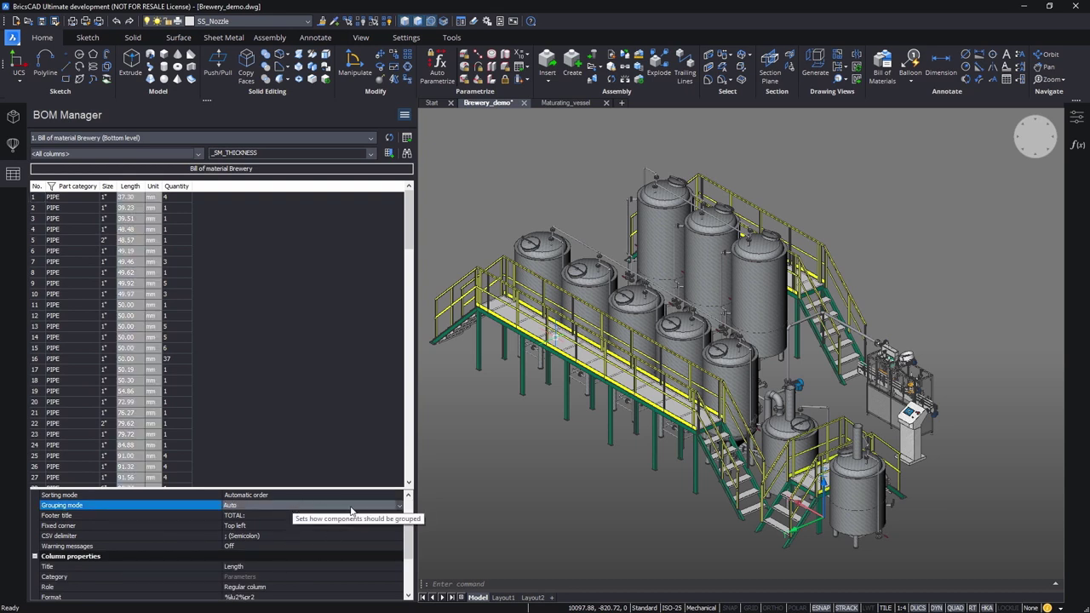
left_click(399, 506)
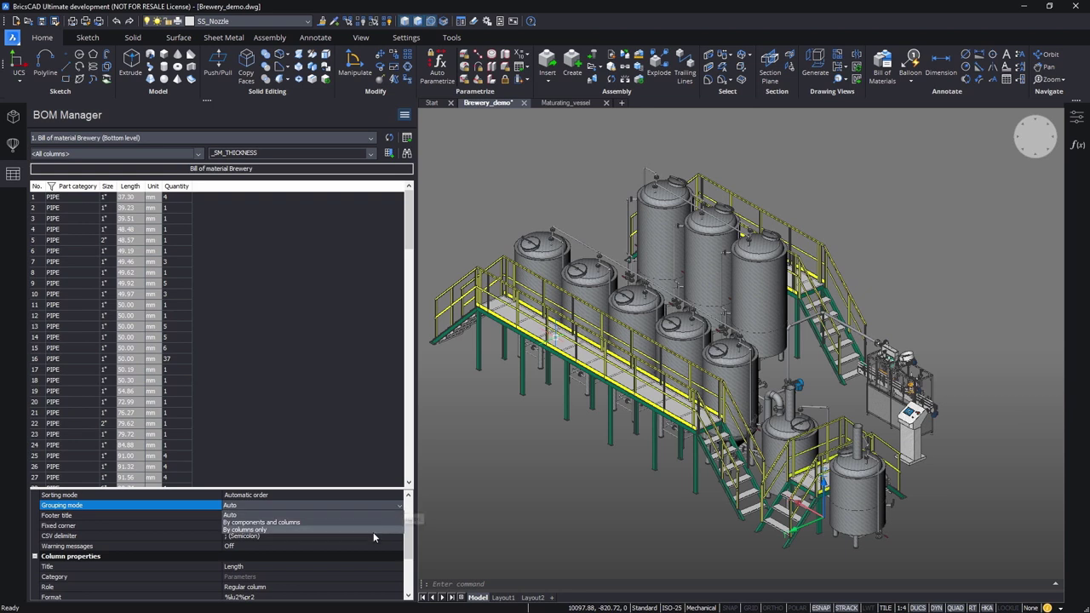
left_click(371, 530)
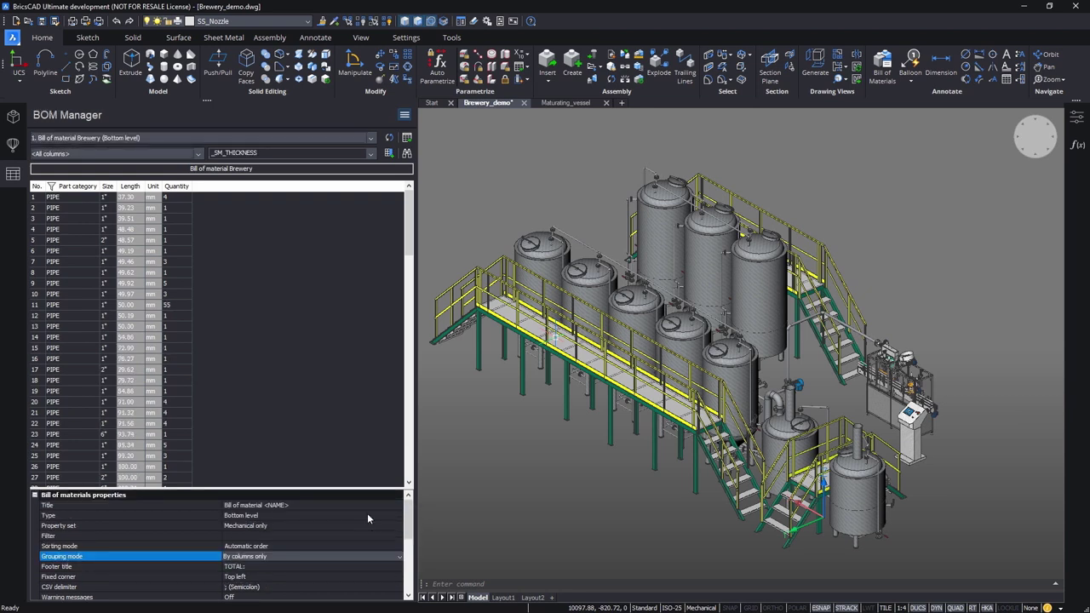
left_click(362, 458)
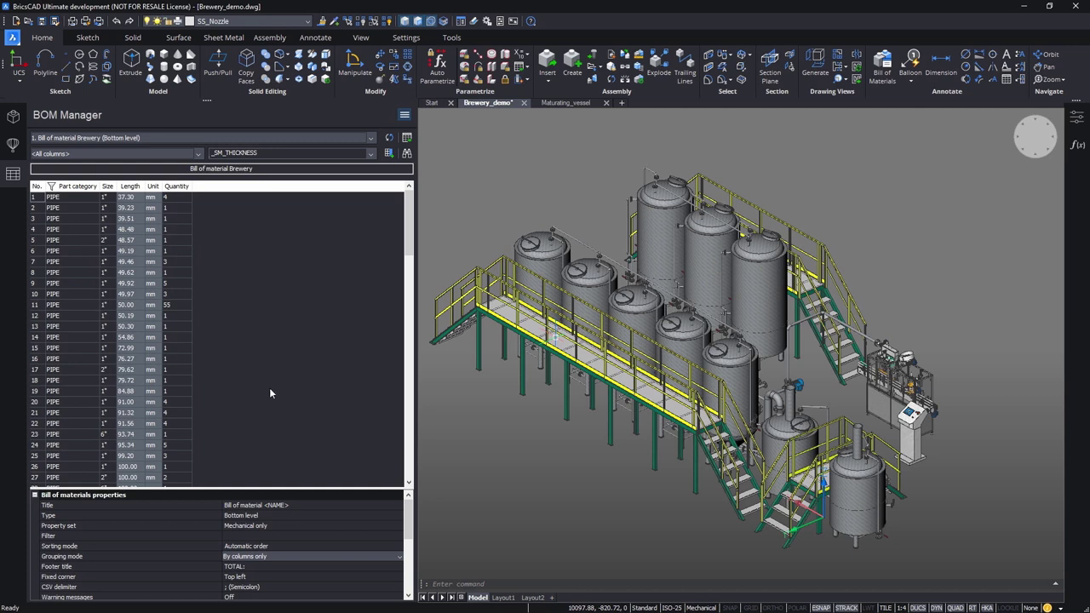
Step: Apply the Sum aggregate function to the Length column and sort the bill of materials by length in descending order
right_click(132, 189)
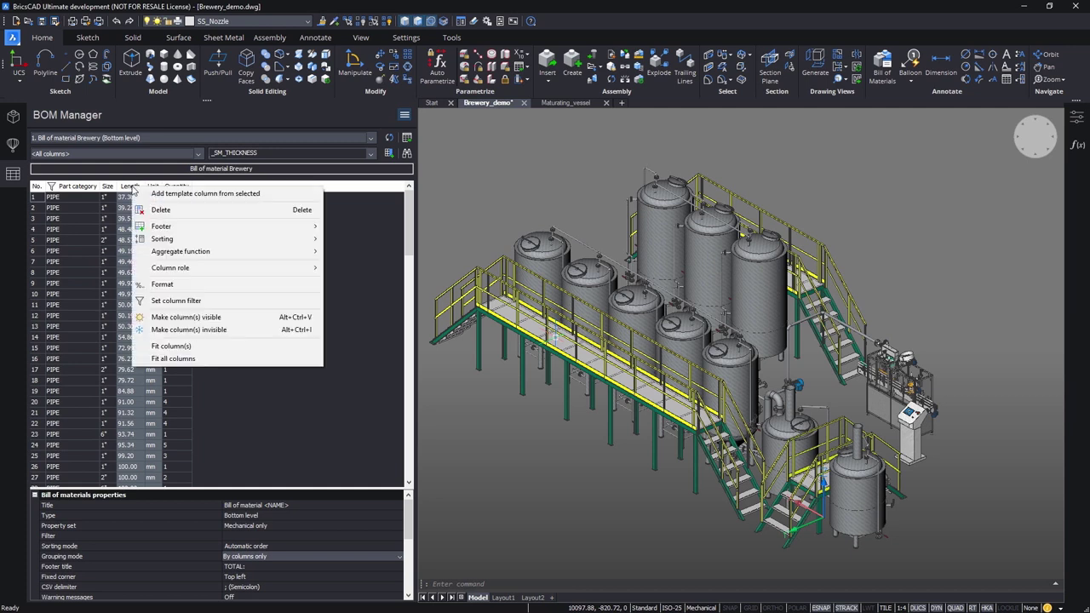
mouse_move(239, 254)
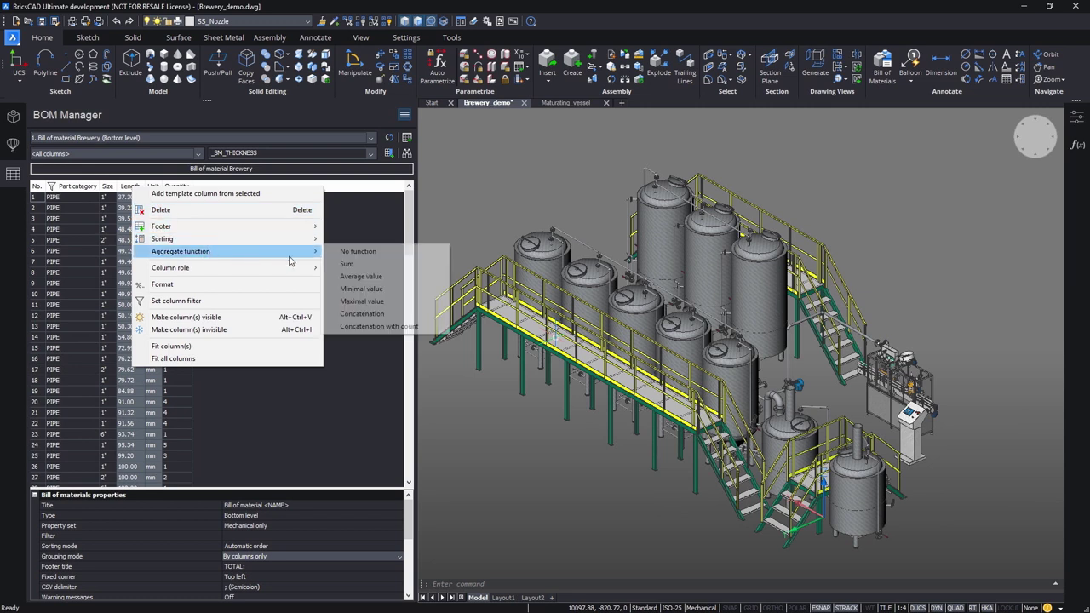
left_click(374, 267)
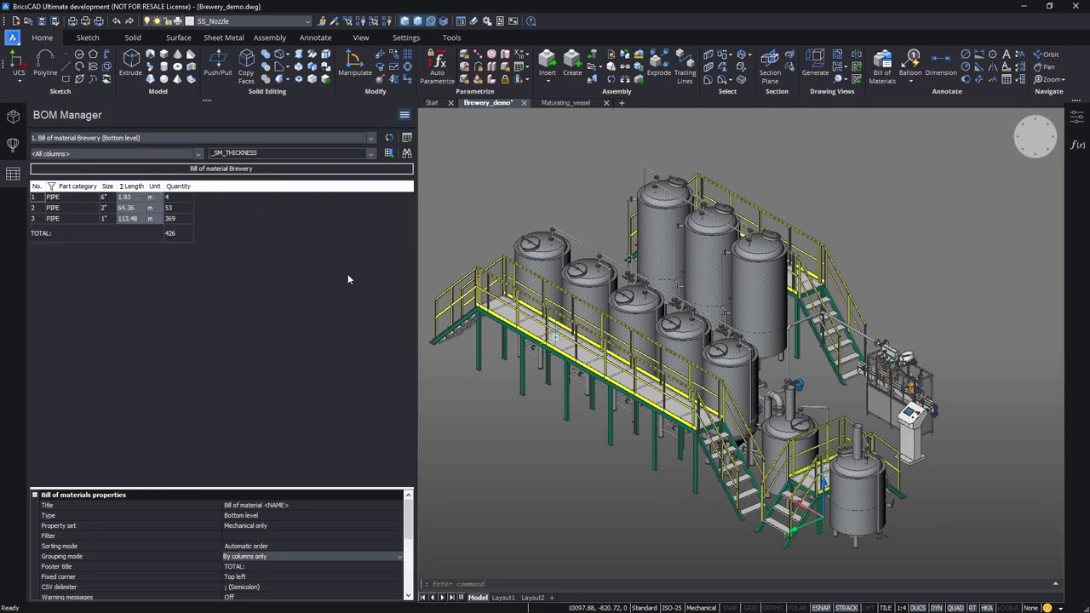
left_click(141, 187)
left_click(139, 185)
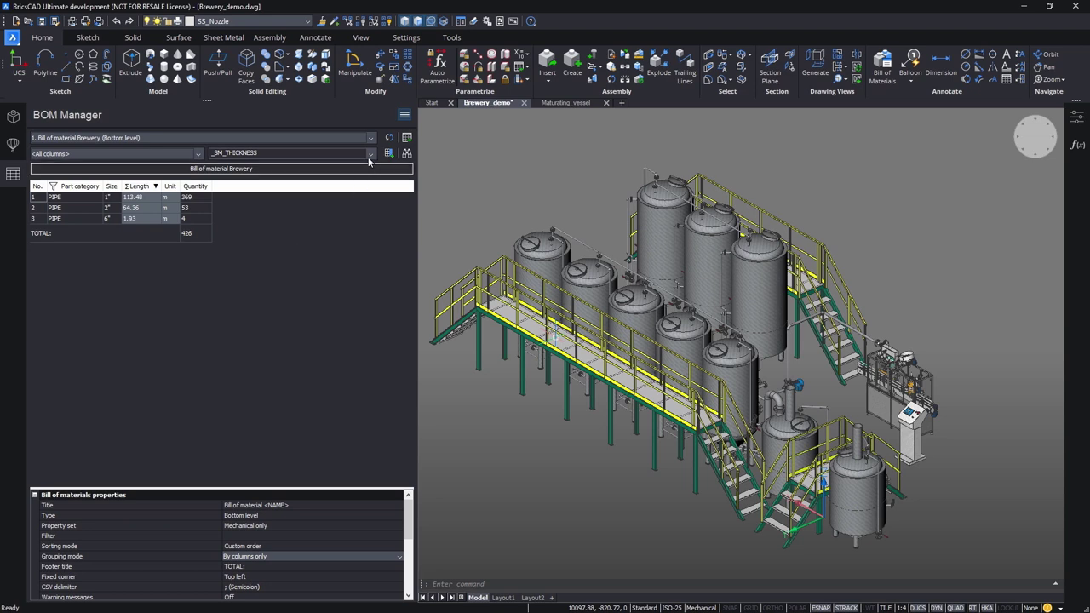
Step: Add a Thickness column between the Length and Quantity columns of the bill of materials
left_click(289, 153)
scroll(313, 281, "down", 3)
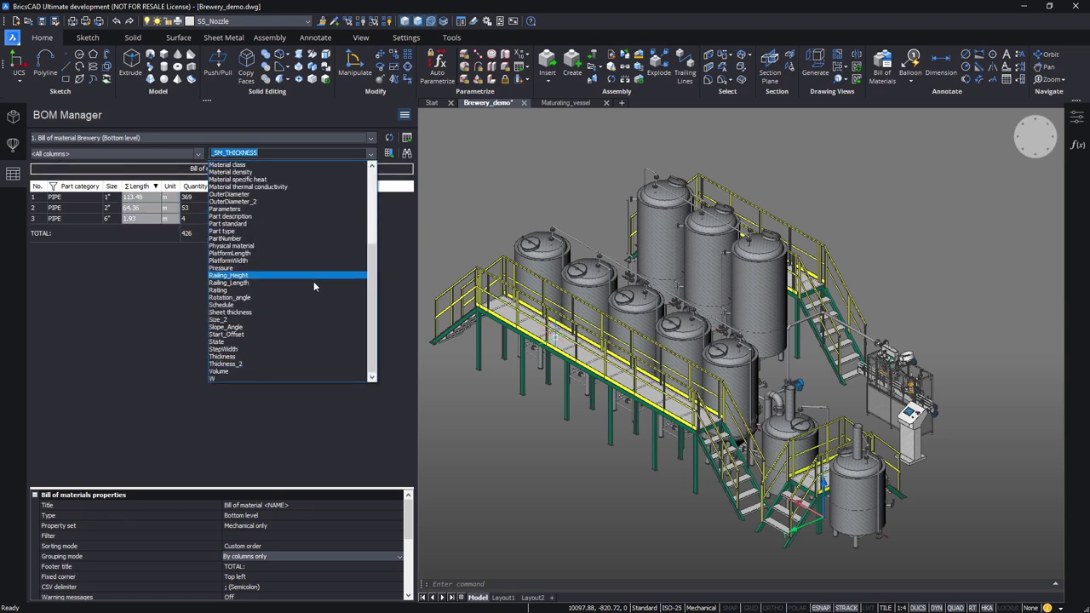
left_click(311, 356)
left_click(389, 154)
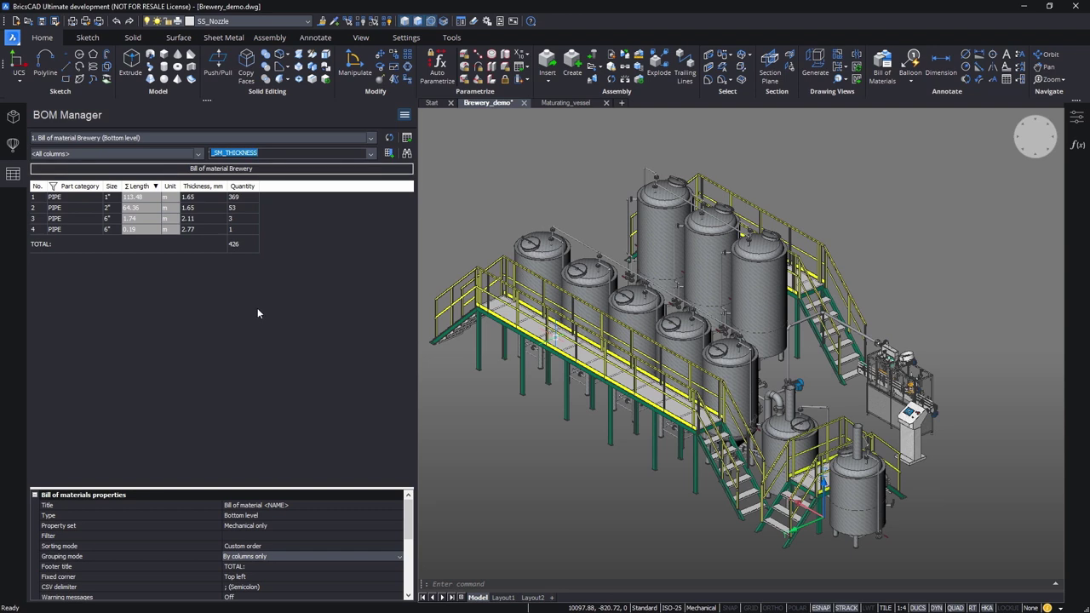
Step: Add a footer to the Length column that totals the pipe lengths
right_click(141, 185)
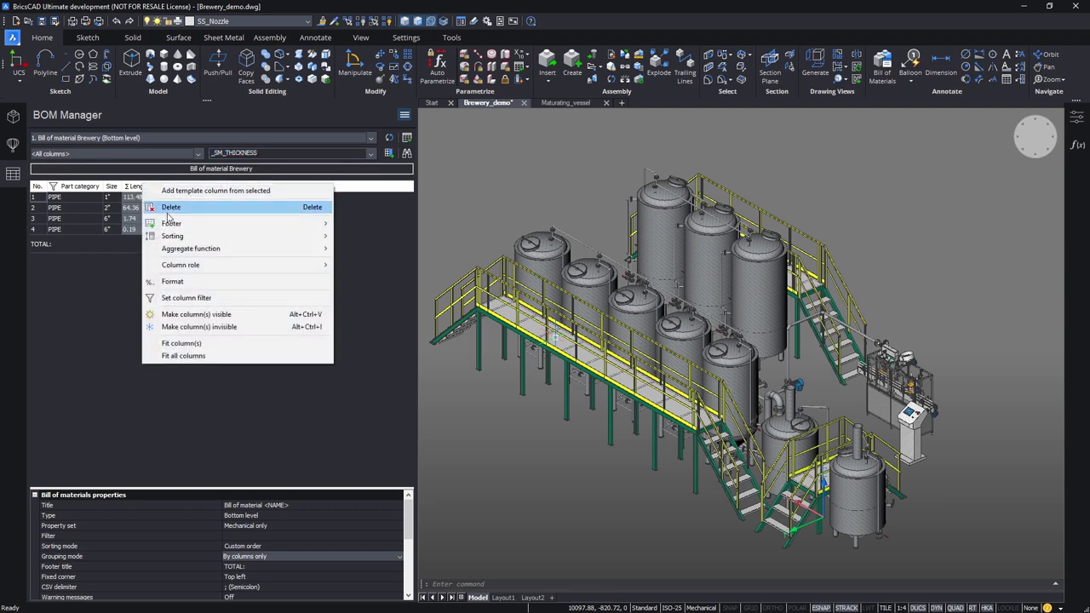
mouse_move(171, 223)
left_click(356, 236)
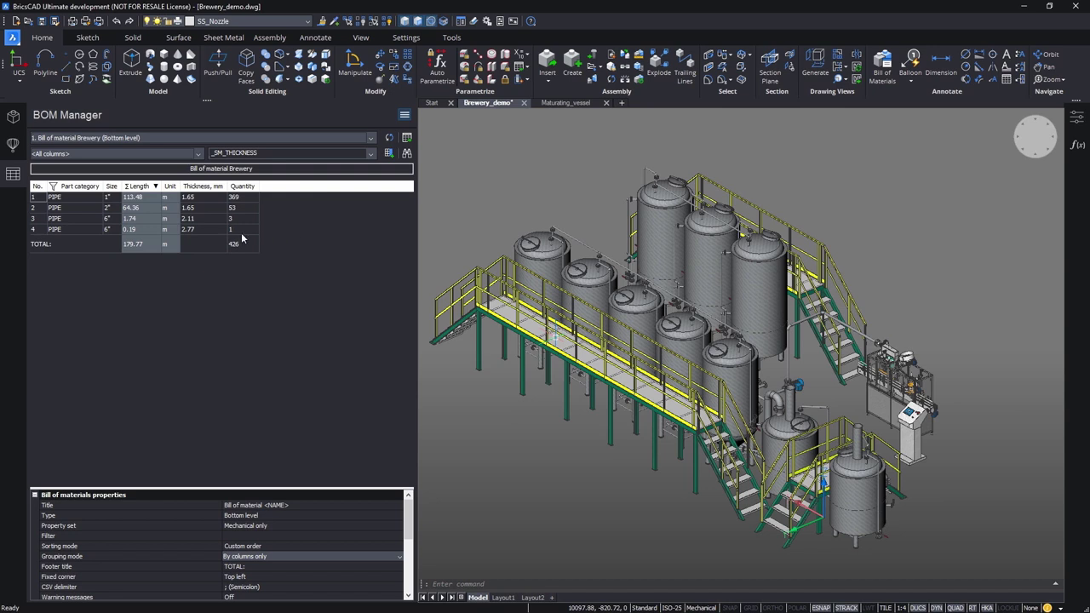
Step: Filter the summed Length column with a between condition starting at 50 m, with both limits in metres
right_click(139, 188)
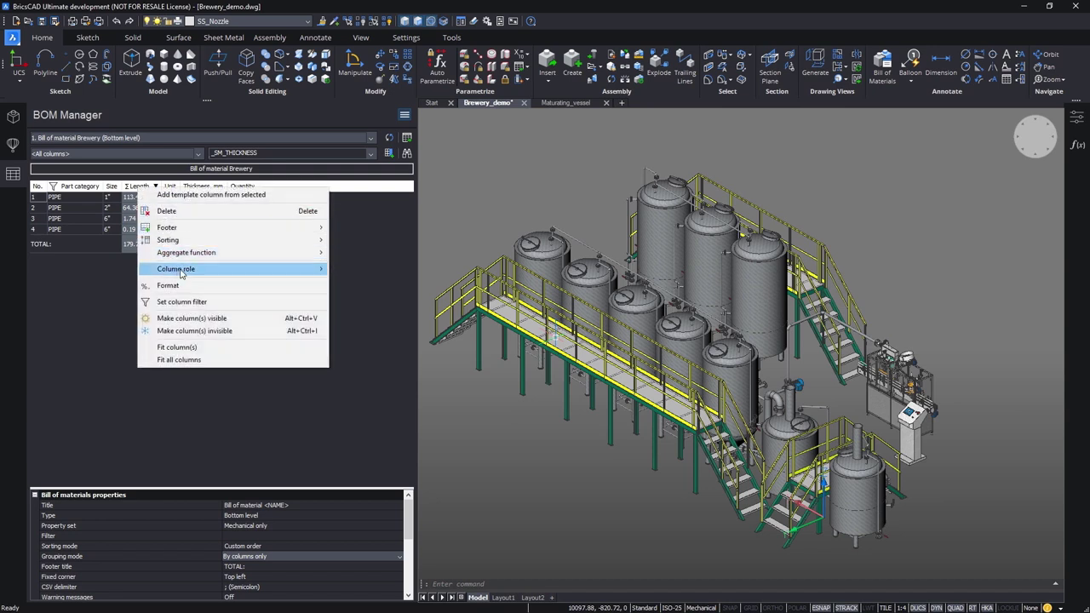
left_click(187, 303)
left_click(558, 219)
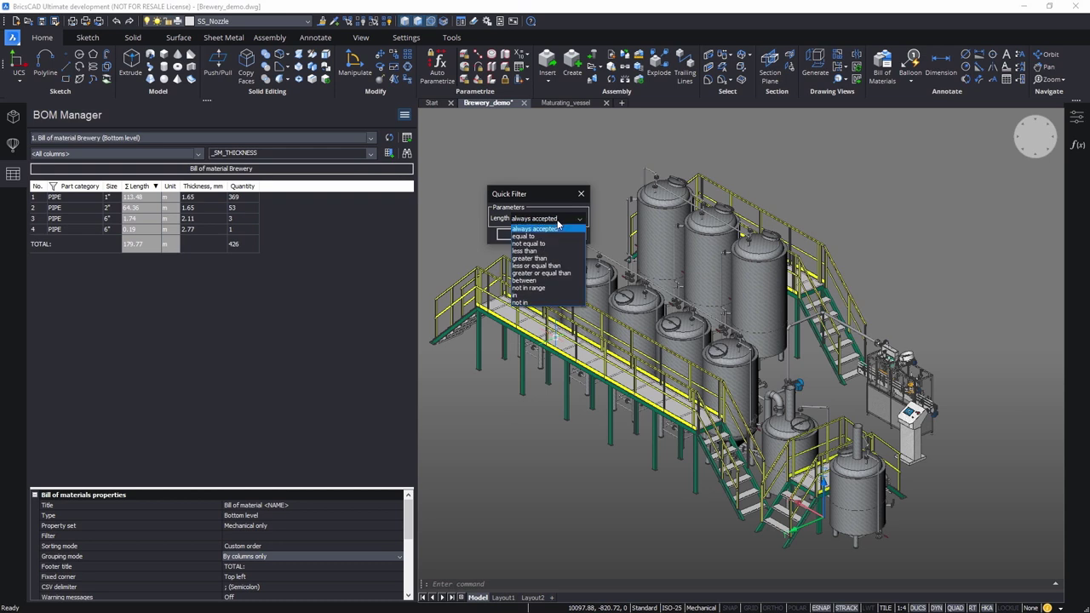
left_click(526, 280)
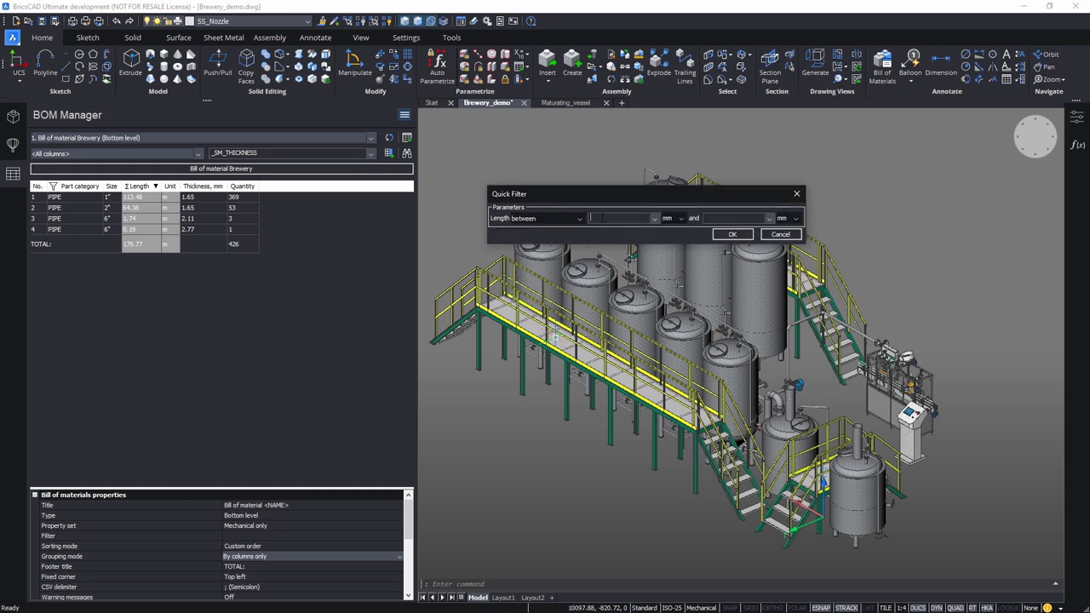
left_click(678, 218)
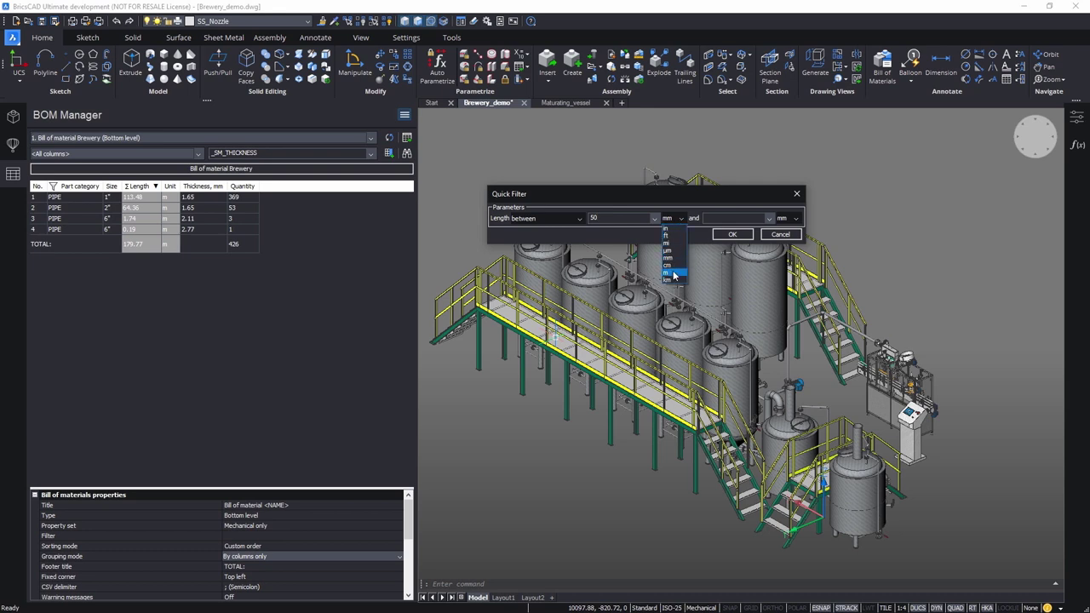
left_click(675, 271)
left_click(792, 218)
left_click(785, 271)
left_click(722, 235)
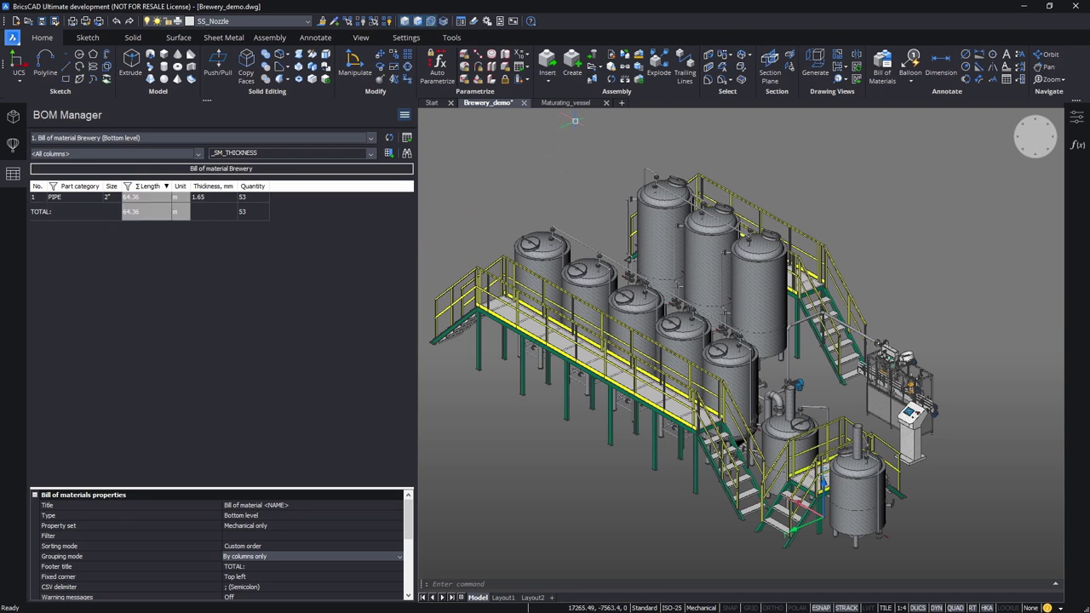
Step: In the Maturating_vessel drawing, create a Bottom Level bill of materials and title it "Materila list"
left_click(569, 102)
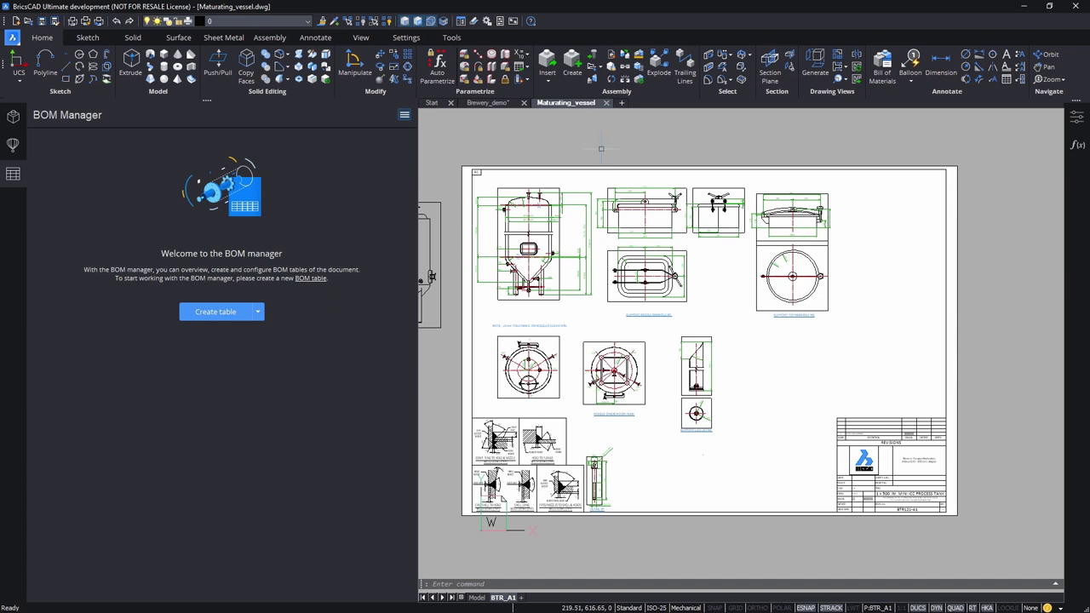
scroll(601, 149, "up", 2)
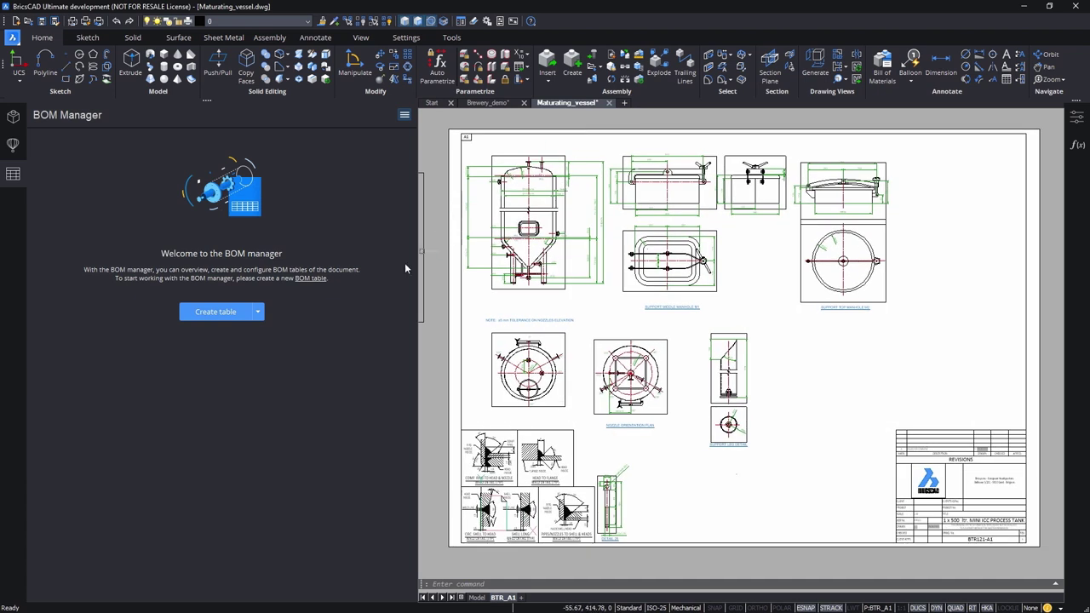
left_click(257, 315)
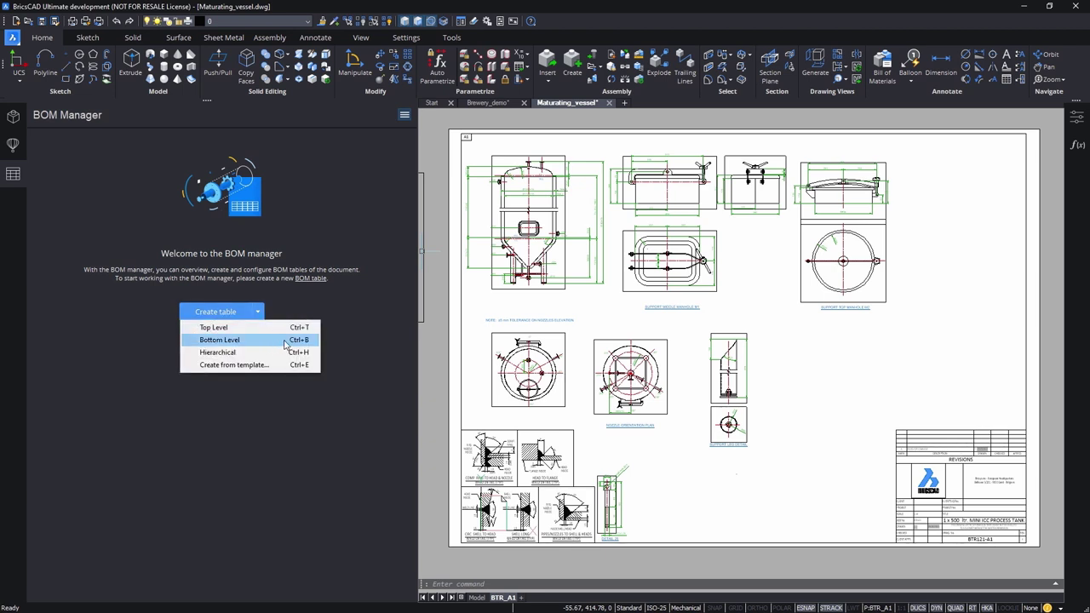
left_click(287, 341)
left_click(295, 167)
type("Material list")
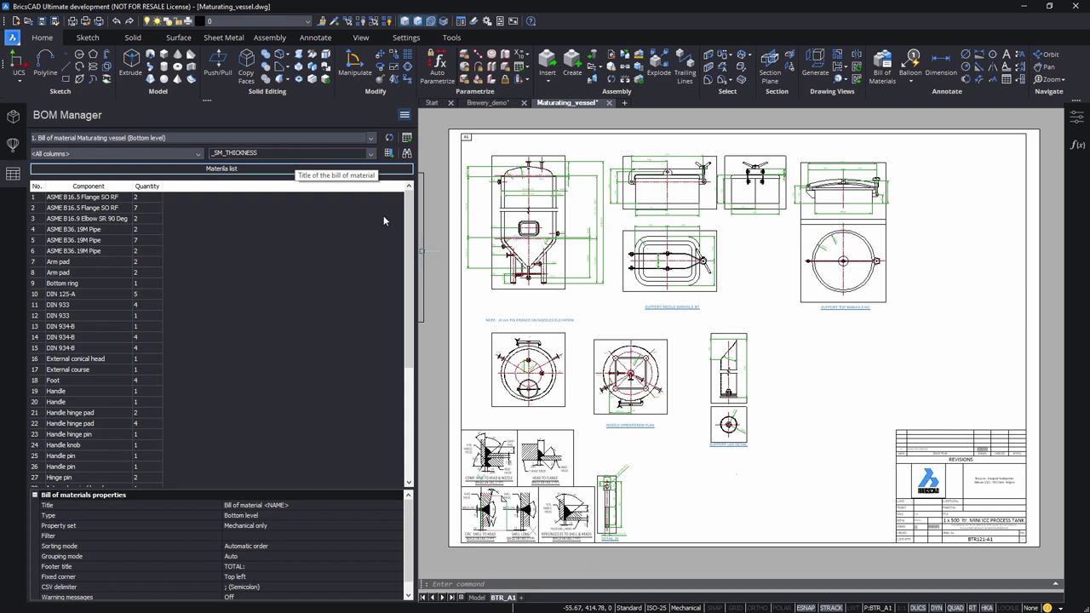
key("Return")
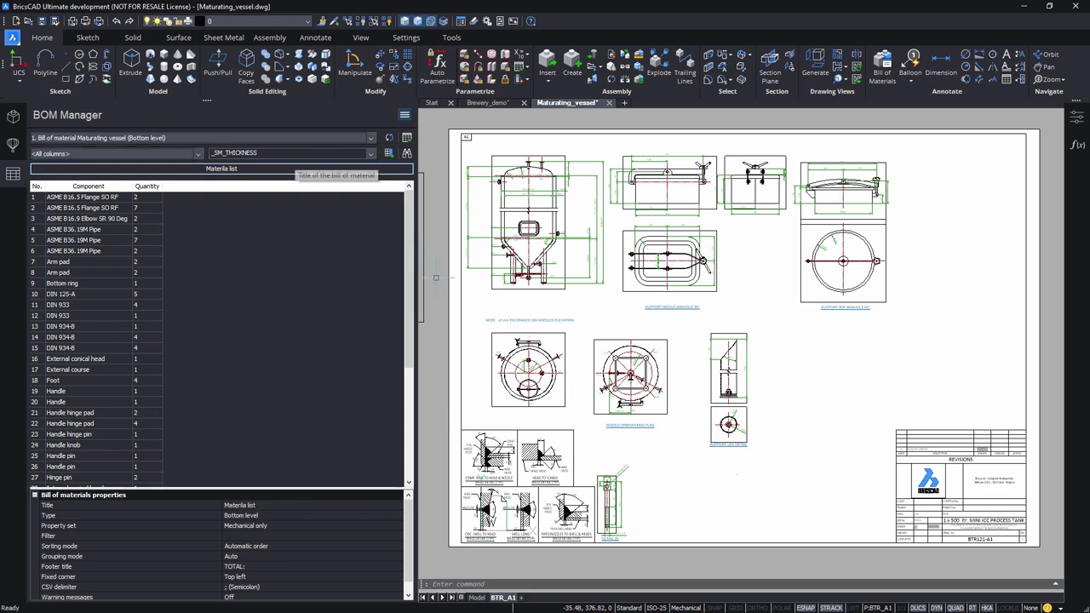
Step: Add Physical material and Part category columns after the Component column of the material list
left_click(76, 187)
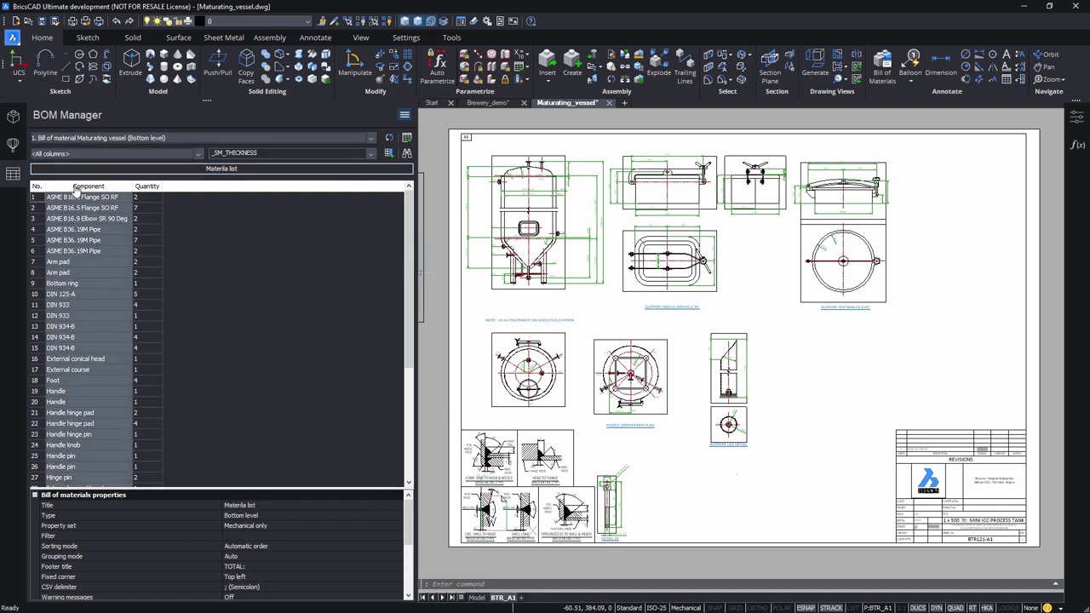
left_click(371, 157)
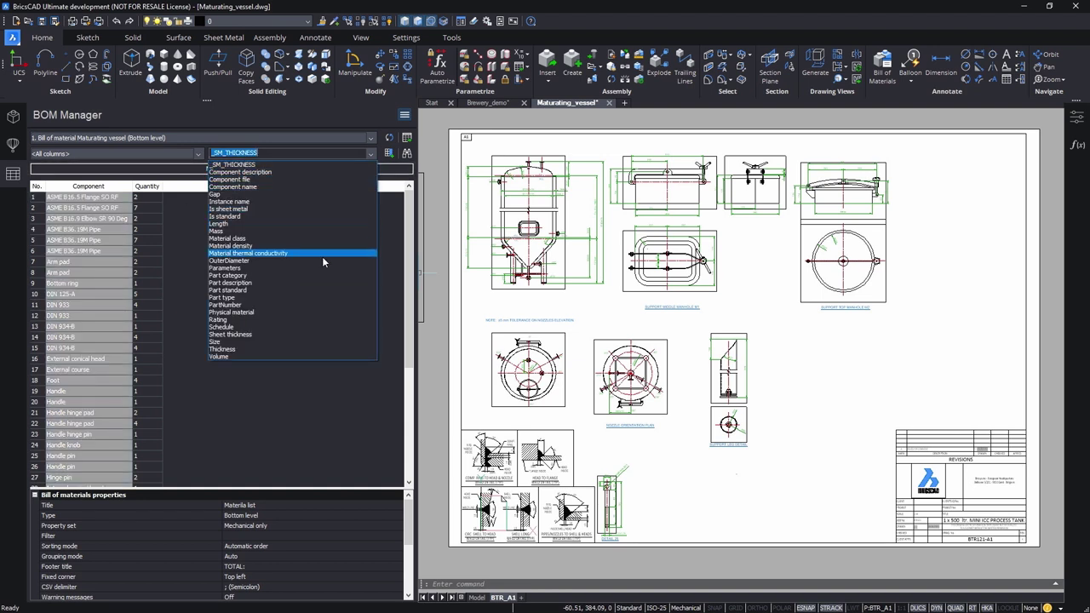
left_click(298, 311)
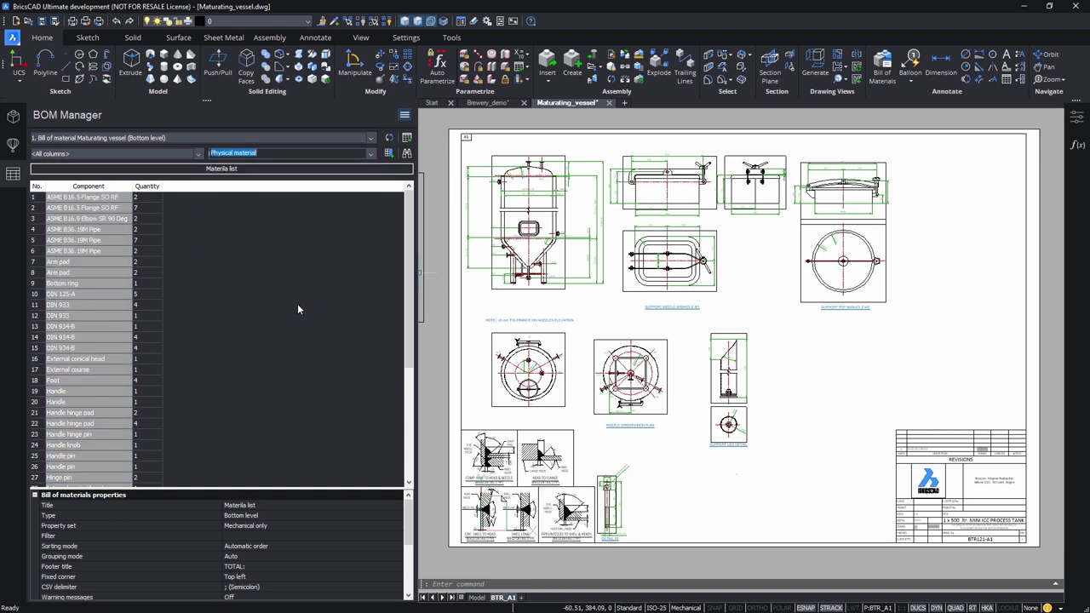
left_click(372, 157)
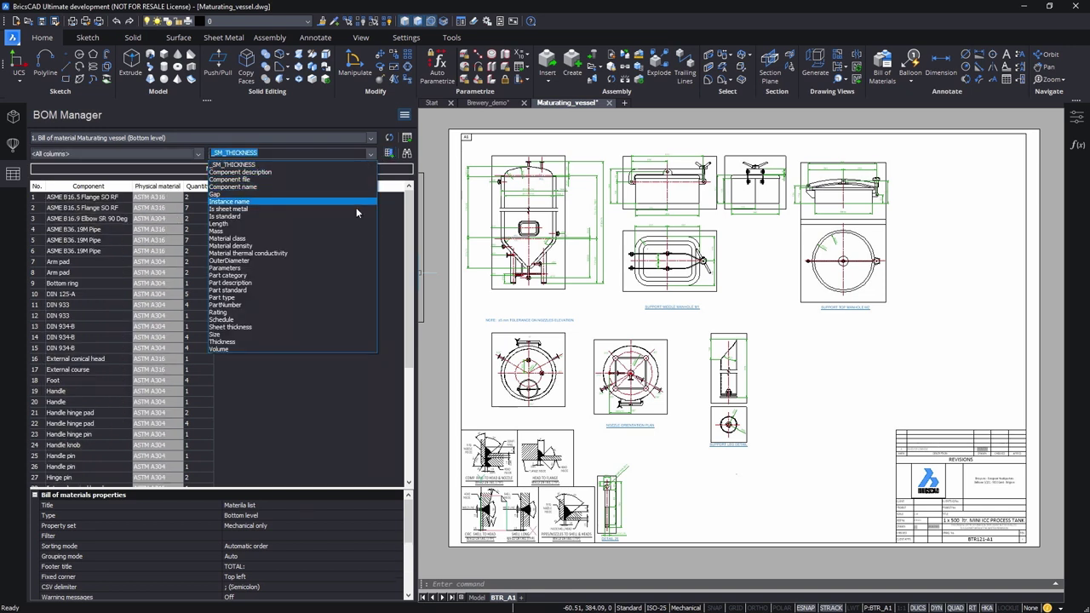
left_click(323, 275)
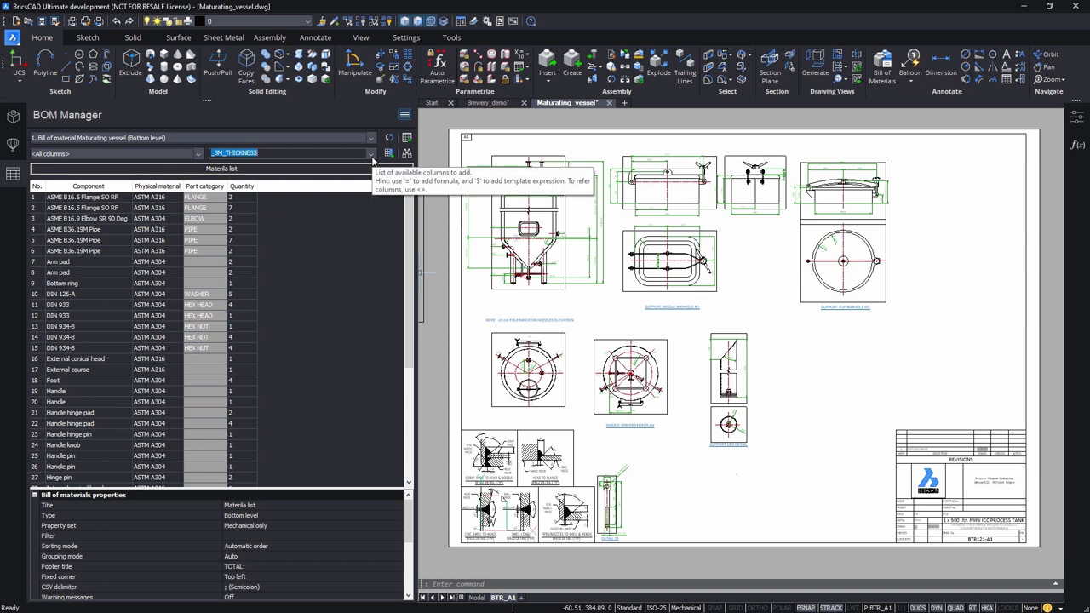
Step: Add PartNumber and Length columns between the Part category and Quantity columns
left_click(371, 155)
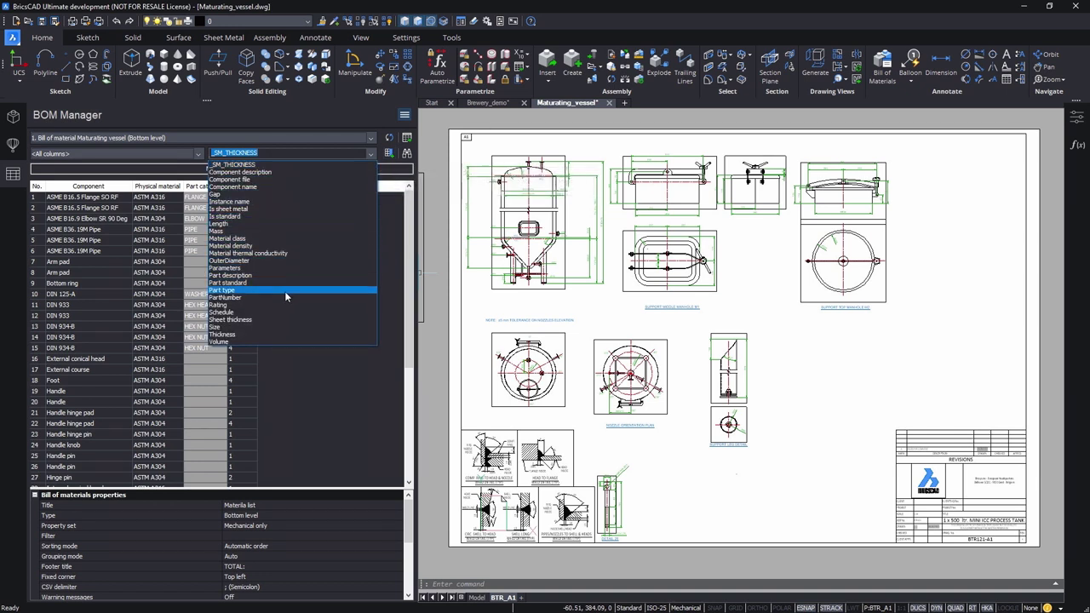
left_click(285, 297)
left_click(372, 156)
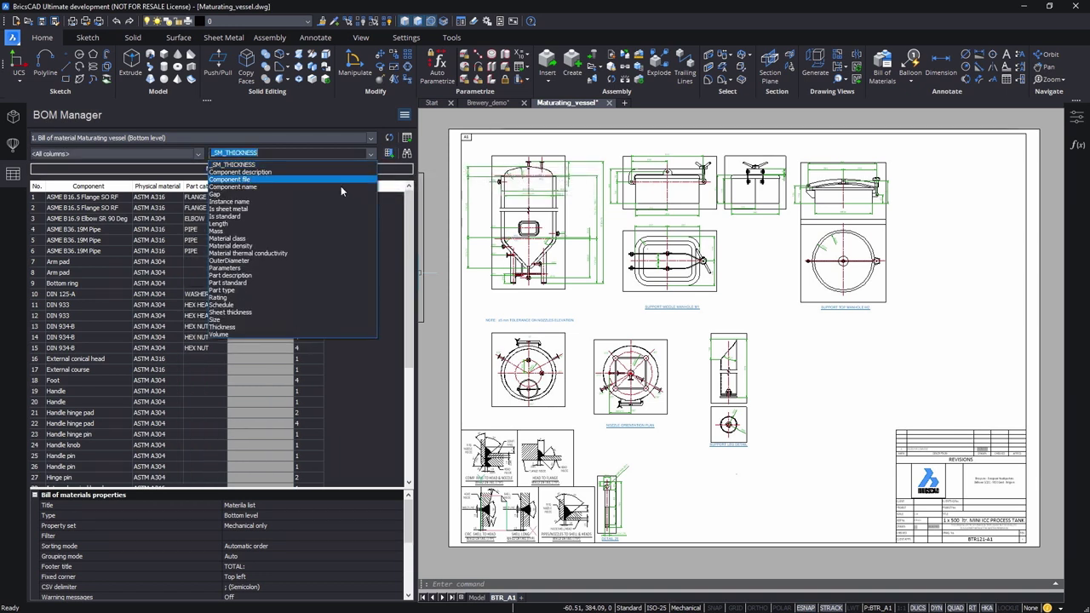
left_click(324, 224)
left_click(389, 153)
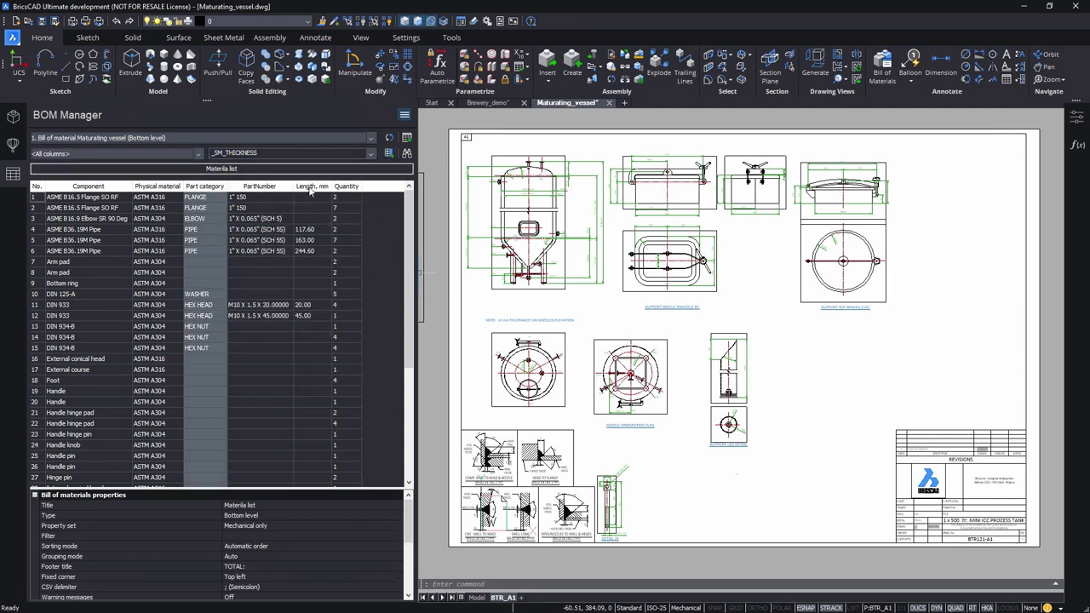
Step: Start a template column from the Part category, PartNumber and Length columns and title it "Dimensions"
left_click(311, 186, "shift")
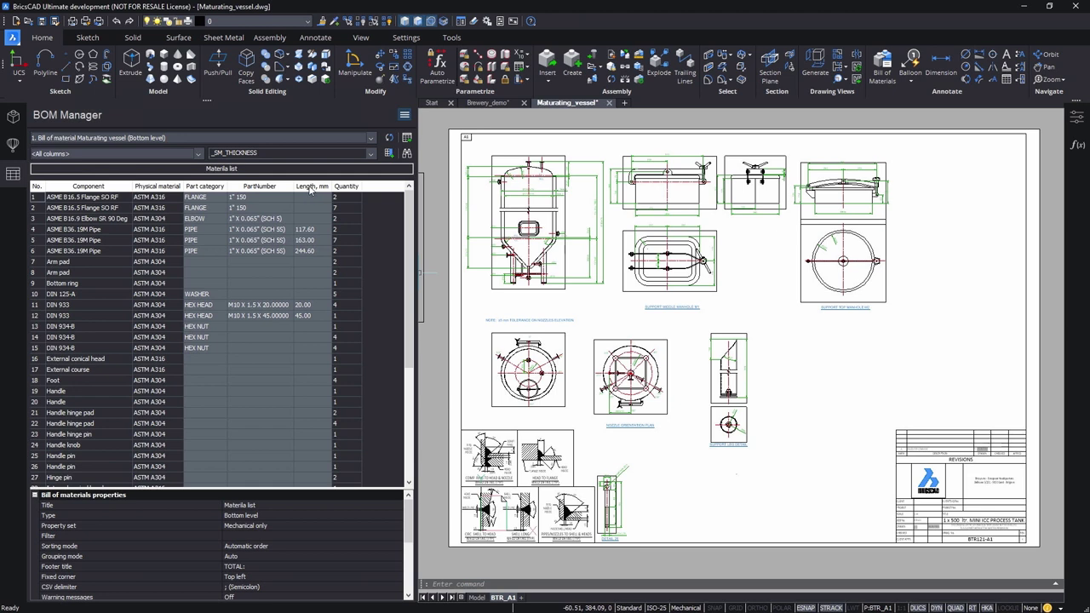
right_click(310, 189)
left_click(465, 195)
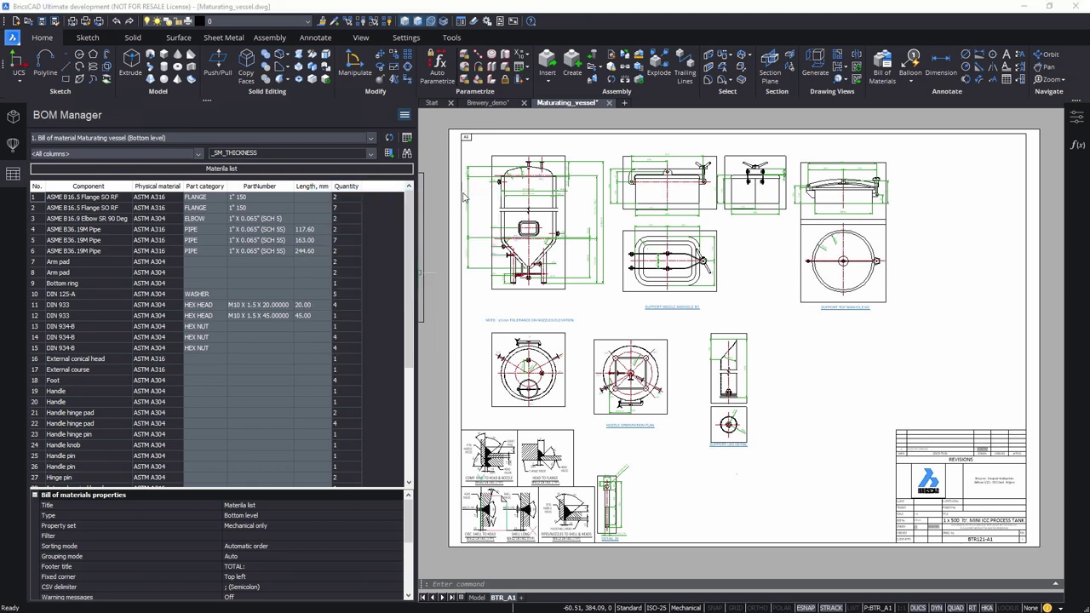
left_click(464, 282)
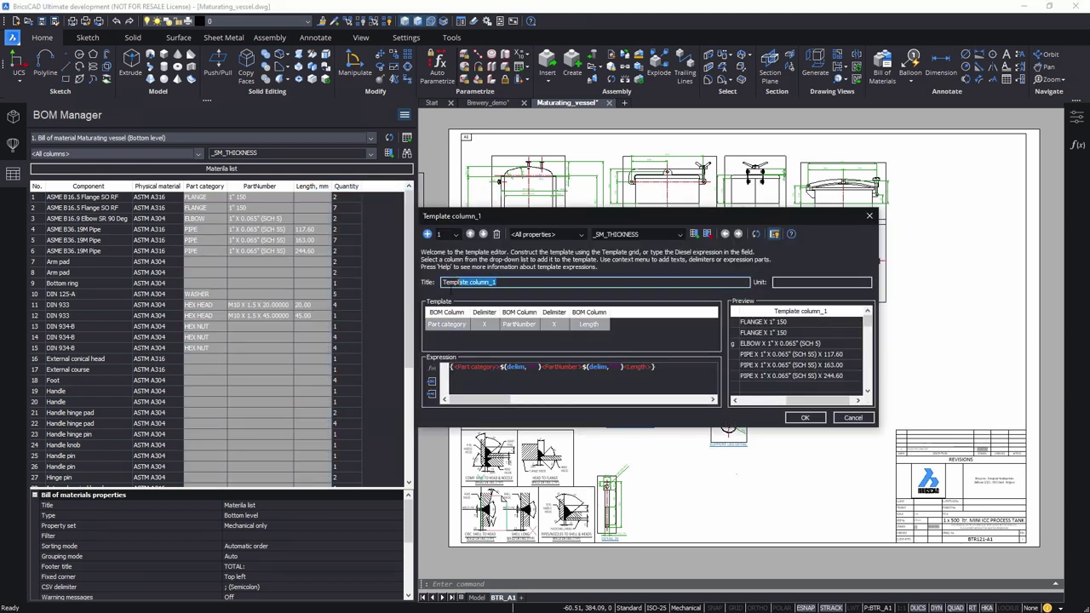
type("Dimensions")
Step: Set the template delimiters to a space before PartNumber and "L=" before Length, and check the preview rows
left_click(682, 235)
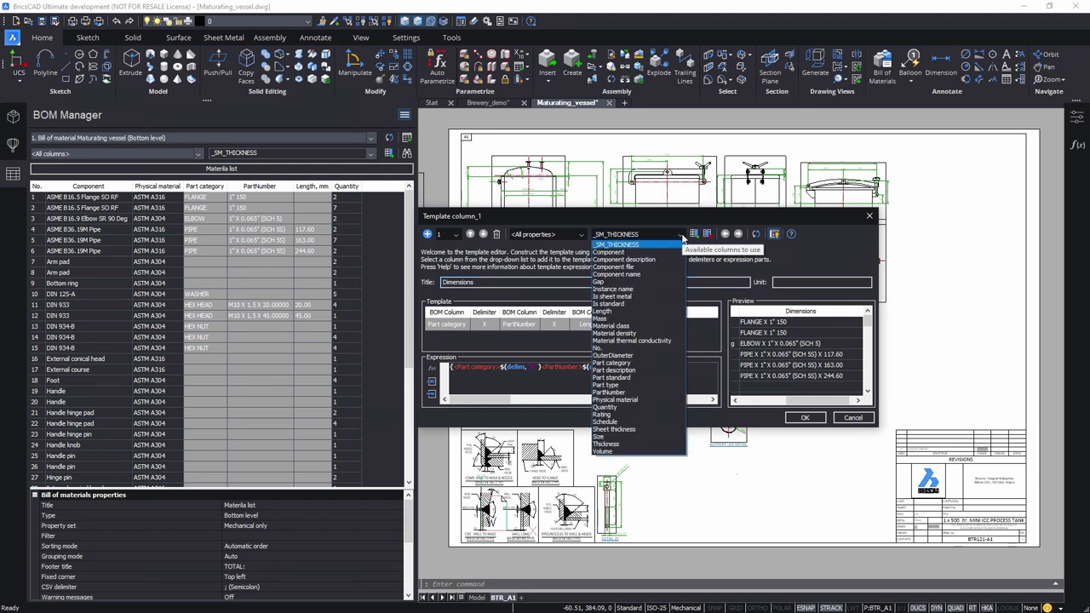
left_click(682, 235)
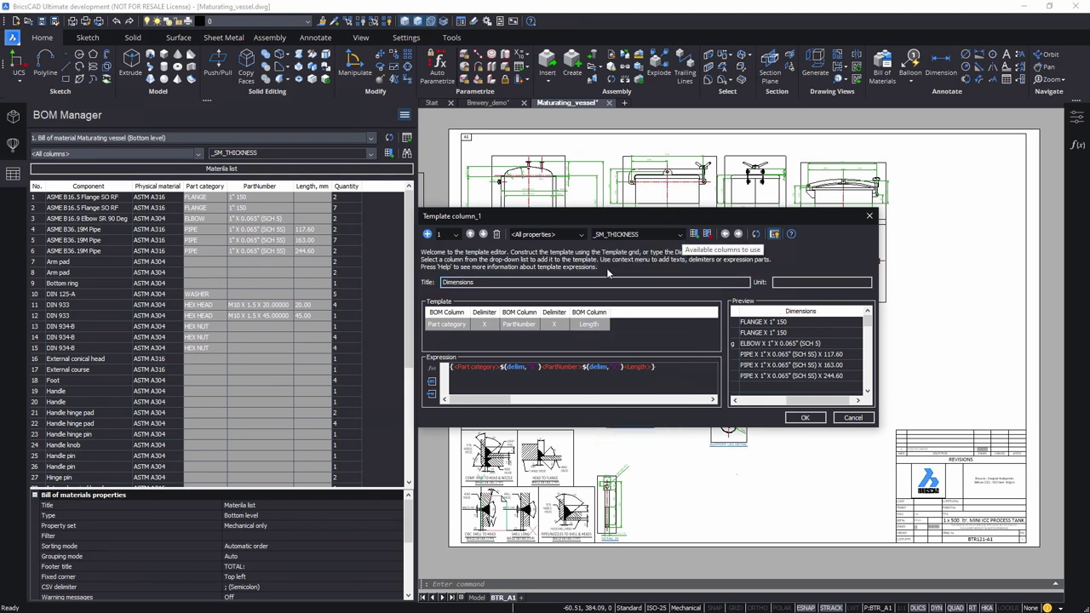
left_click(488, 324)
left_click(489, 327)
left_click(493, 324)
left_click(487, 360)
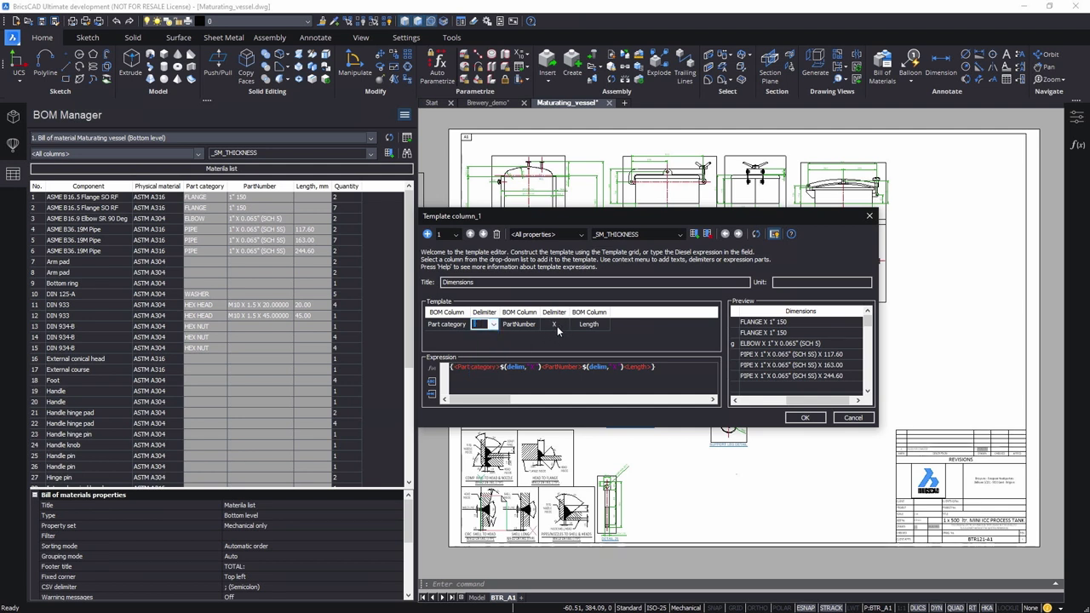
left_click(555, 327)
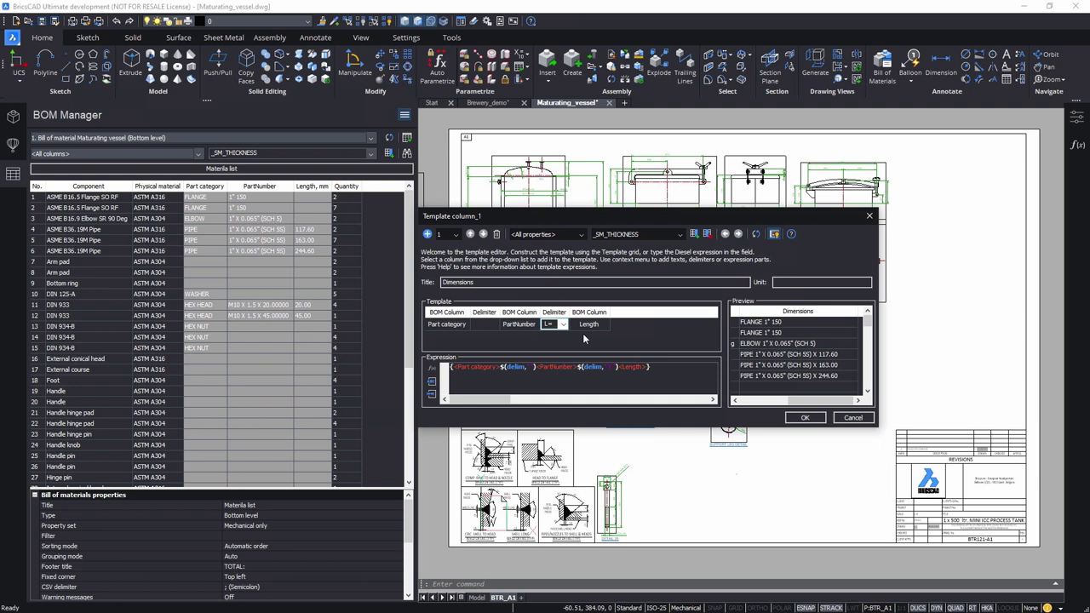
left_click(814, 350)
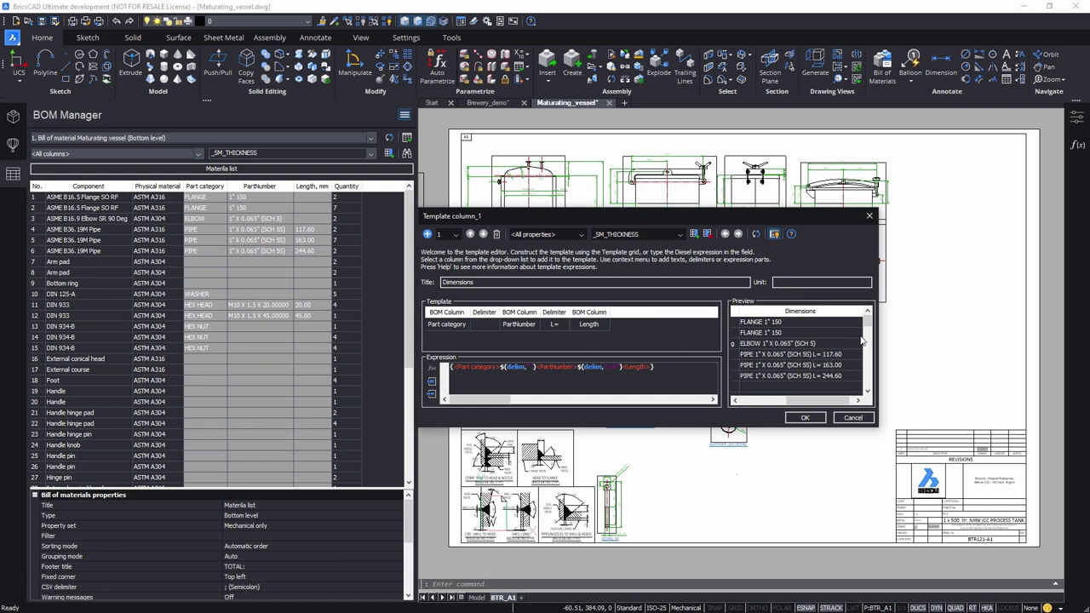
left_click_drag(867, 324, 866, 331)
scroll(866, 335, "up", 3)
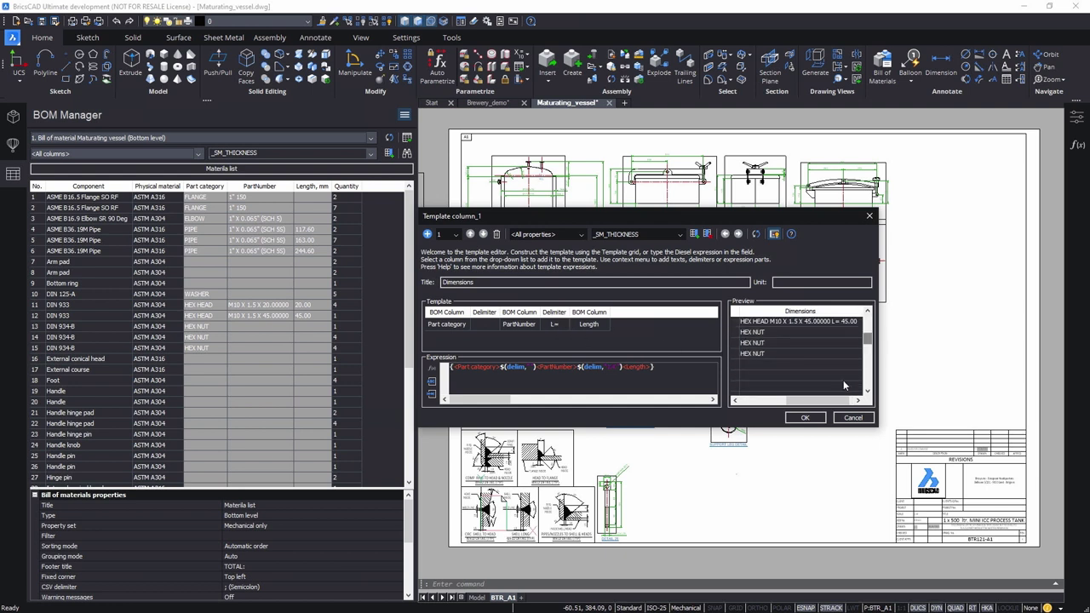
Step: Confirm the Dimensions template column and delete its source columns Part category, PartNumber and Length from the material list
left_click(814, 418)
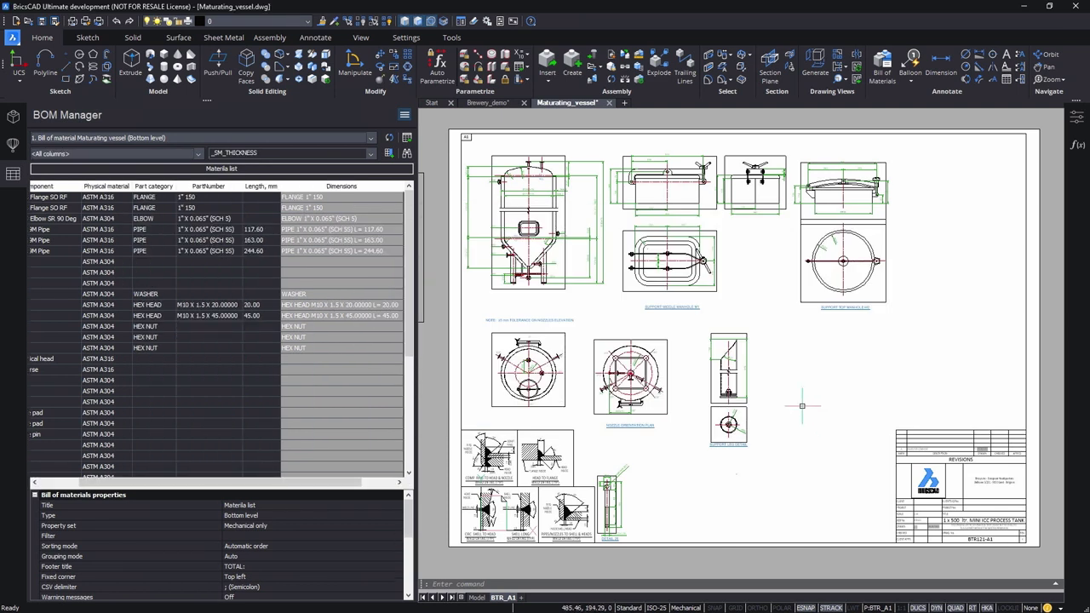
left_click(258, 187, "shift")
right_click(259, 188)
left_click(264, 213)
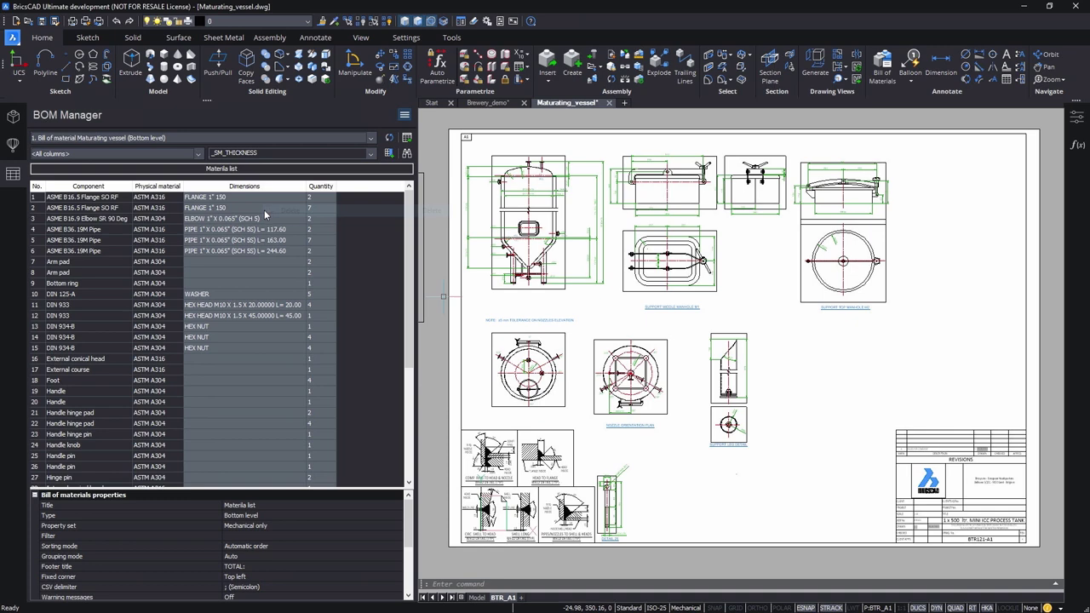
Step: Place the material list table on the sheet directly above the revisions block and stretch it to match the block's width
left_click(407, 137)
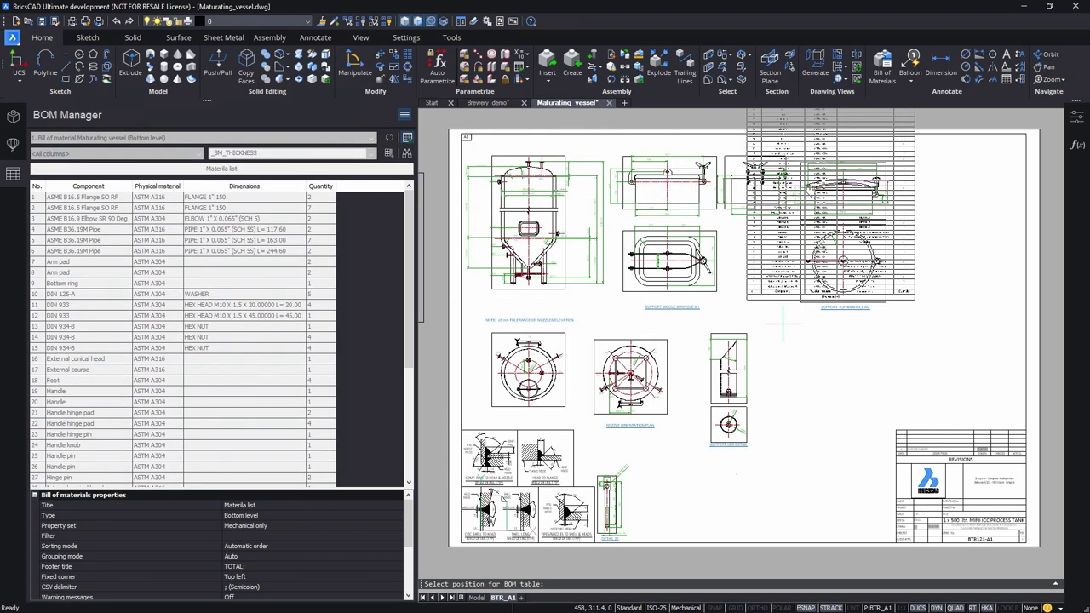
left_click(896, 430)
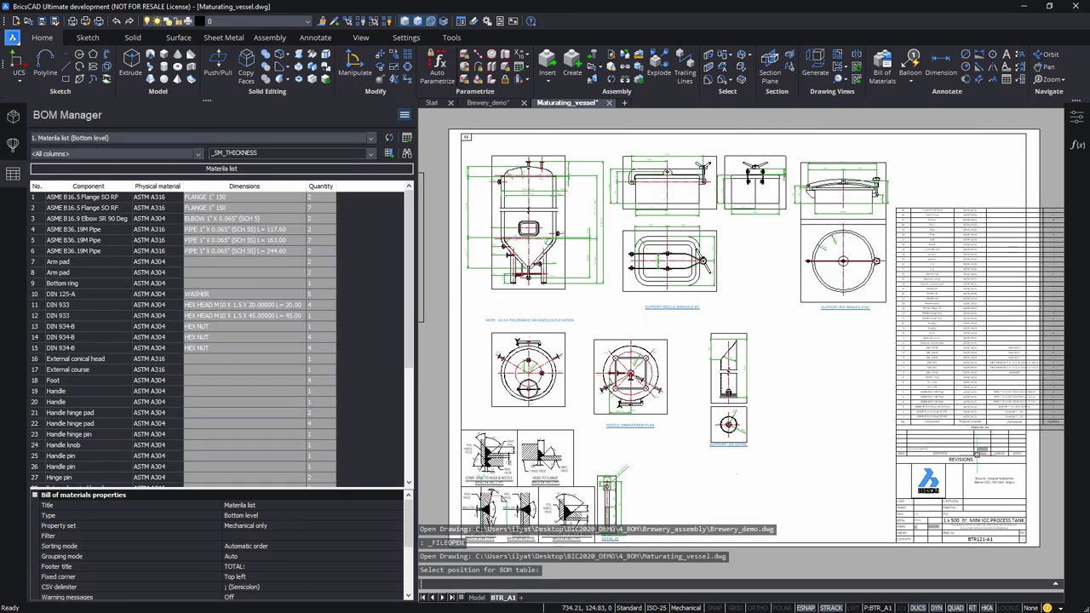
middle_click_drag(964, 453, 770, 431)
scroll(868, 433, "up", 7)
left_click(871, 367)
left_click(842, 292)
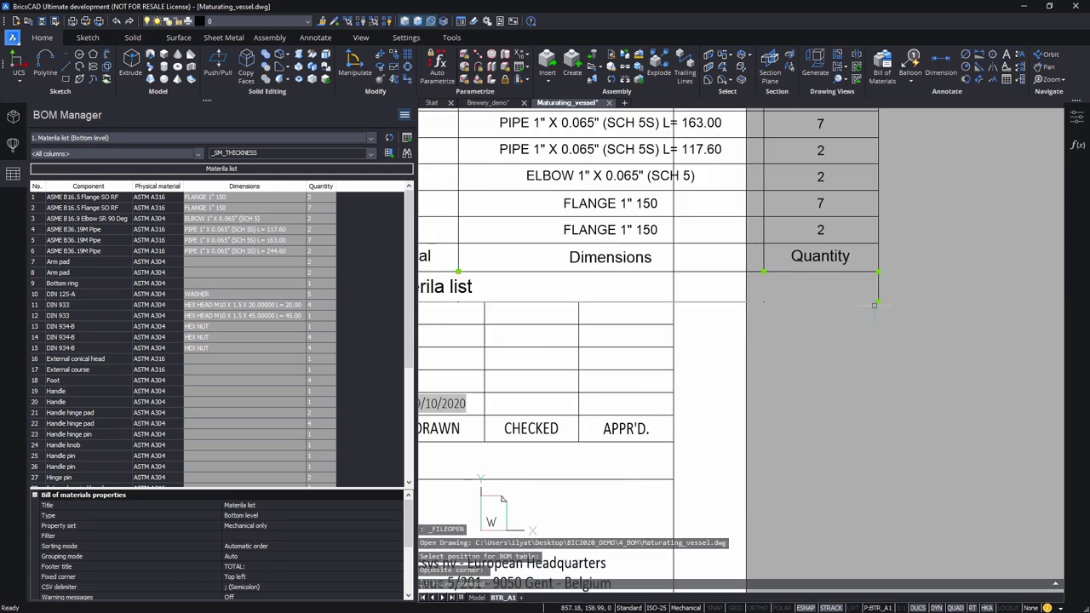
left_click(878, 300)
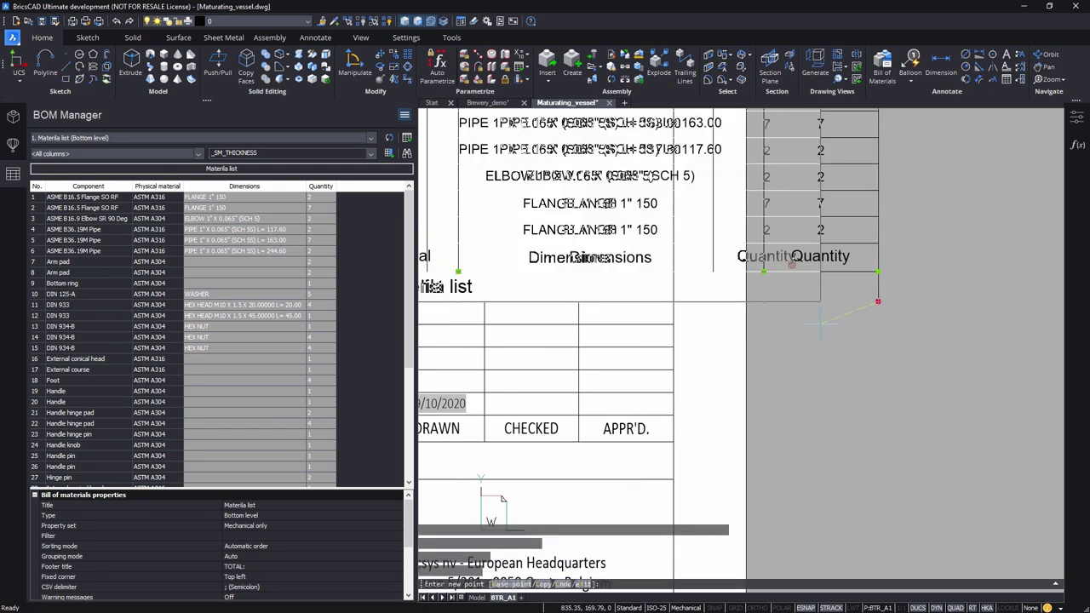
left_click(674, 302)
middle_click_drag(723, 326, 960, 502)
scroll(962, 504, "down", 2)
scroll(966, 509, "down", 2)
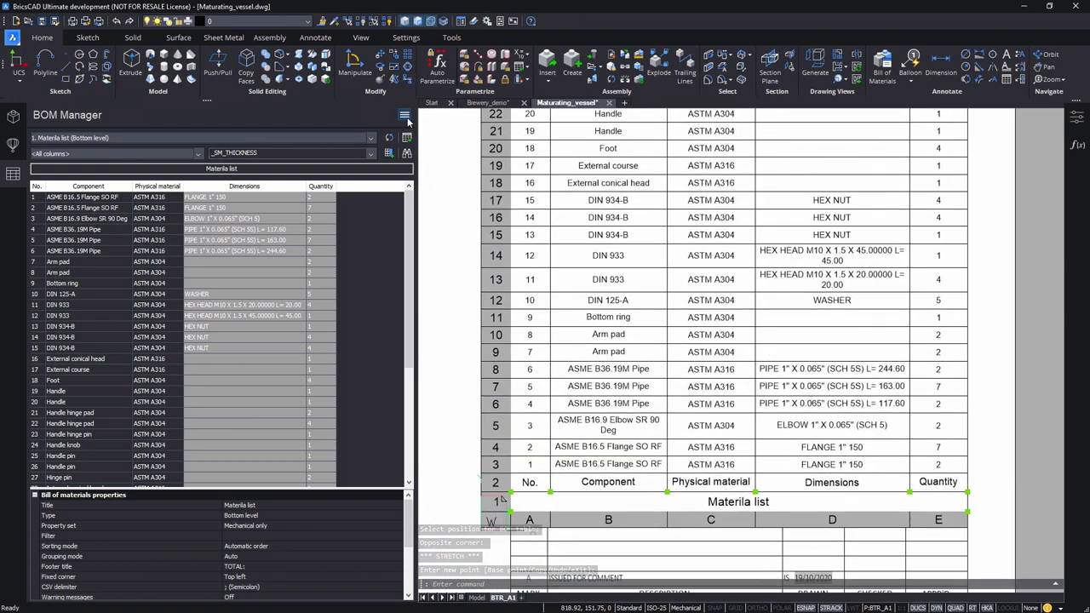
Step: Create a new top-level bill of materials for the vessel and title it "Nozzle schedule"
left_click(405, 115)
mouse_move(427, 134)
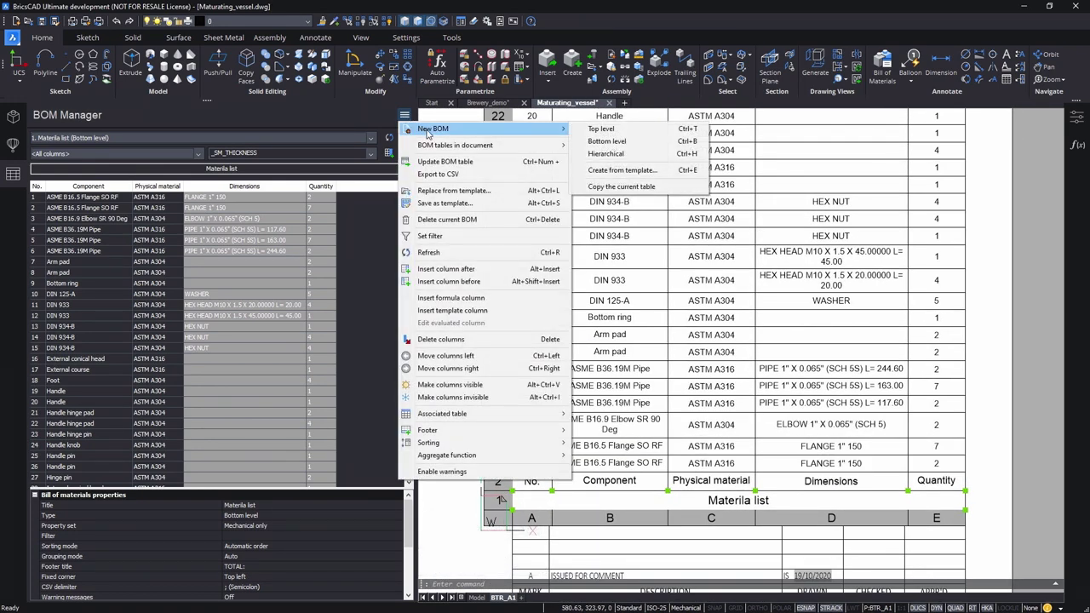
left_click(606, 129)
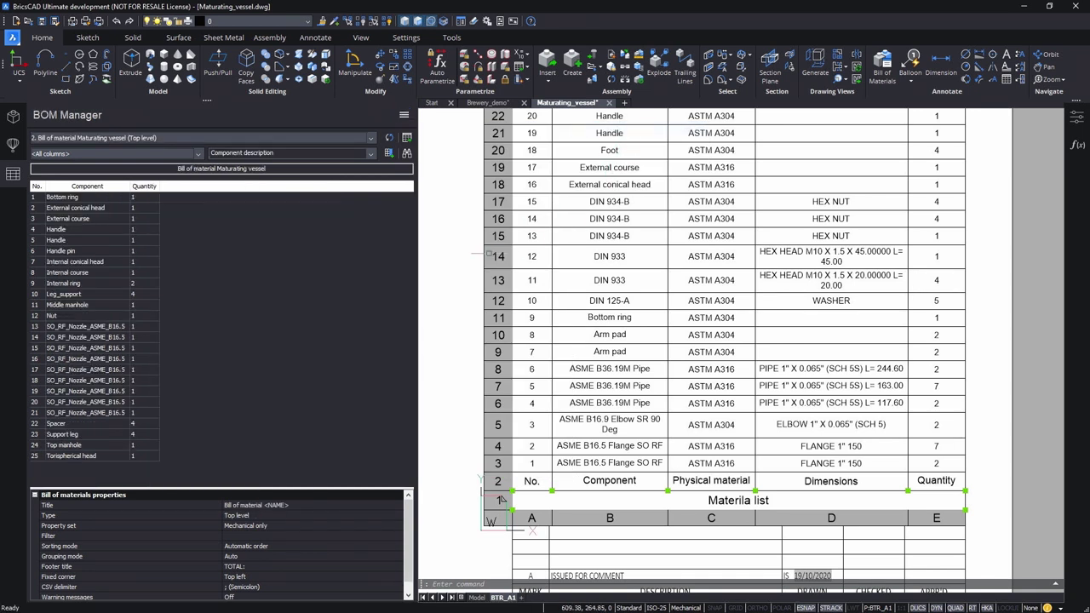
left_click(277, 173)
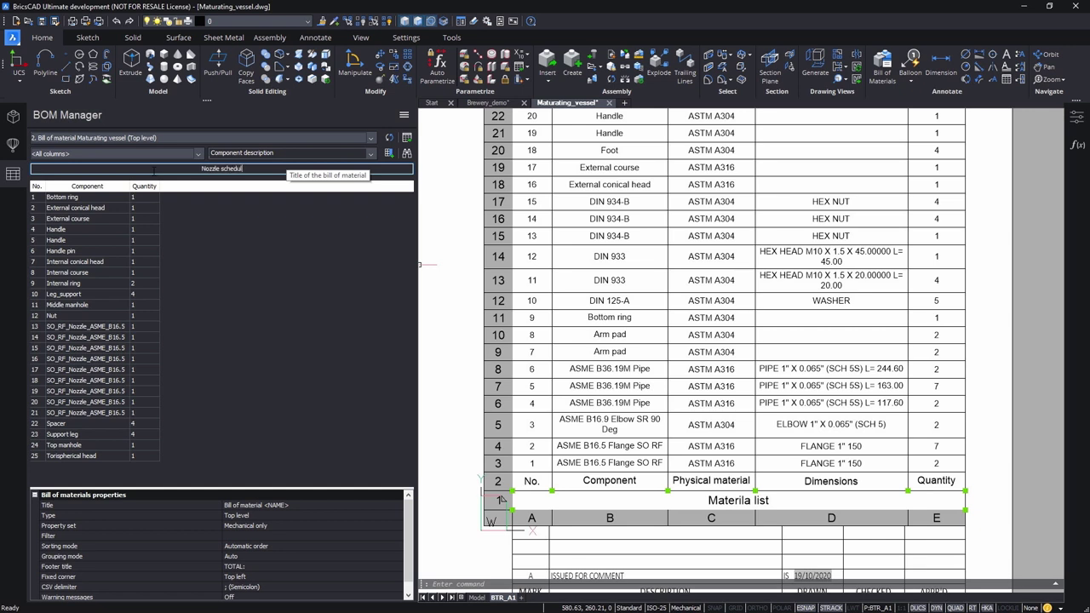
Step: Start a filter for the nozzle schedule with the condition Component name equal to "*Nozzle*"
left_click(404, 116)
left_click(436, 240)
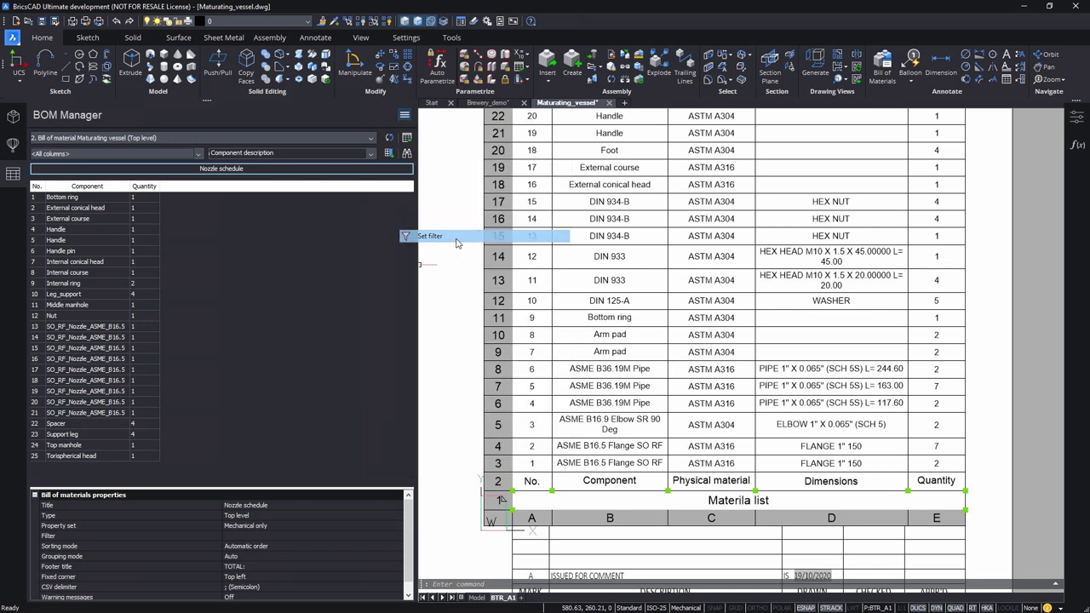
left_click(738, 248)
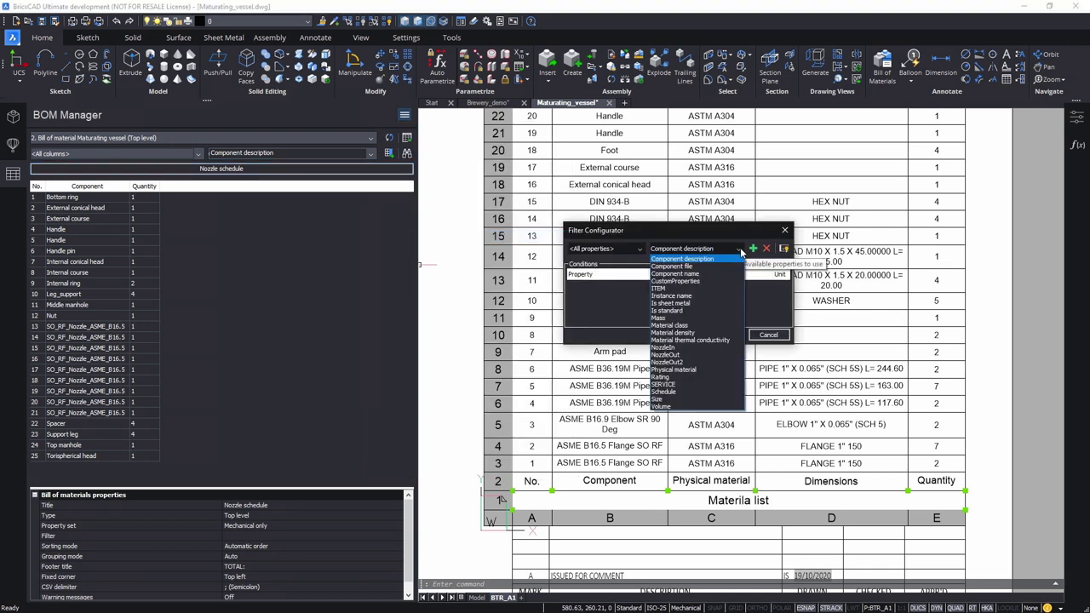
left_click(729, 273)
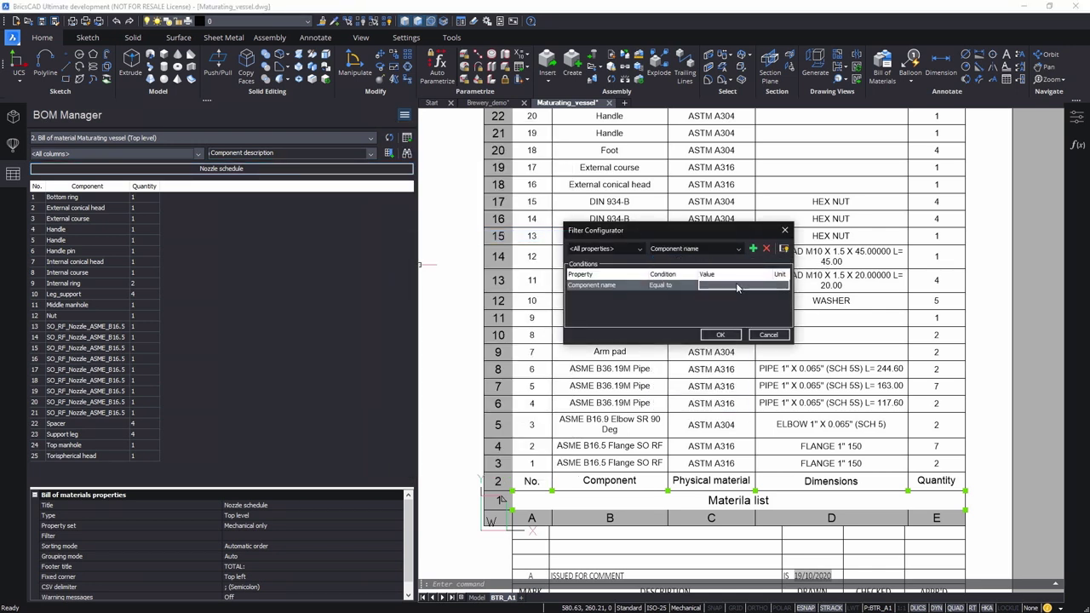
left_click(738, 286)
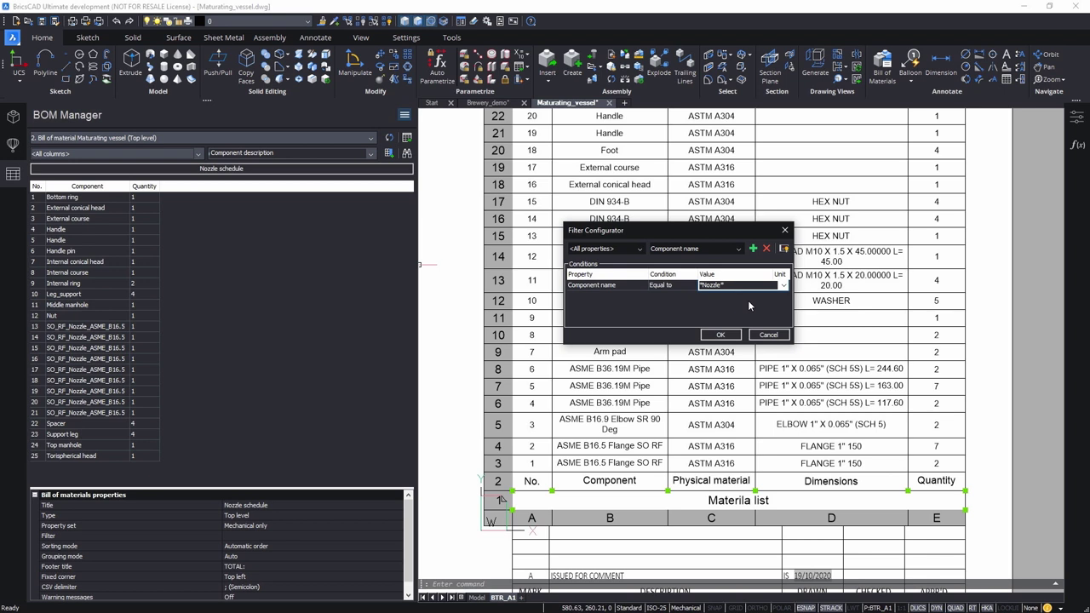
left_click(748, 300)
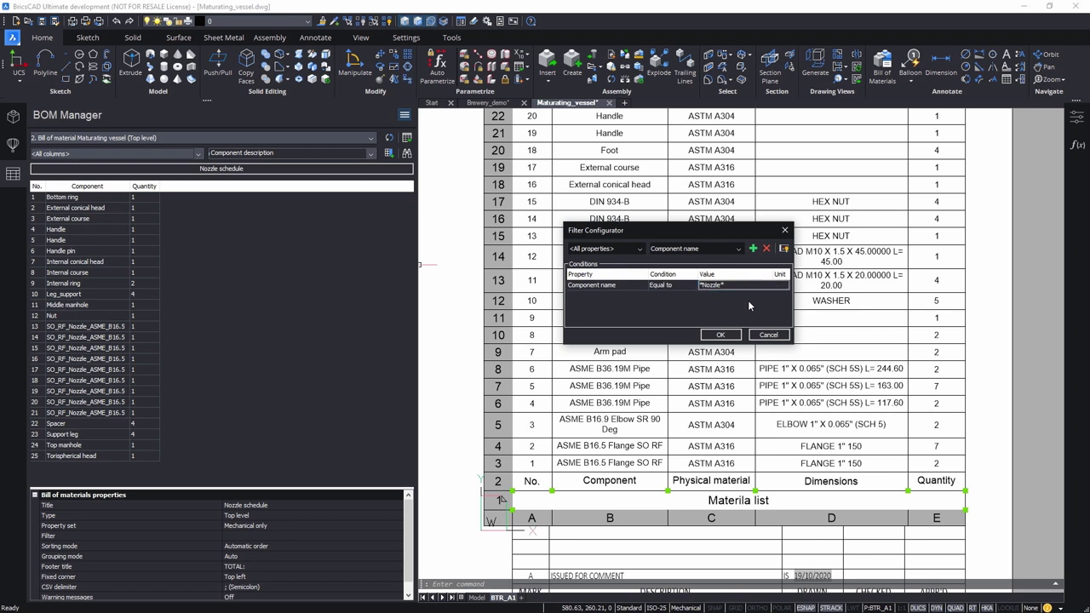
Step: Add a second filter condition, Component name equal to "*manhole*", combine the conditions with "Any of" and apply the filter
left_click(753, 248)
left_click(773, 261)
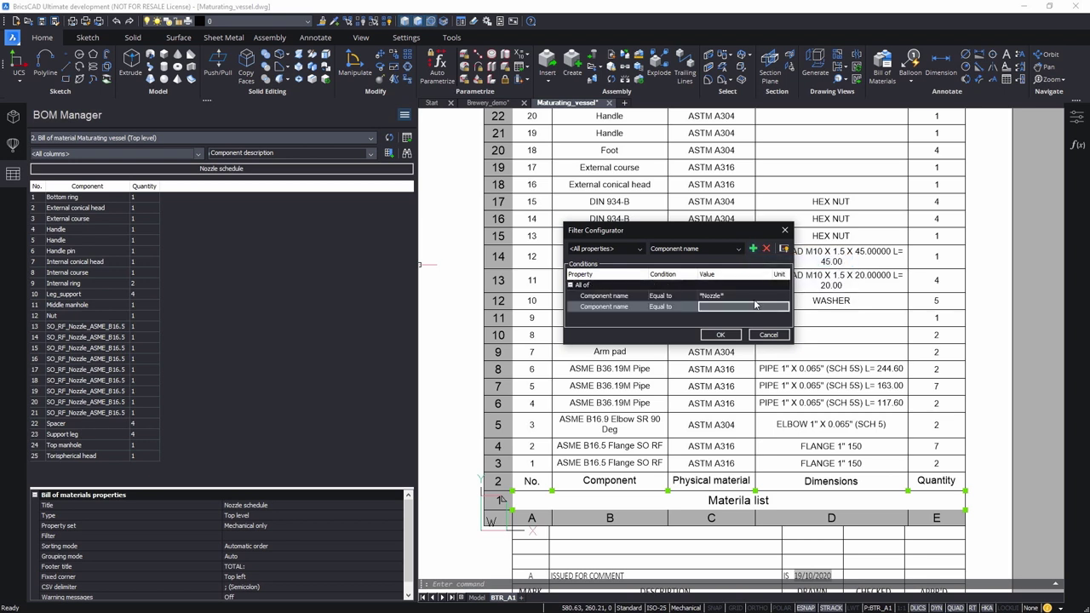
left_click(755, 308)
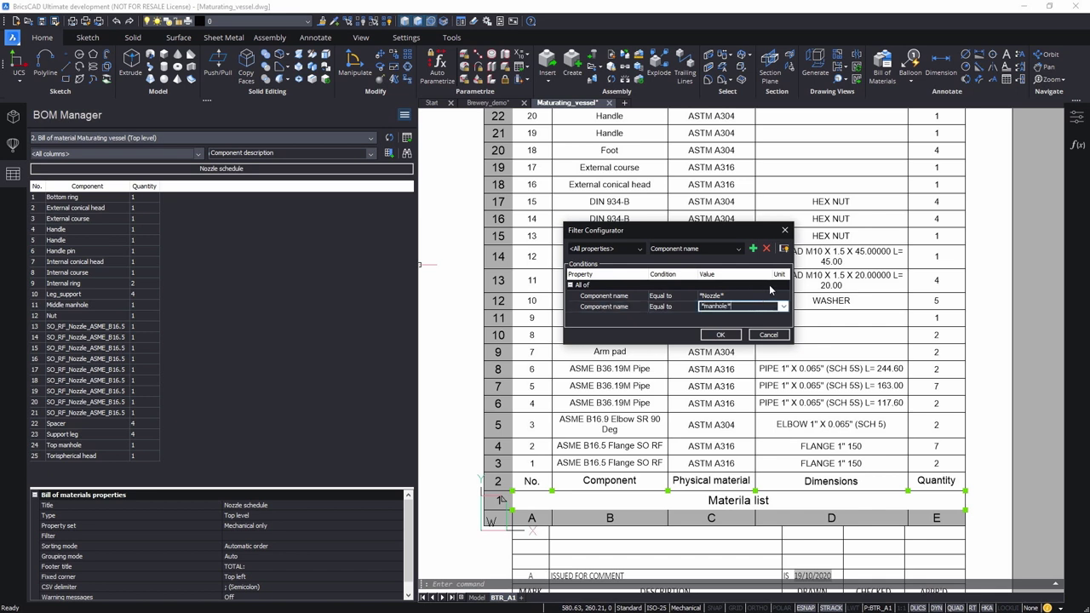
left_click(773, 289)
left_click(784, 289)
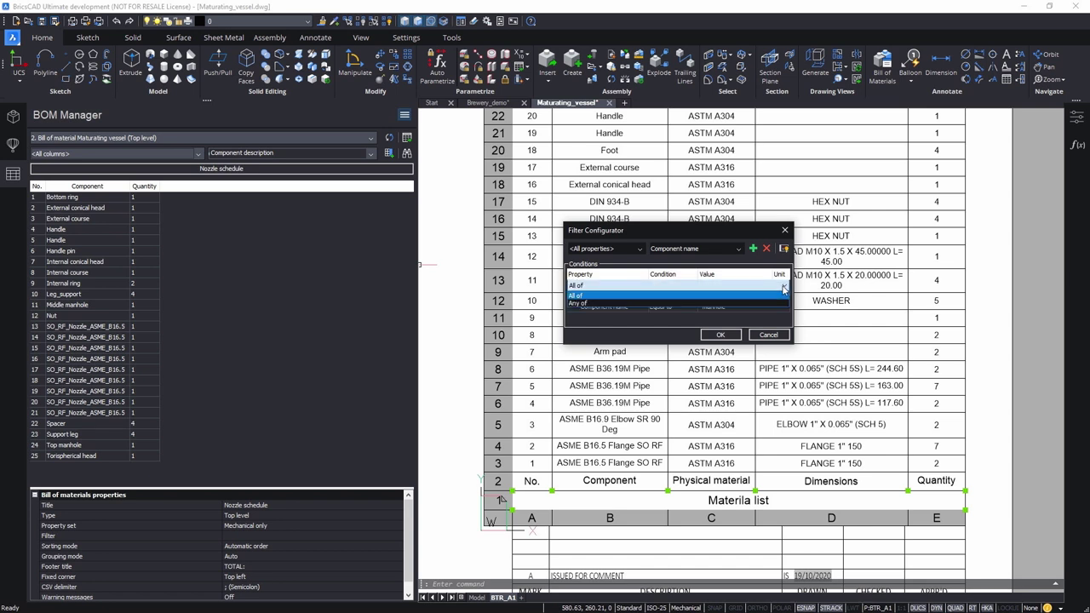
left_click(591, 304)
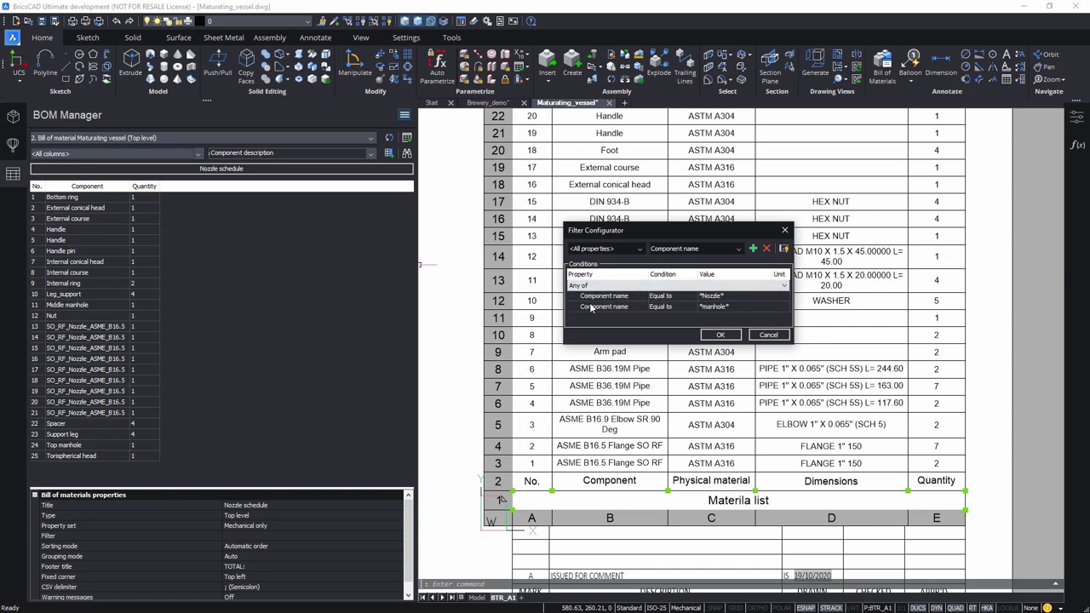
left_click(720, 335)
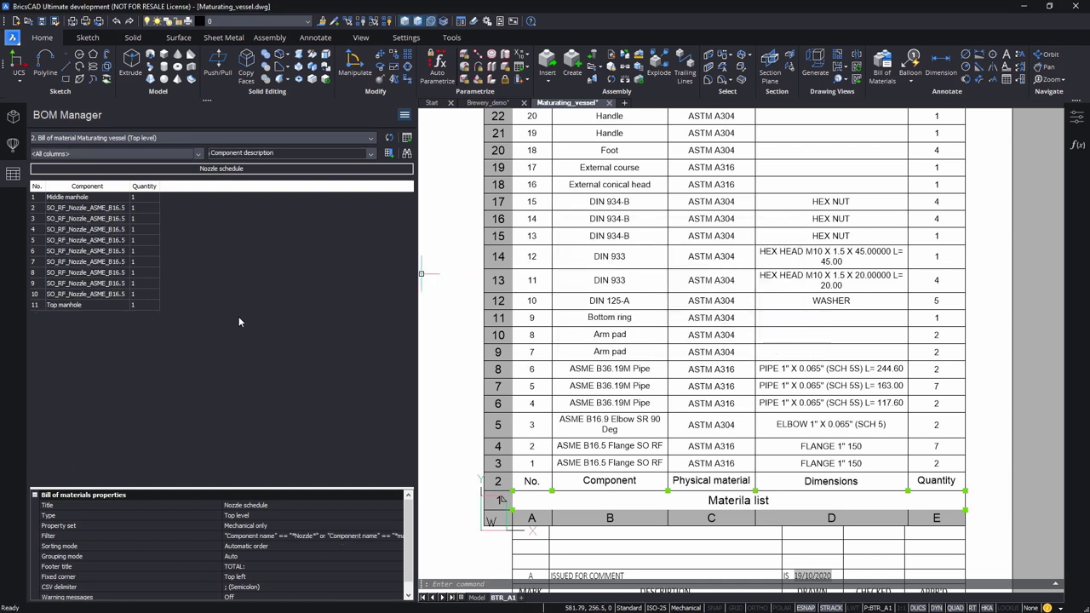
Step: Add ITEM and Size columns after the Component column of the nozzle schedule
left_click(96, 191)
left_click(370, 154)
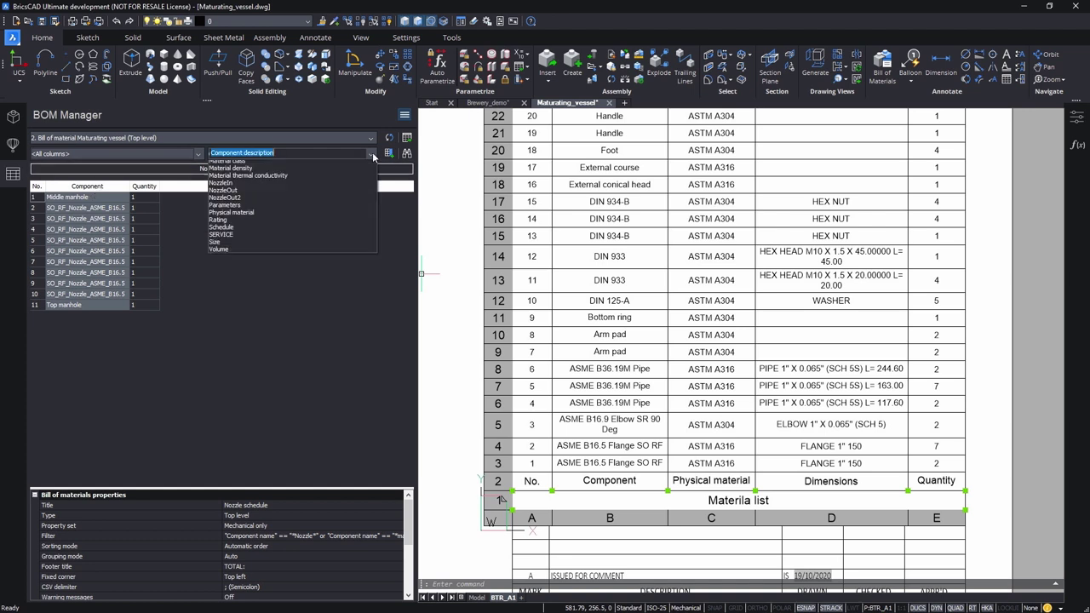
left_click(336, 216)
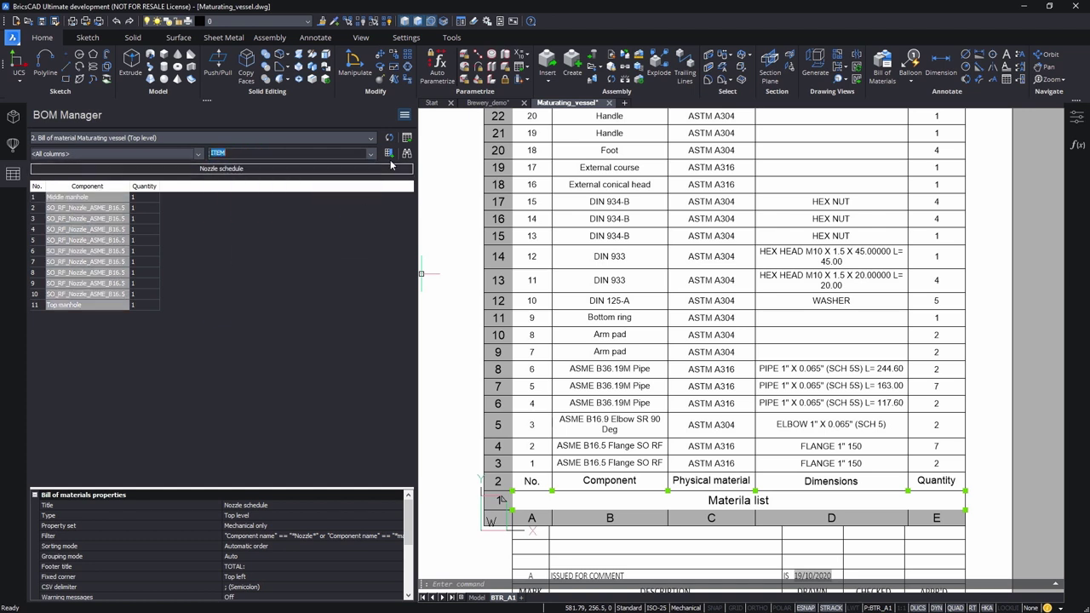
left_click(370, 153)
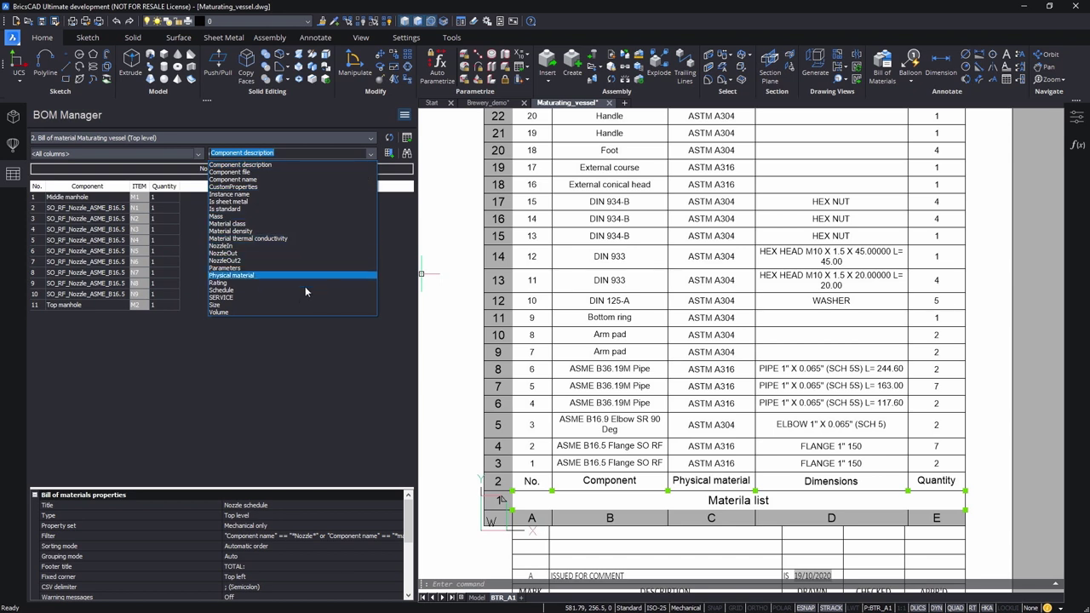
left_click(295, 304)
left_click(389, 154)
Step: Add SERVICE and Rating columns between the Size and Quantity columns of the nozzle schedule
left_click(371, 154)
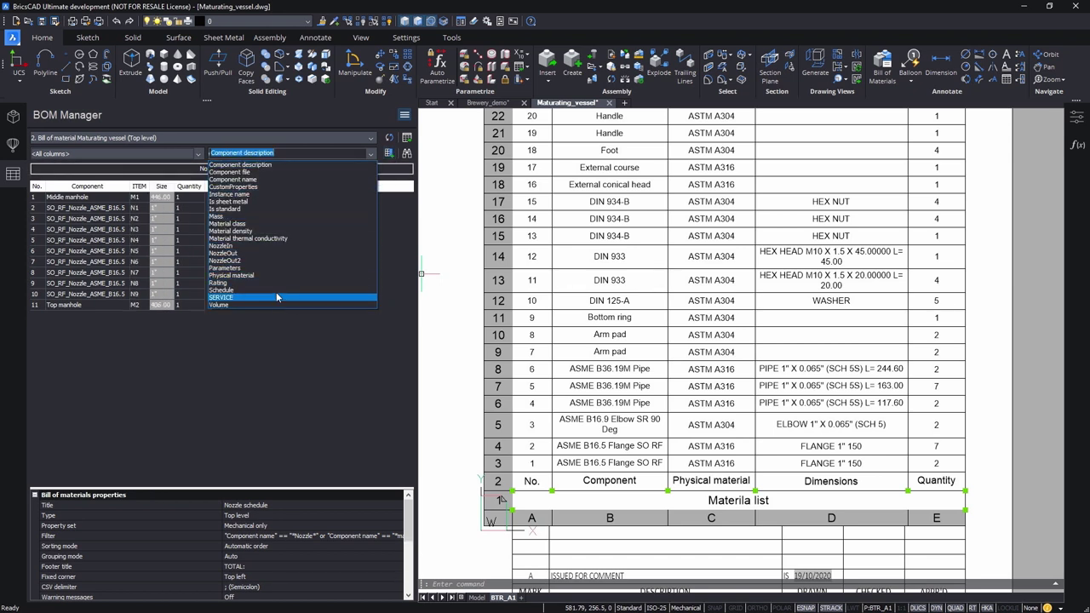
left_click(277, 297)
left_click(388, 153)
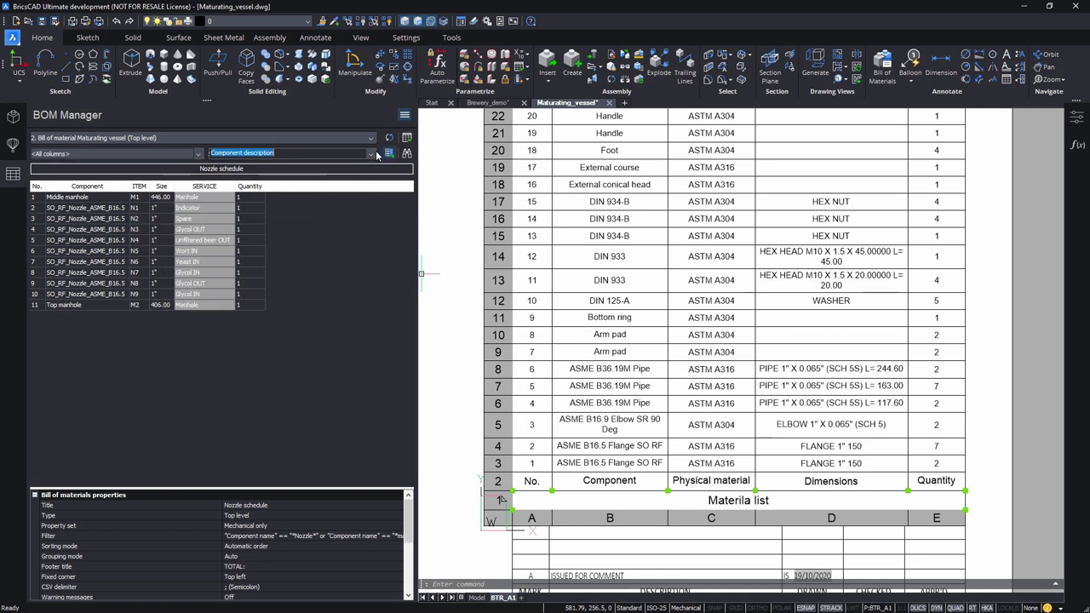
left_click(370, 153)
left_click(271, 284)
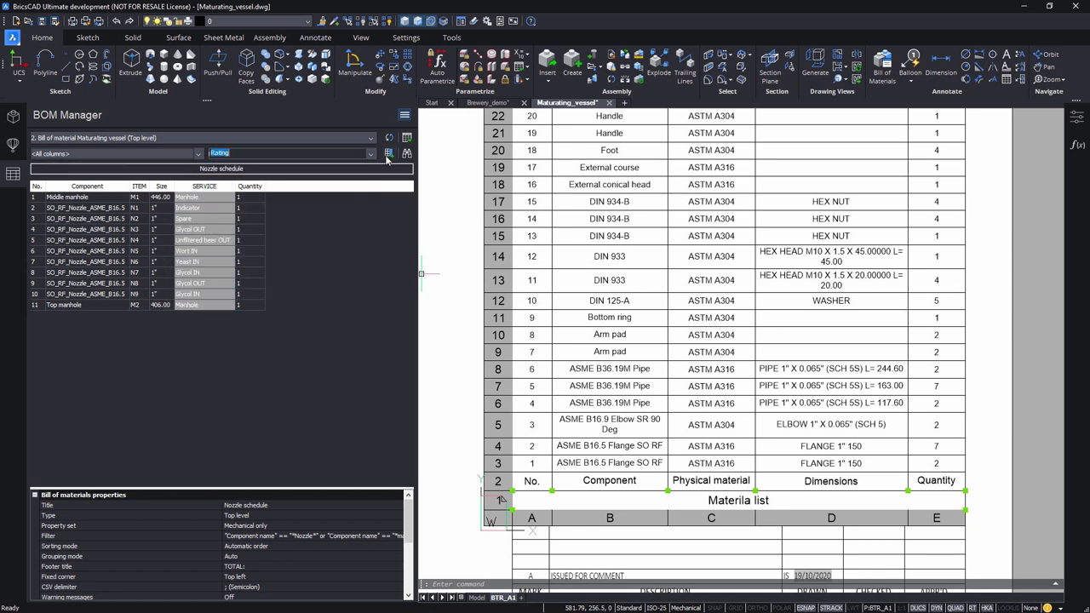
left_click(388, 153)
Step: Format the Size and Rating columns as decimal values with precision 0
left_click(162, 192)
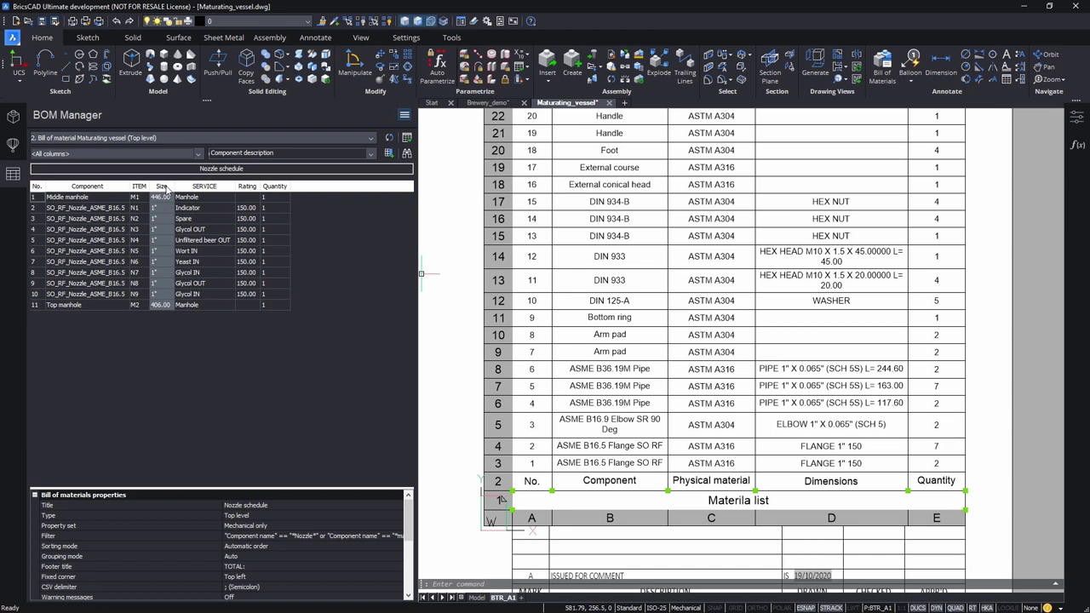
left_click(254, 189)
right_click(247, 187)
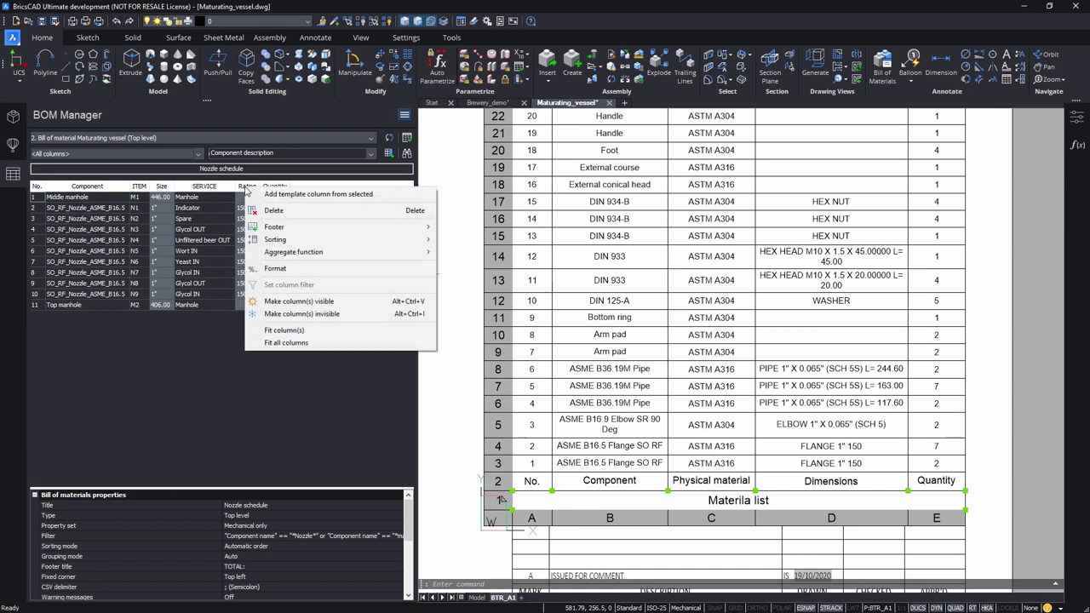
left_click(293, 271)
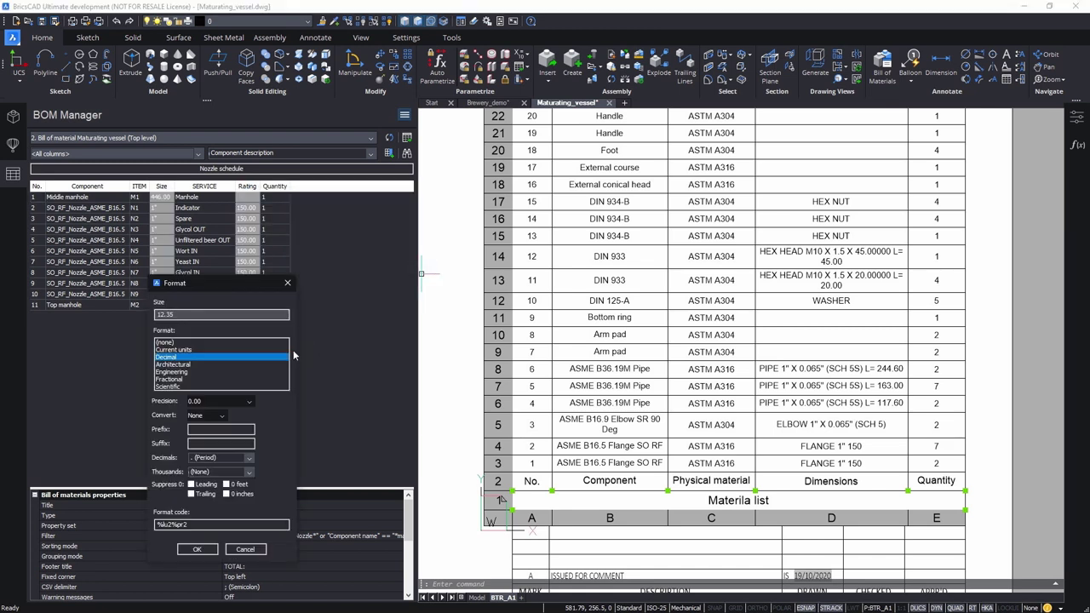
left_click(243, 401)
left_click(227, 419)
left_click(196, 548)
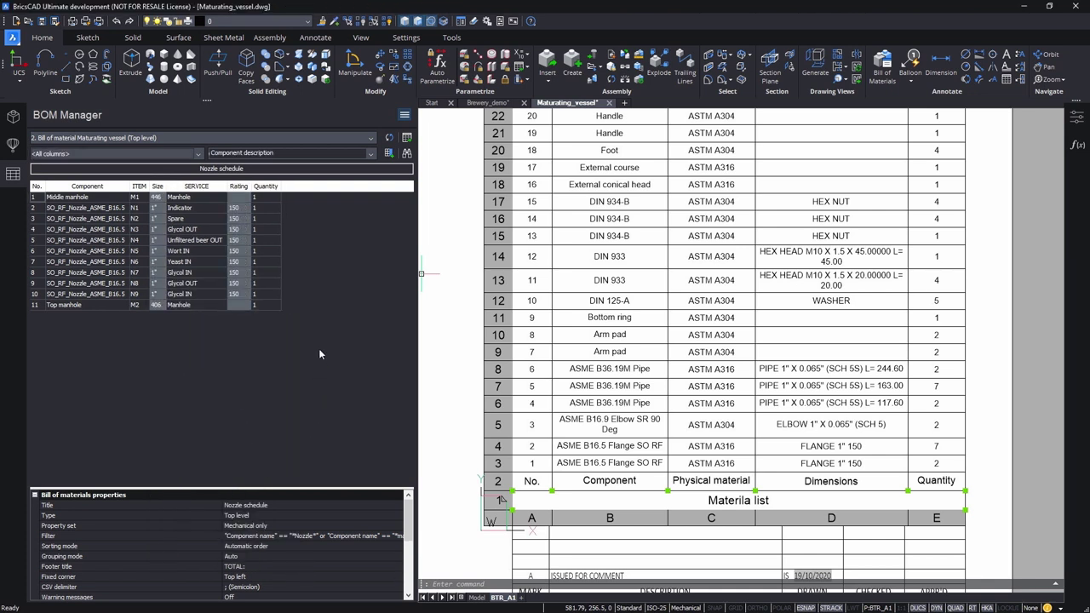
Step: Delete the Component and No. columns from the nozzle schedule
left_click(95, 187)
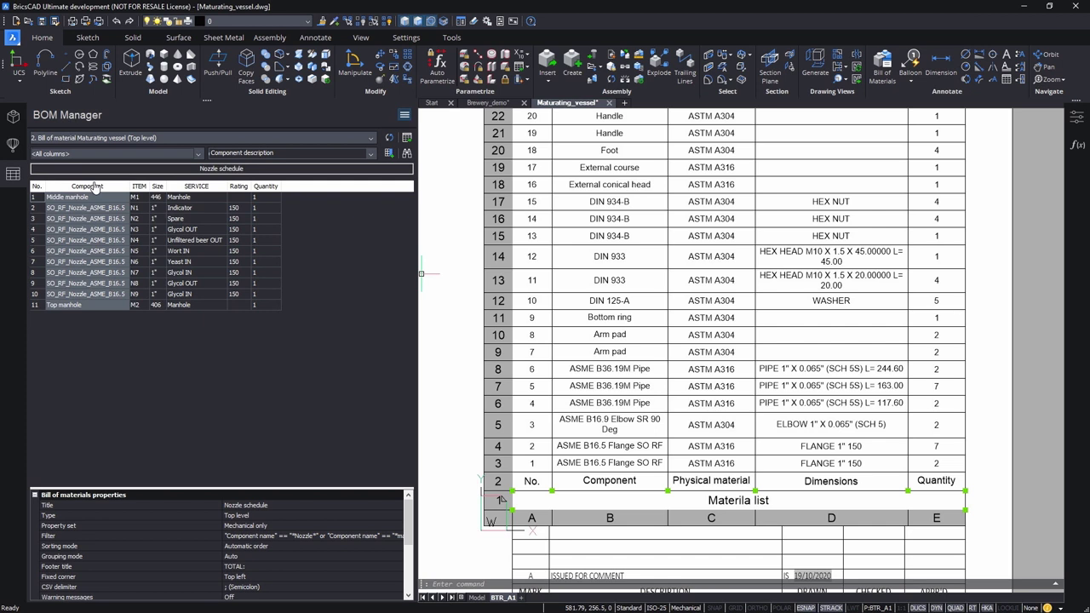
right_click(96, 188)
left_click(110, 208)
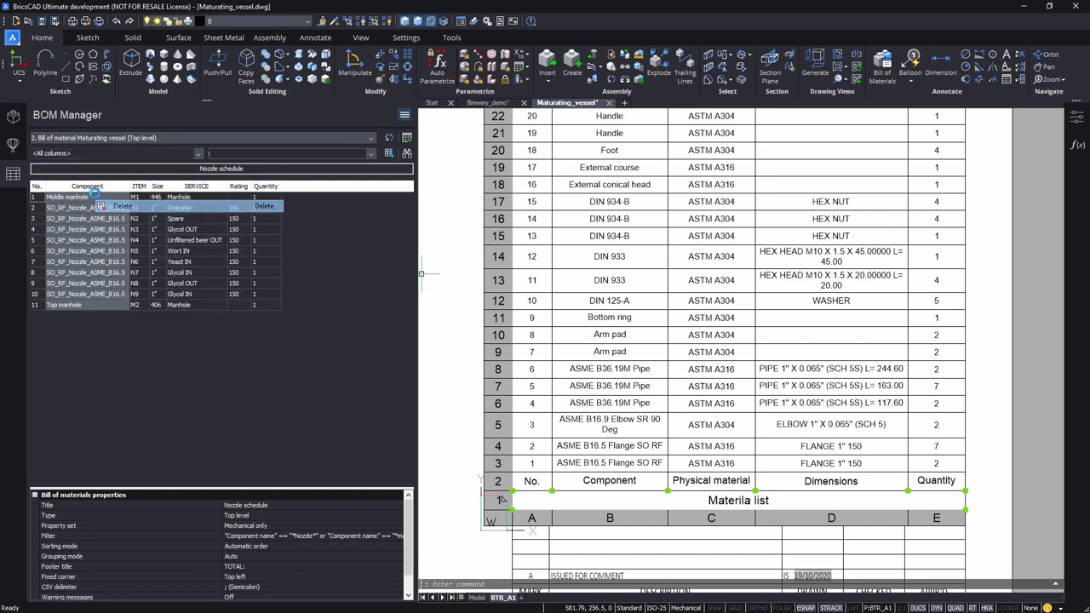
left_click(37, 188)
right_click(37, 187)
left_click(46, 213)
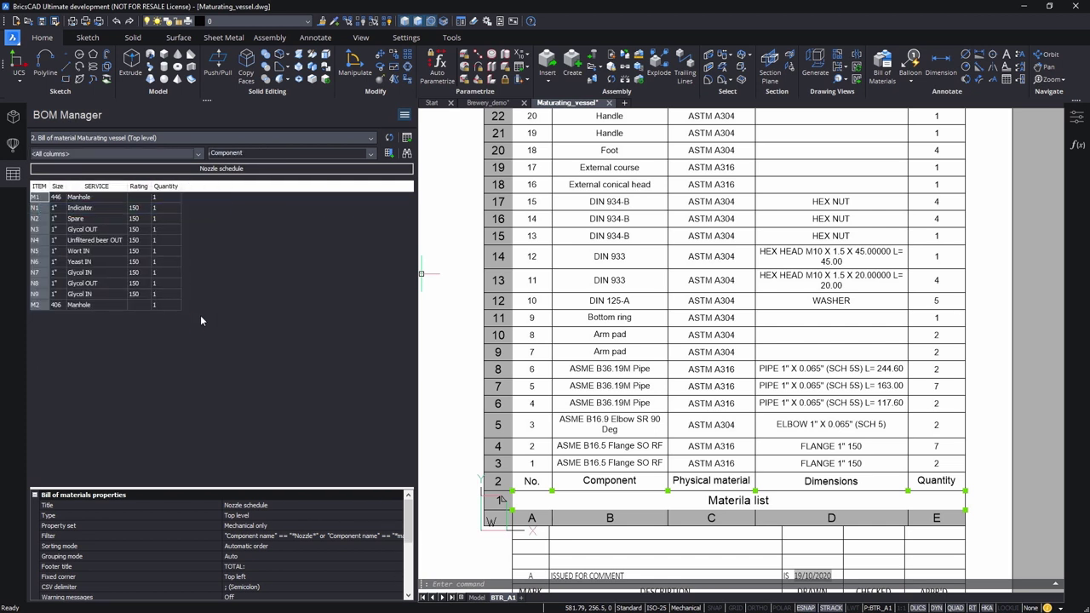
Step: Assign the Number column role to the ITEM column of the nozzle schedule
right_click(38, 189)
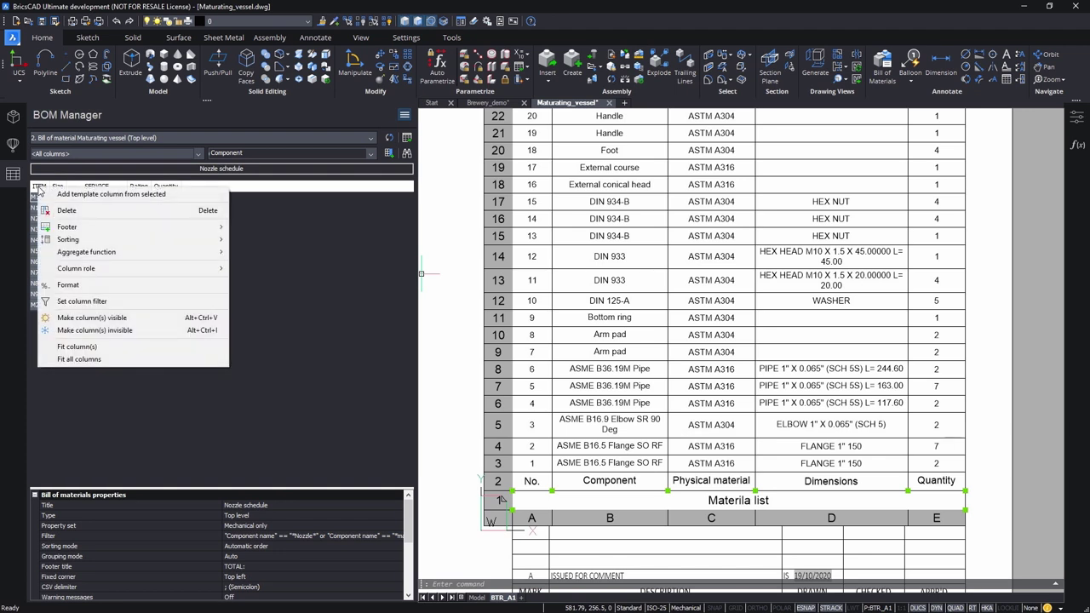
mouse_move(114, 271)
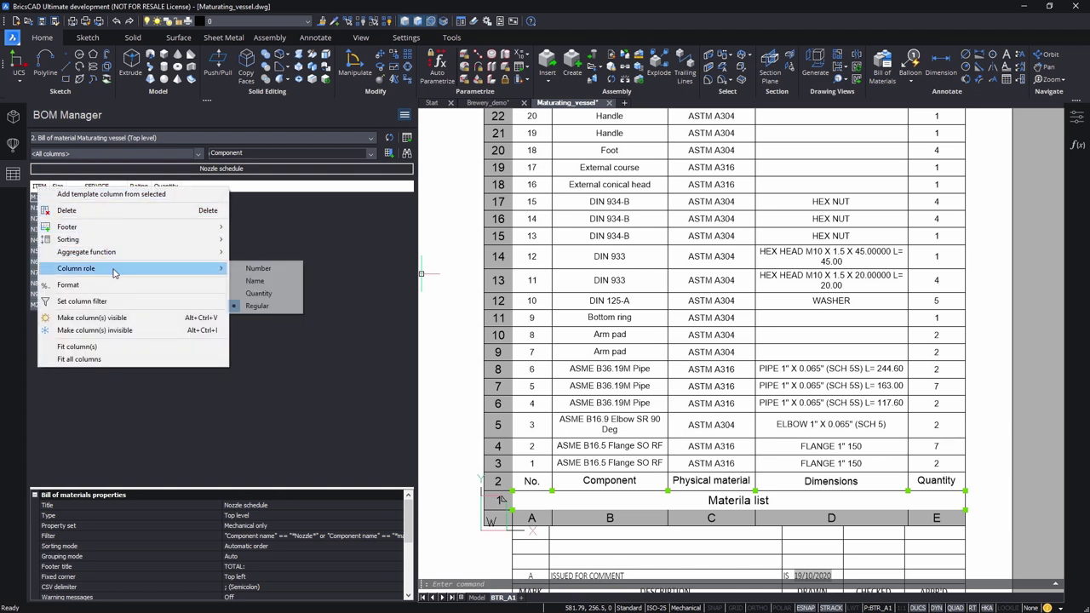
left_click(285, 271)
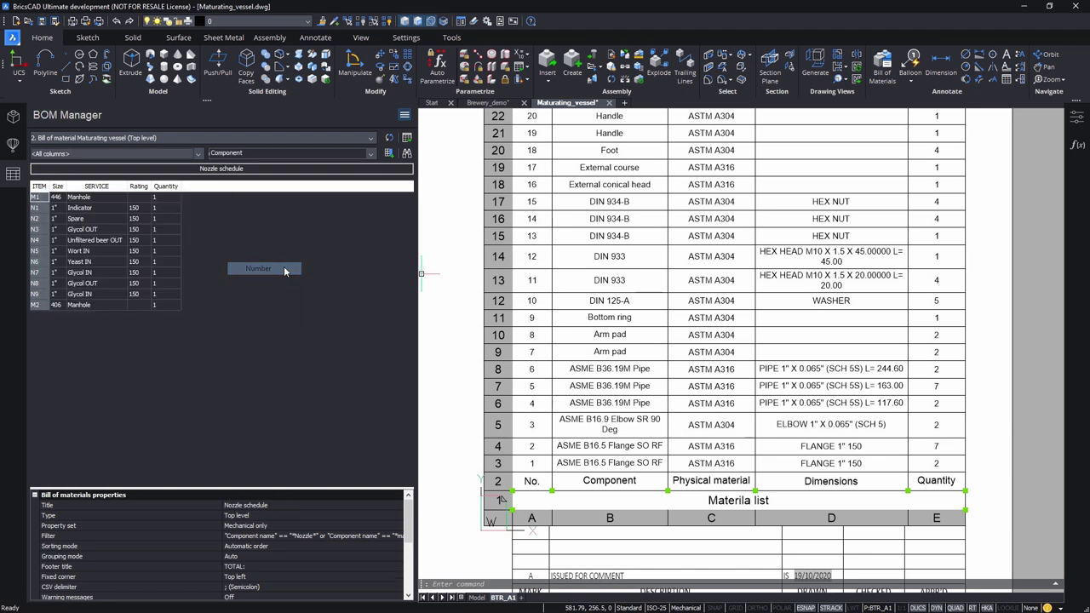
Step: Sort the nozzle schedule by ITEM and place it on the sheet with its lower-right corner at the title block's lower-left corner
left_click(39, 187)
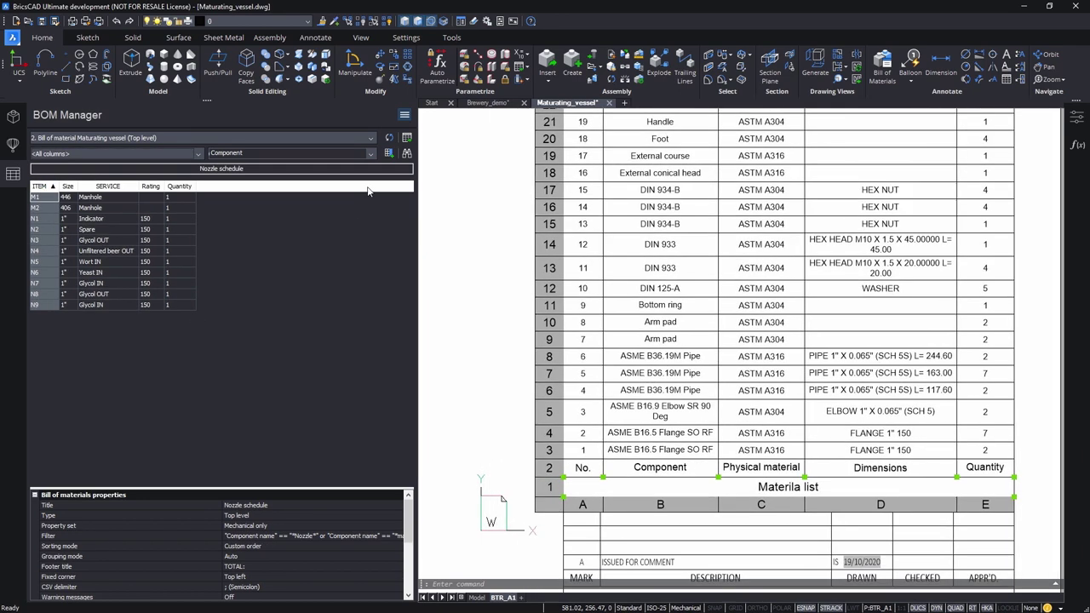
left_click(407, 139)
middle_click_drag(568, 375, 717, 361)
scroll(717, 361, "down", 1)
middle_click_drag(589, 397, 611, 381)
key("ctrl")
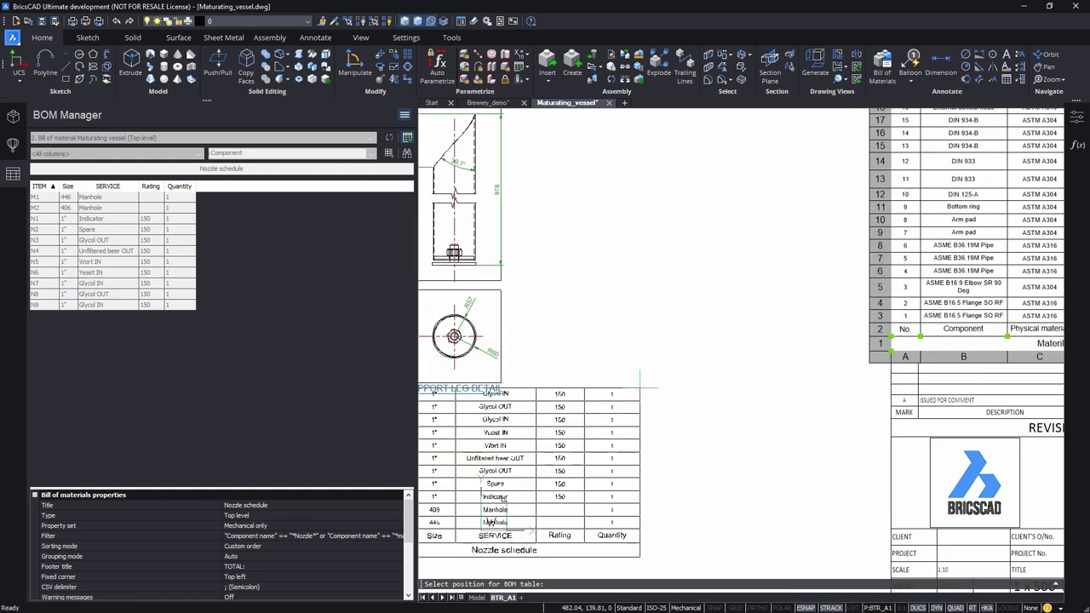
key("ctrl")
key("ctrl")
key("ctrl")
scroll(637, 388, "down", 1)
middle_click_drag(638, 389, 647, 331)
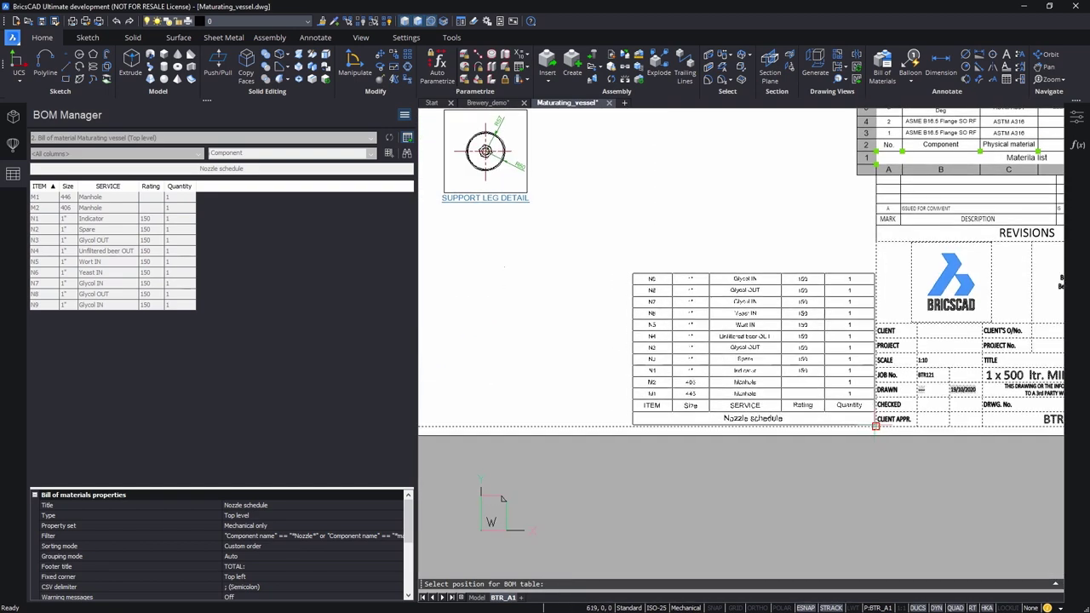
left_click(851, 425)
scroll(779, 491, "up", 3)
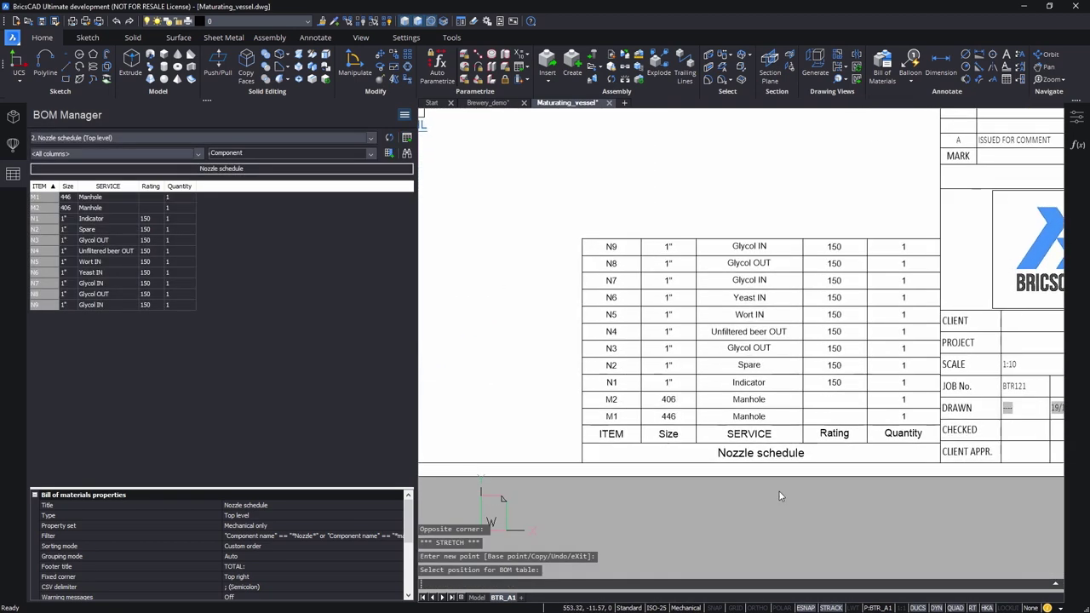
Step: Automatically balloon the nozzles in the nozzle orientation plan, arranging the balloons on a circle centred on the vessel
middle_click_drag(480, 341, 773, 492)
middle_click_drag(613, 358, 772, 491)
scroll(771, 491, "up", 3)
left_click(910, 68)
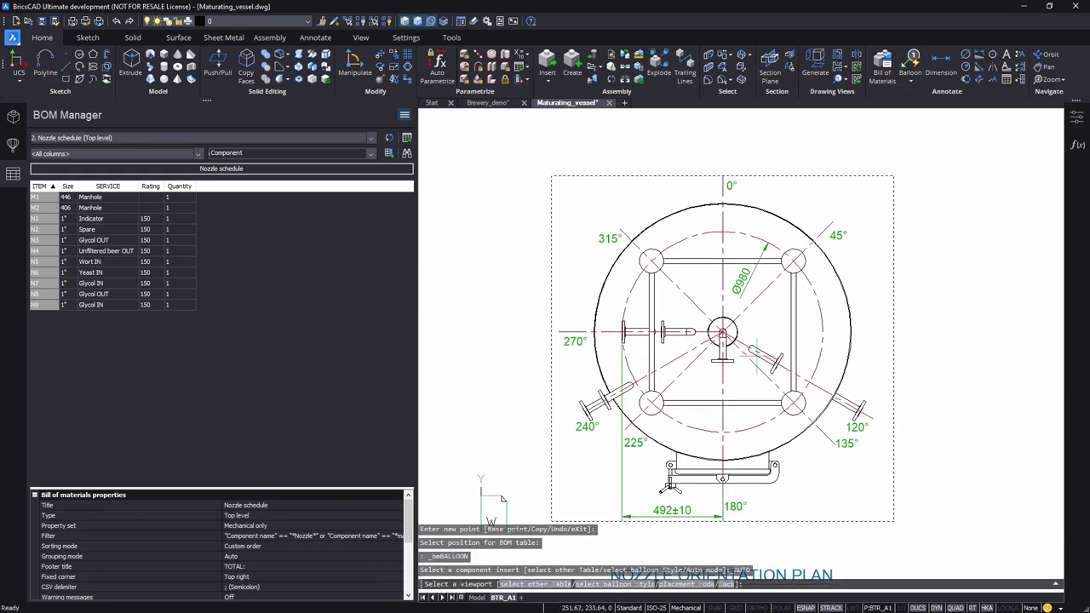
left_click(757, 350)
type("c")
left_click(722, 332)
left_click(932, 422)
scroll(932, 422, "down", 3)
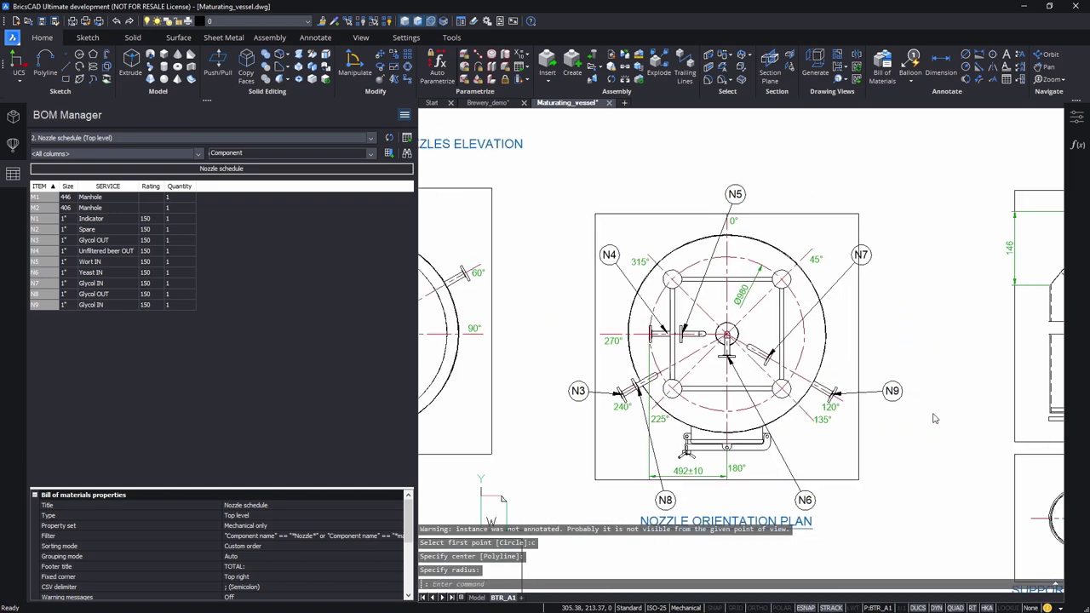
Step: Automatically balloon the vessel's plan view under the nozzle elevation note, aligning the leaders along polylines beside and below the view
left_click(911, 61)
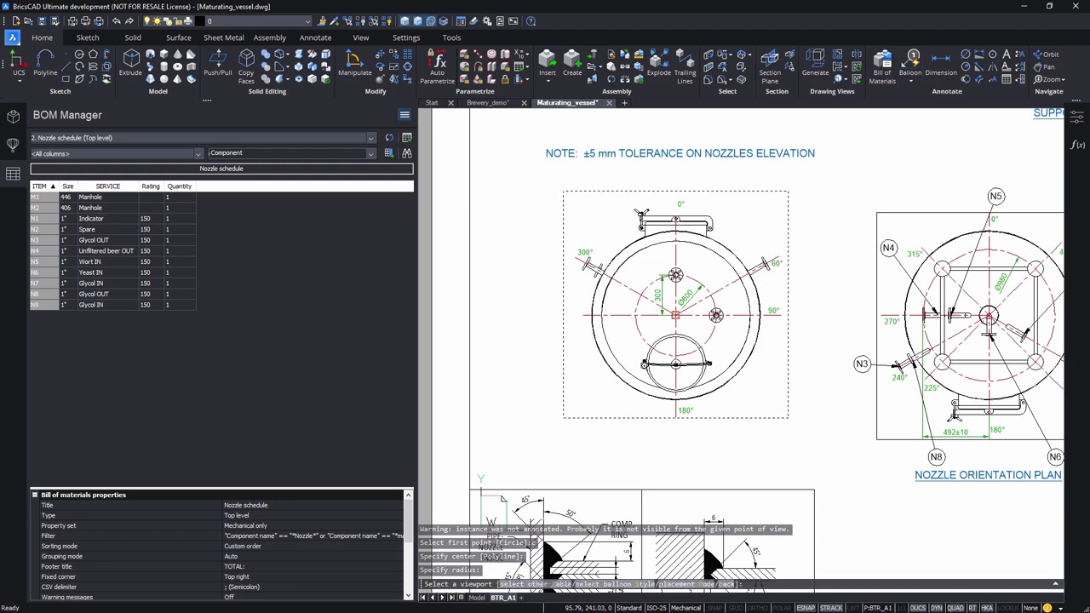
left_click(662, 388)
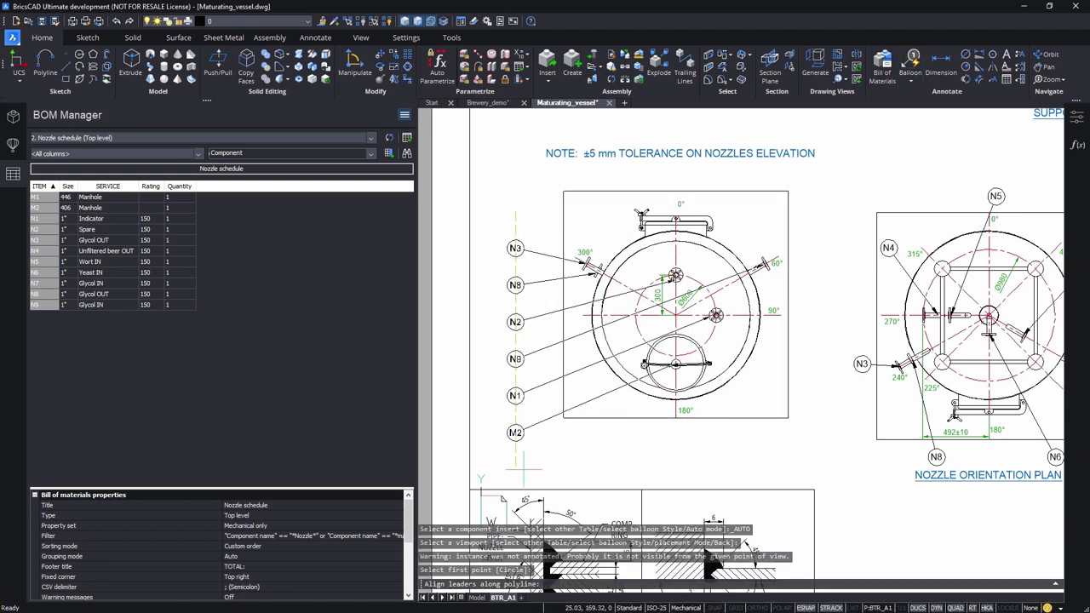
left_click(524, 475)
left_click(811, 464)
key("Return")
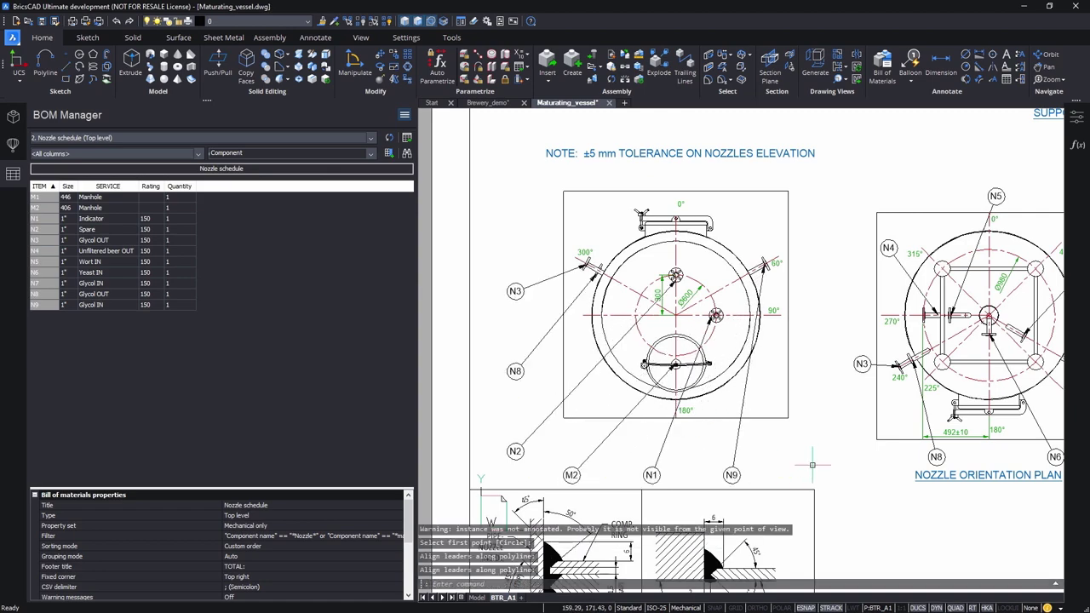
left_click(13, 174)
scroll(132, 349, "down", 3)
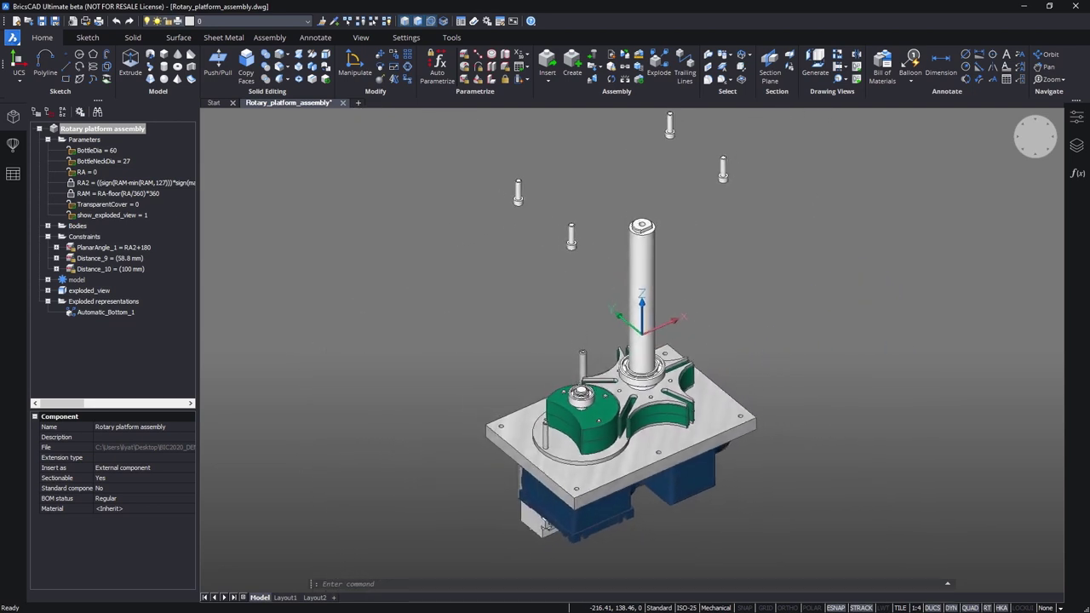
Step: Examine the Automatic_Bottom_1 exploded representation and the suppression conditions of the model and exploded_view features in the rotary platform assembly
left_click(116, 312)
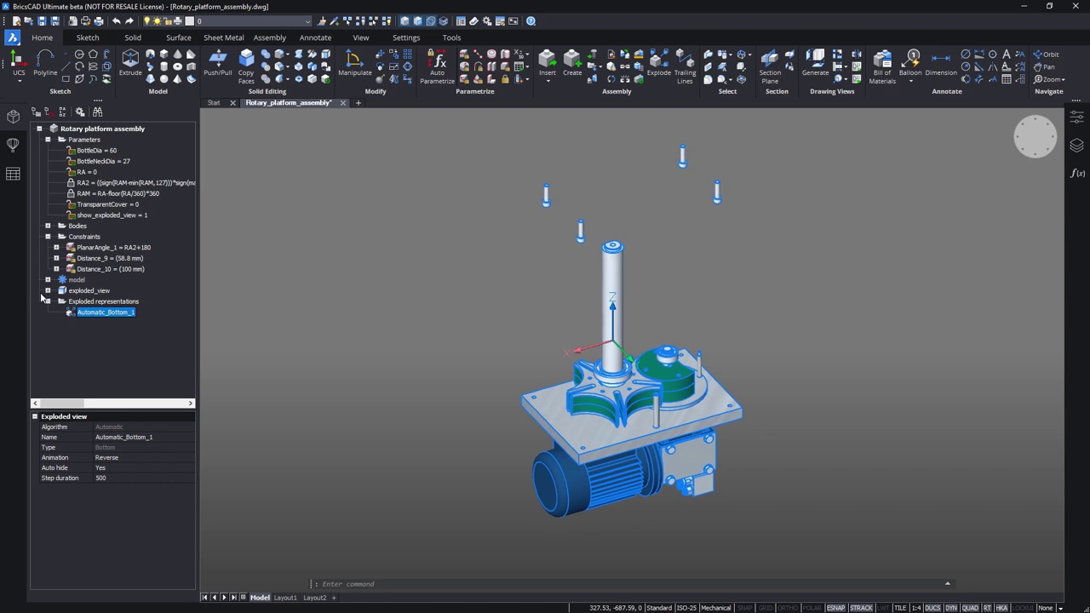
left_click(48, 290)
left_click(48, 279)
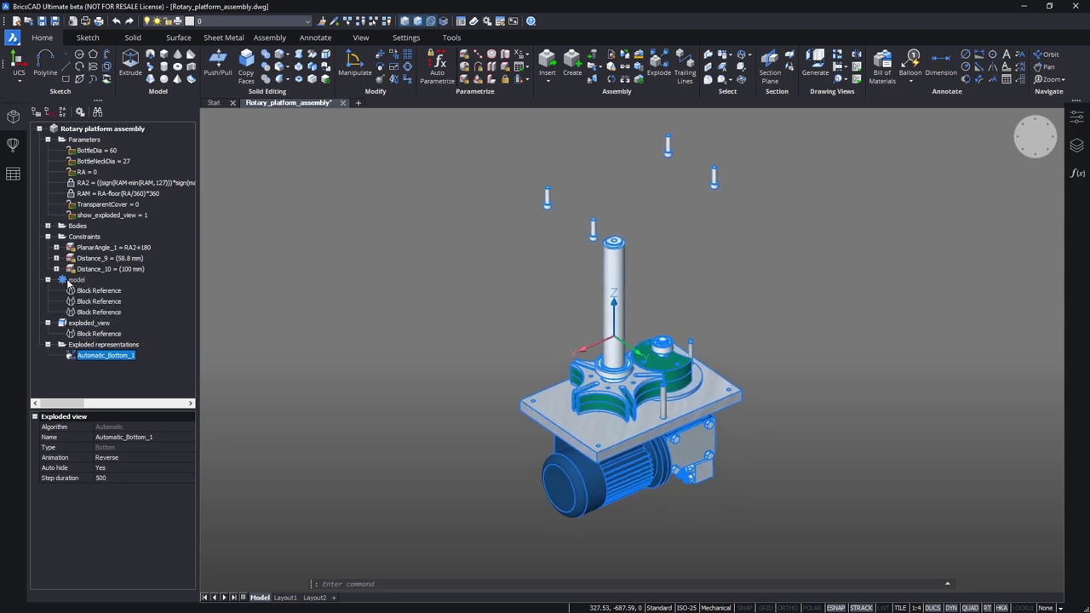
left_click(76, 280)
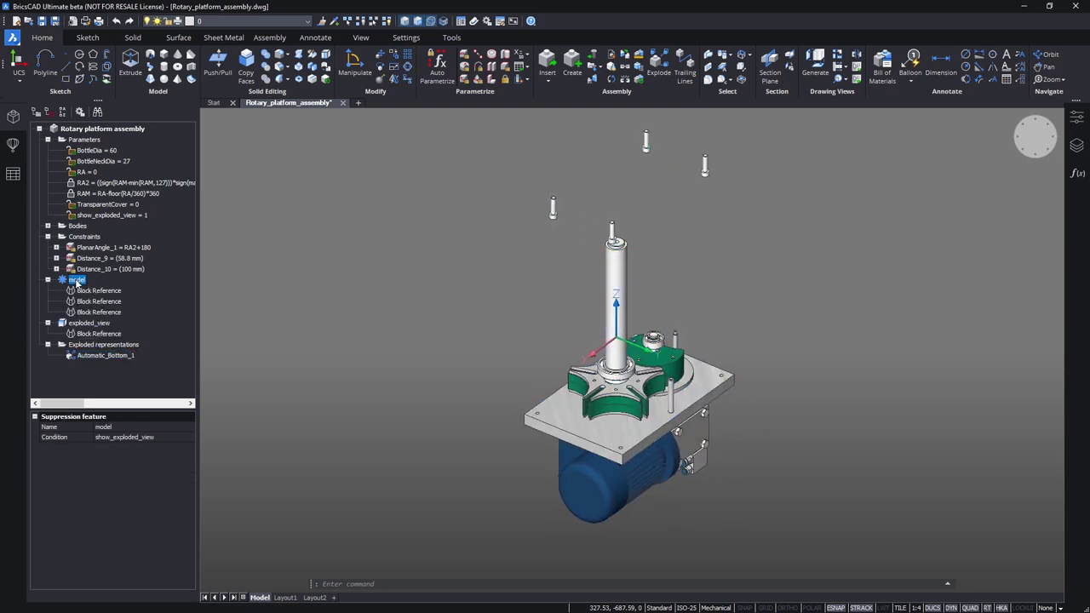
left_click(88, 323)
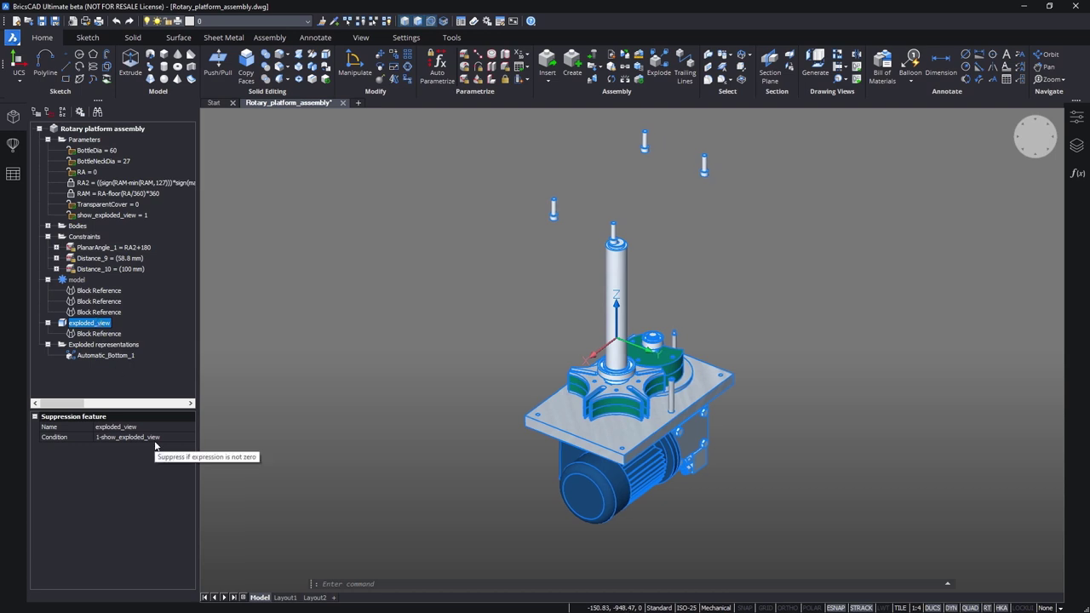
Step: Set the show_exploded_view parameter to 0 and restore it to 1
left_click(128, 214)
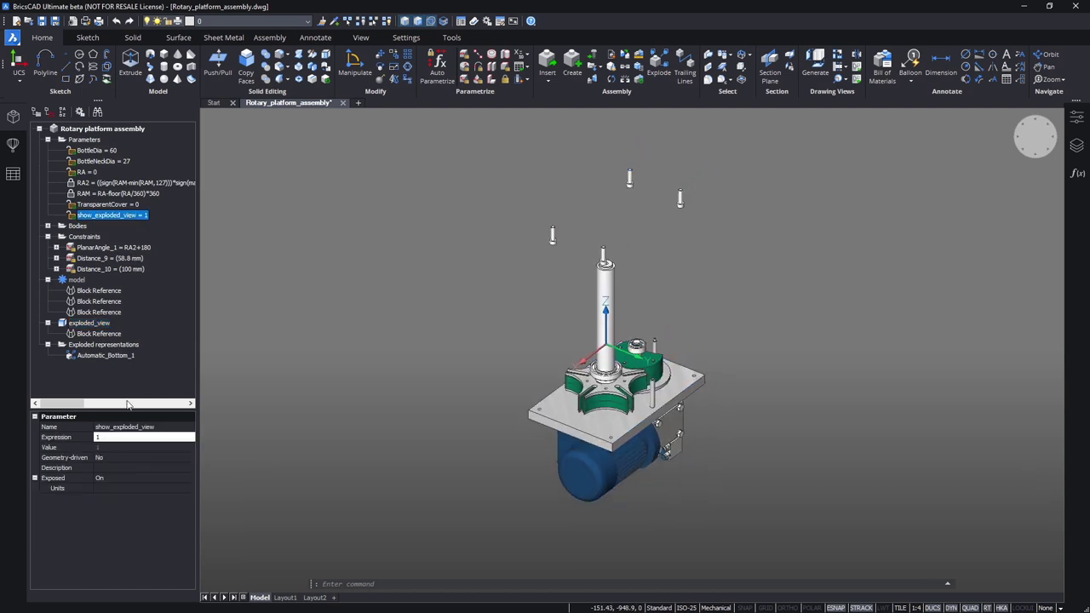
left_click(134, 437)
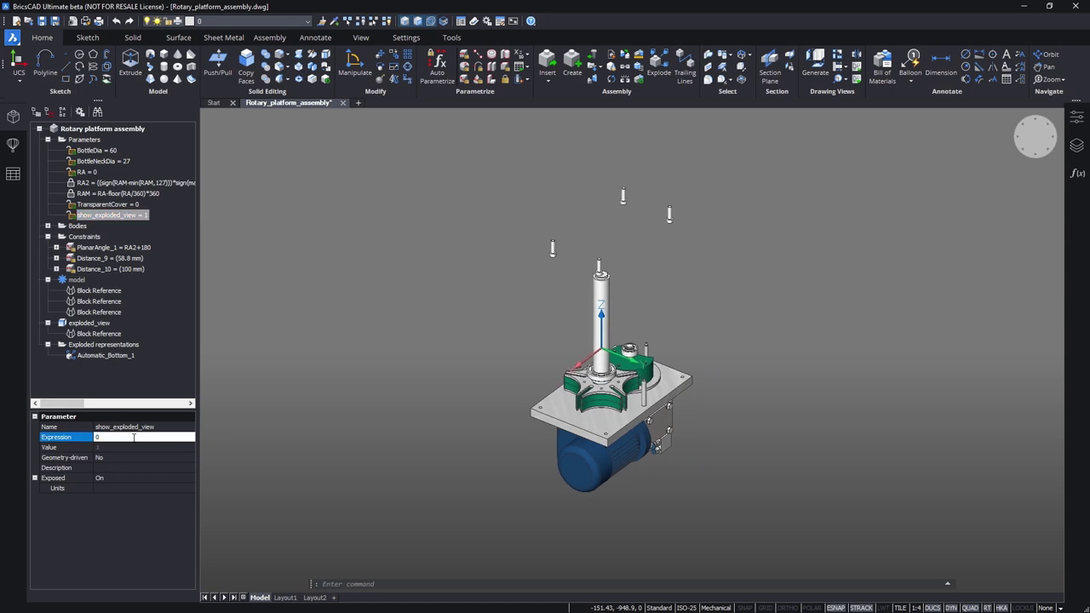
key("Return")
type("1")
key("Return")
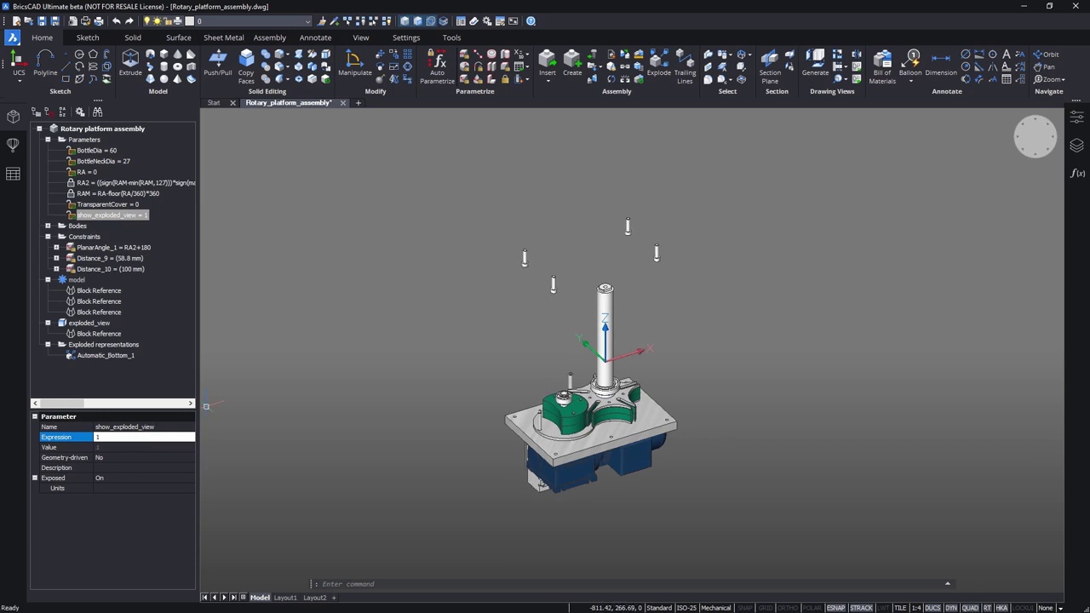
Step: Open the Animation Editor and set the duration of Scene_1 to 15 seconds
left_click(366, 39)
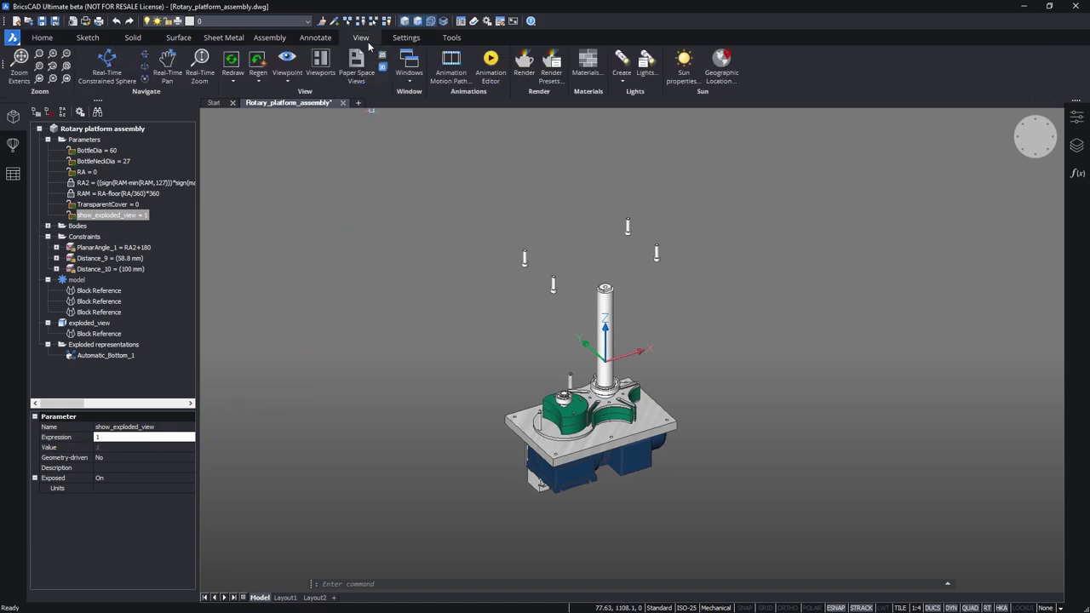
left_click(492, 71)
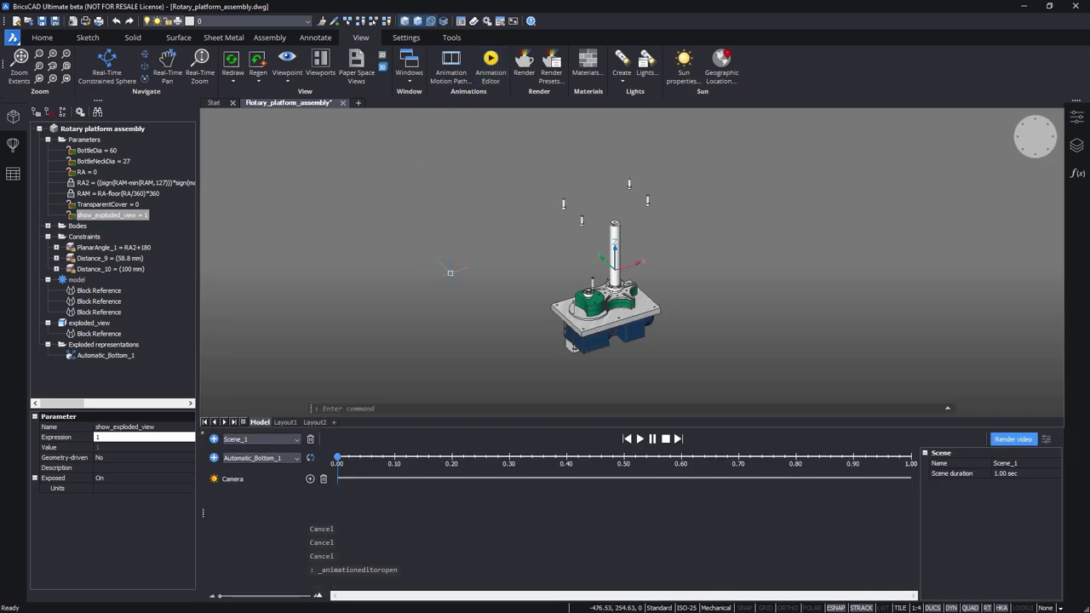
middle_click_drag(824, 377, 994, 463, "shift")
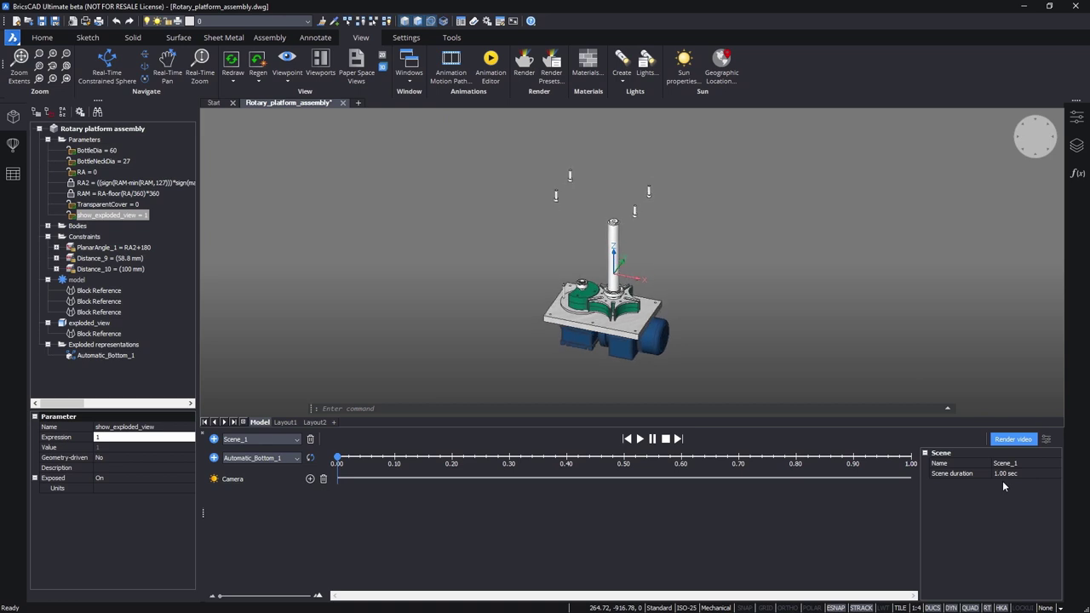
left_click(1010, 474)
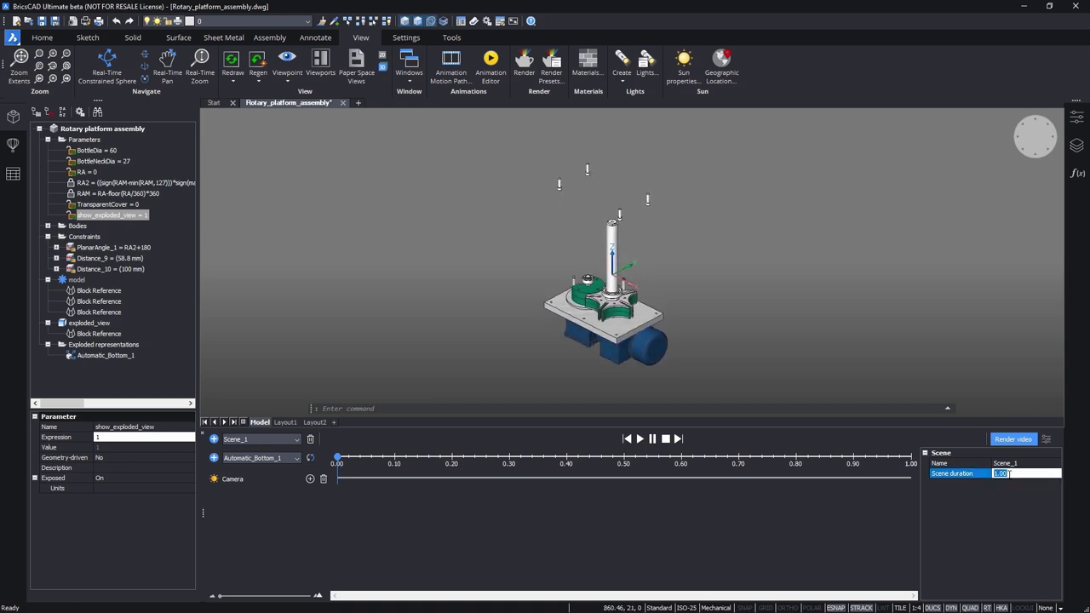
type("15")
key("Return")
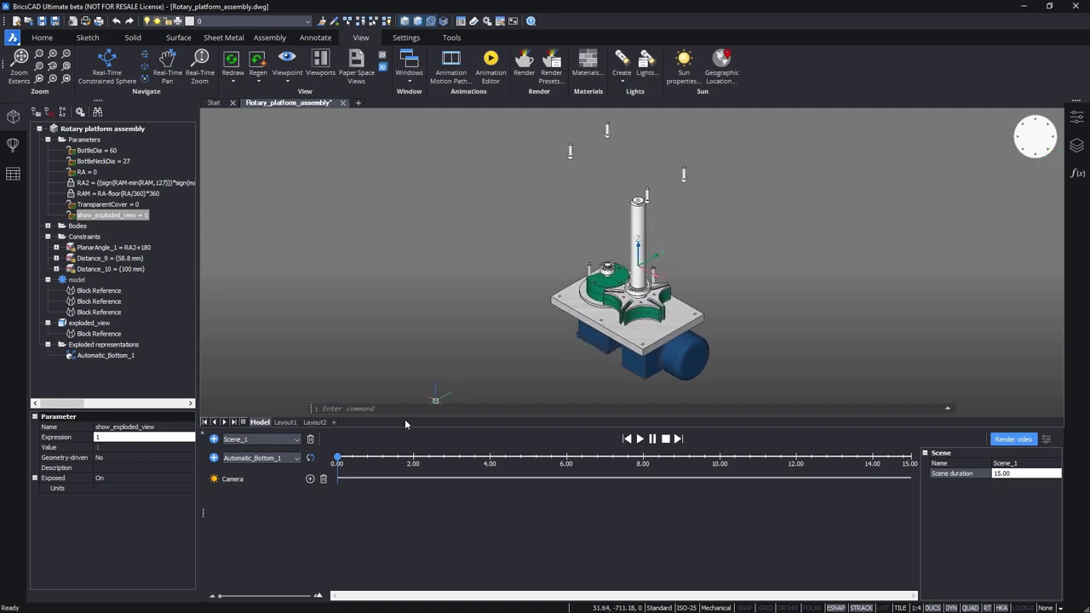
Step: Add the Automatic_Bottom_1 exploded view and the show_exploded_view parameter to the animation scene
left_click(214, 458)
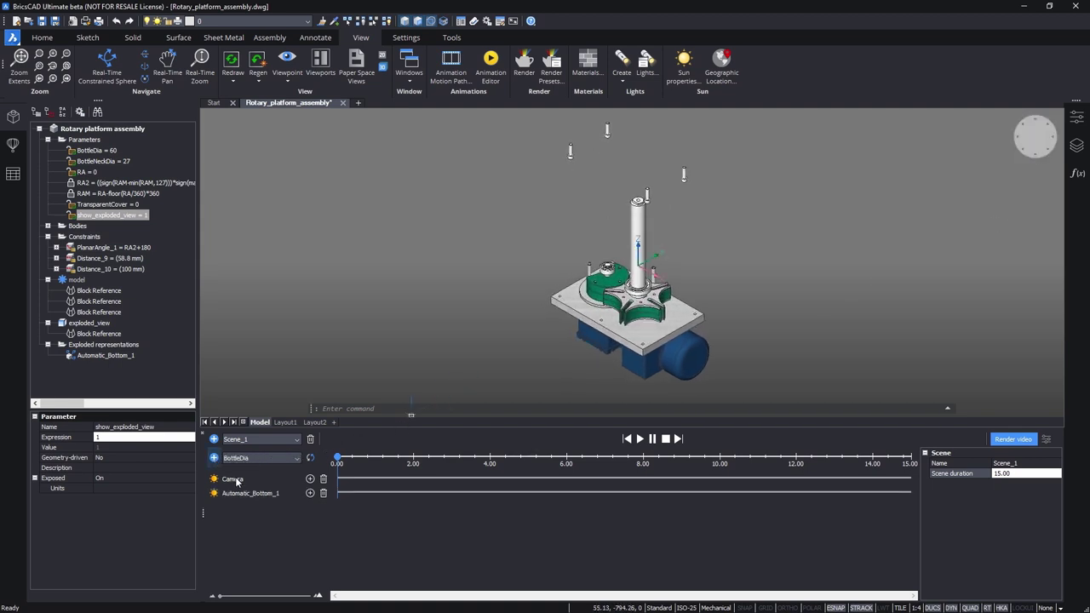
left_click(267, 457)
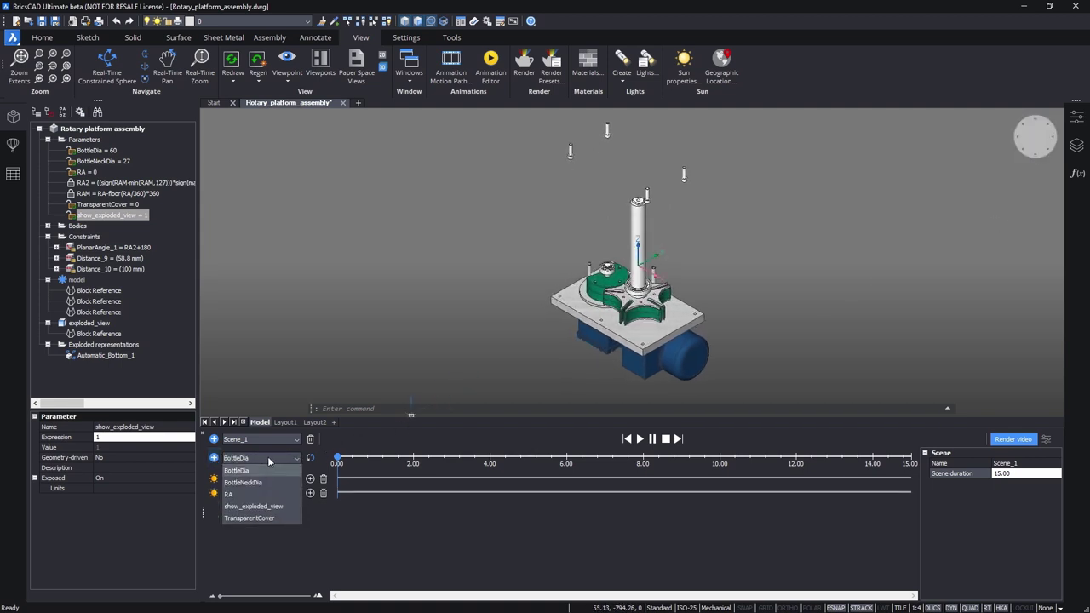
left_click(255, 502)
left_click(214, 458)
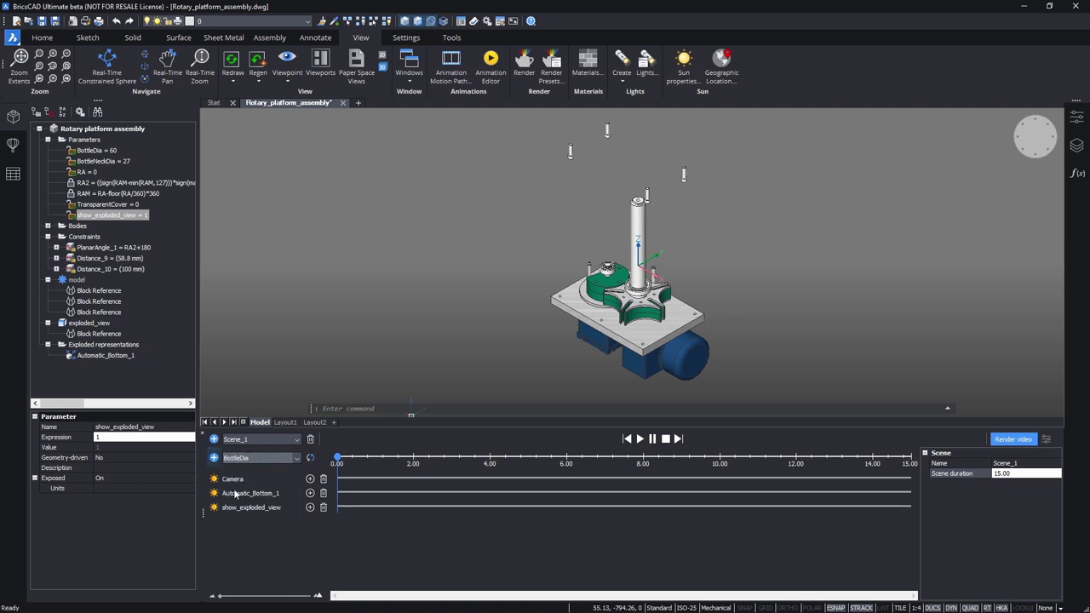
Step: Add an effect to the show_exploded_view track and set its duration to 10 seconds
left_click(310, 508)
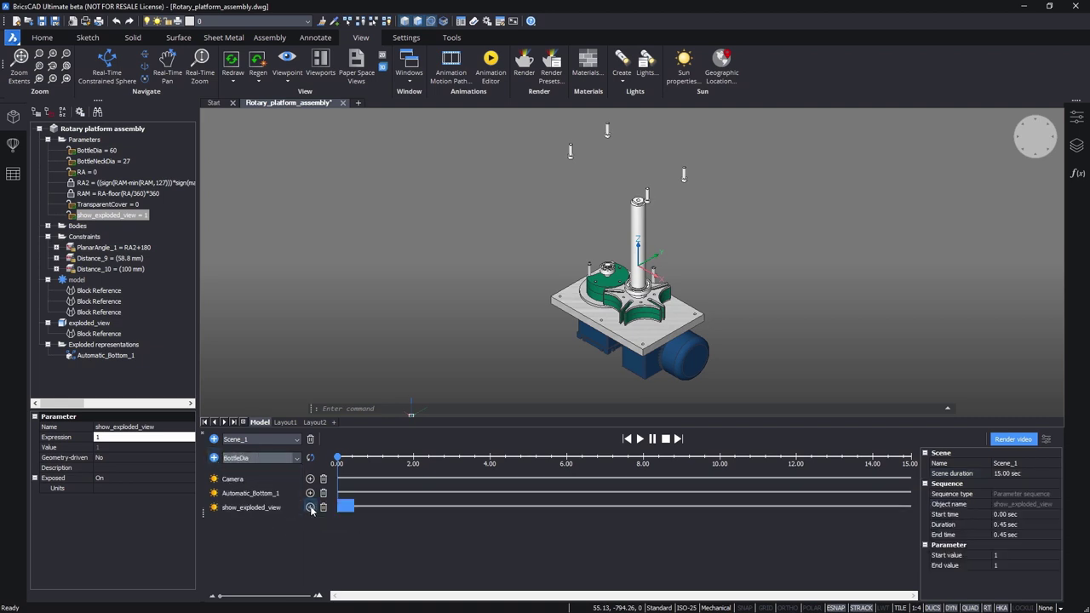
left_click(1017, 525)
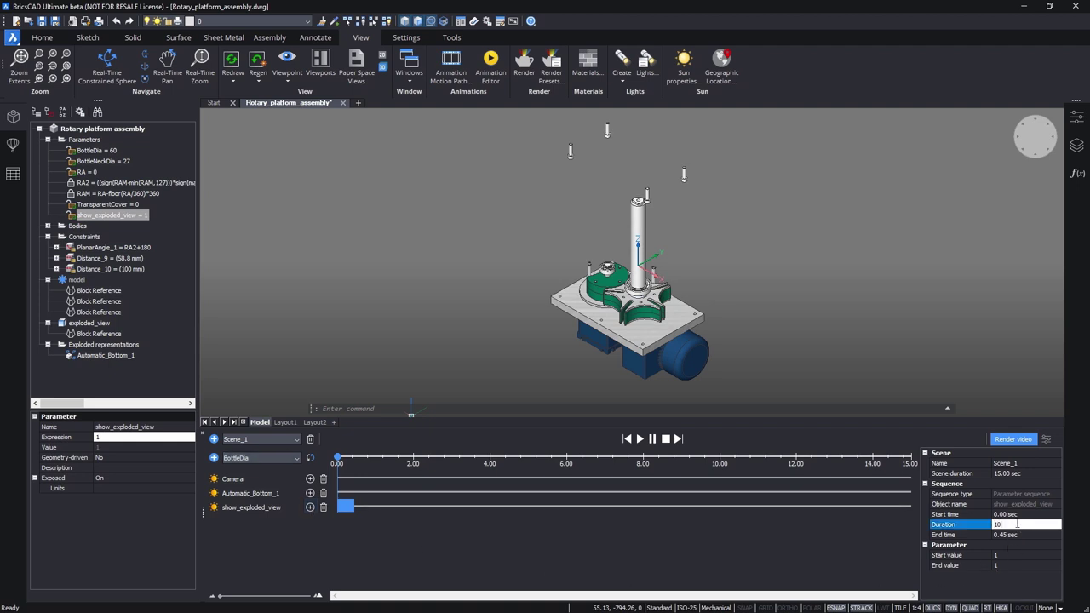
type("10")
key("Return")
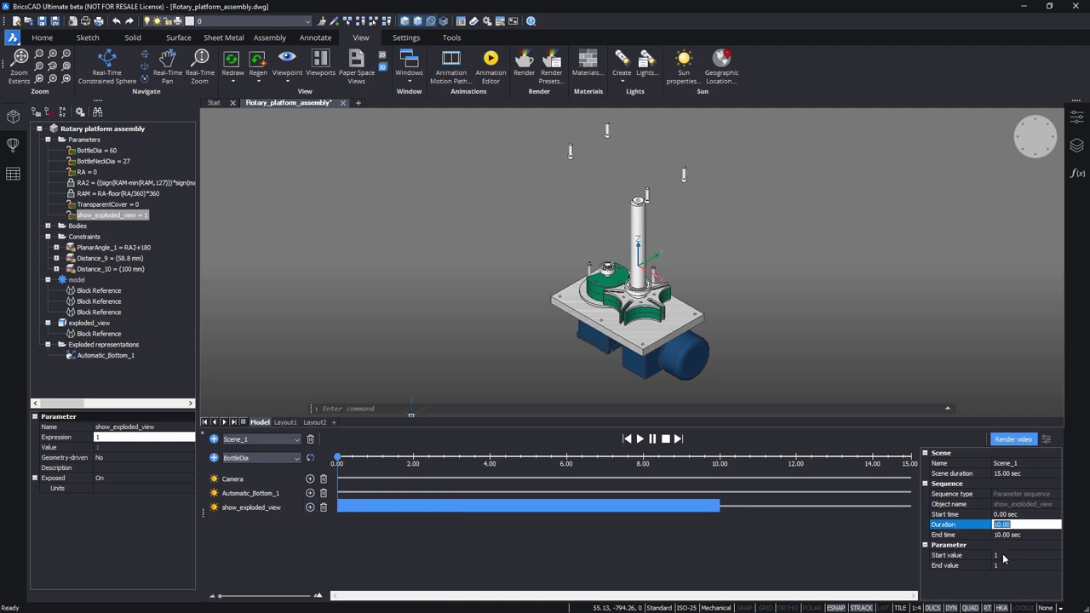
left_click(402, 486)
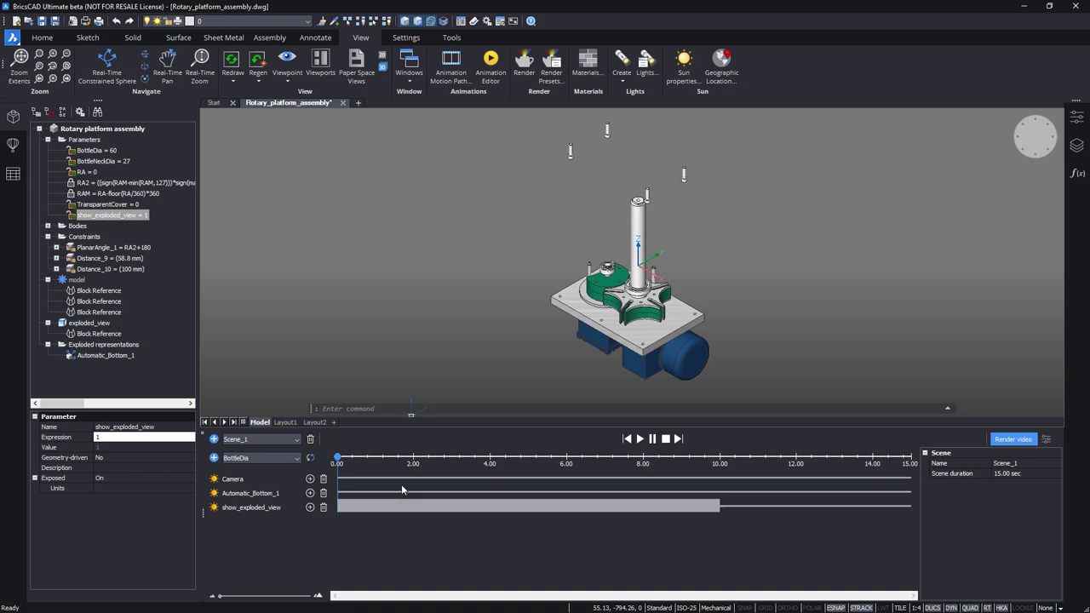
Step: Add an effect to the Automatic_Bottom_1 track and stretch it from 0 to about 4 seconds
left_click(357, 493)
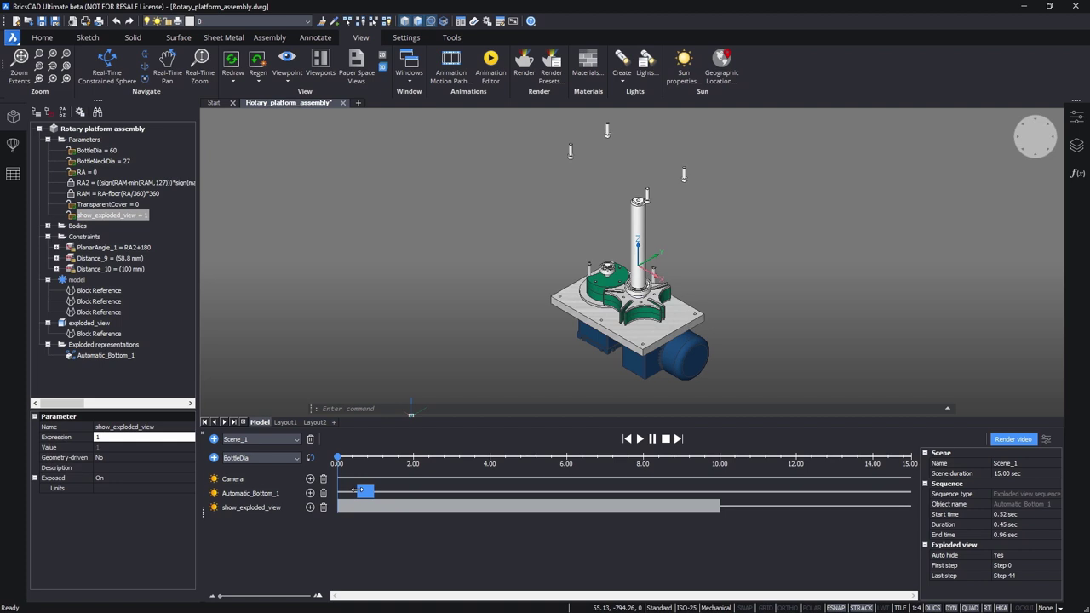
left_click_drag(360, 489, 491, 492)
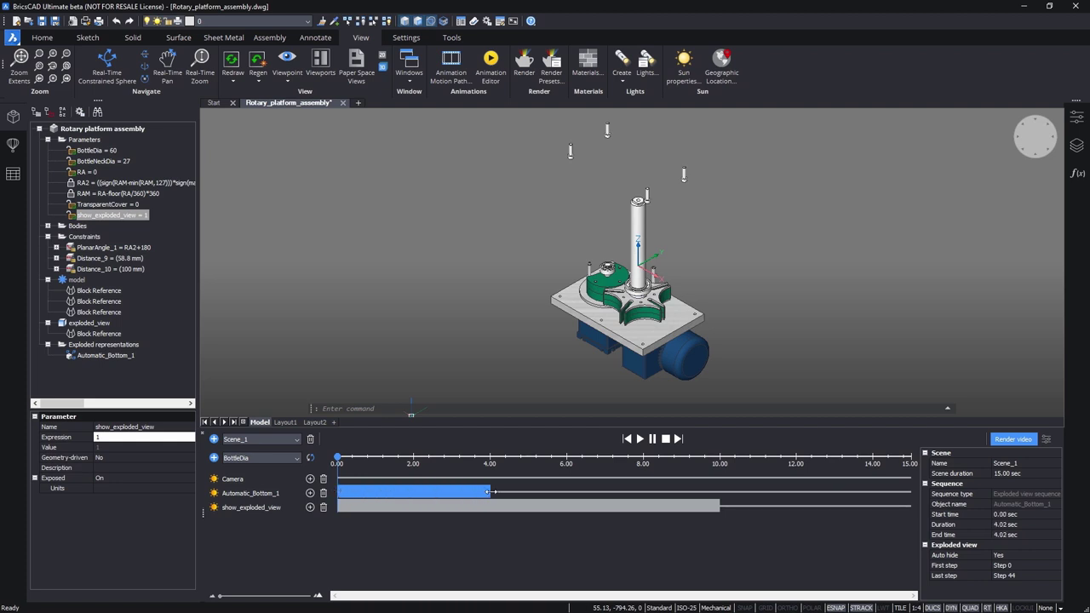
Step: Set the first Automatic_Bottom_1 effect to run from first step Step 44 to last step Step 22
left_click(1058, 567)
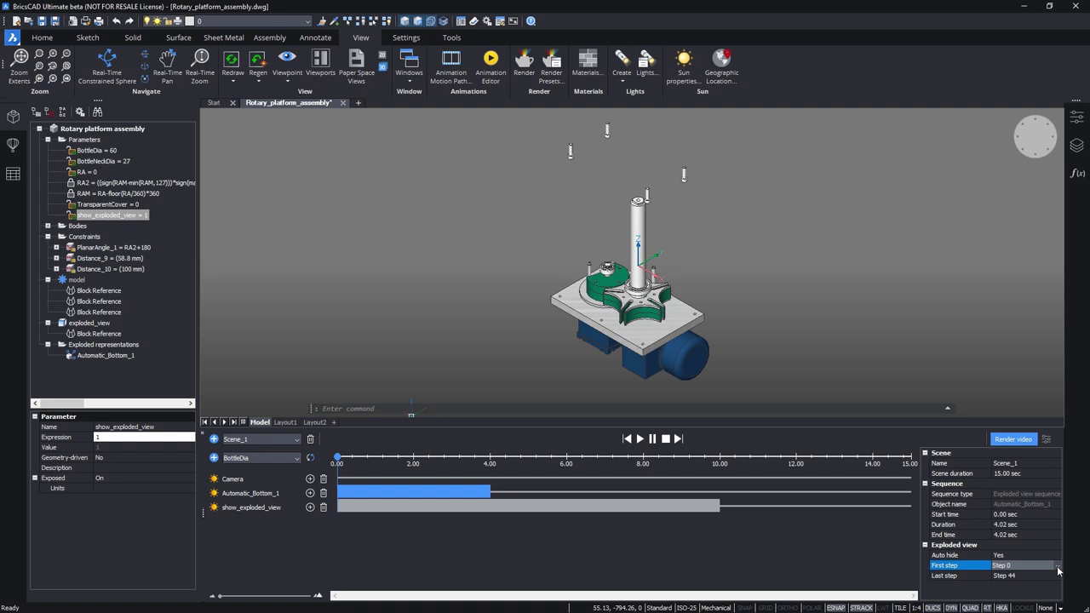
left_click(1058, 568)
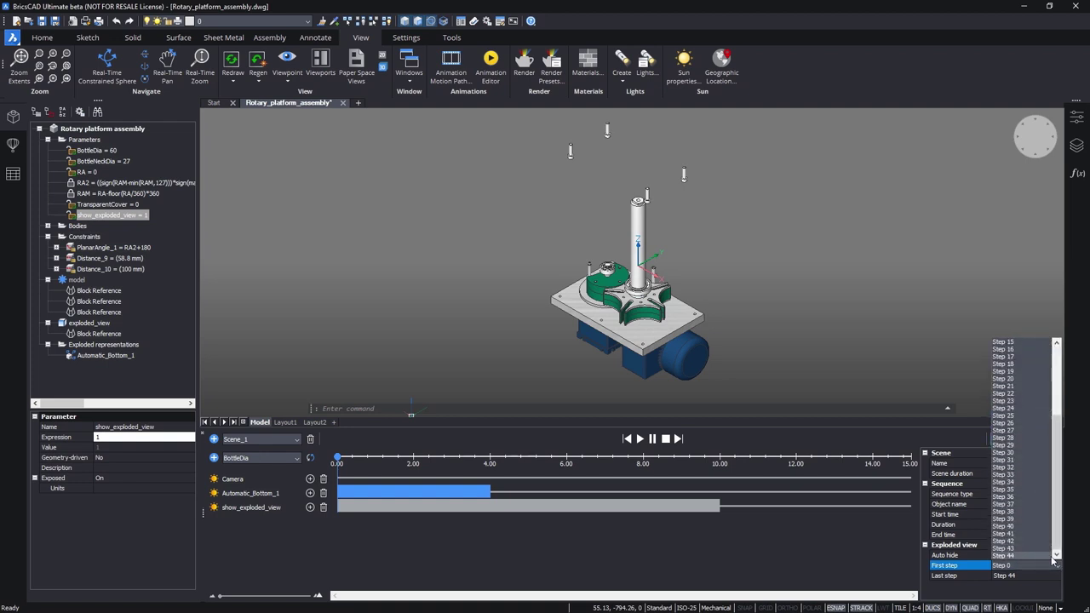
left_click(1047, 558)
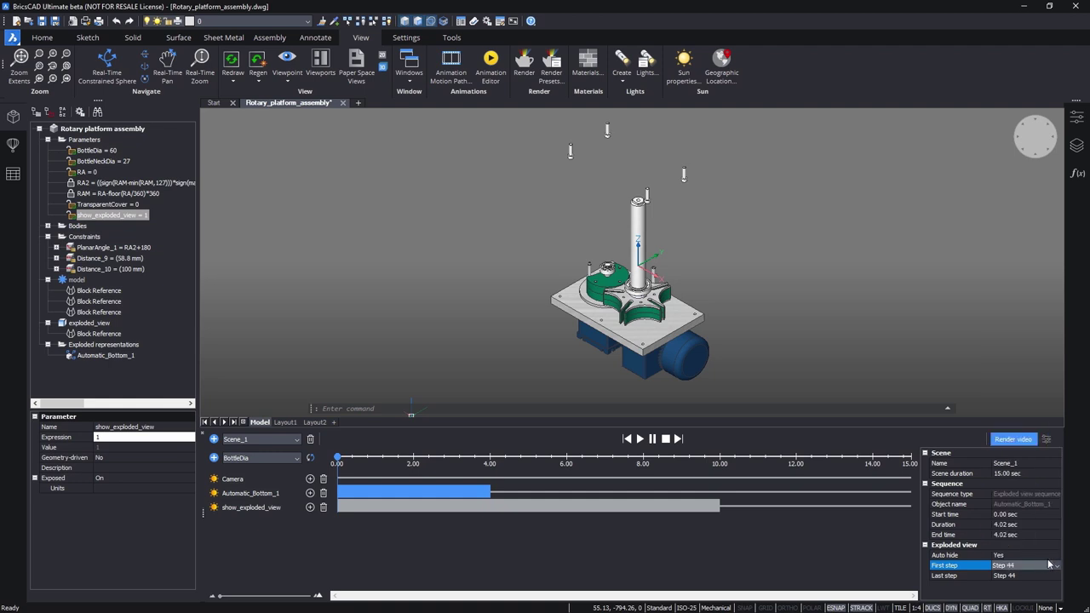
left_click(1054, 577)
left_click(1053, 577)
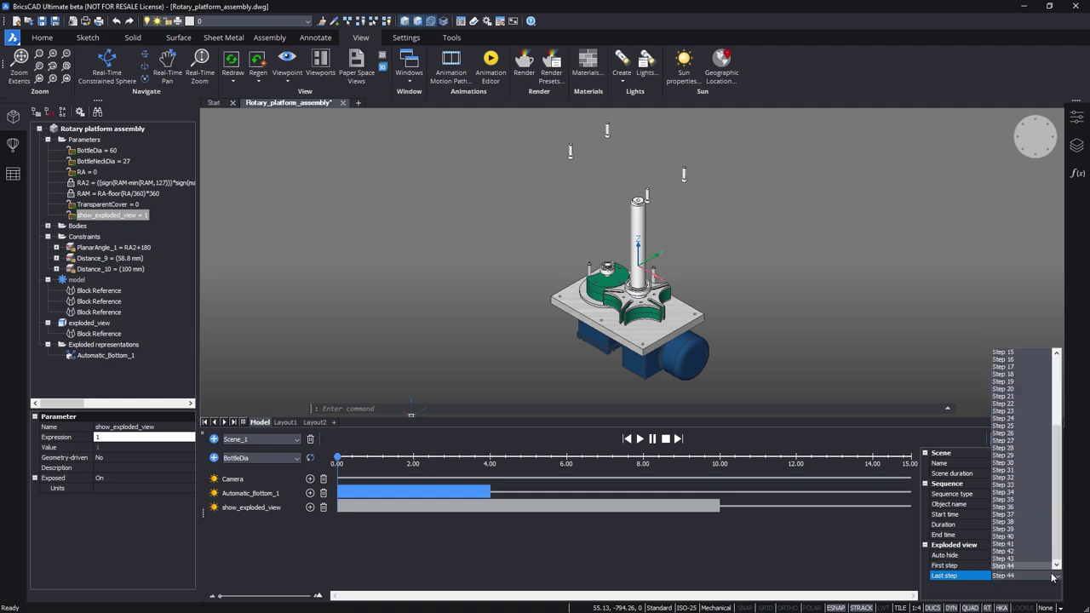
left_click(1025, 404)
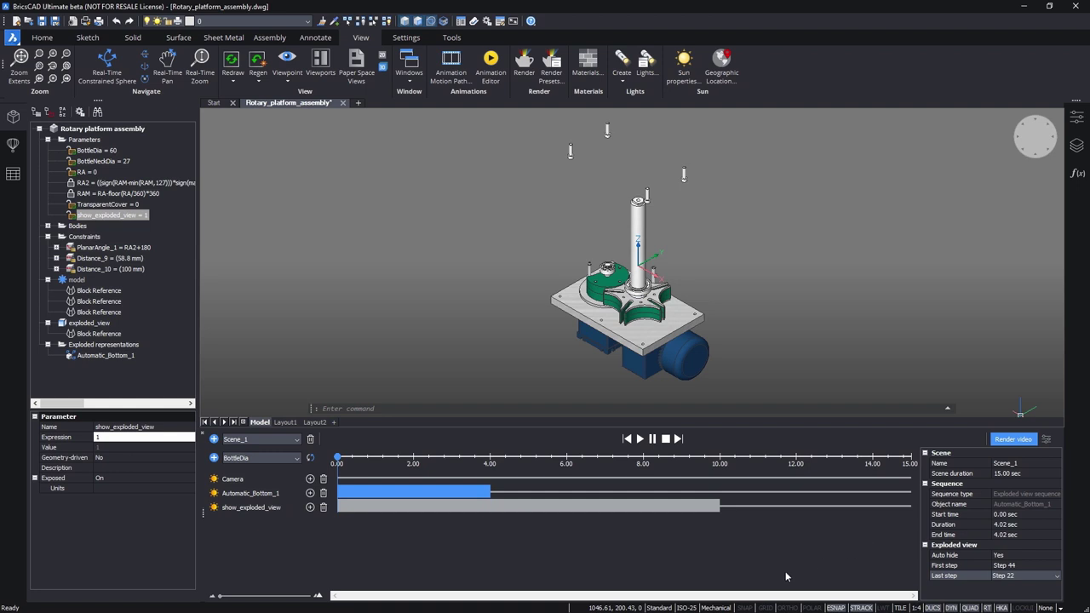
Step: Add a second Automatic_Bottom_1 effect from about 4 to 10 seconds, with first step Step 44 and last step Step 0
left_click(535, 493)
left_click_drag(535, 492, 721, 494)
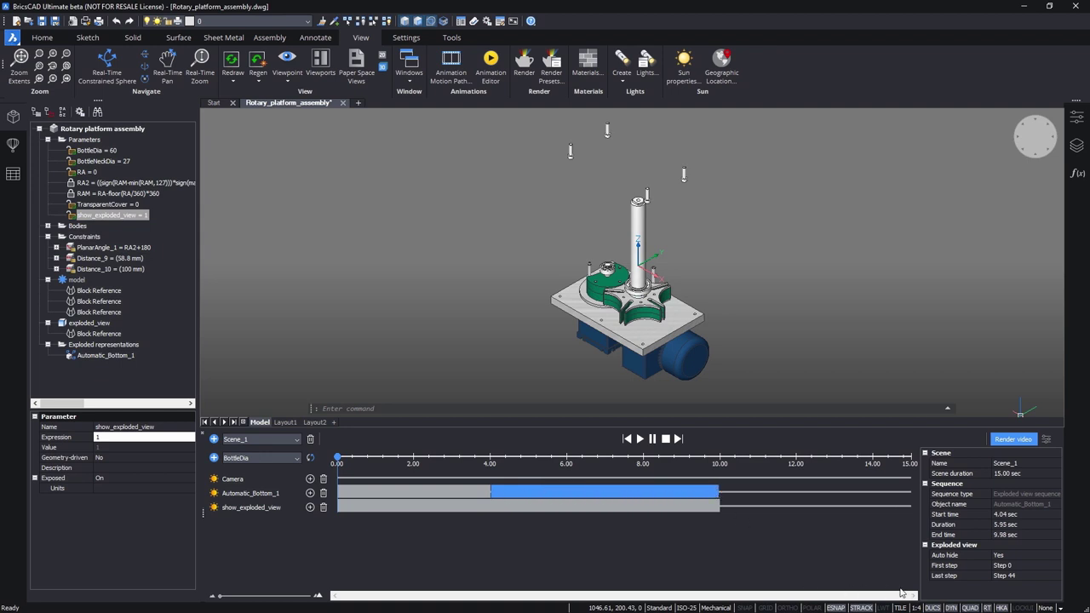
left_click(1026, 565)
left_click(1037, 565)
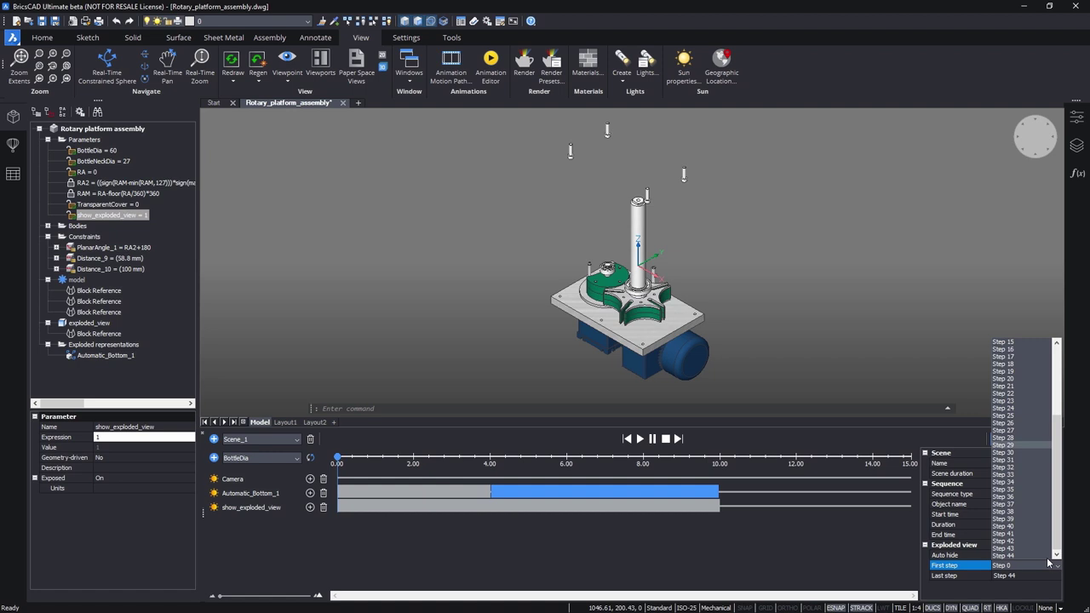
left_click(1026, 576)
left_click(1037, 576)
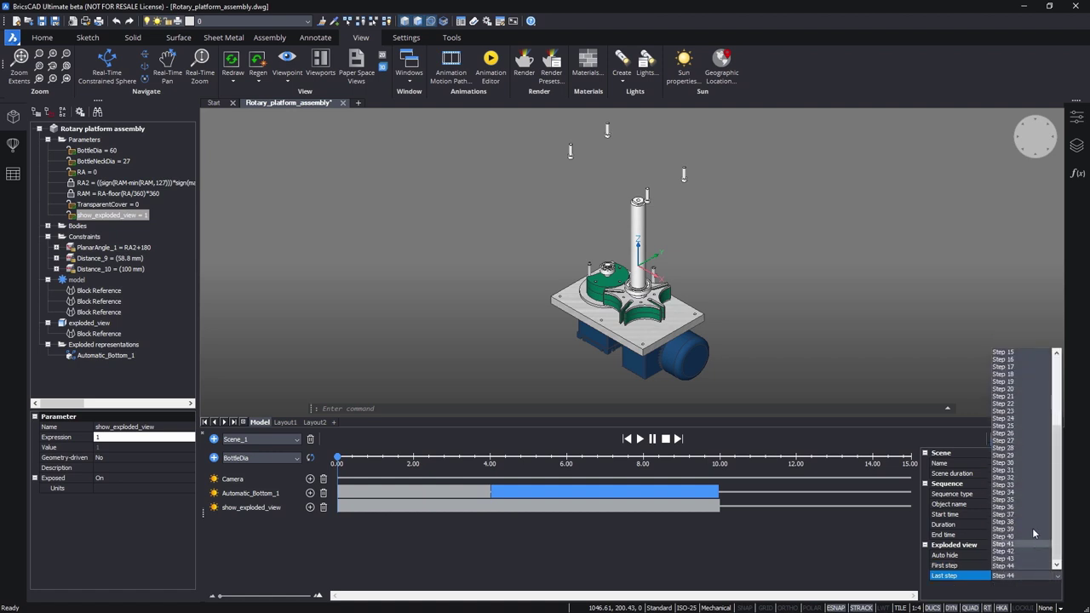
left_click(1020, 352)
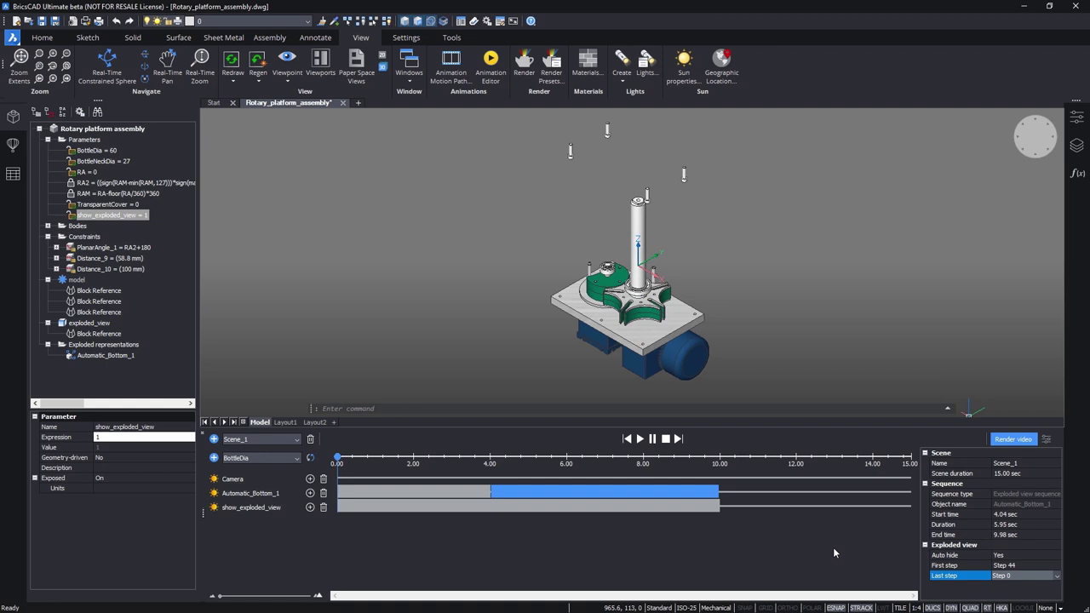
Step: Add two consecutive Camera effects, one from 0 to about 4 seconds and one from about 4 to 10 seconds
left_click(310, 480)
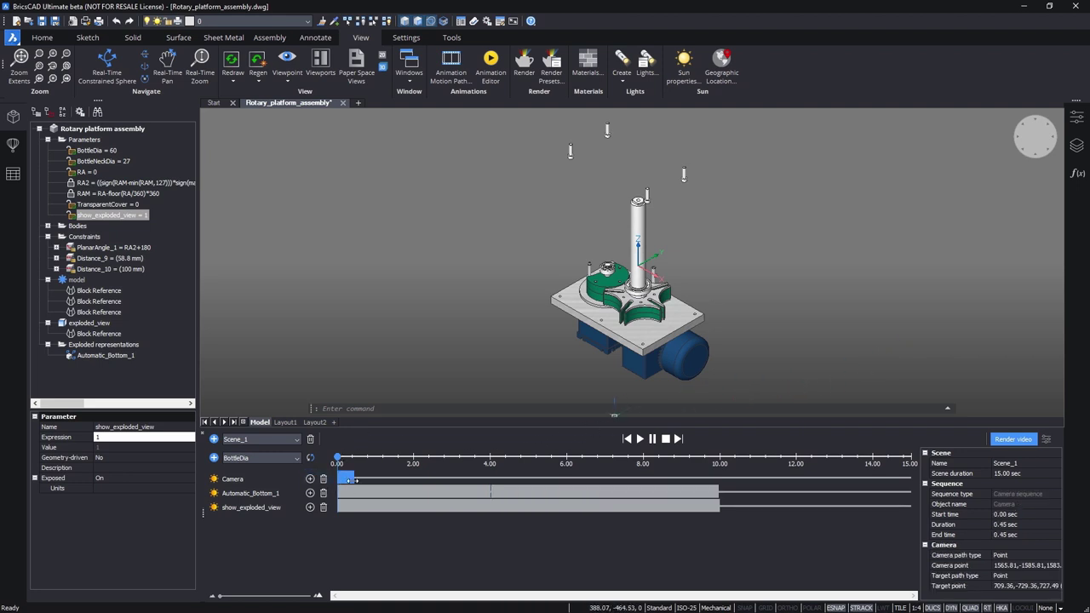
left_click_drag(351, 478, 488, 477)
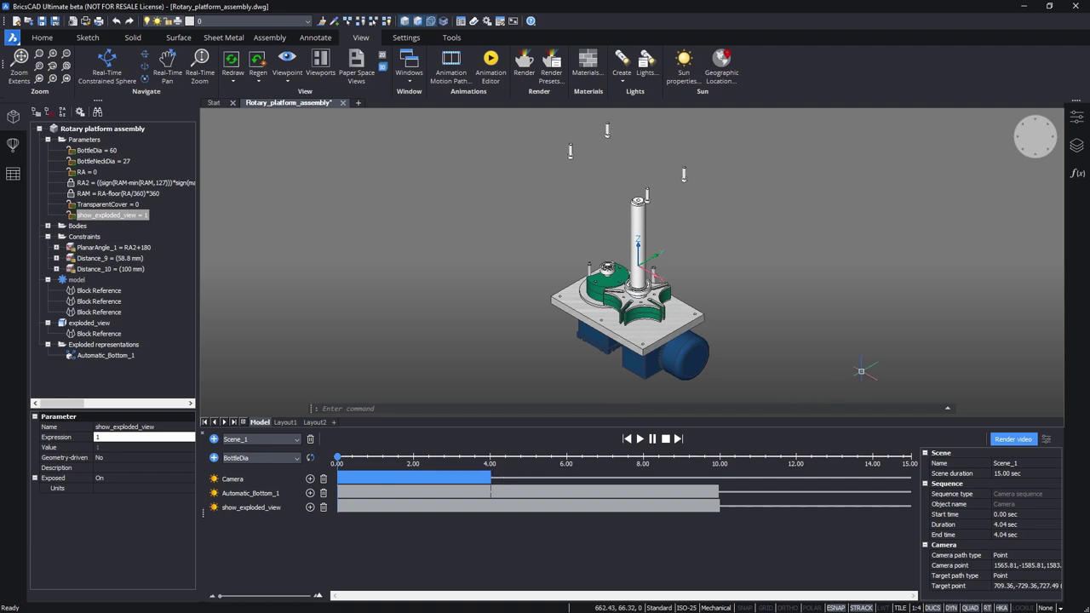
left_click(545, 481)
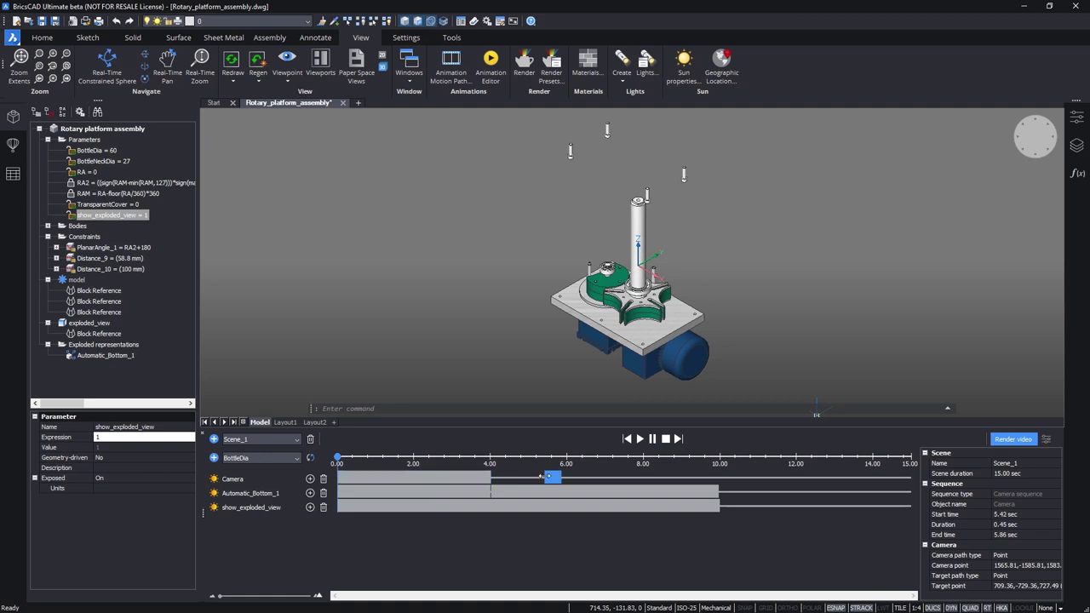
left_click_drag(538, 477, 492, 475)
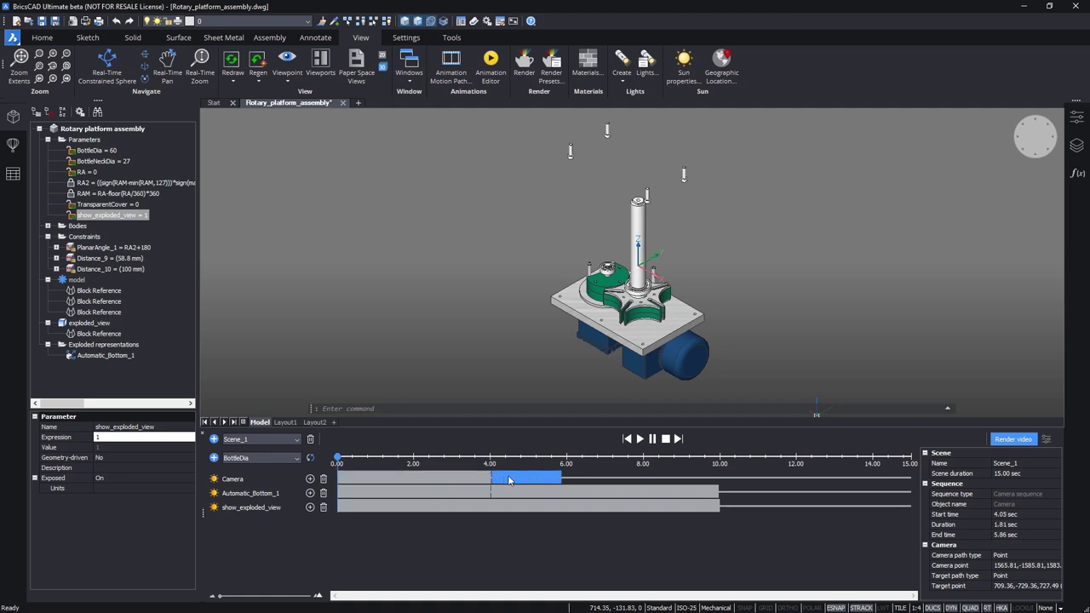
left_click_drag(558, 476, 712, 475)
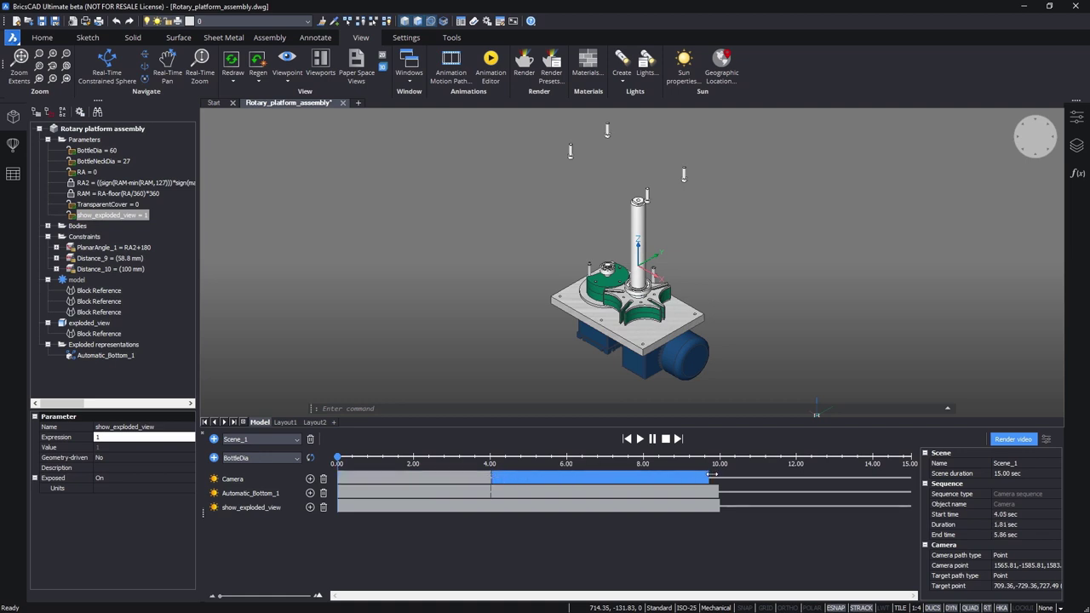
Step: Thaw the AnimationPaths layer to show the camera path curve
left_click(1077, 145)
left_click(1047, 148)
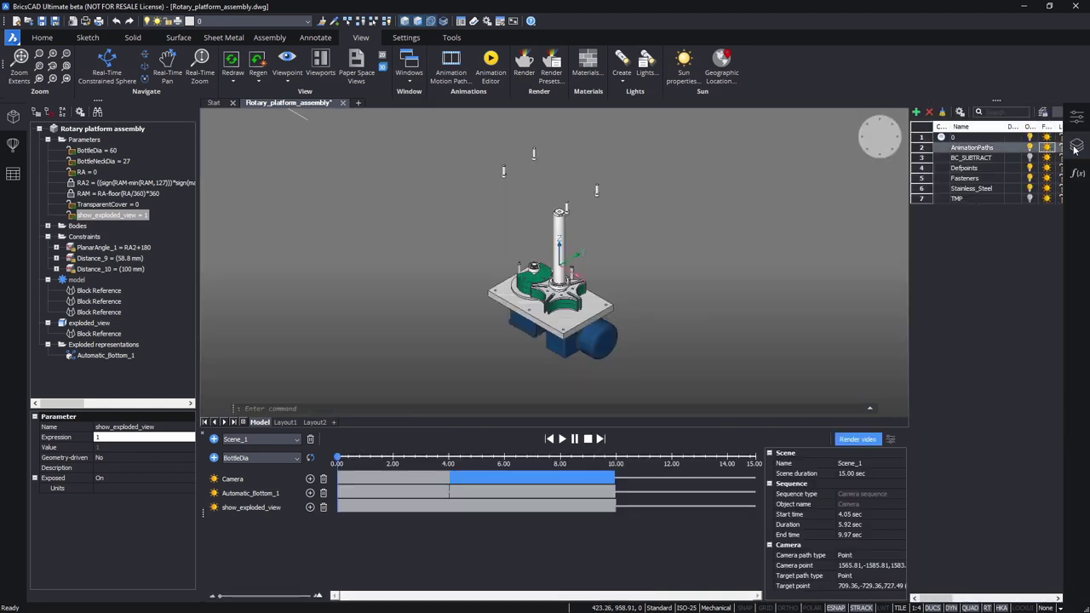
left_click(1075, 149)
left_click(1045, 149)
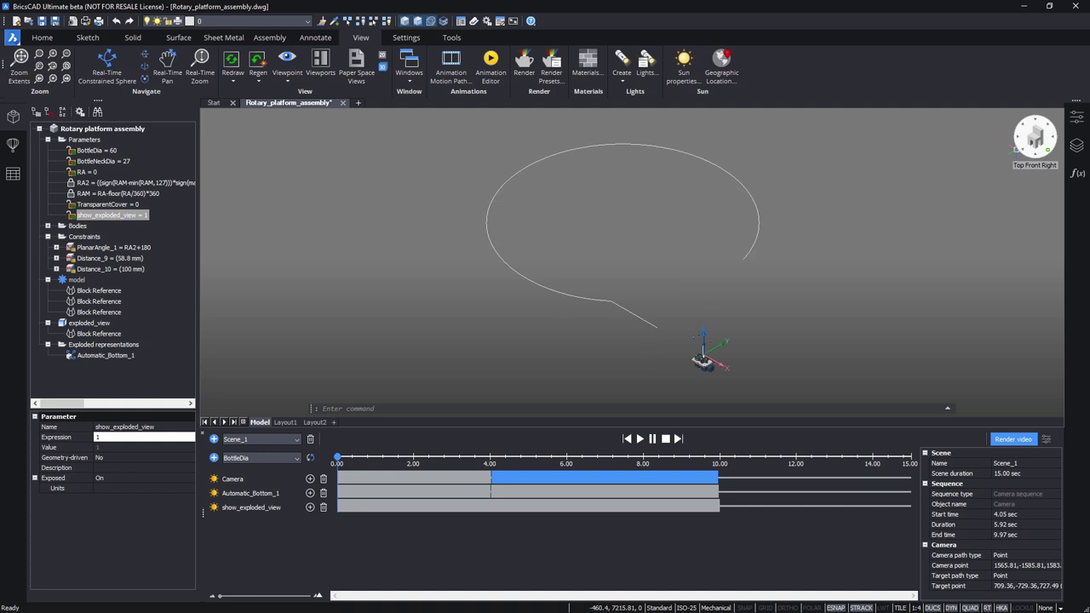
Step: Set the second Camera effect's camera path type to Path and assign the spiral curve as Path1
left_click(1026, 555)
left_click(1027, 556)
left_click(1020, 572)
left_click(1032, 565)
left_click(1046, 565)
left_click(564, 295)
key("Return")
left_click(563, 296)
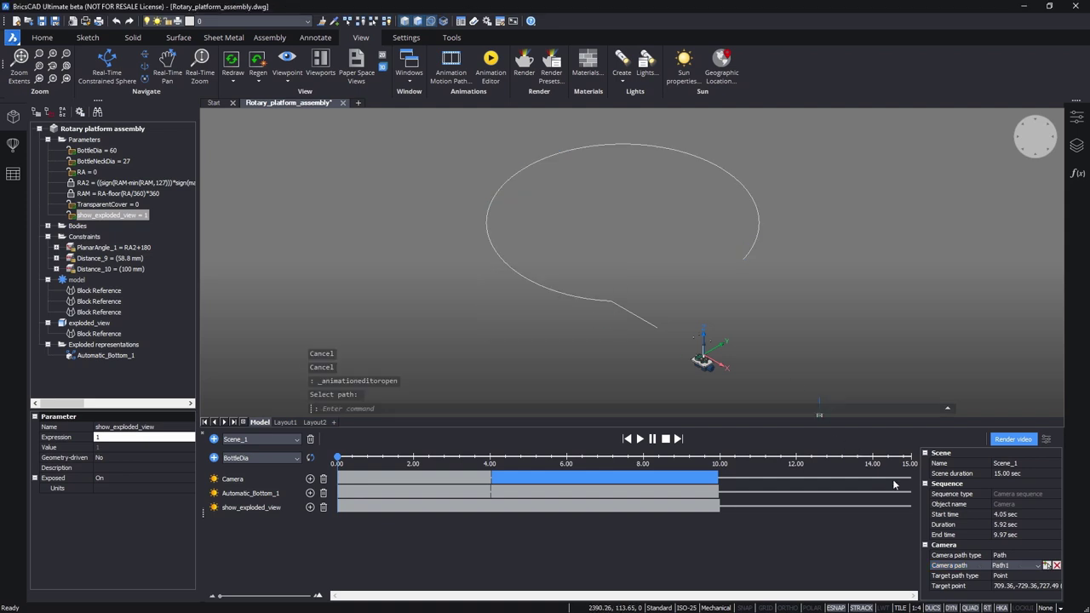
Step: Set the second Camera effect's target point to 0,0,0 and accept the name Point 1
left_click(1037, 587)
left_click(1047, 586)
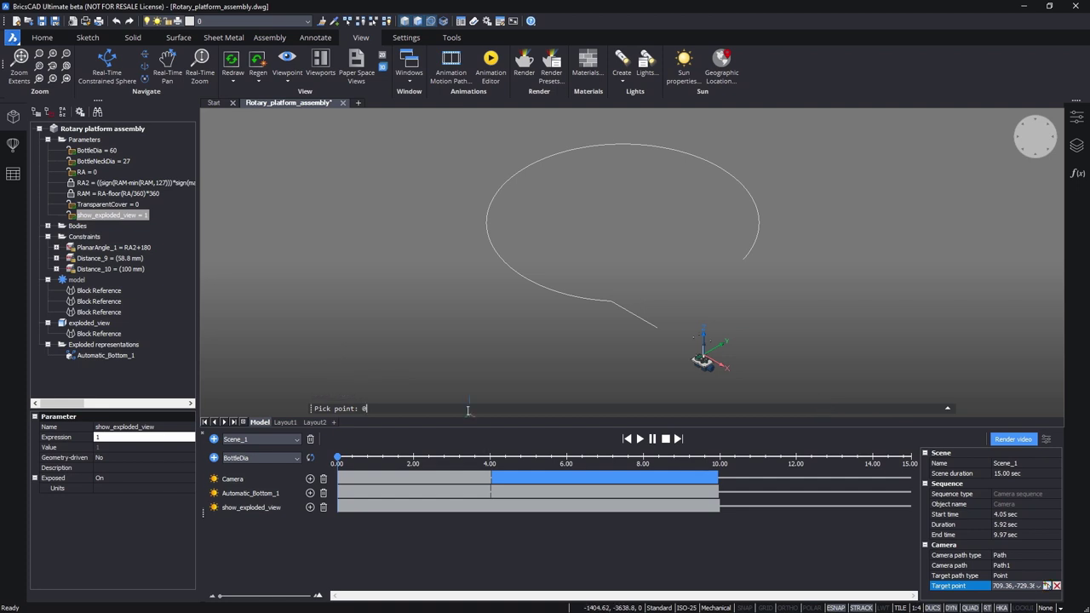
key("Return")
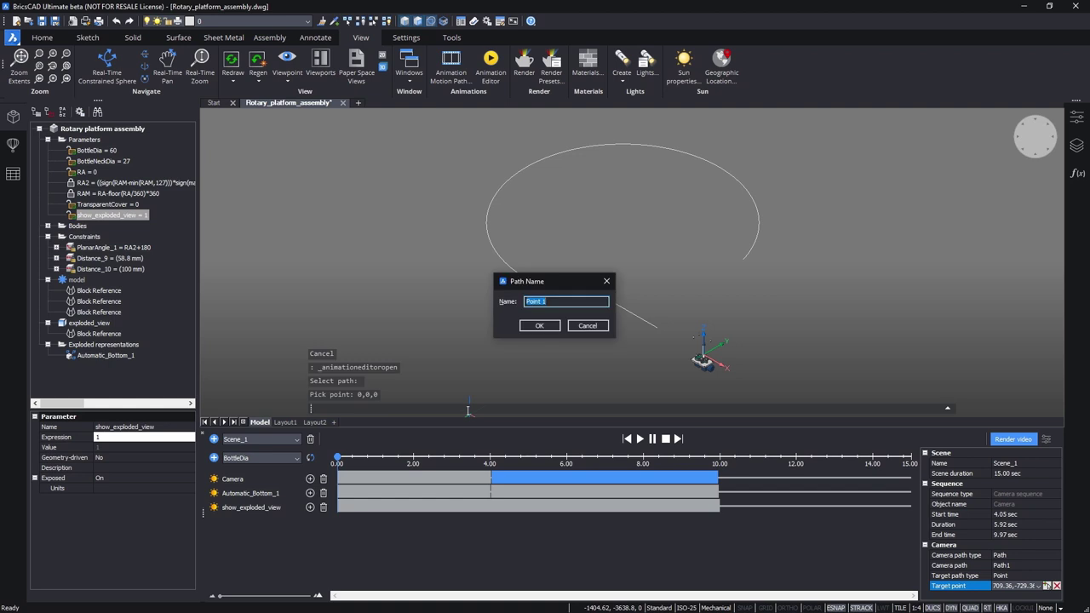
key("Return")
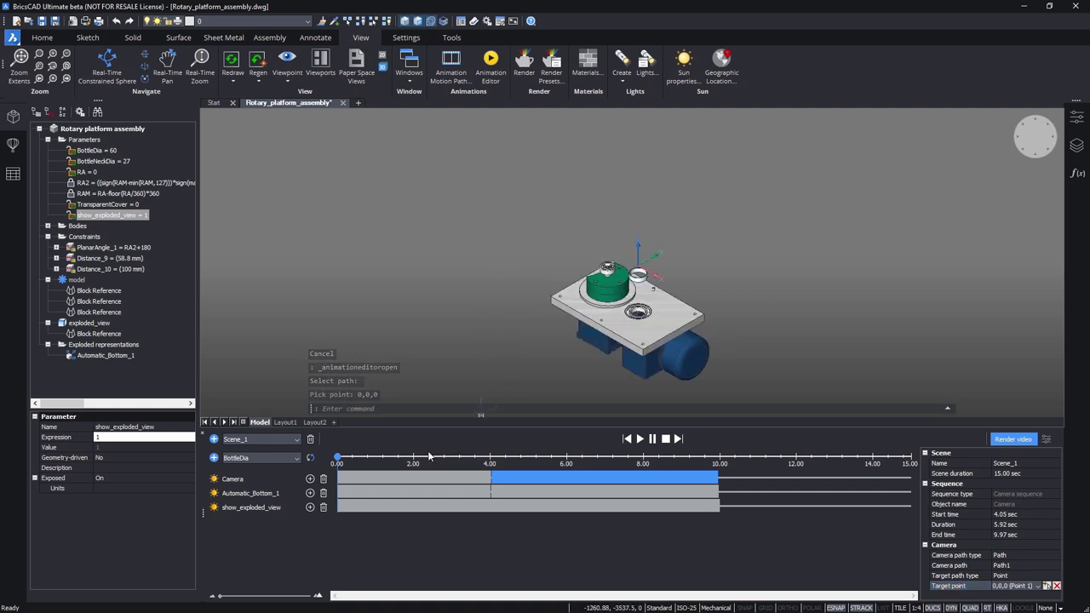
Step: Scrub through the scene to about 10 seconds to preview the camera movement and the assembly sequence
left_click(430, 457)
left_click(473, 459)
left_click(511, 458)
left_click(598, 459)
left_click_drag(662, 456, 705, 459)
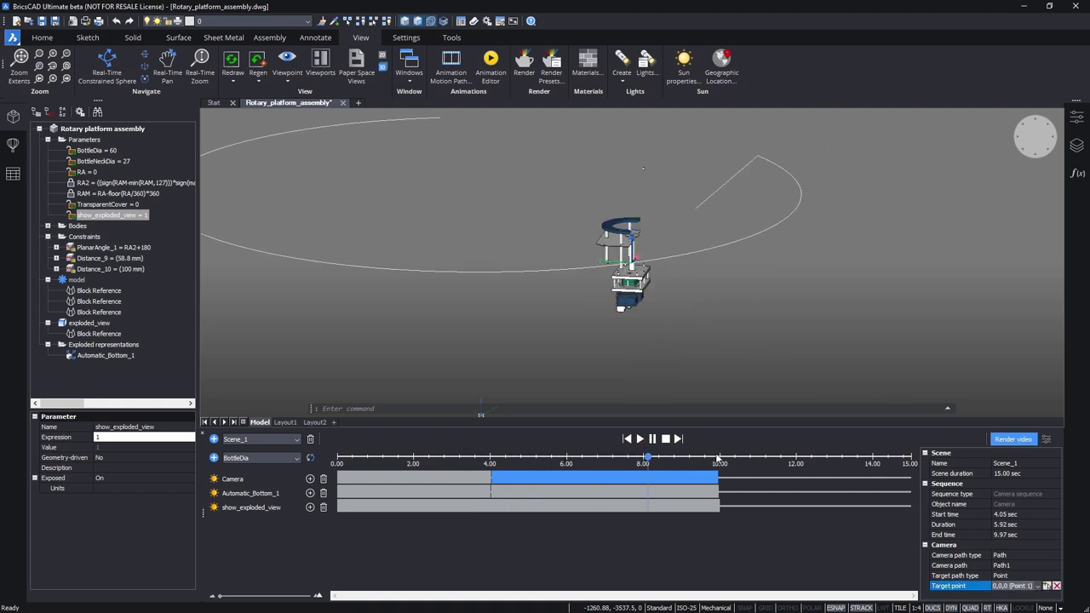
left_click(716, 455)
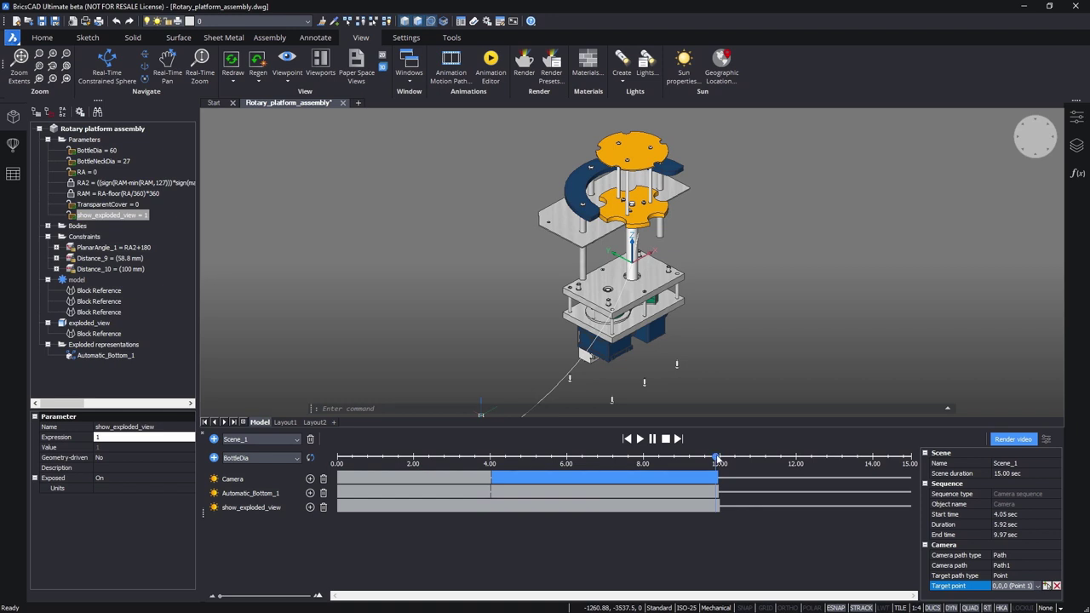
Step: Add a second show_exploded_view effect from about 10 to 15 seconds, with start value 0 and end value 0
left_click(749, 505)
left_click_drag(750, 506, 916, 506)
left_click(1001, 555)
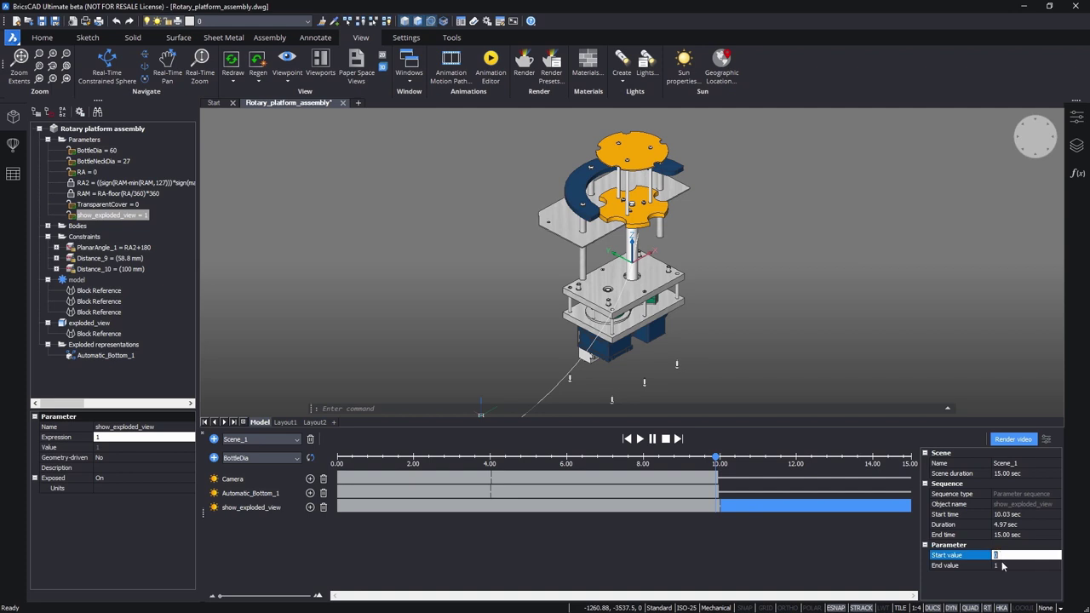
left_click(1002, 564)
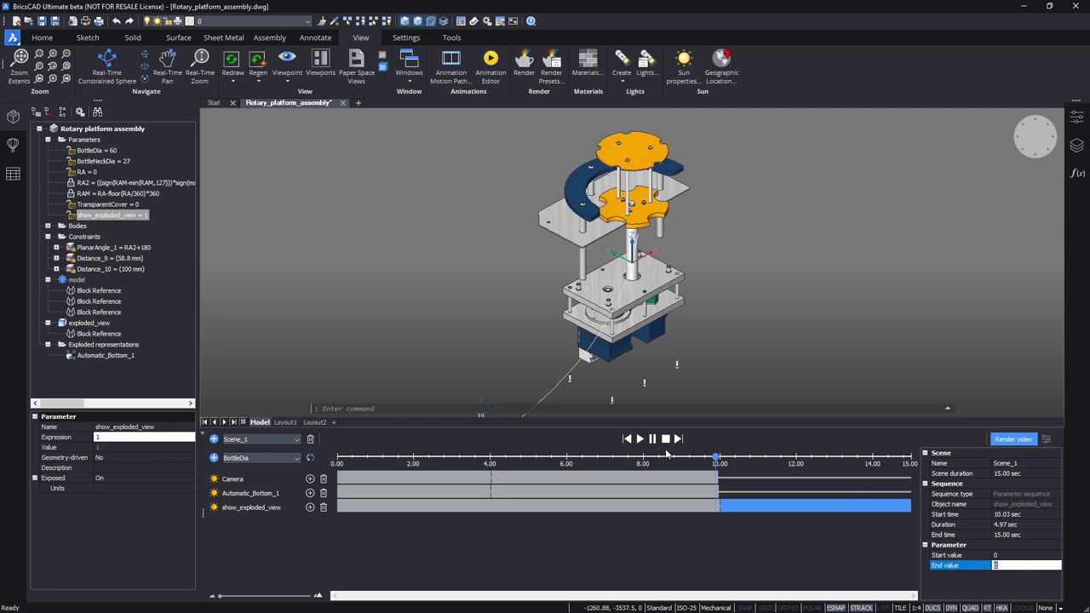
Step: Add the RA parameter to the animation scene
left_click(286, 459)
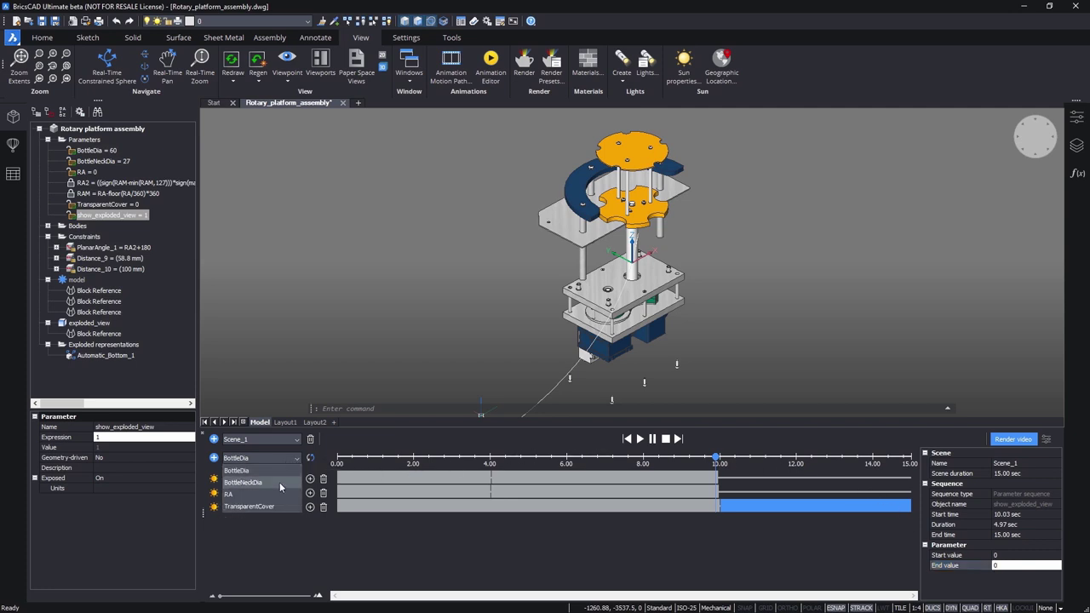
left_click(277, 488)
left_click(213, 457)
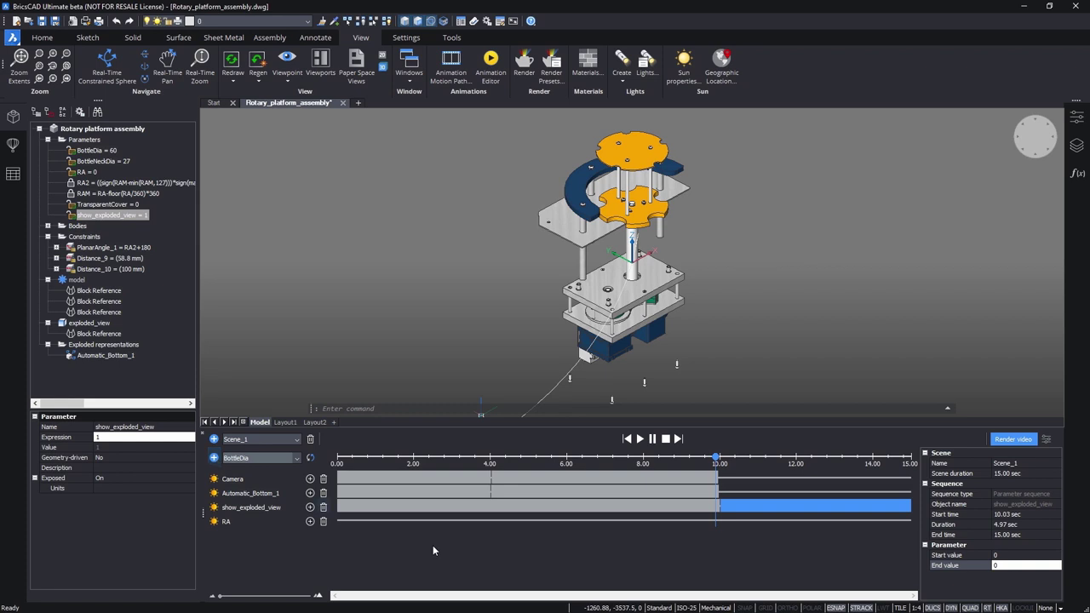
Step: Add an RA effect from 10 to 15 seconds and set its end value to 1800
left_click(87, 172)
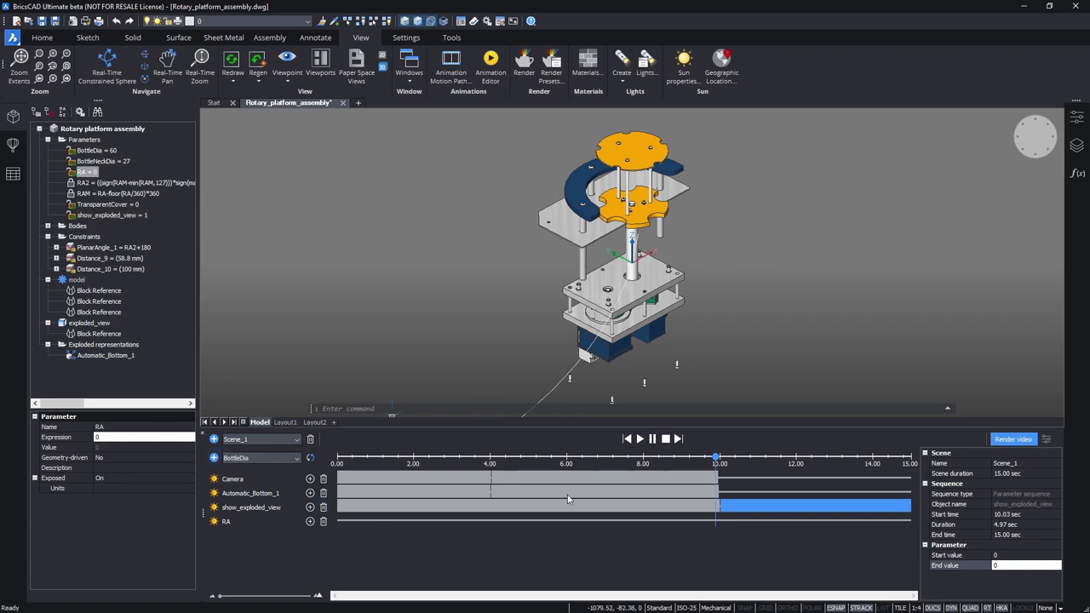
left_click(730, 520)
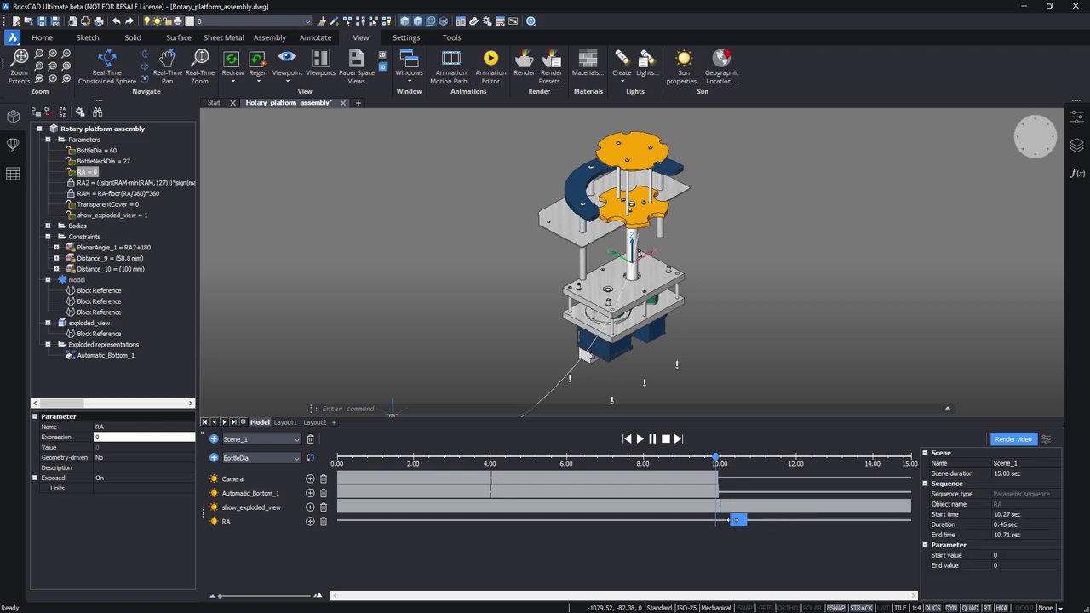
mouse_move(737, 519)
left_mouse_down()
mouse_move(726, 519)
mouse_move(911, 520)
left_mouse_up()
left_click(1003, 564)
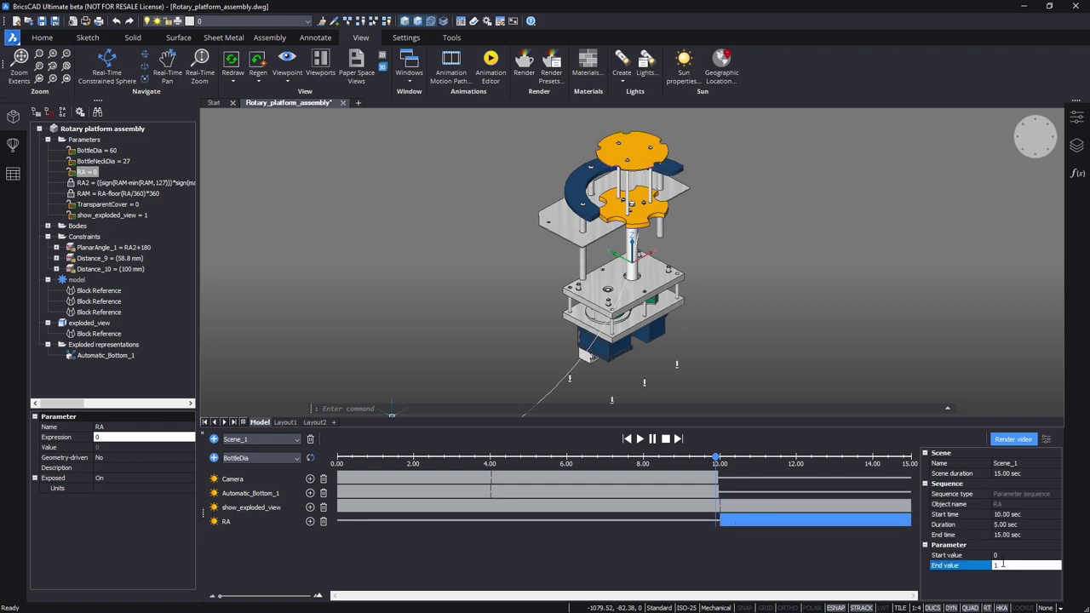
key("Return")
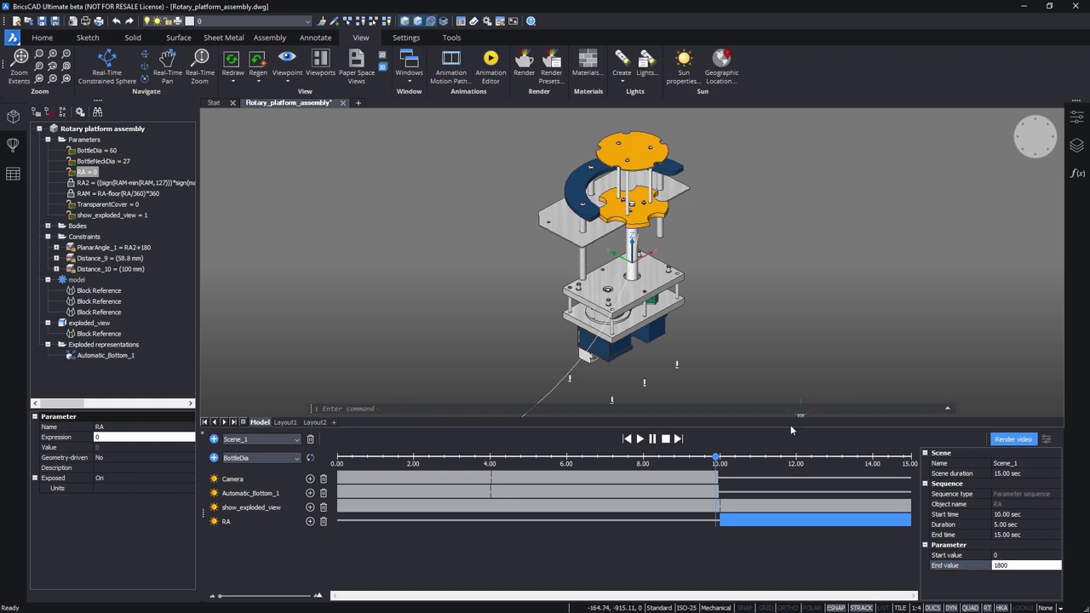
Step: Preview the RA rotation beyond 10 seconds and leave the playhead at 12 seconds
left_click(739, 457)
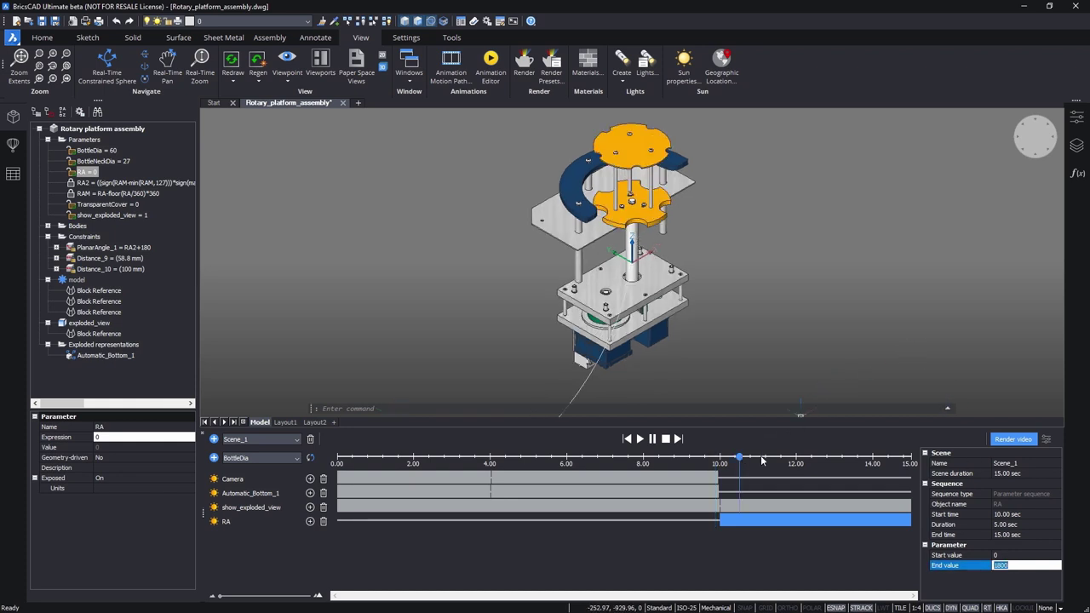
left_click(761, 458)
left_click(789, 458)
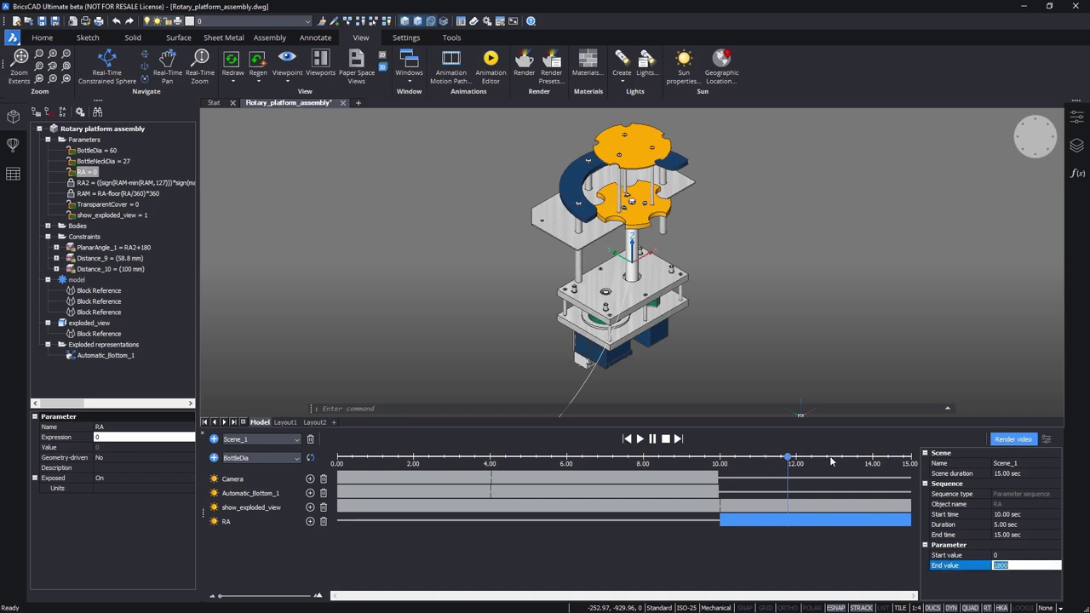
left_click(830, 457)
left_click(796, 460)
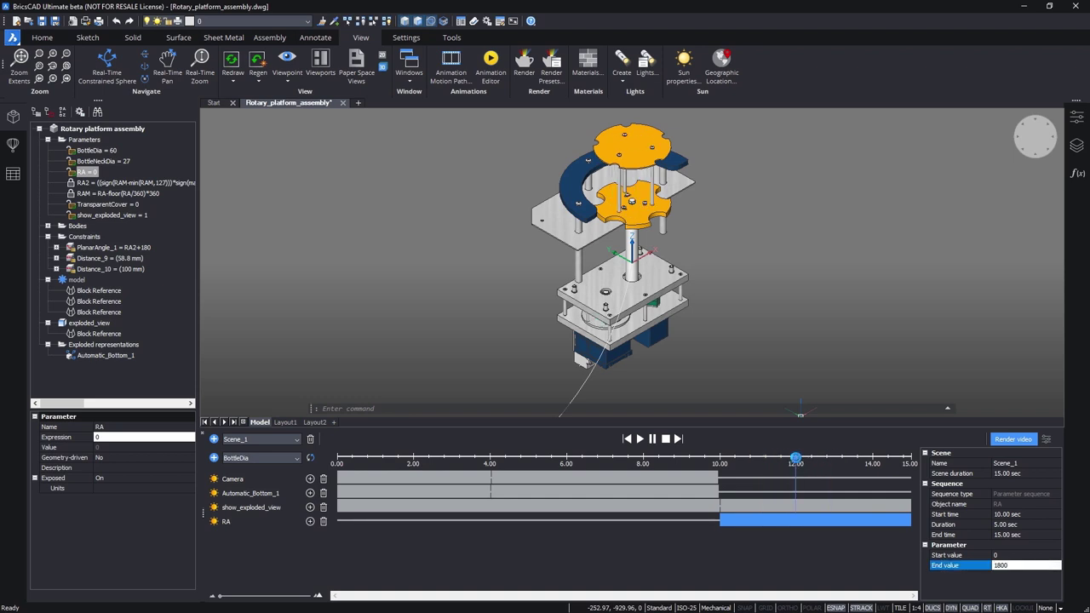
Step: Add a timeline for the TransparentCover parameter to the animation scene
left_click(294, 459)
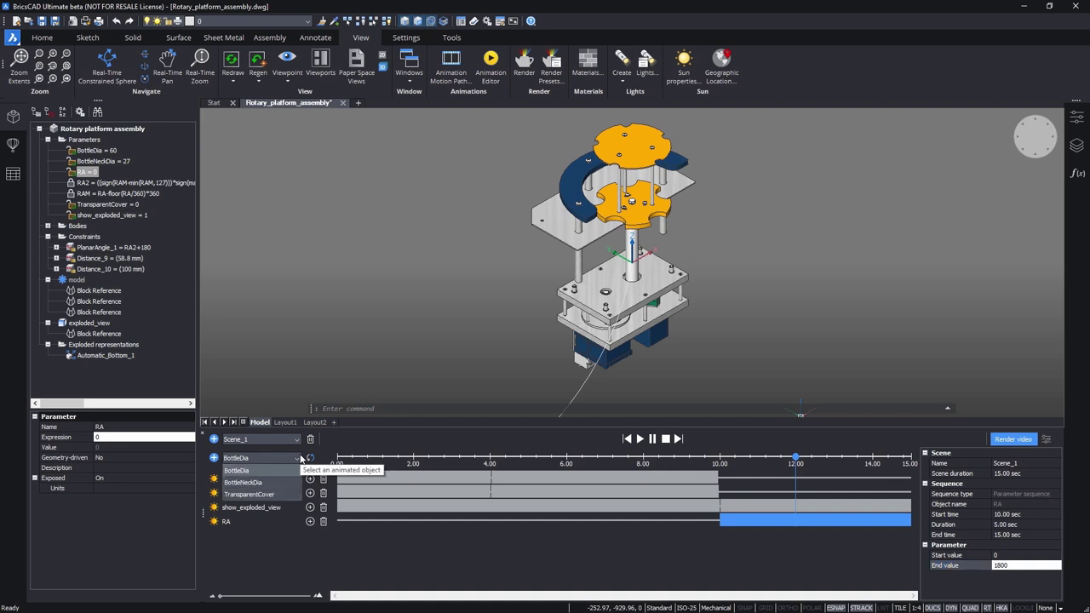
left_click(272, 495)
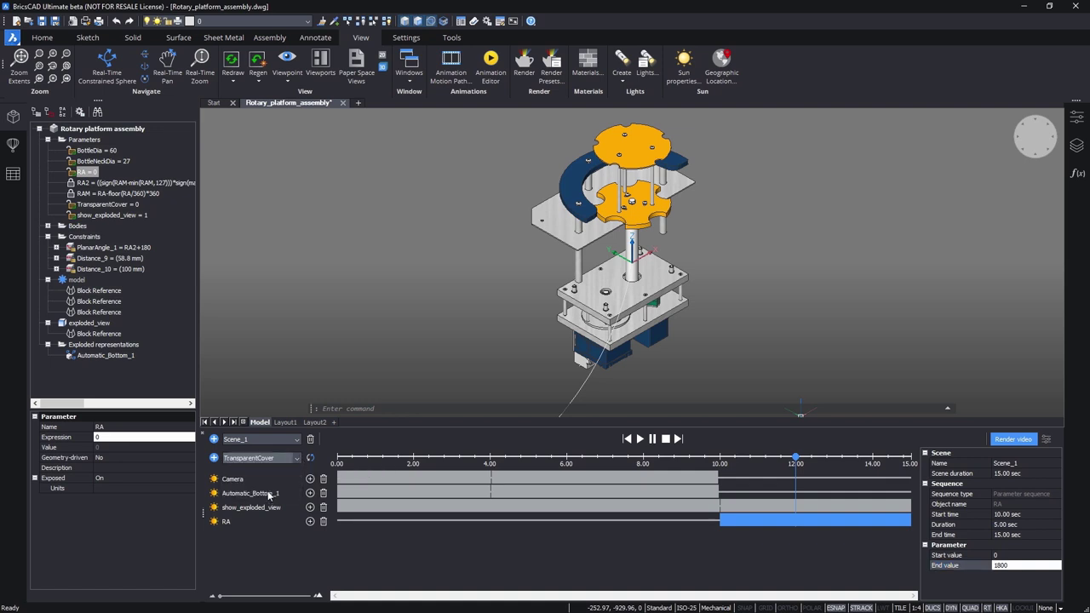
left_click(214, 458)
Step: Add TransparentCover effects from 10 to 12 and from 12 to about 15 seconds, giving the second one start and end values of 2
left_click_drag(738, 535, 917, 532)
left_click(993, 556)
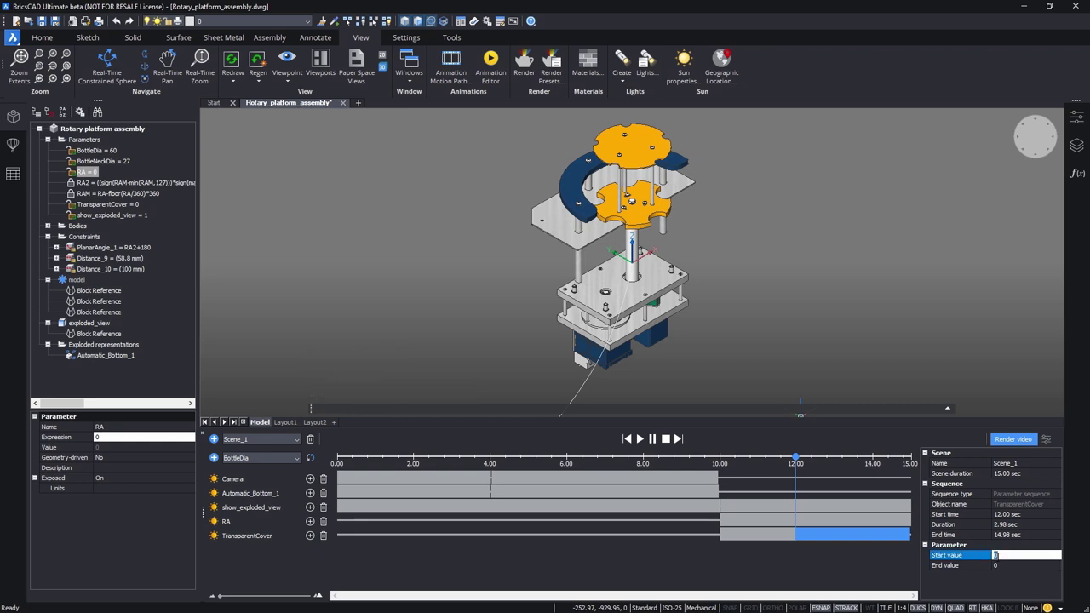
left_click(1003, 564)
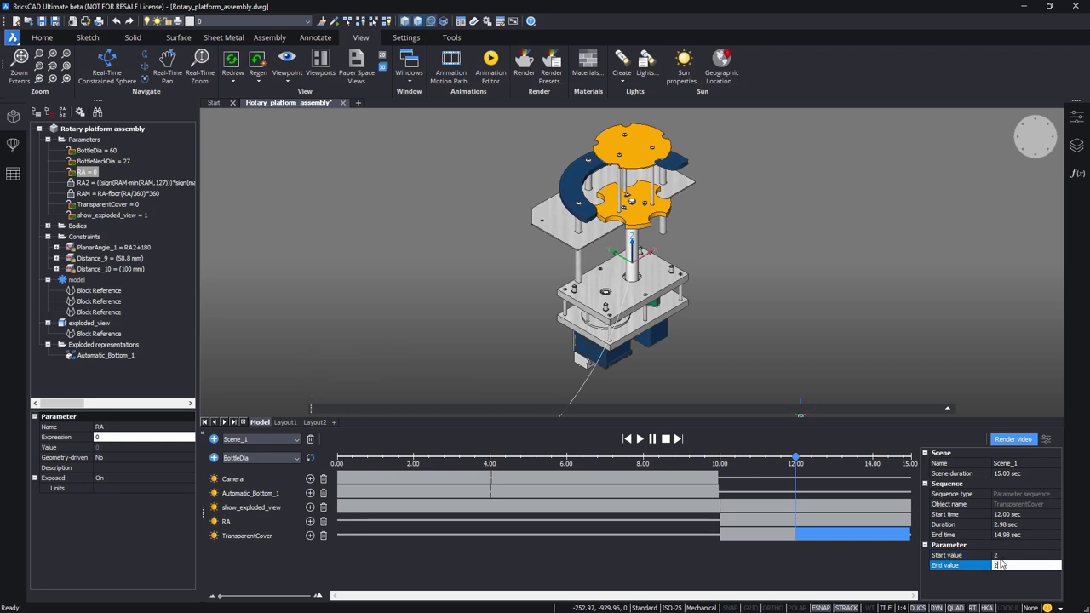
Step: Preview the cover transparency and rotation at several times between about 12.6 and 14.8 seconds
left_click(823, 460)
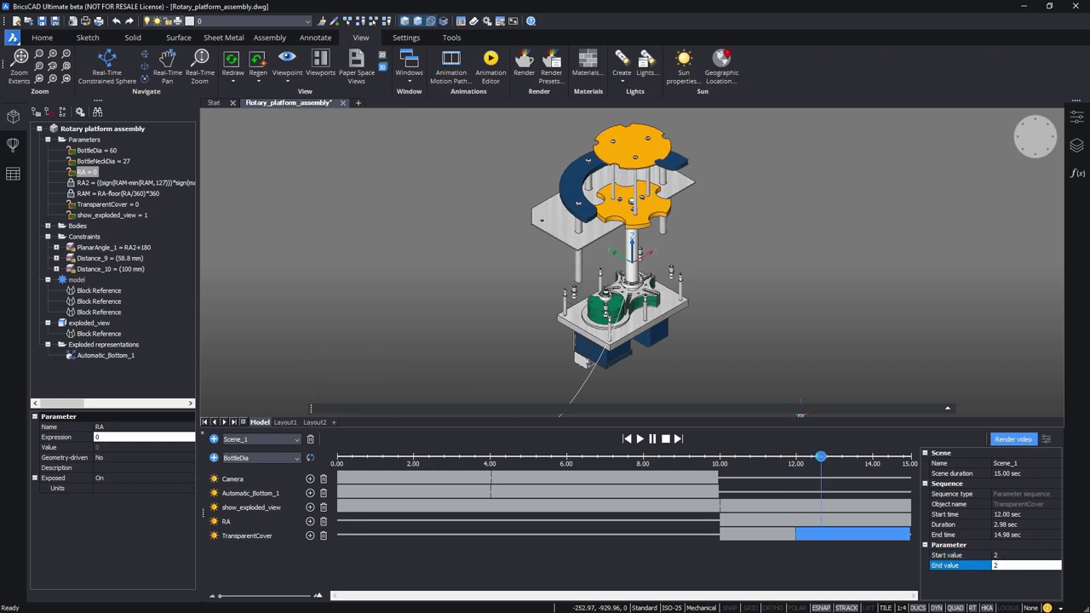
left_click(849, 461)
left_click(888, 461)
left_click(902, 460)
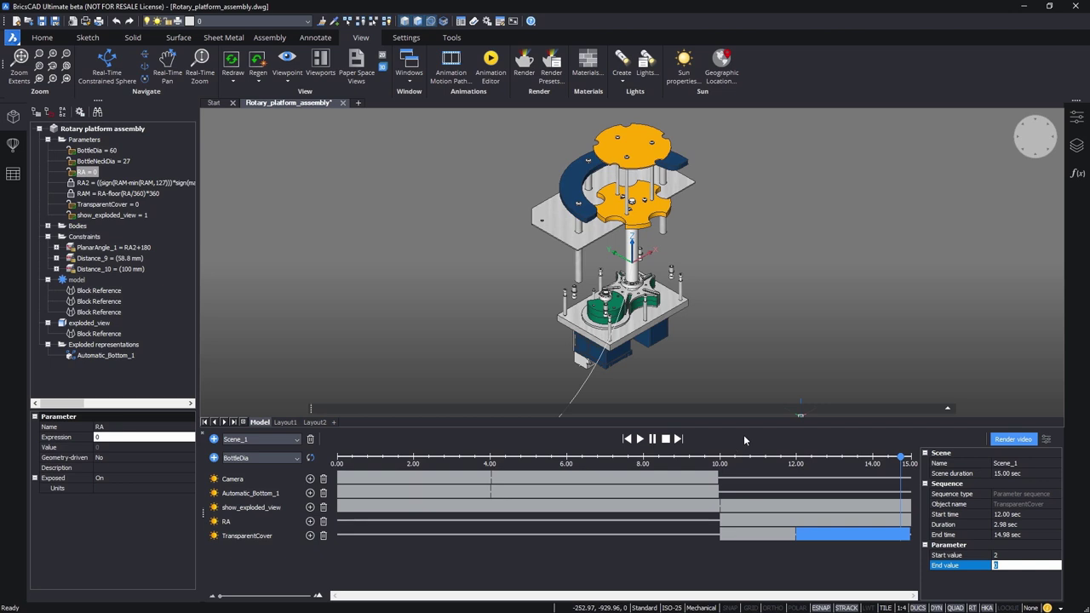
Step: Add another camera effect spanning about 10 to 15 seconds
scroll(916, 315, "down", 5)
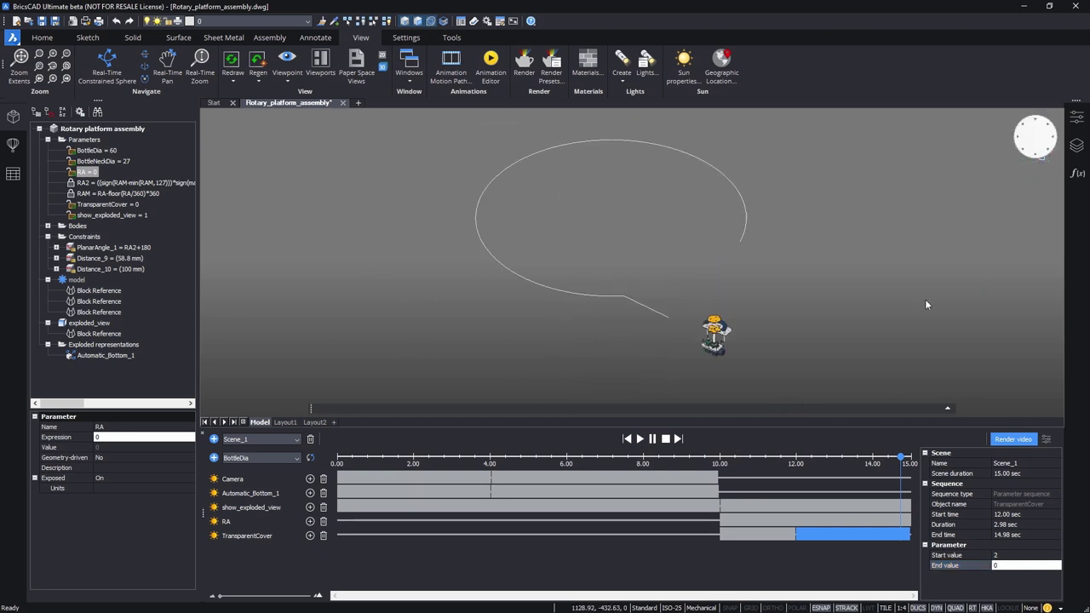
left_click(740, 480)
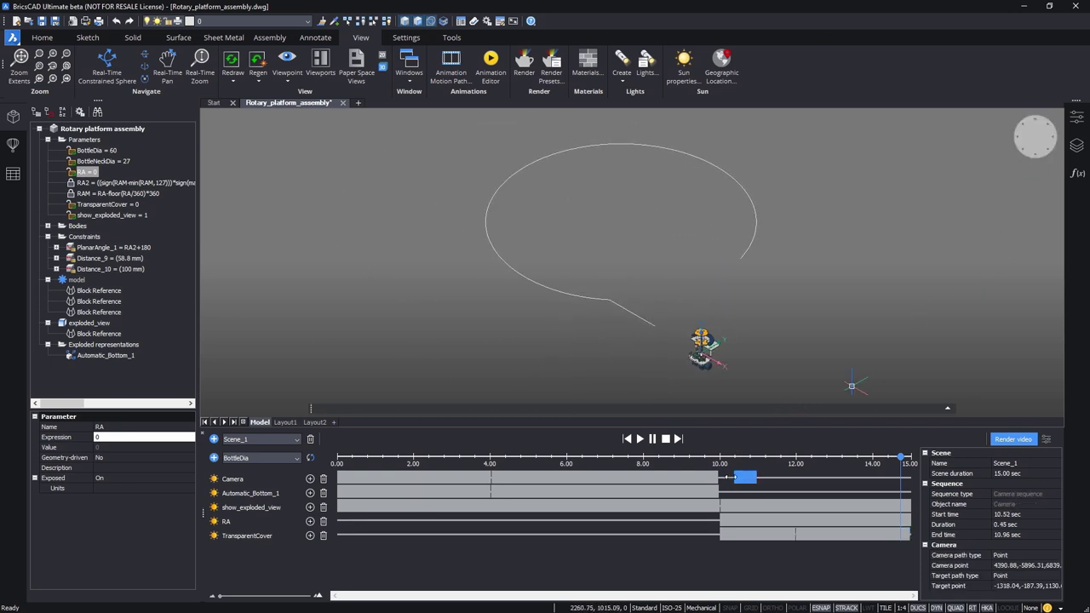
left_click_drag(754, 472, 907, 477)
Step: Set the new camera effect's camera path type to Path and pick the short straight line near the platform assembly as its path
left_click(1006, 556)
left_click(1006, 555)
left_click(1010, 575)
left_click(1018, 567)
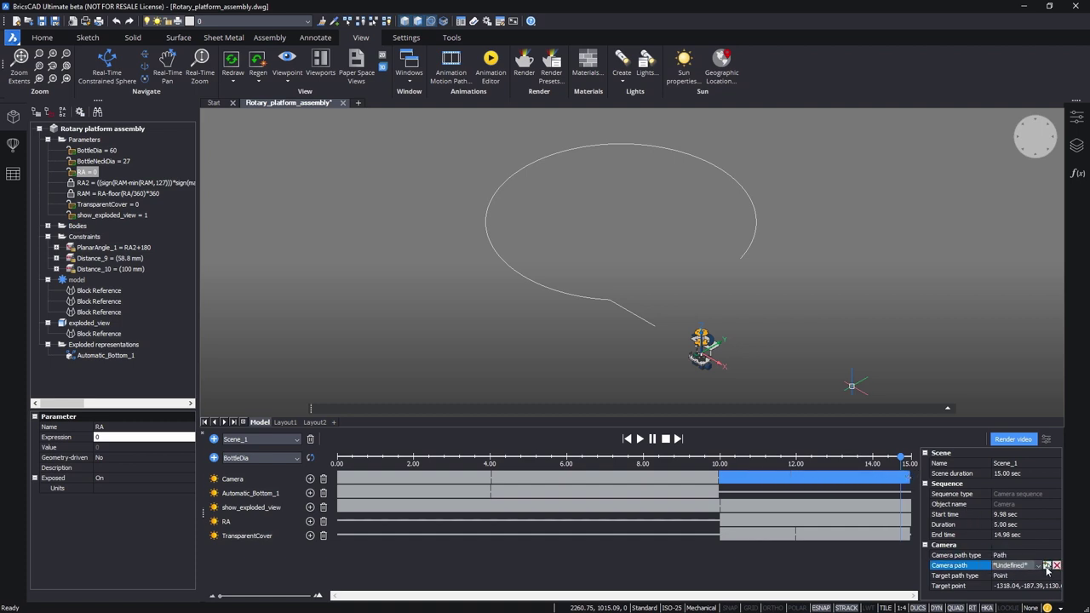
left_click(1047, 566)
left_click(652, 324)
key("Return")
Step: Set the camera effect's target point to 0,0,0 and reset the scene playback
left_click(1026, 580)
left_click(1036, 585)
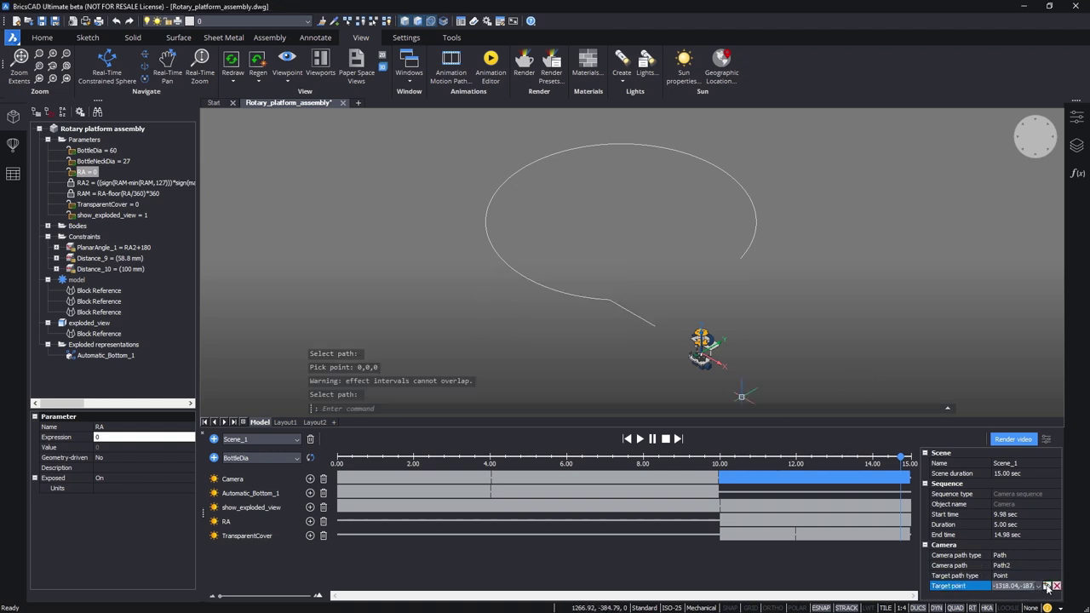
left_click(1047, 586)
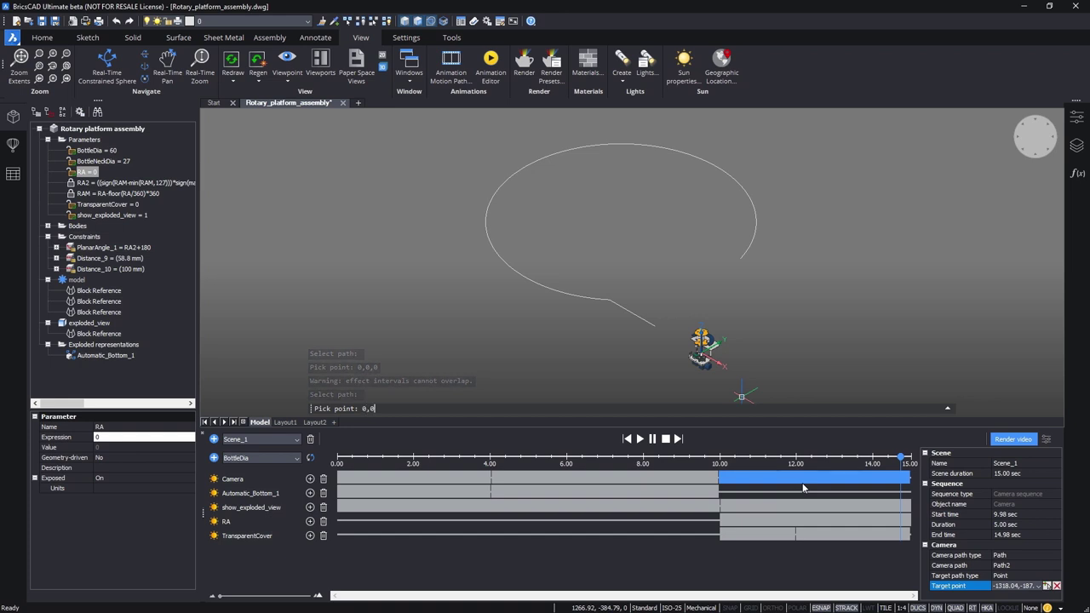
key("Return")
key("Return")
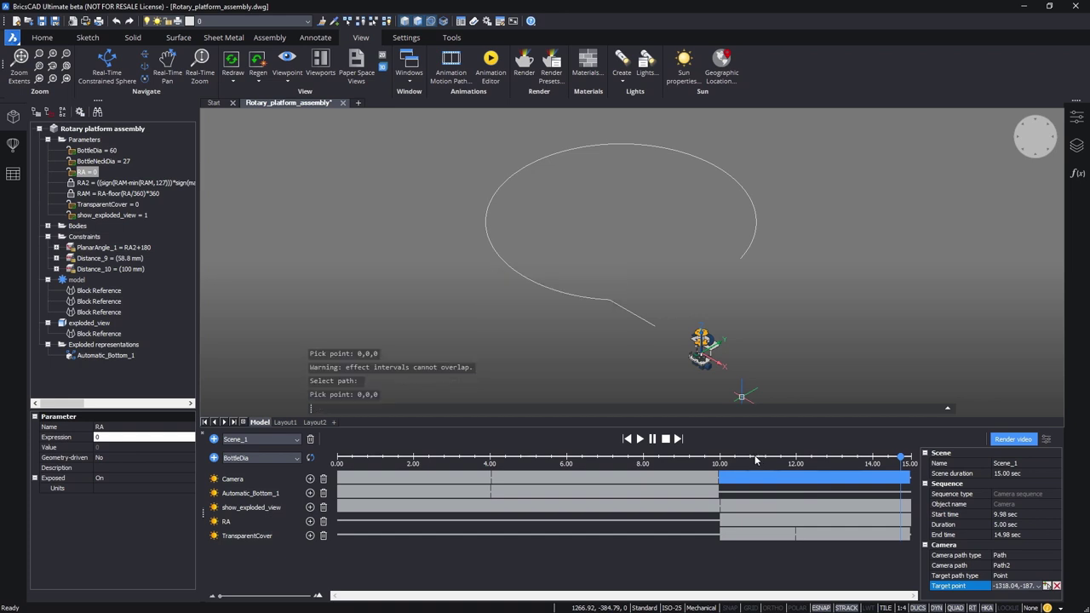
left_click(666, 439)
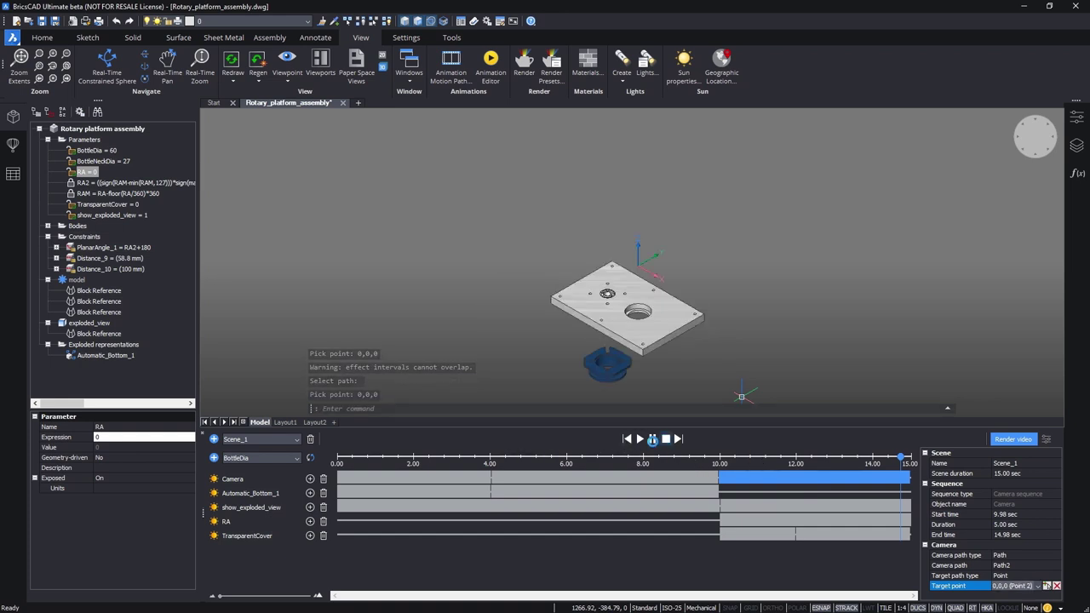